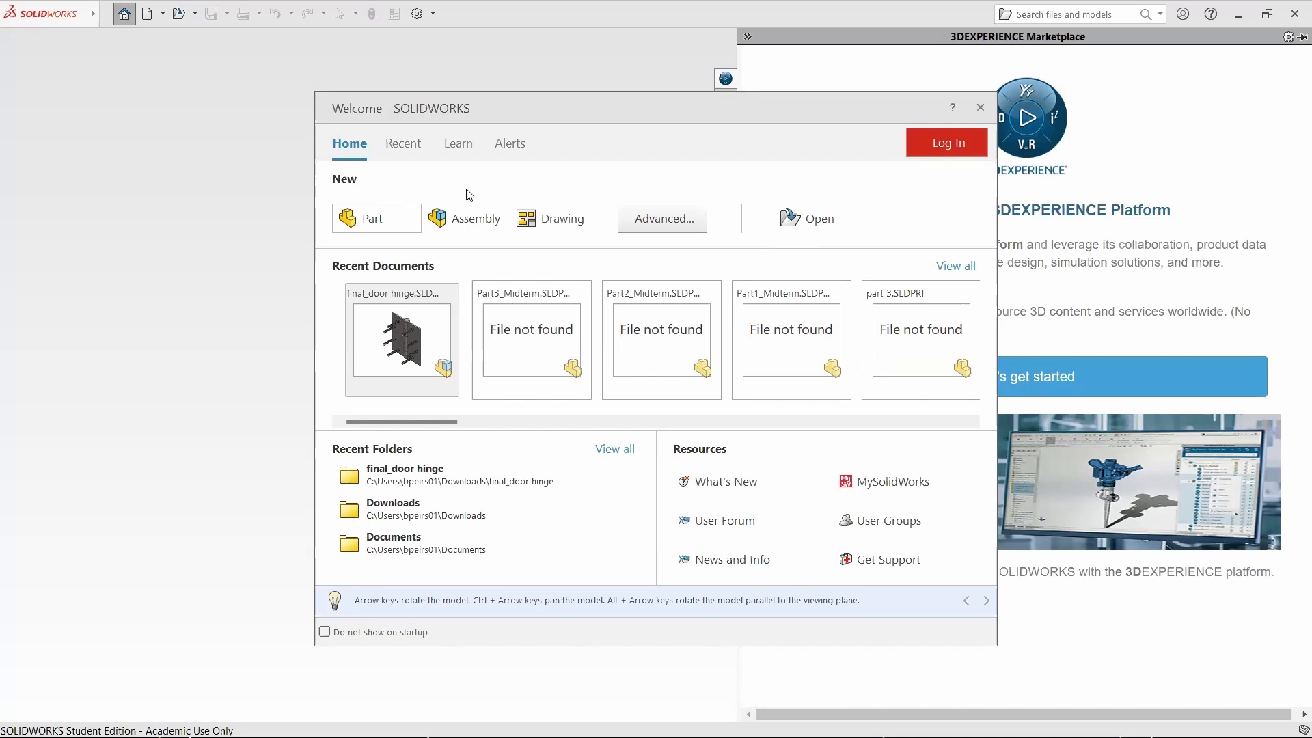
Step: Create a new part and start a sketch on the Top Plane
{"action": "left_click", "coordinate": [378, 224]}
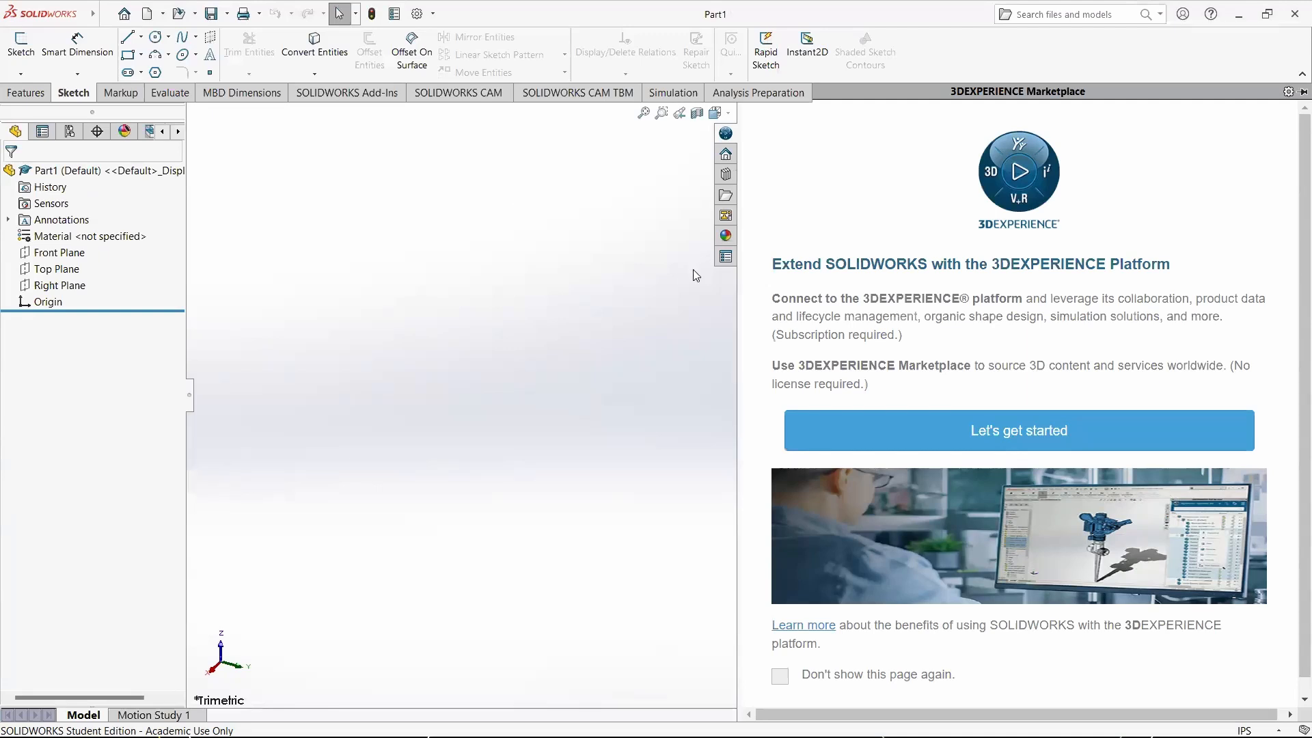
{"action": "left_click", "coordinate": [619, 205]}
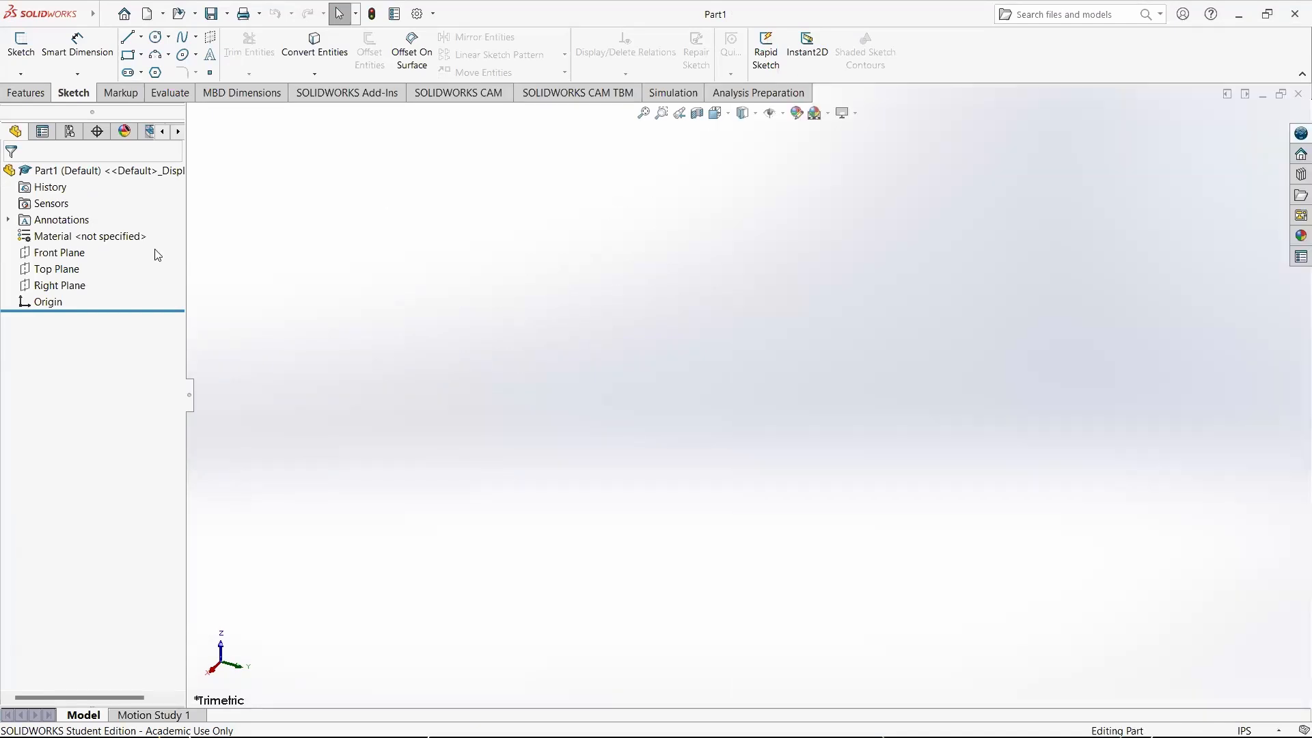
{"action": "left_click", "coordinate": [64, 274]}
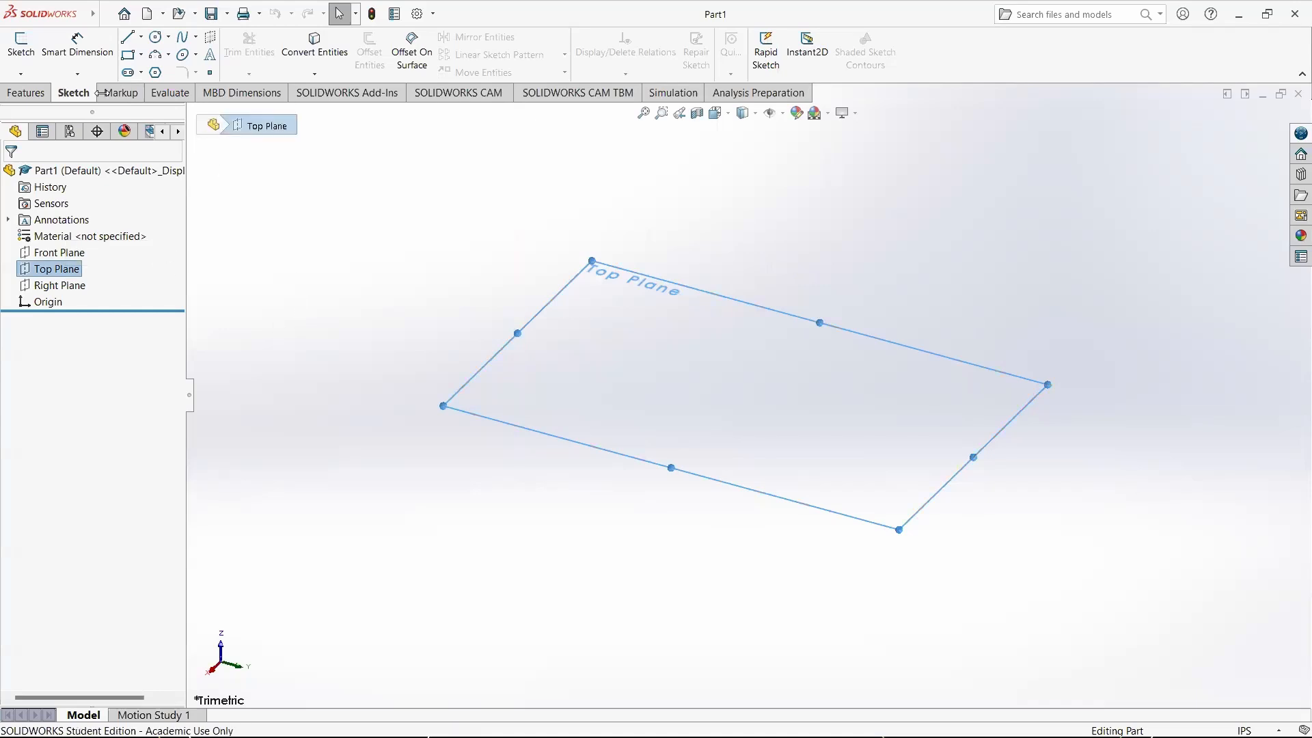
{"action": "left_click", "coordinate": [43, 100]}
{"action": "left_click", "coordinate": [20, 48]}
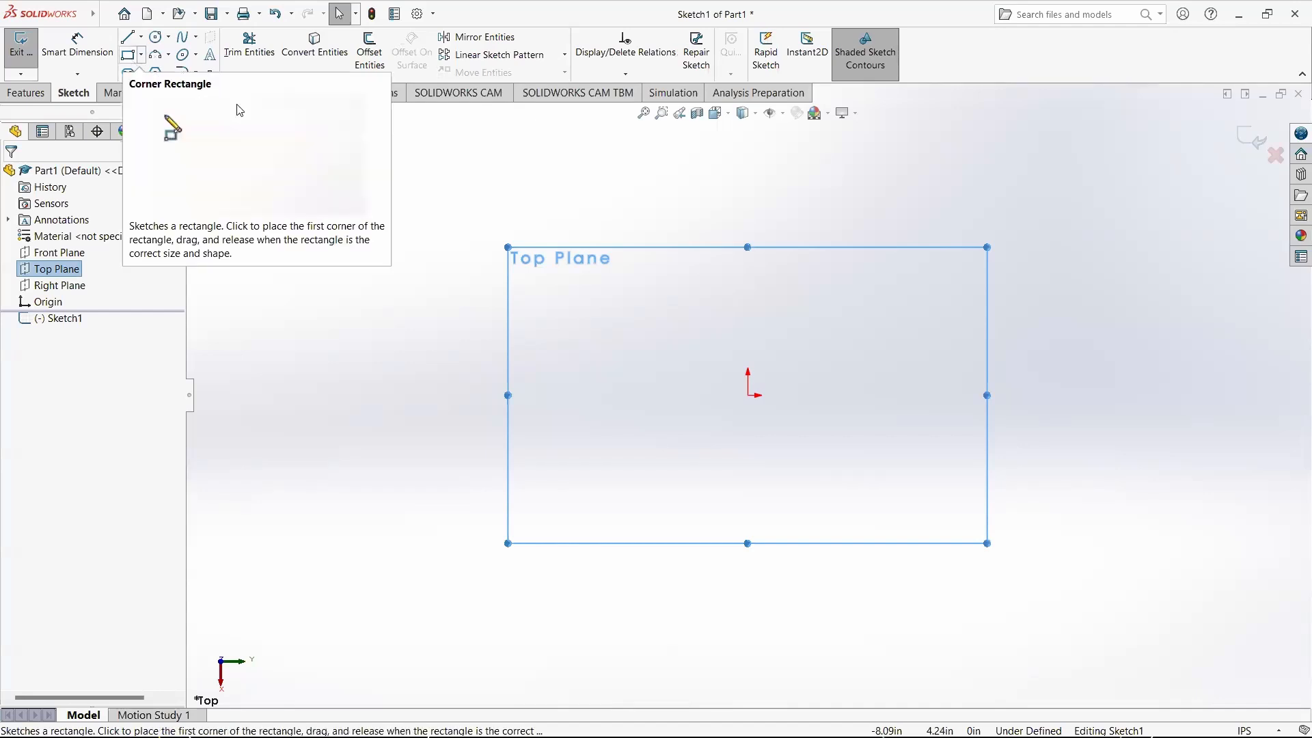
Step: Sketch a corner rectangle starting at the origin and dimension it 3 in wide by 1.5 in high
{"action": "left_click", "coordinate": [132, 62]}
{"action": "mouse_move", "coordinate": [747, 395]}
{"action": "left_mouse_down"}
{"action": "mouse_move", "coordinate": [931, 357]}
{"action": "mouse_move", "coordinate": [969, 285]}
{"action": "left_mouse_up"}
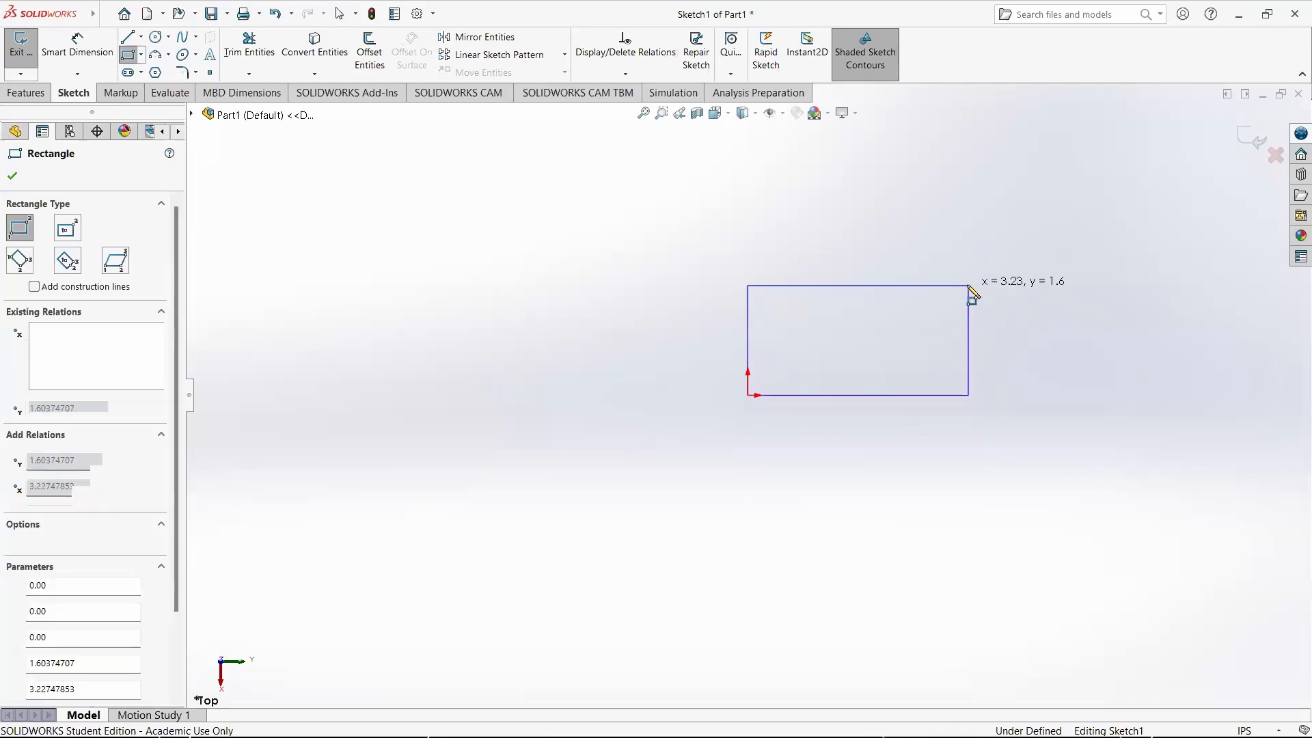
{"action": "left_click", "coordinate": [77, 47]}
{"action": "left_click", "coordinate": [841, 286]}
{"action": "left_click", "coordinate": [855, 257]}
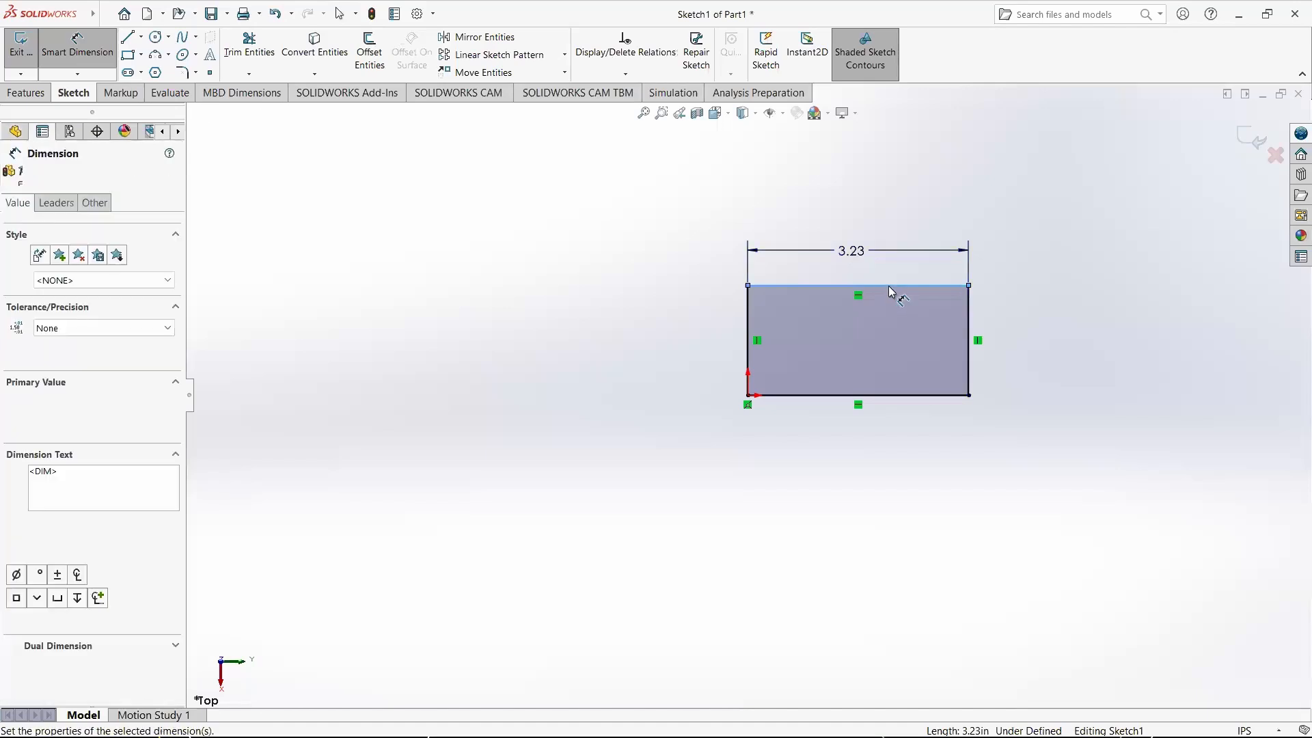
{"action": "type", "text": "3"}
{"action": "key", "text": "Return"}
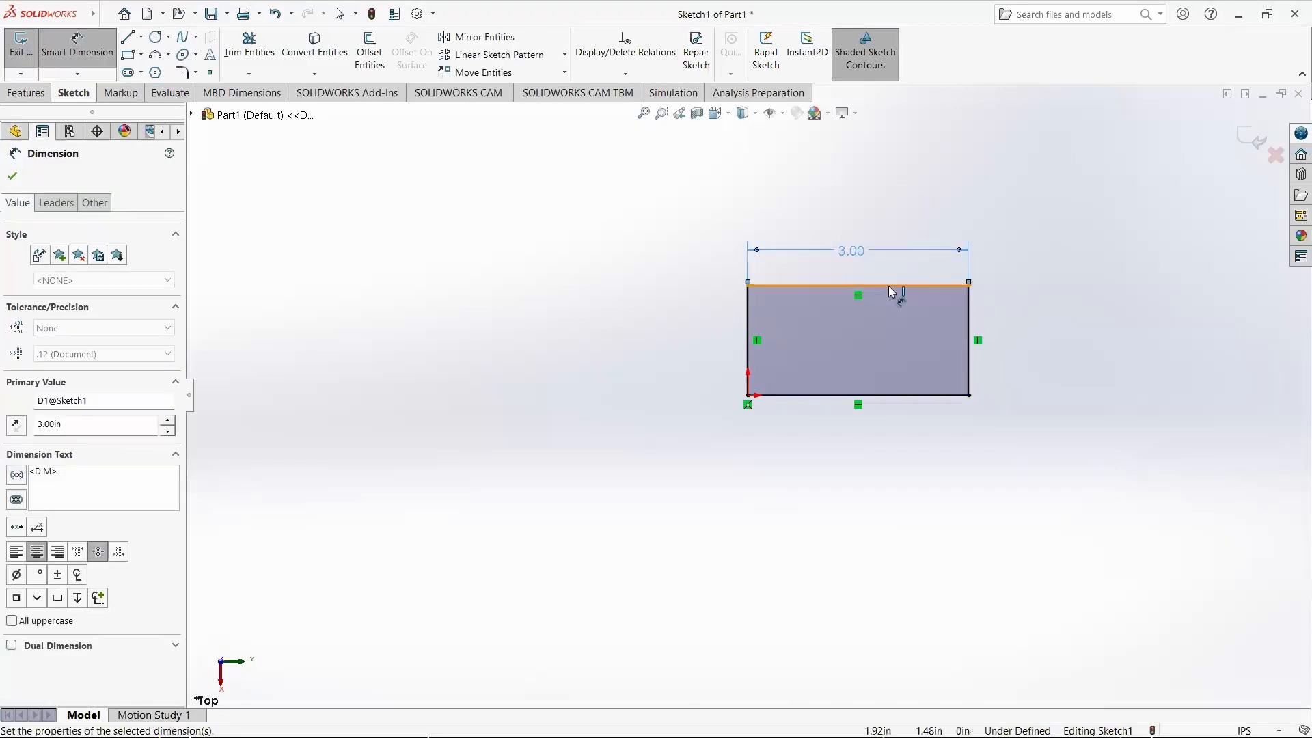
{"action": "left_click", "coordinate": [969, 330]}
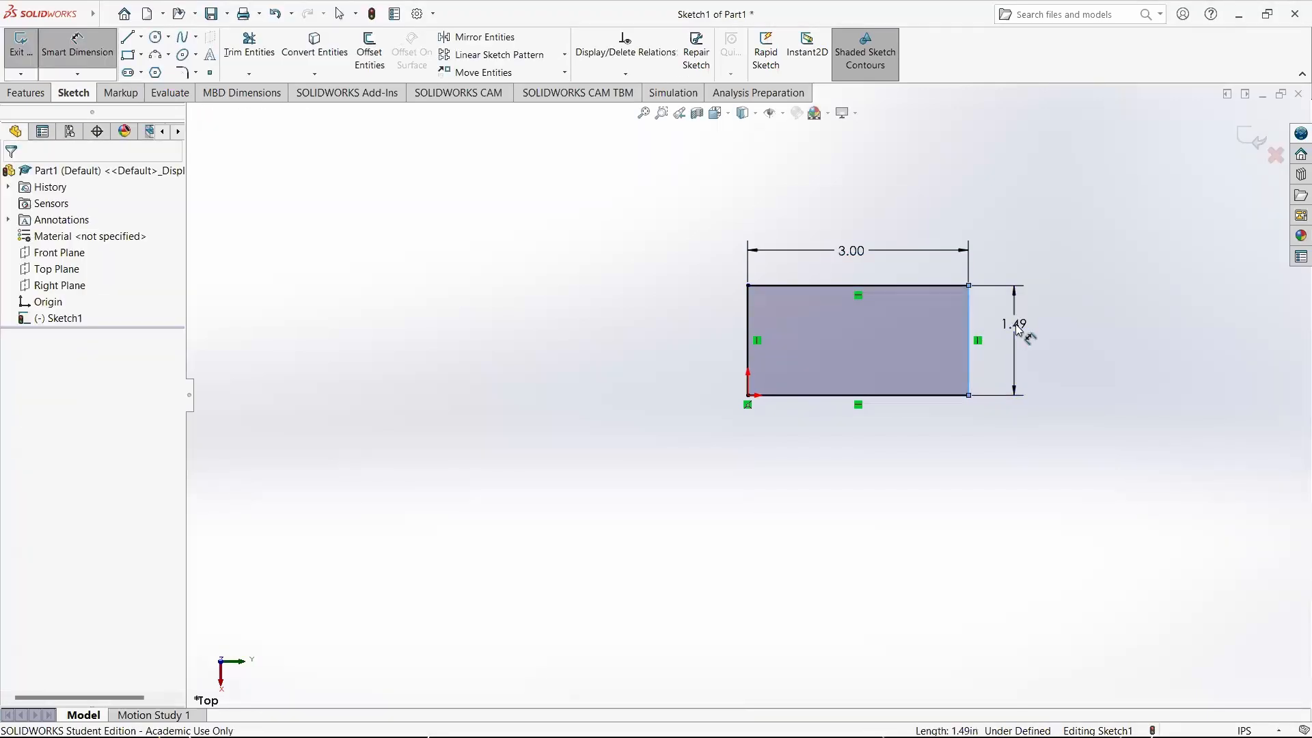
{"action": "left_click", "coordinate": [1015, 327]}
{"action": "type", "text": "1.5"}
{"action": "key", "text": "Return"}
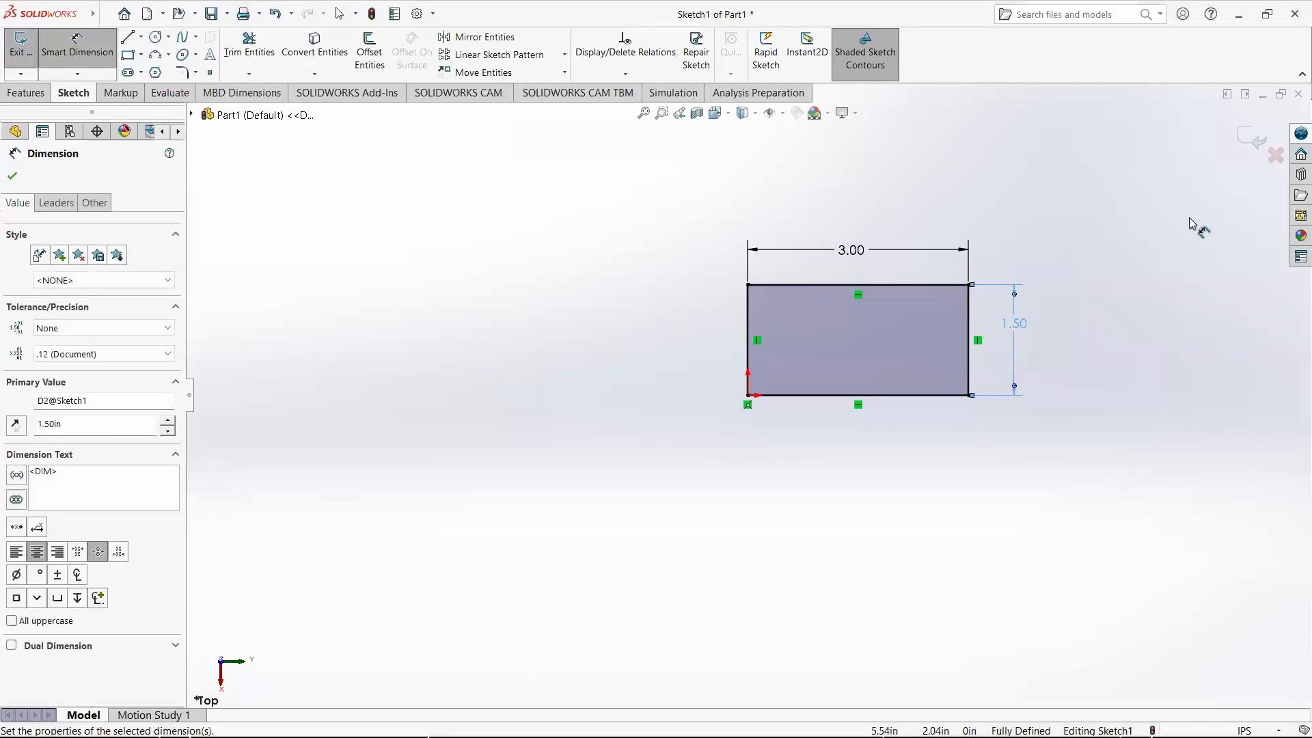
Step: Finish the rectangle sketch and extrude it as a blind boss 0.25 in deep
{"action": "left_click", "coordinate": [1253, 140]}
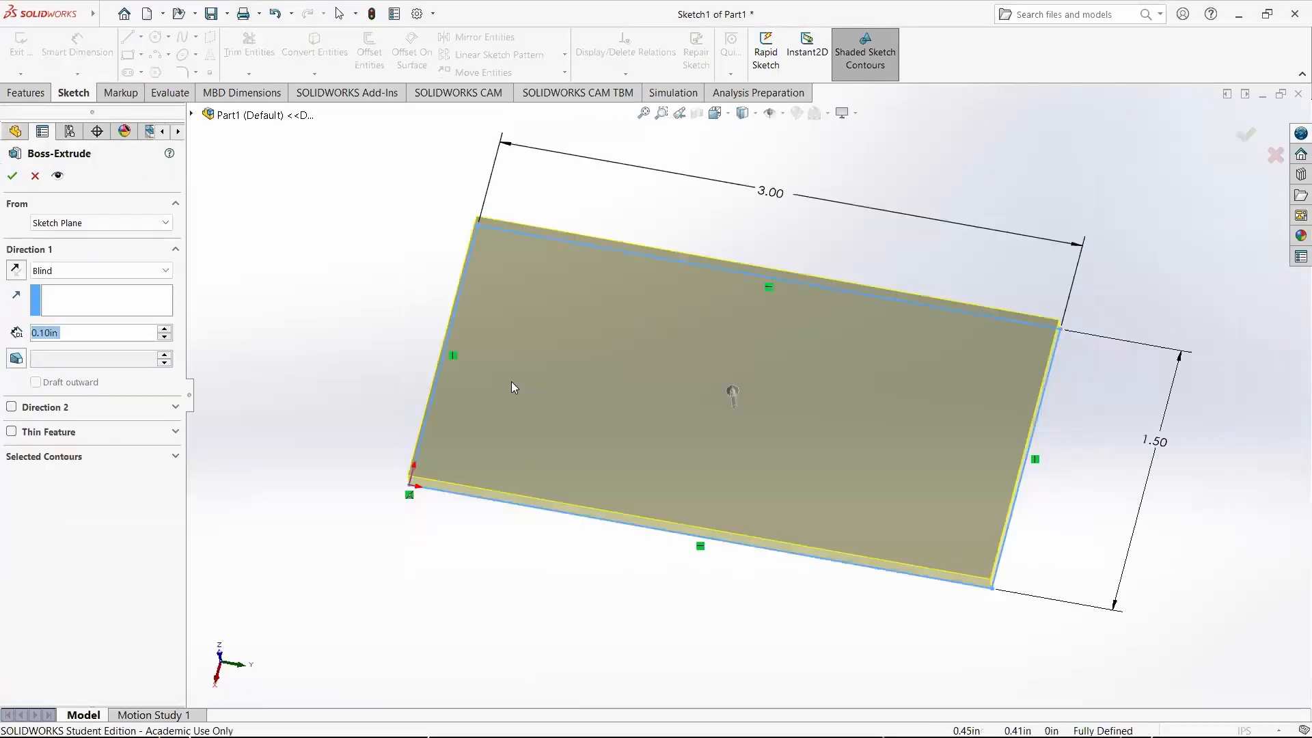
{"action": "type", "text": "0.25"}
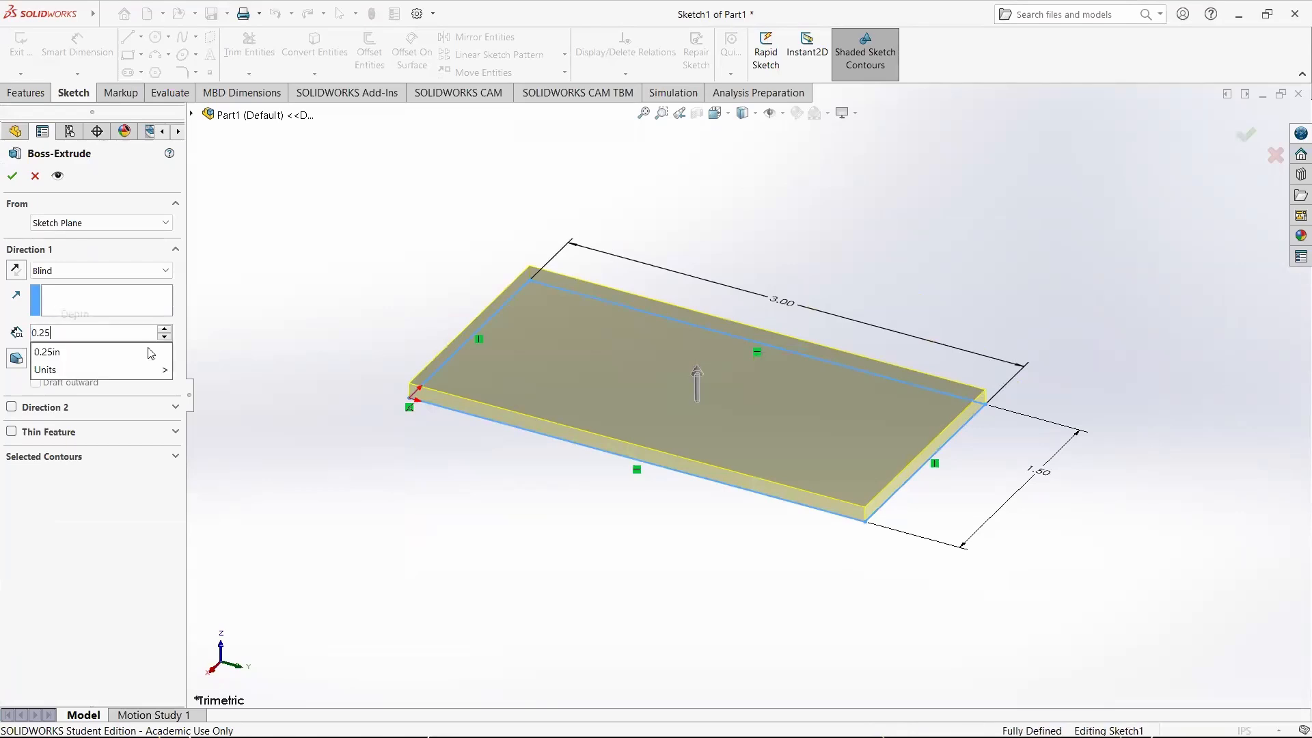
{"action": "key", "text": "Return"}
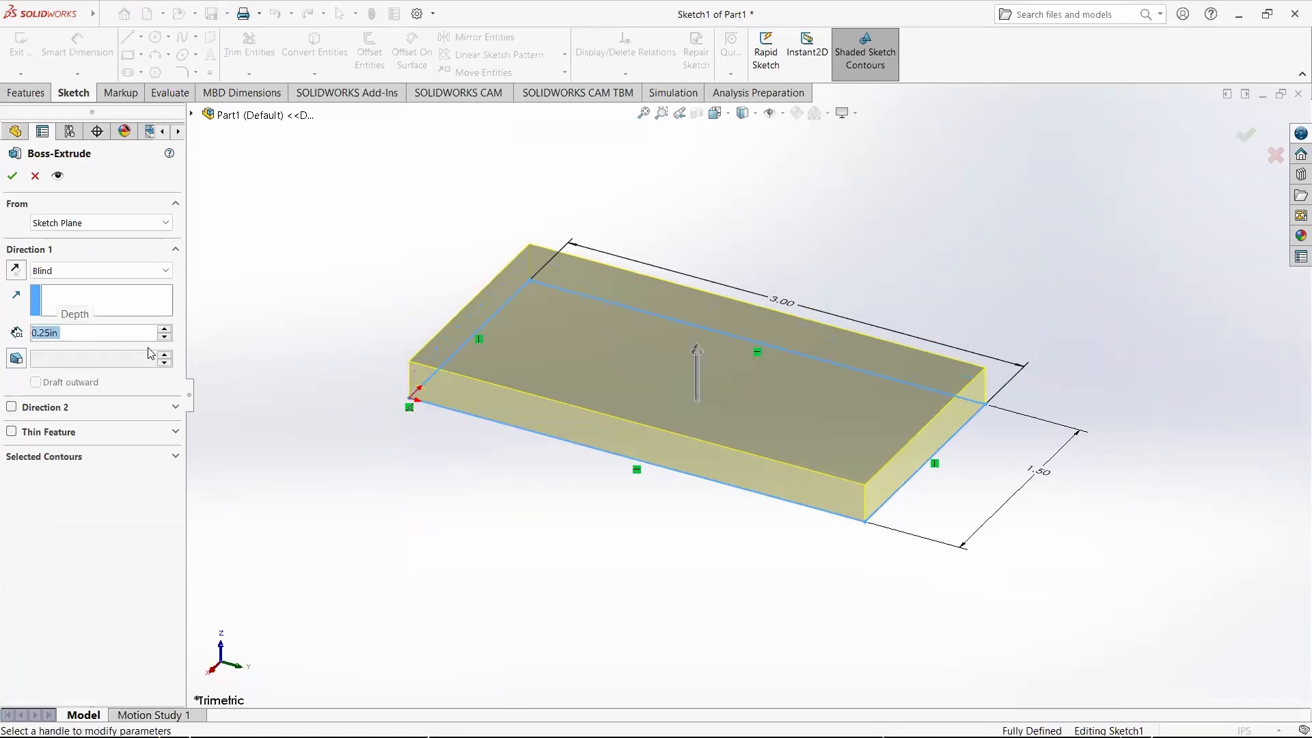
{"action": "left_click", "coordinate": [12, 176]}
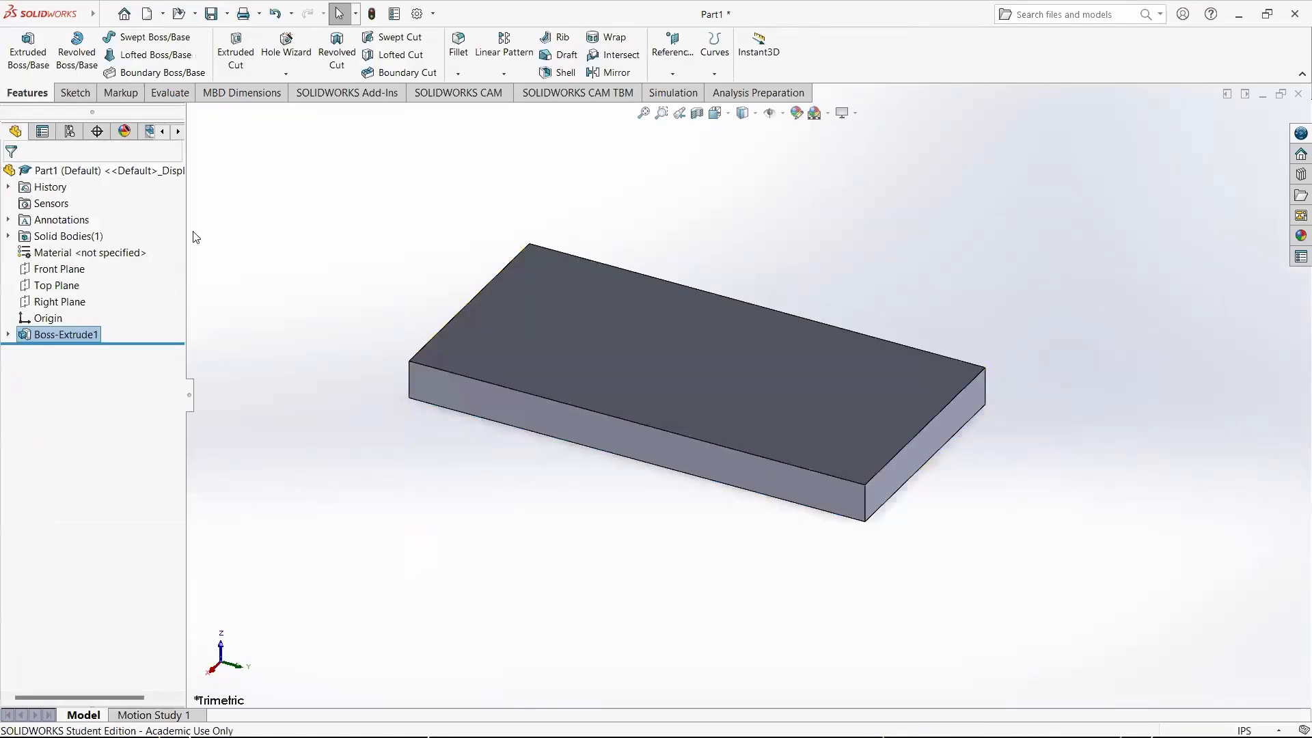
Step: Start a Hole Wizard hole and set it to a countersink for a Flat Head Screw (82)
{"action": "left_click", "coordinate": [298, 52]}
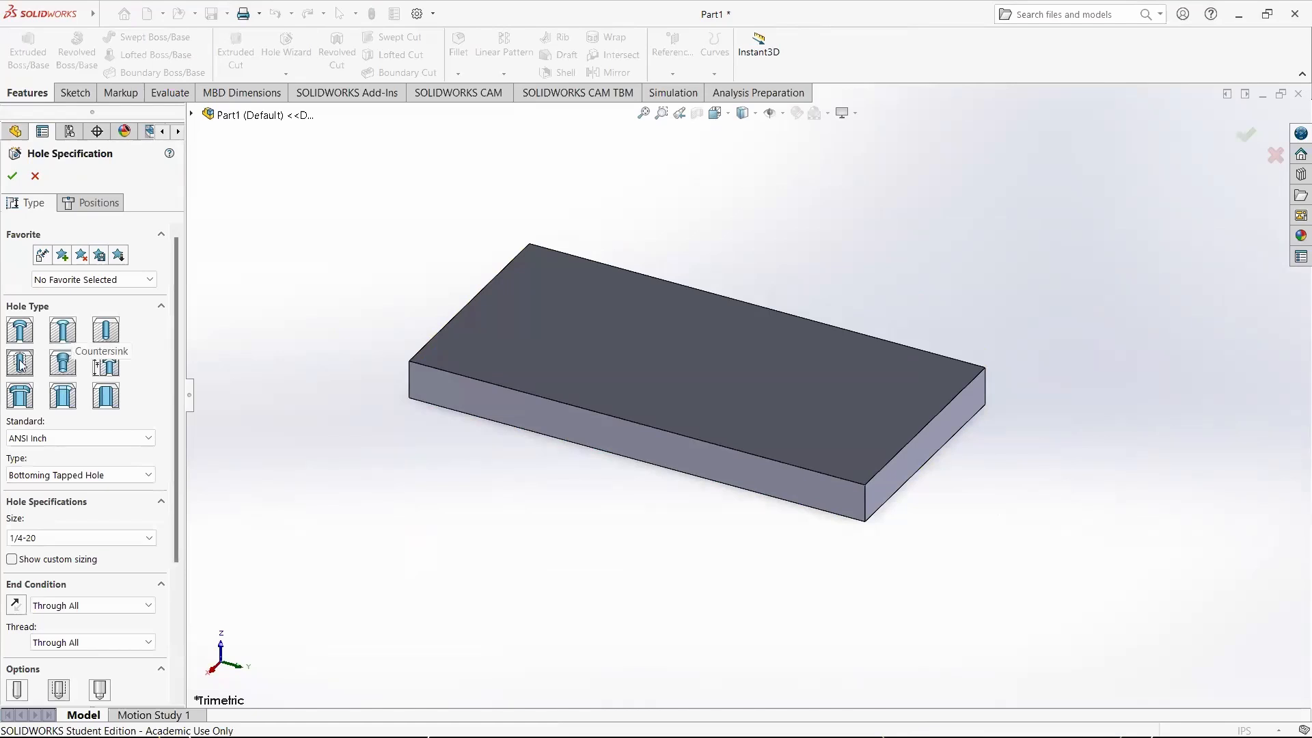
{"action": "left_click", "coordinate": [72, 336]}
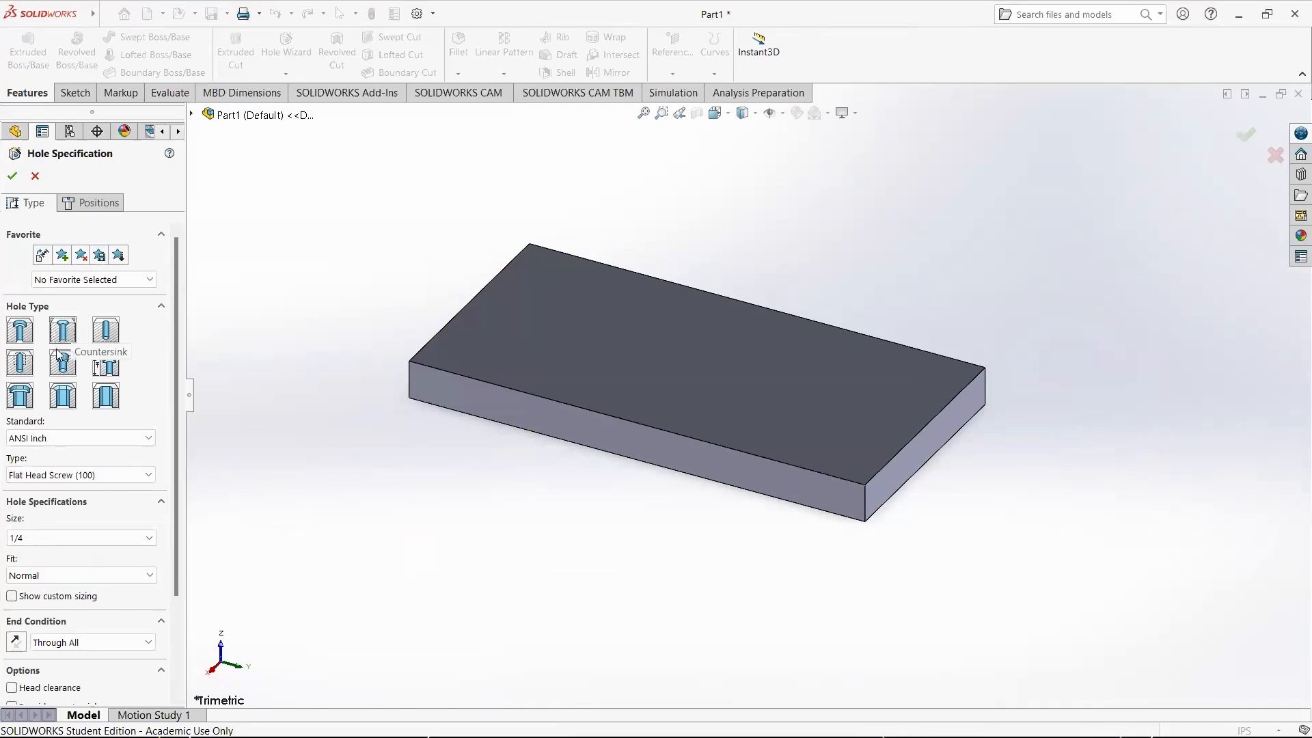
{"action": "left_click", "coordinate": [147, 476]}
{"action": "left_click", "coordinate": [41, 497]}
{"action": "scroll", "coordinate": [161, 408], "scroll_direction": "down", "scroll_amount": 3}
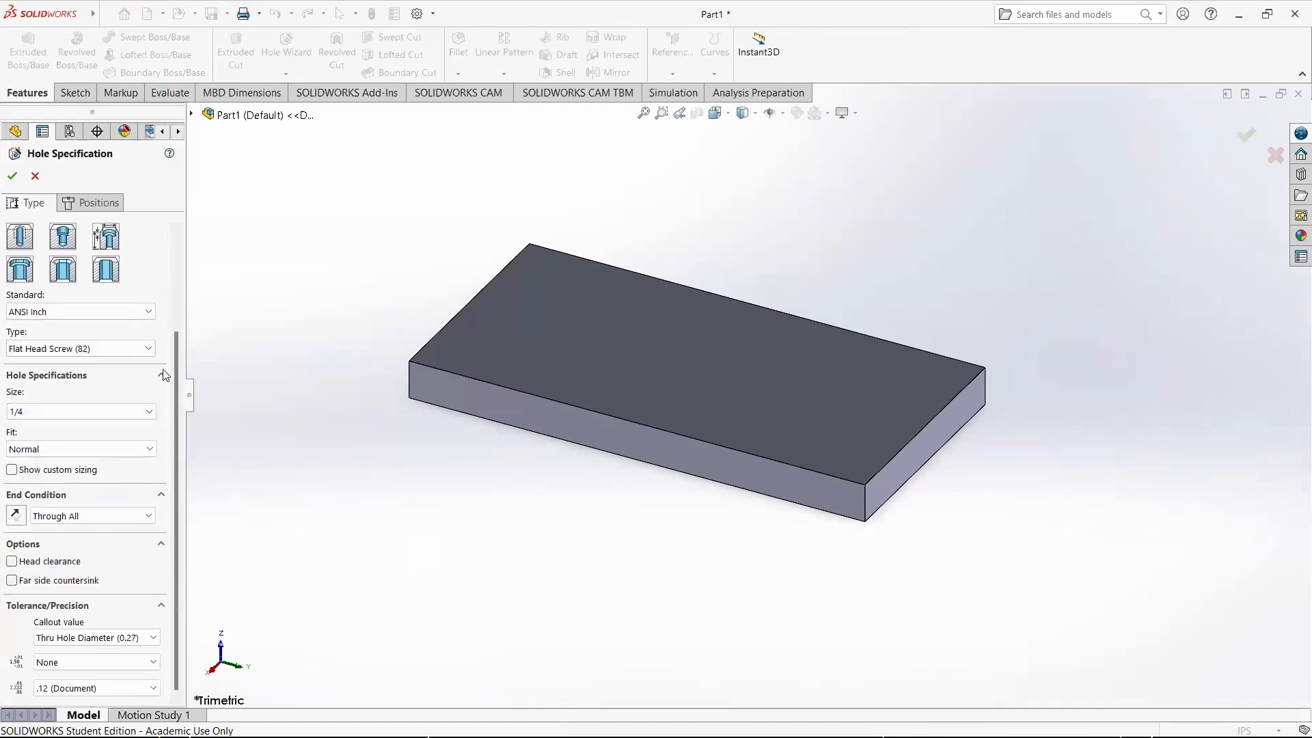
{"action": "scroll", "coordinate": [147, 282], "scroll_direction": "up", "scroll_amount": 3}
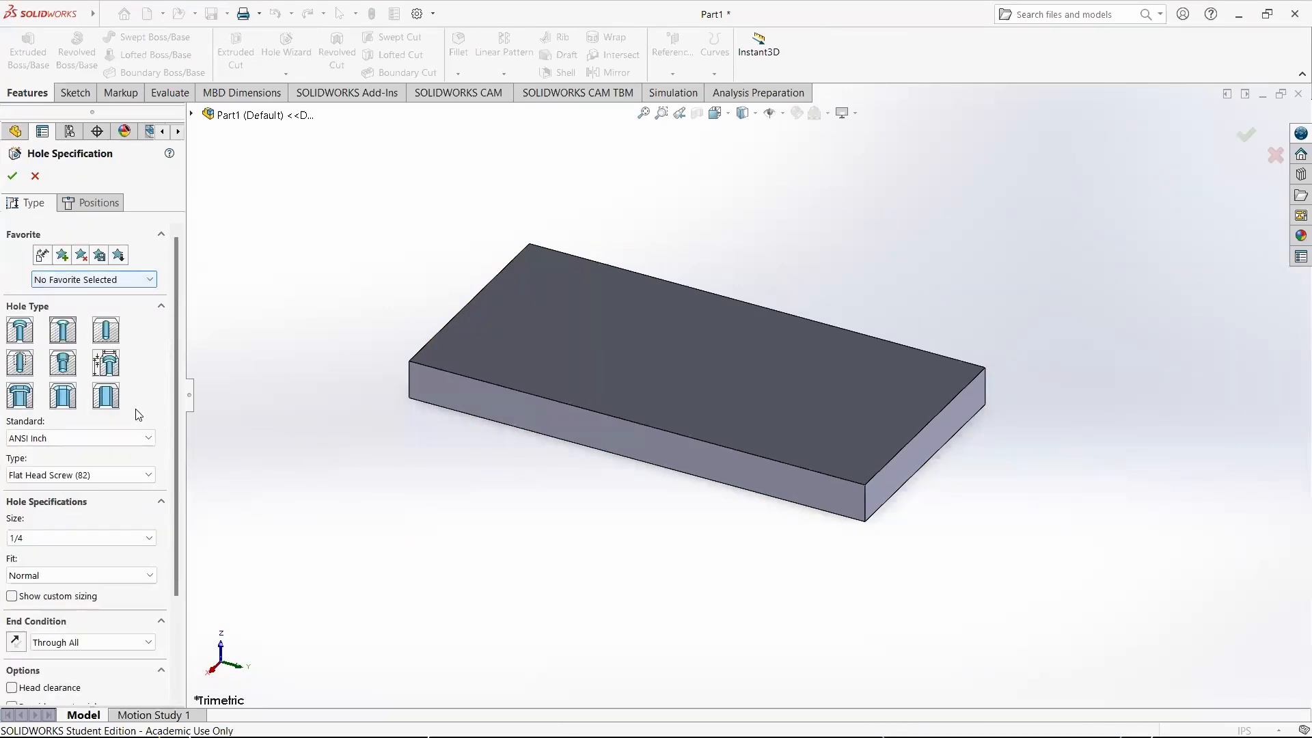
{"action": "scroll", "coordinate": [139, 504], "scroll_direction": "down", "scroll_amount": 3}
{"action": "scroll", "coordinate": [140, 405], "scroll_direction": "up", "scroll_amount": 3}
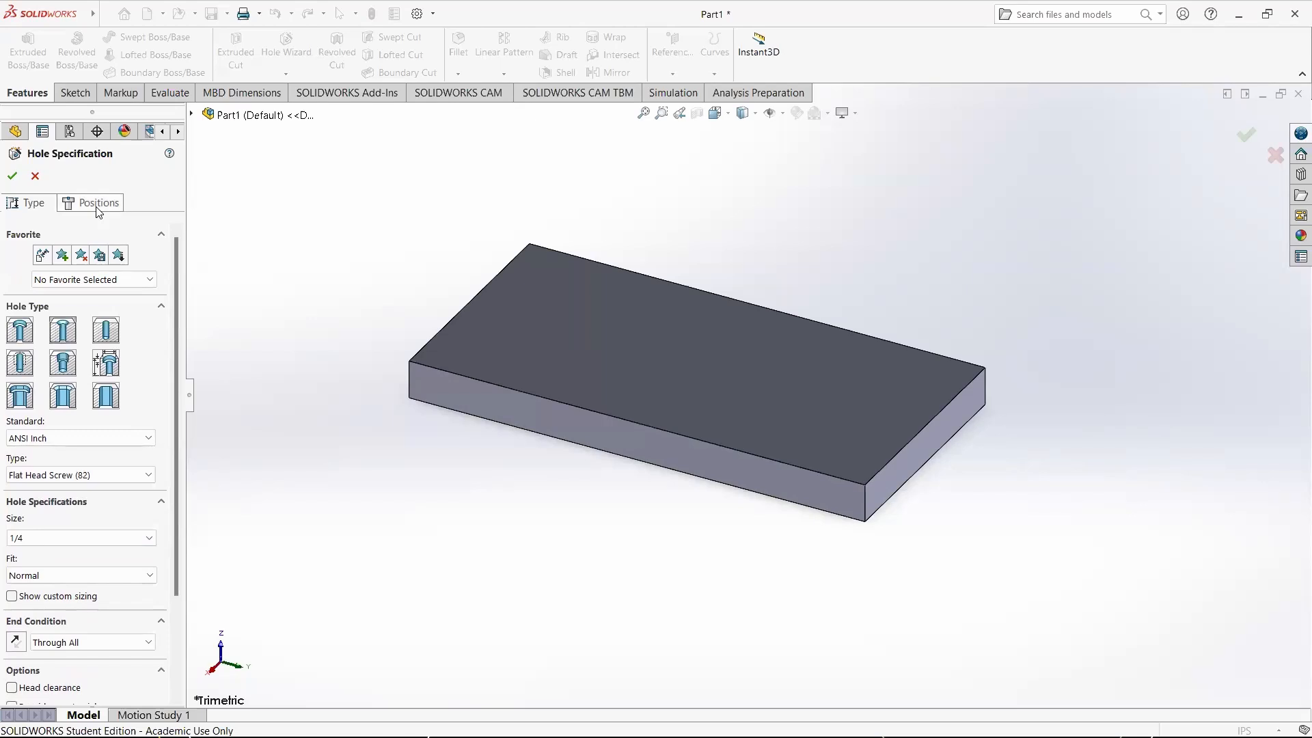
Step: Place eight countersunk hole positions on the plate's top face, in two columns of four aligned holes
{"action": "left_click", "coordinate": [96, 203]}
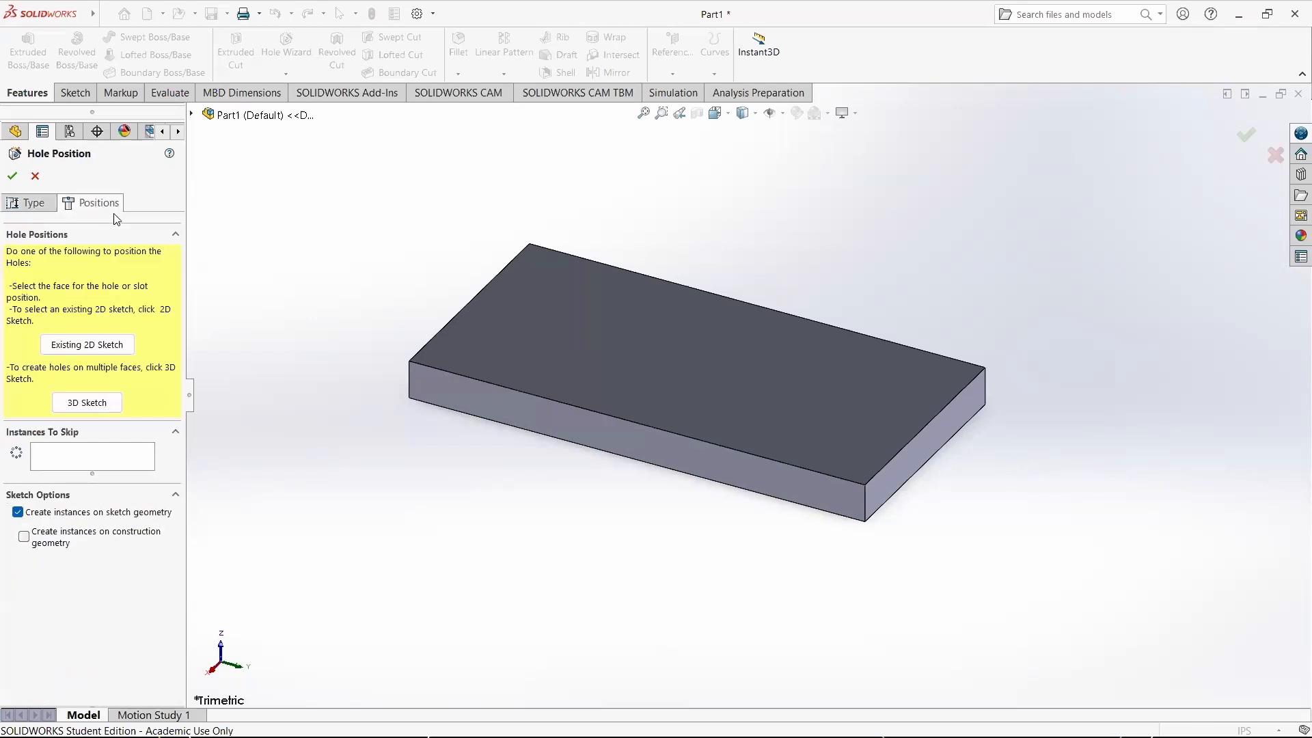
{"action": "left_click", "coordinate": [573, 336]}
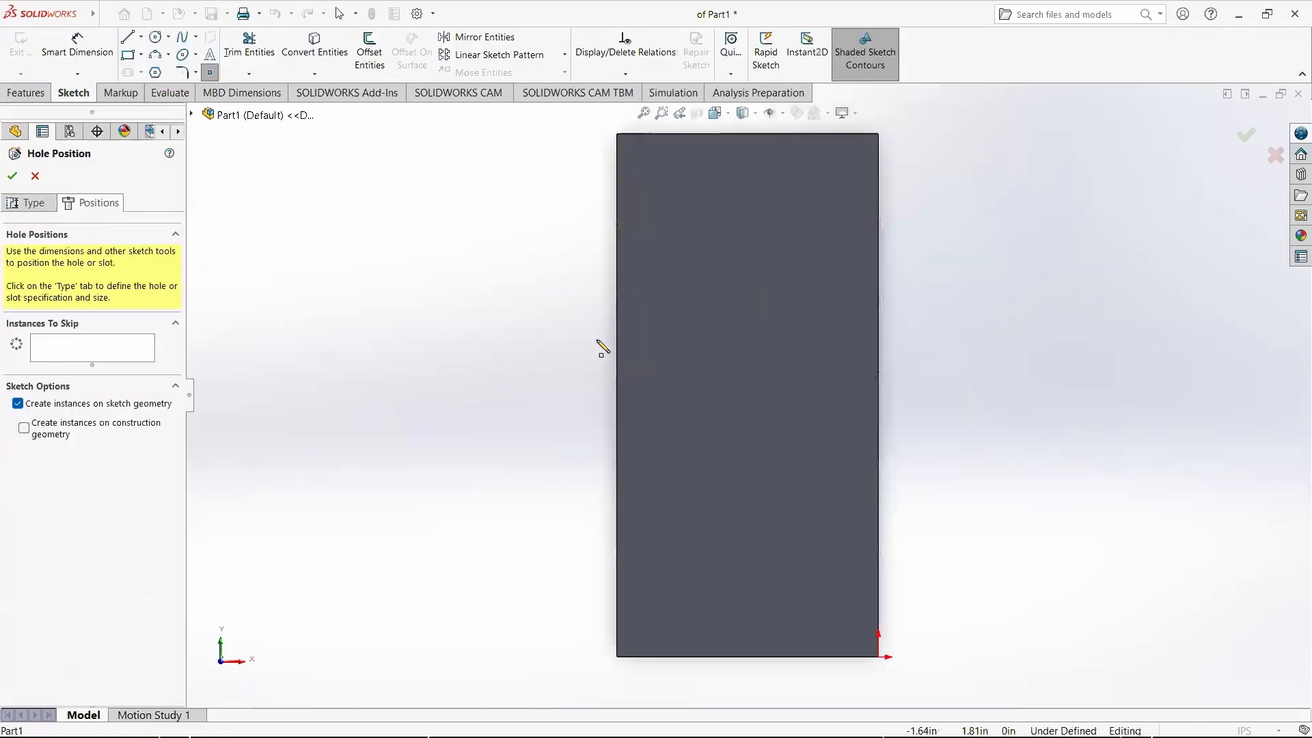
{"action": "left_click", "coordinate": [211, 76]}
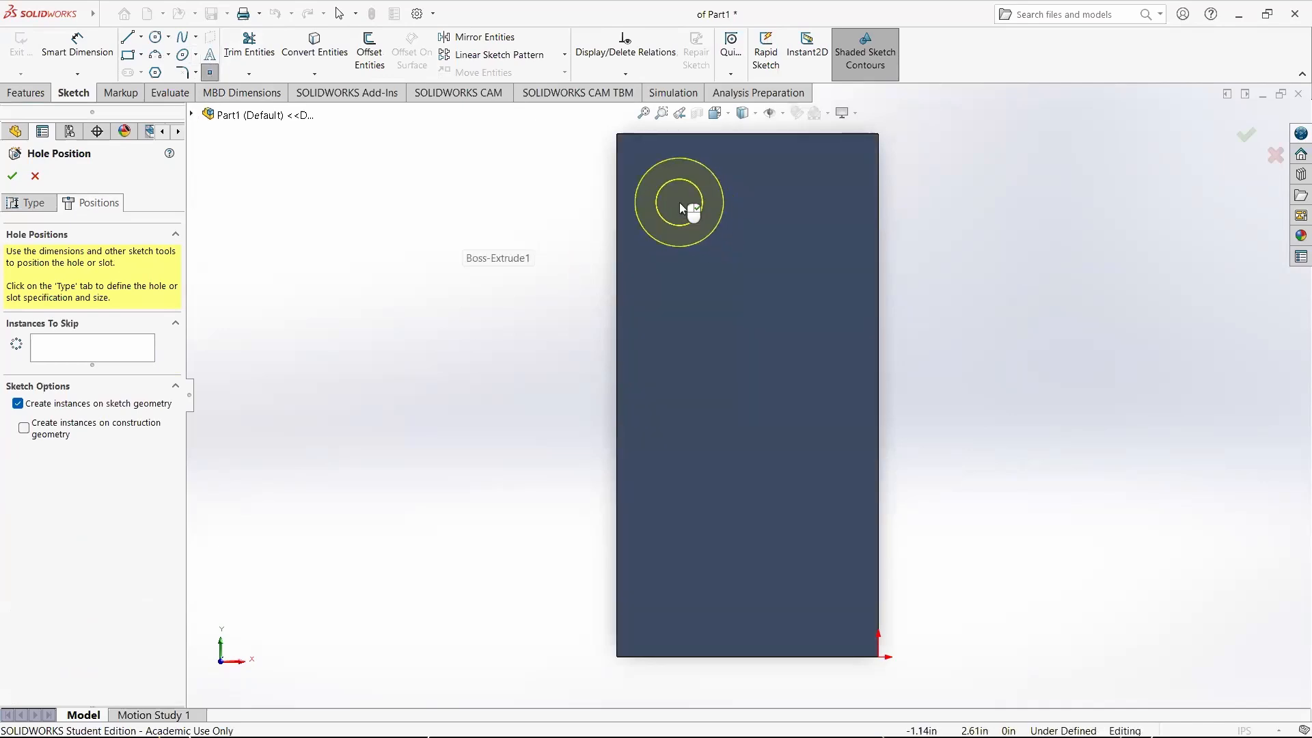
{"action": "left_click", "coordinate": [679, 202]}
{"action": "left_click", "coordinate": [806, 202]}
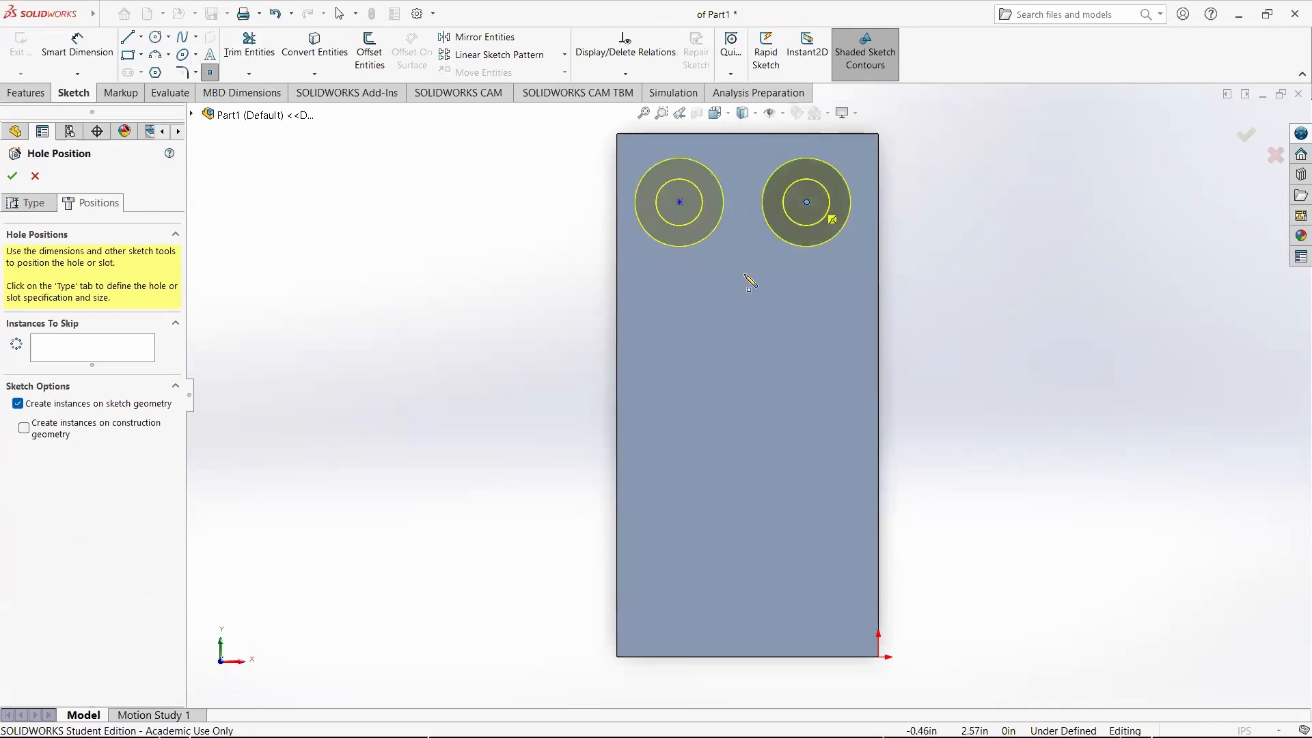
{"action": "left_click", "coordinate": [679, 349]}
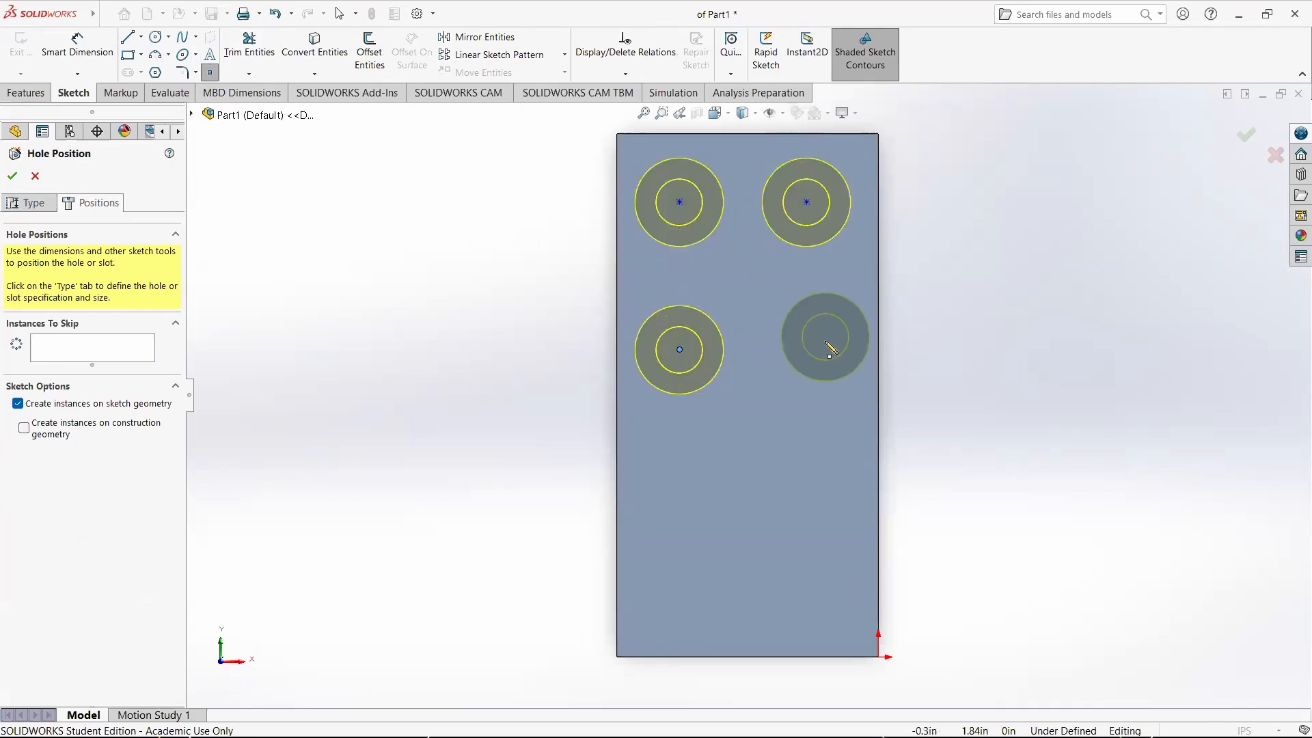
{"action": "left_click", "coordinate": [806, 349]}
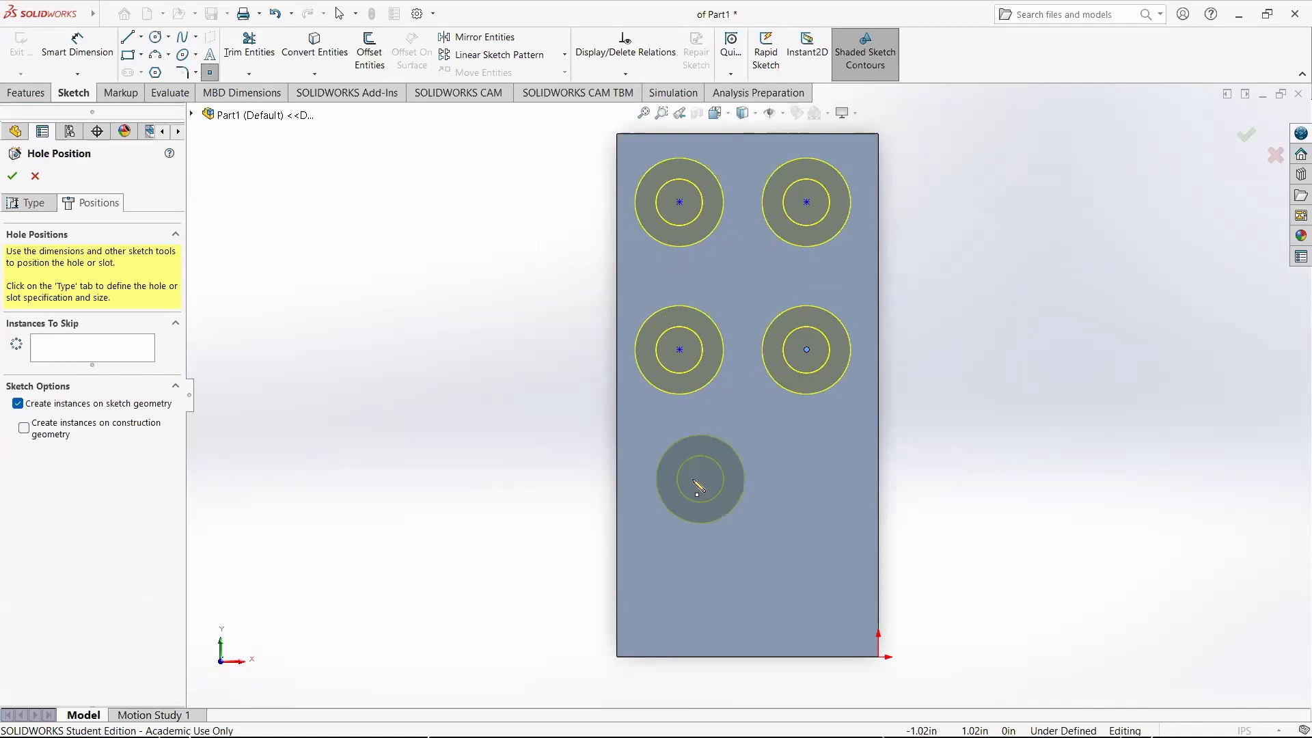
{"action": "left_click", "coordinate": [679, 484]}
{"action": "left_click", "coordinate": [806, 483]}
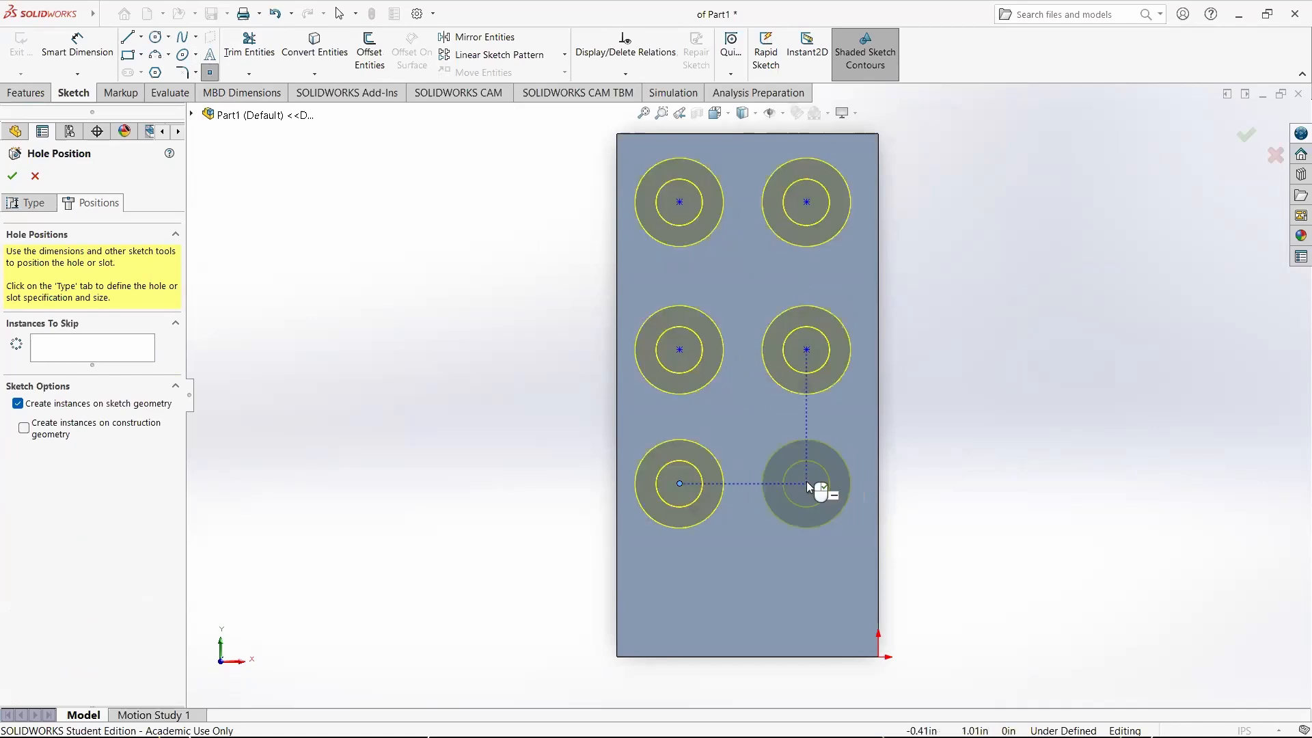
{"action": "left_click", "coordinate": [807, 602]}
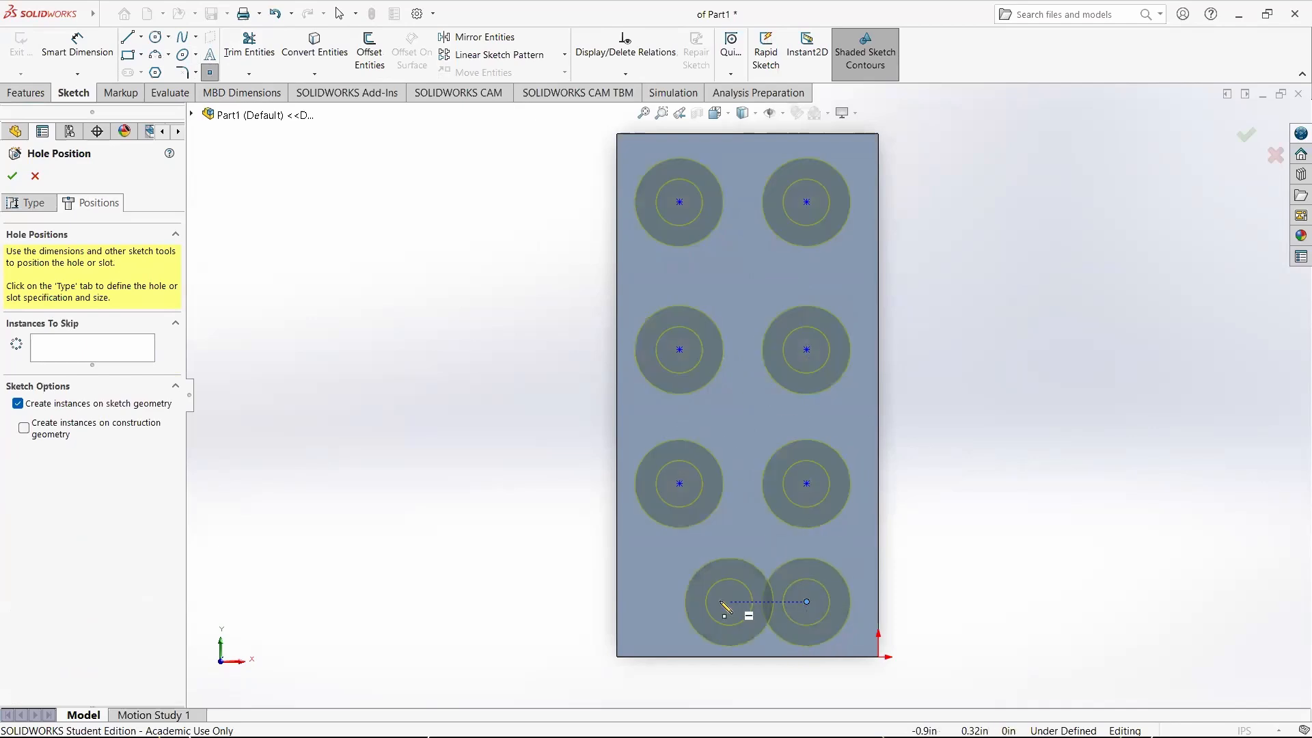
{"action": "left_click", "coordinate": [679, 601]}
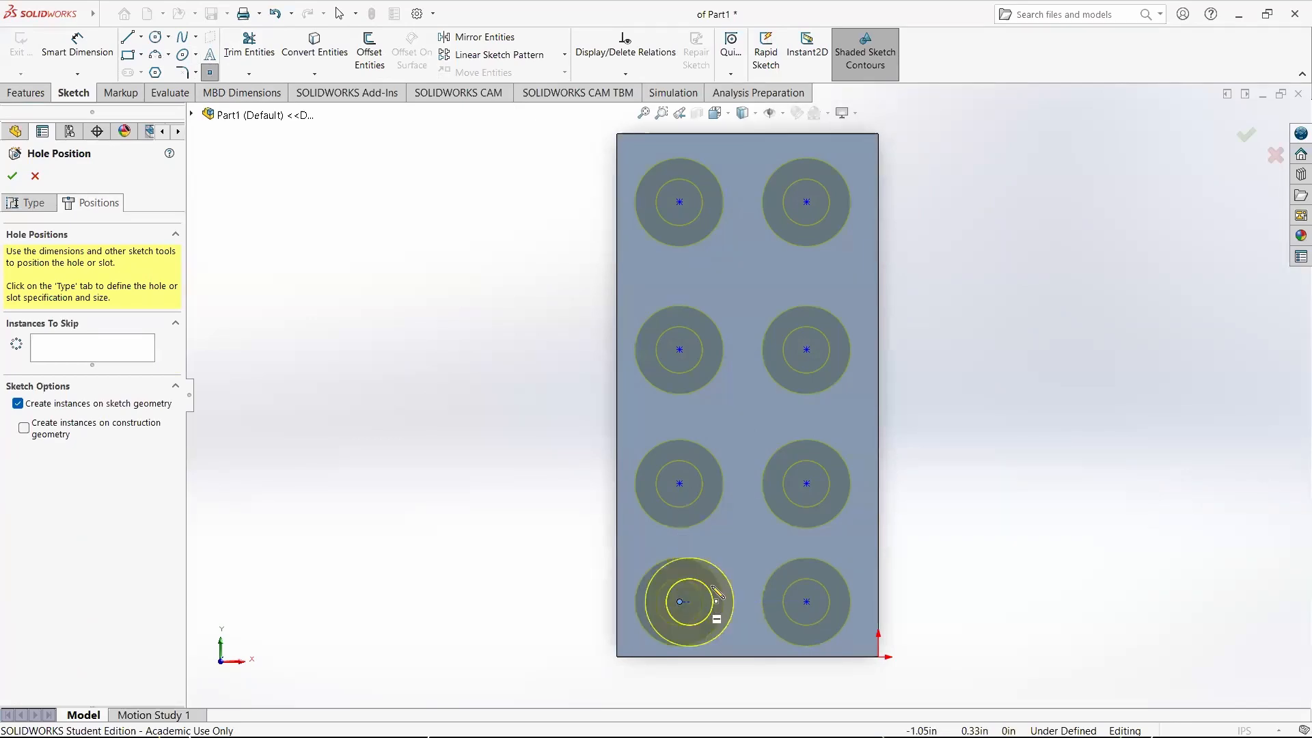
{"action": "key", "text": "Escape"}
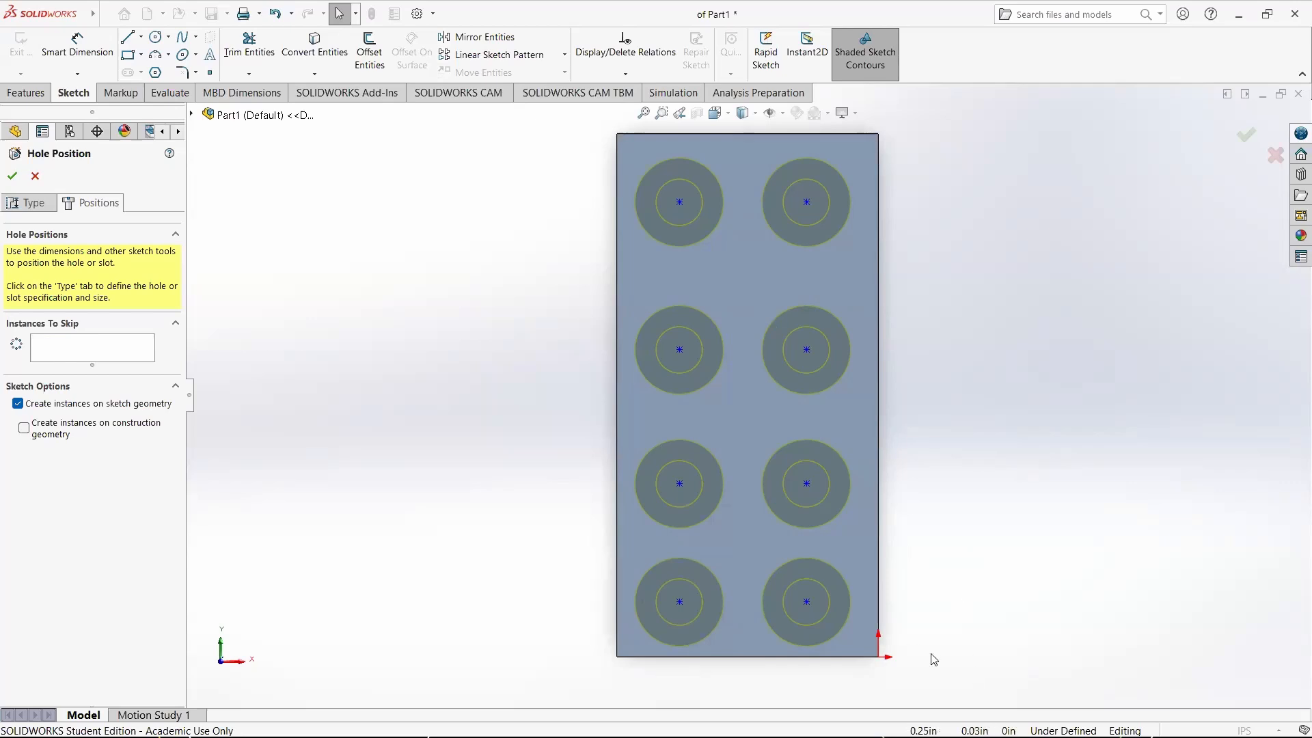
Step: Add a Vertical relation to the four hole points in each of the two columns
{"action": "left_click_drag", "start_coordinate": [964, 668], "coordinate": [762, 163]}
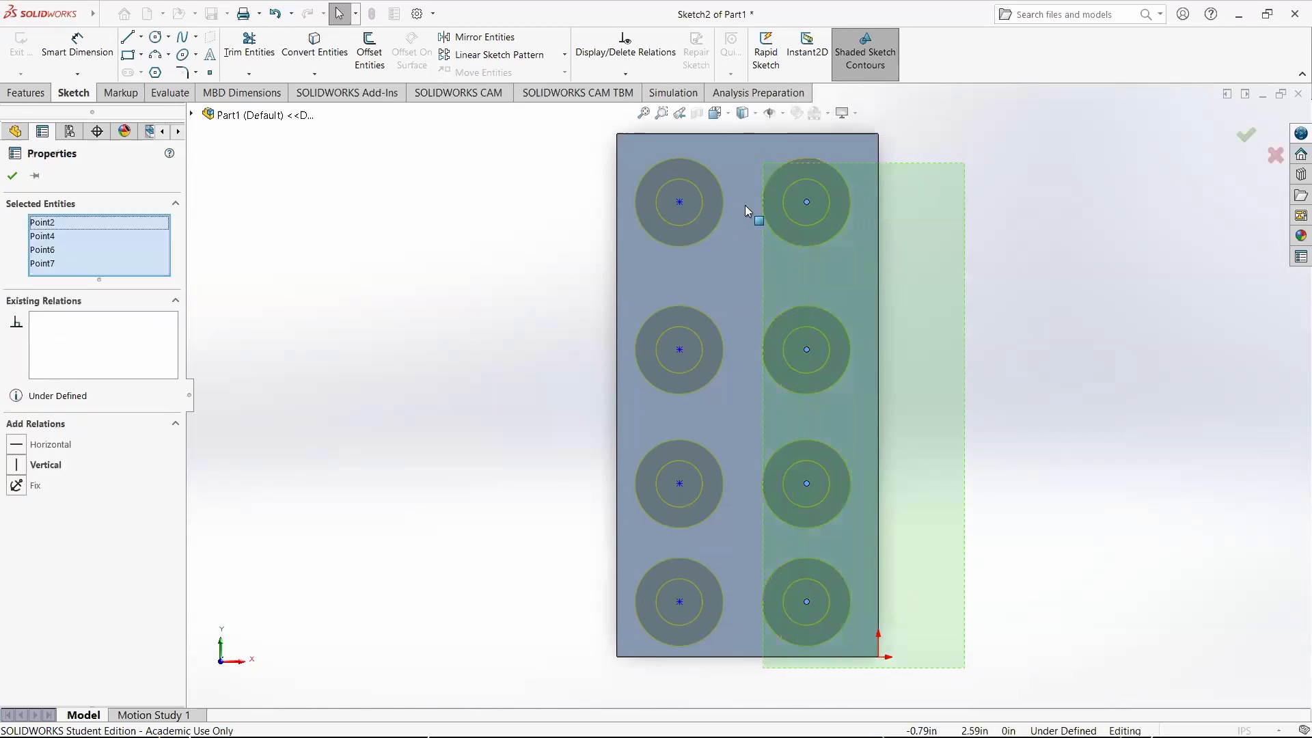
{"action": "left_click", "coordinate": [18, 467]}
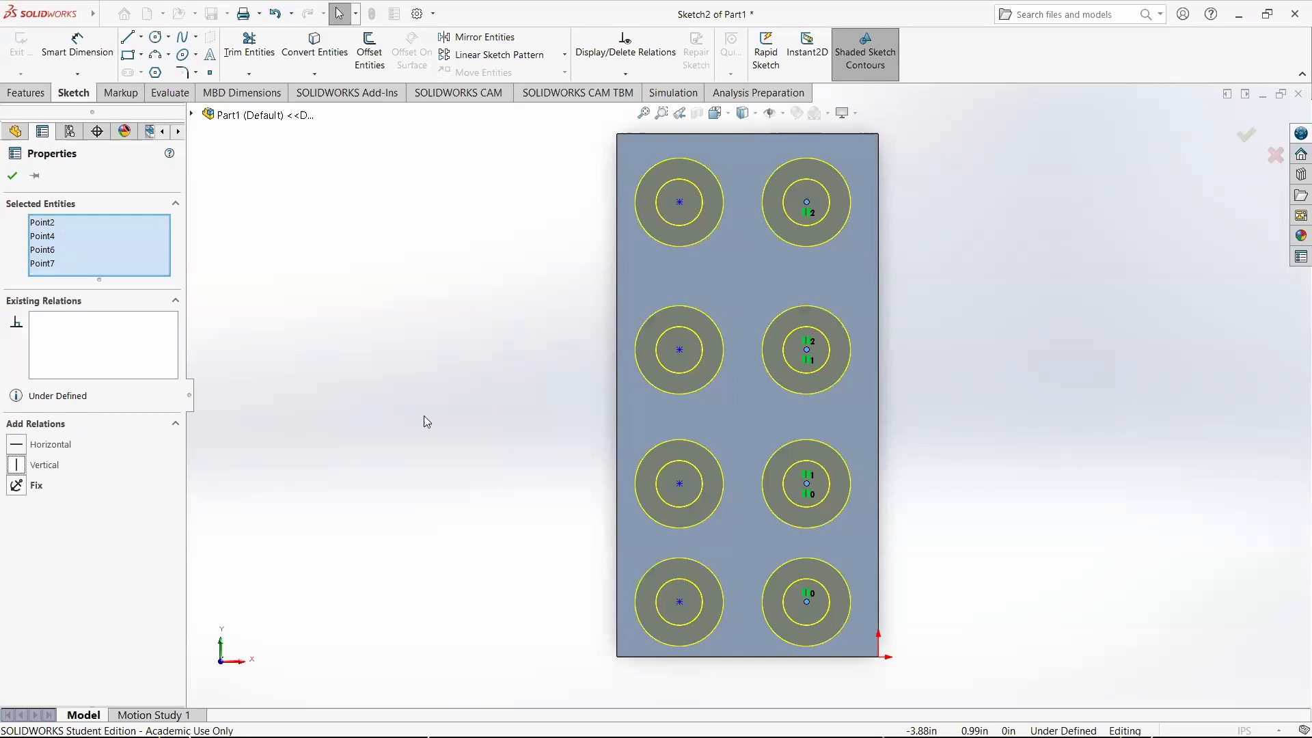
{"action": "left_click", "coordinate": [486, 351]}
{"action": "left_click_drag", "start_coordinate": [632, 357], "coordinate": [627, 161]}
{"action": "left_click", "coordinate": [14, 465]}
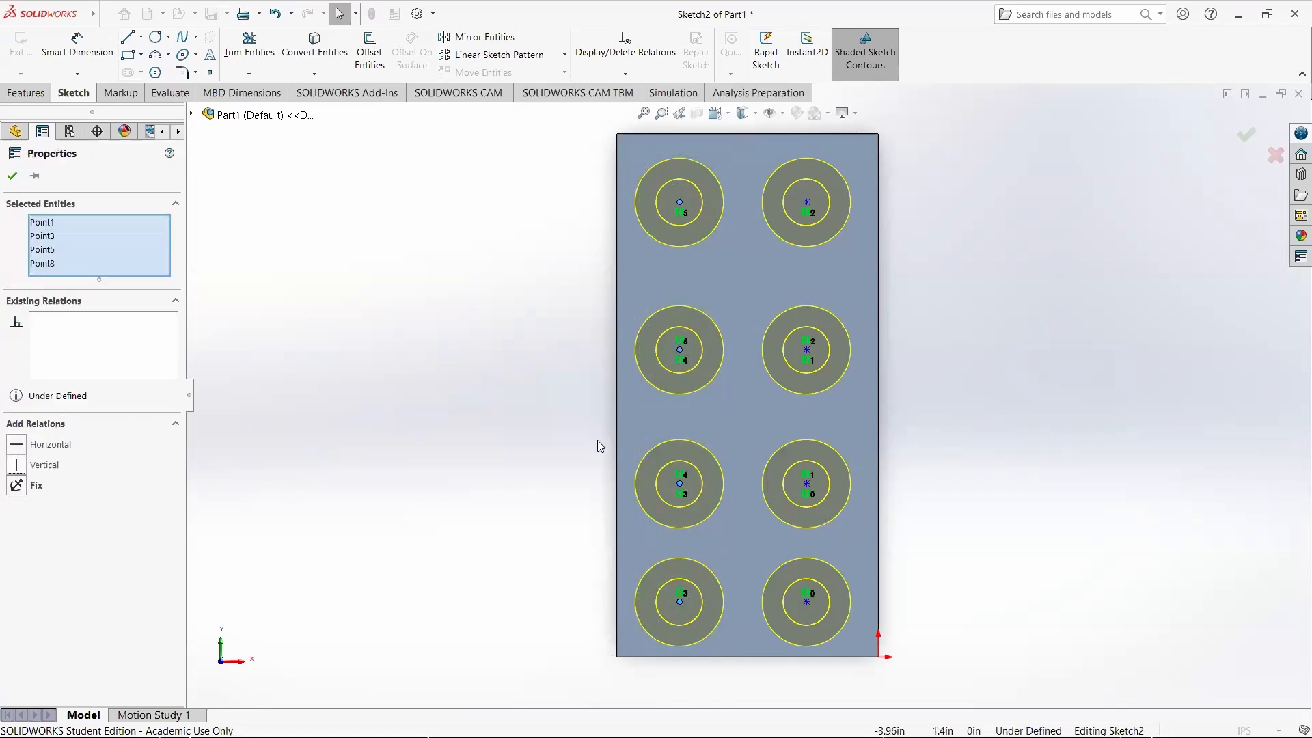
{"action": "left_click", "coordinate": [526, 364]}
Step: Add a Horizontal relation to the pair of hole points in each of the four rows
{"action": "left_click_drag", "start_coordinate": [982, 257], "coordinate": [524, 148]}
{"action": "left_click", "coordinate": [17, 420]}
{"action": "left_click_drag", "start_coordinate": [964, 418], "coordinate": [459, 296]}
{"action": "left_click", "coordinate": [55, 419]}
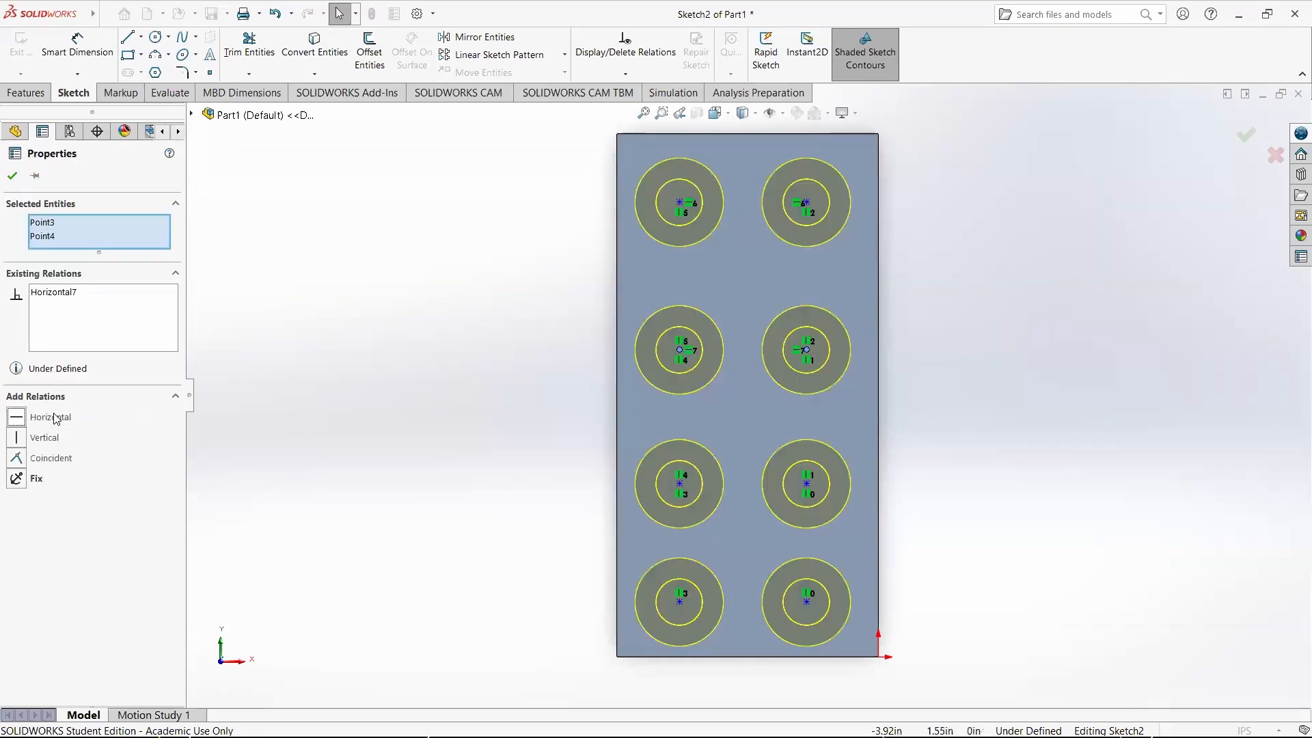
{"action": "left_click_drag", "start_coordinate": [1014, 558], "coordinate": [529, 440]}
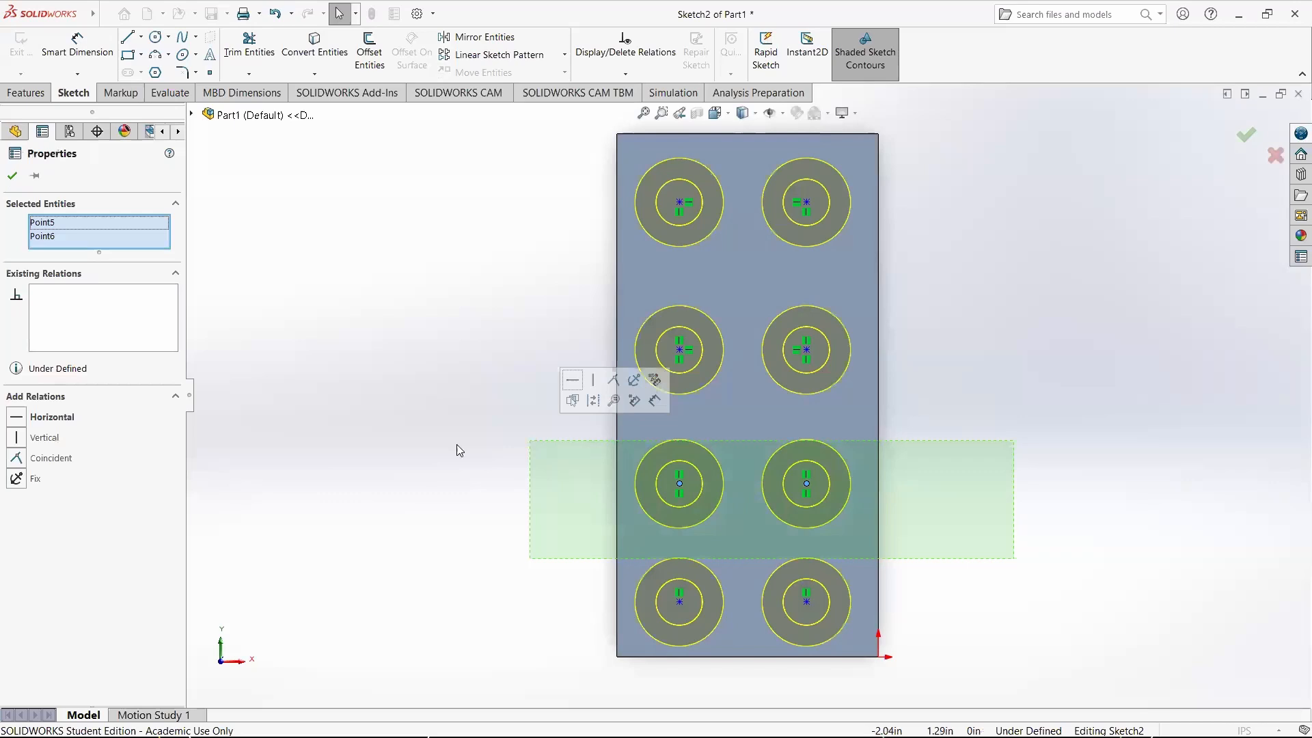
{"action": "left_click", "coordinate": [12, 421]}
{"action": "left_click_drag", "start_coordinate": [952, 649], "coordinate": [565, 559]}
{"action": "left_click", "coordinate": [19, 418]}
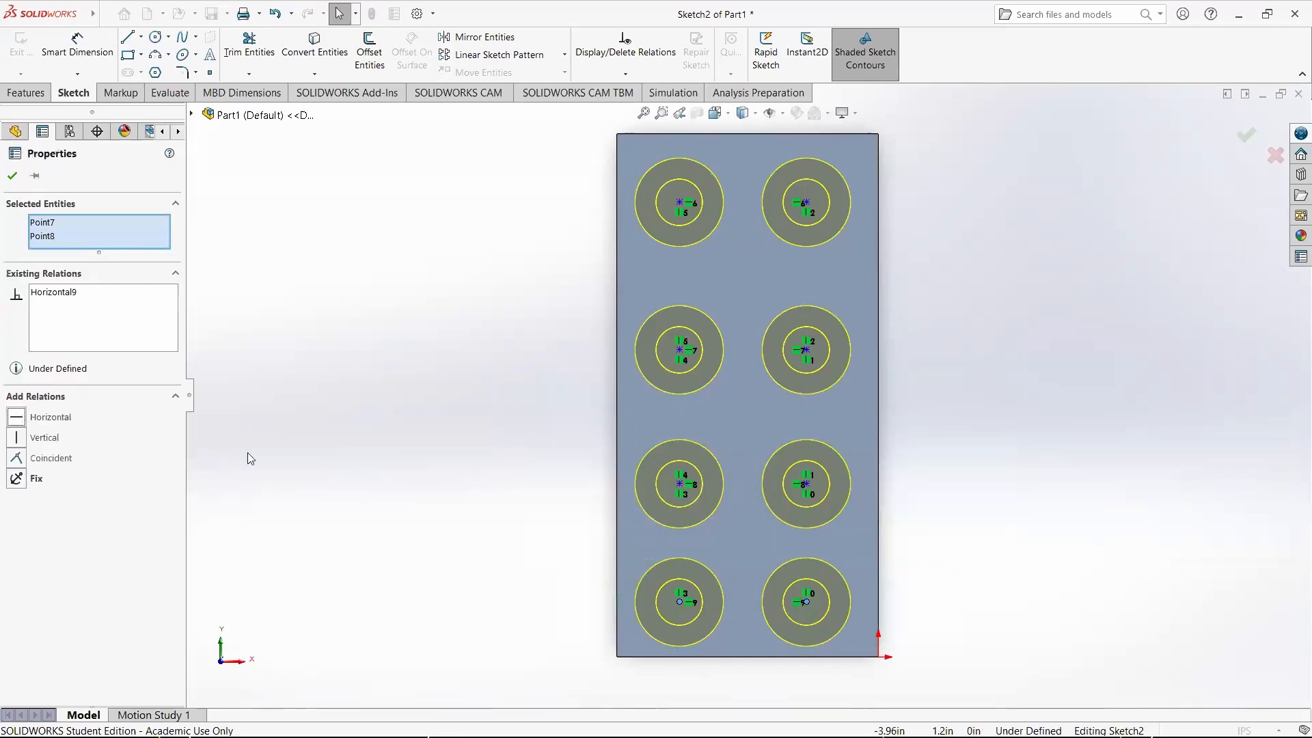
{"action": "left_click", "coordinate": [401, 341]}
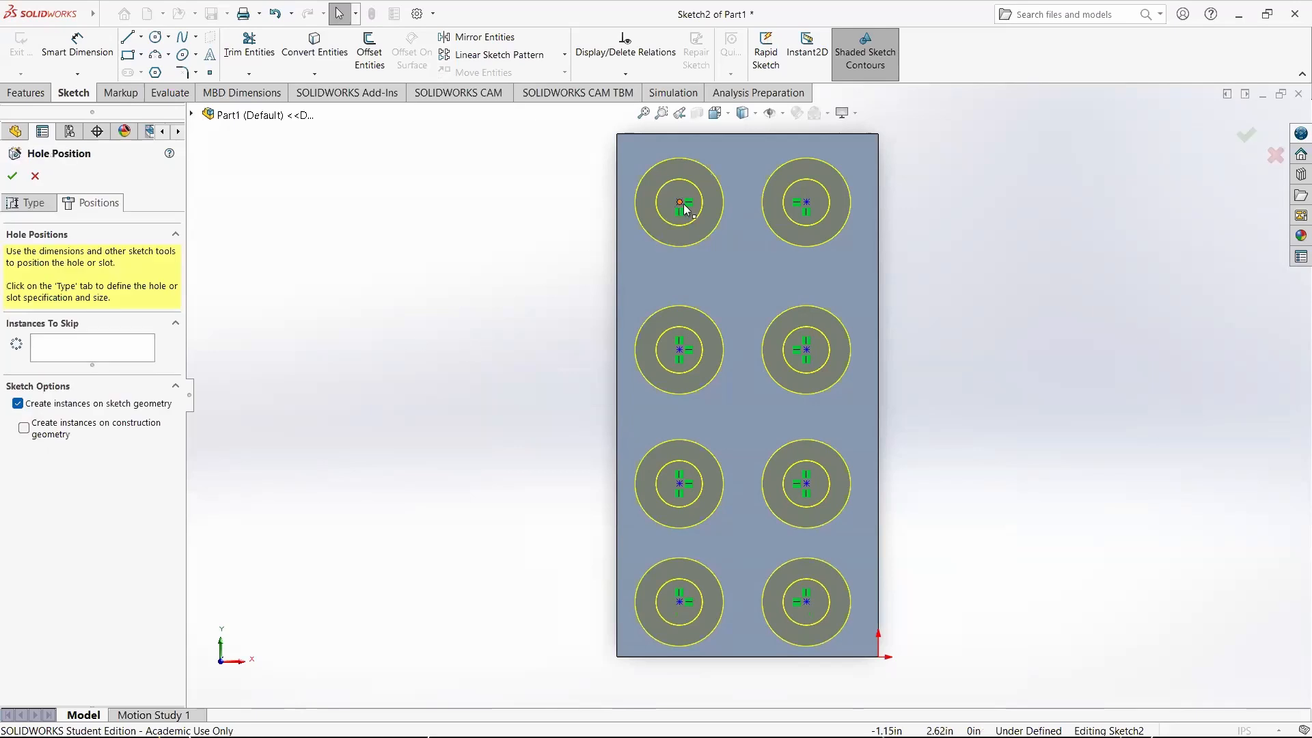
Step: Move the top-left hole point slightly downward to test the alignment of its row
{"action": "mouse_move", "coordinate": [682, 202]}
{"action": "left_mouse_down"}
{"action": "mouse_move", "coordinate": [715, 204]}
{"action": "mouse_move", "coordinate": [679, 204]}
{"action": "left_mouse_up"}
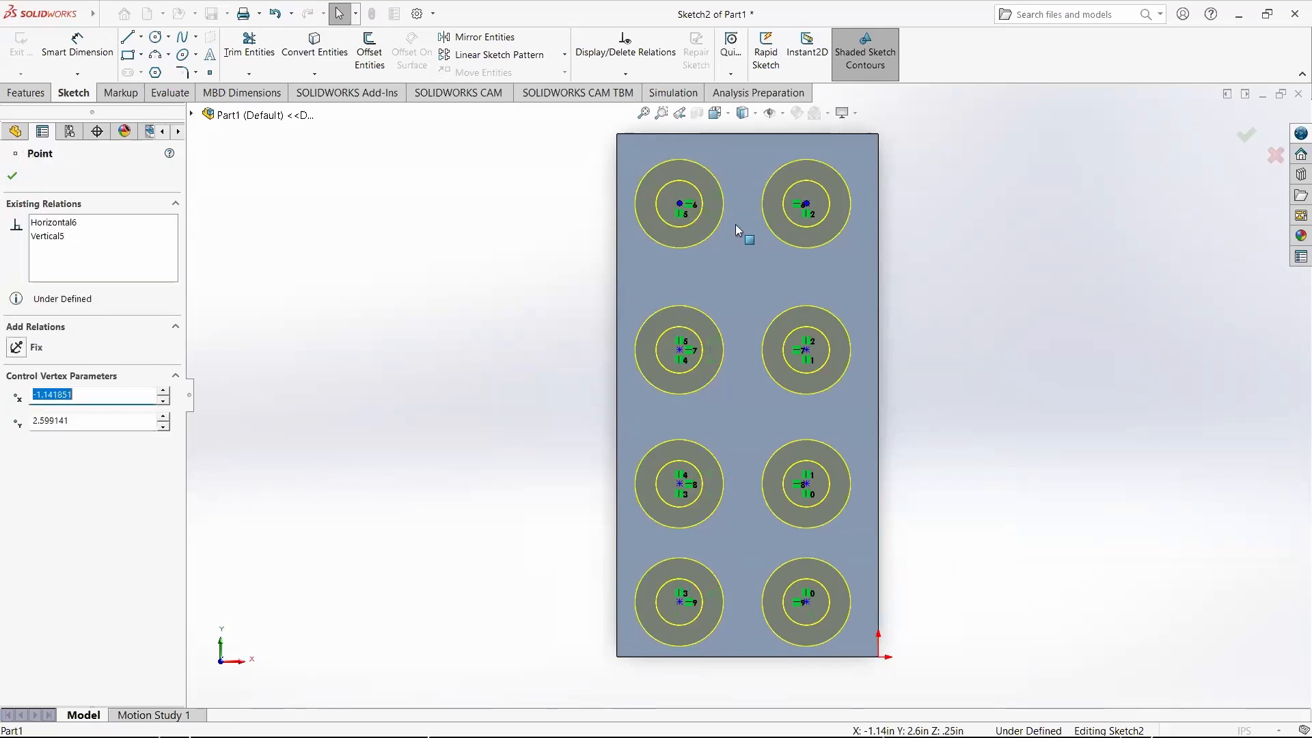
{"action": "left_click", "coordinate": [936, 287]}
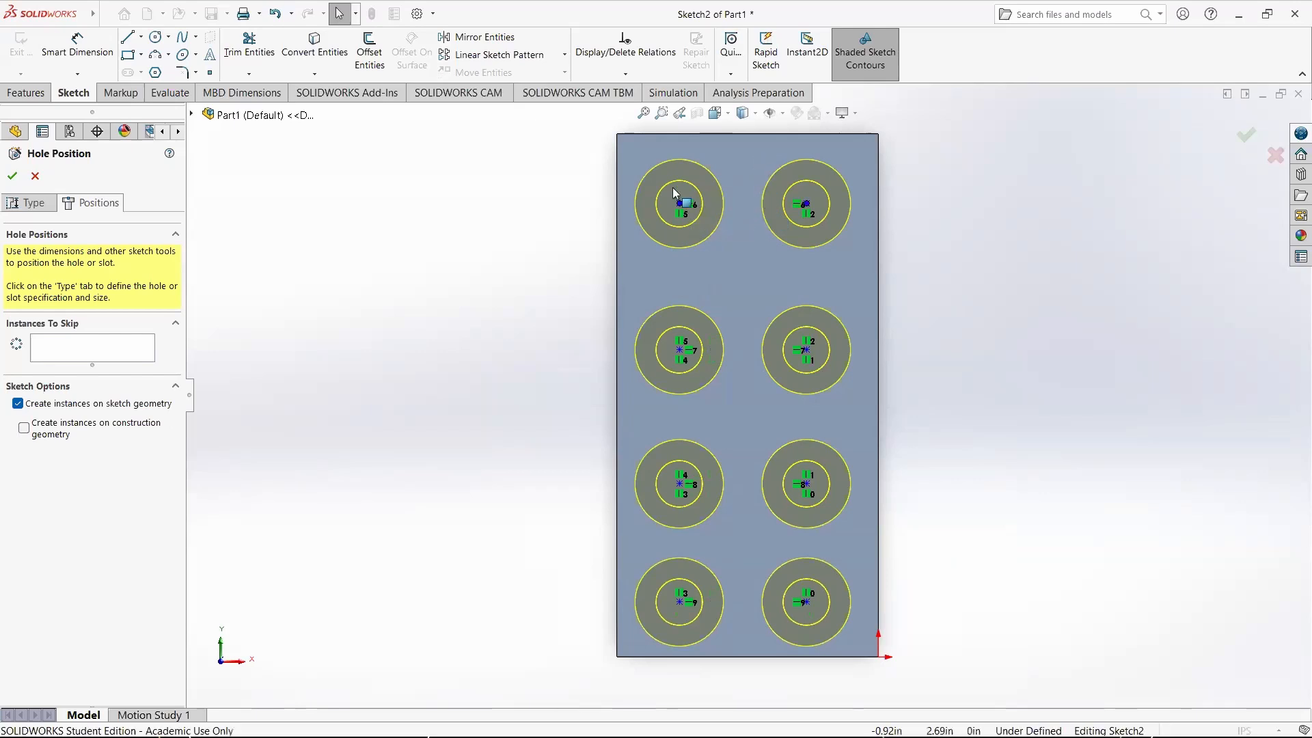
Step: Draw a vertical construction line down the plate's middle, from the top edge's midpoint to the bottom edge's midpoint
{"action": "left_click", "coordinate": [141, 38]}
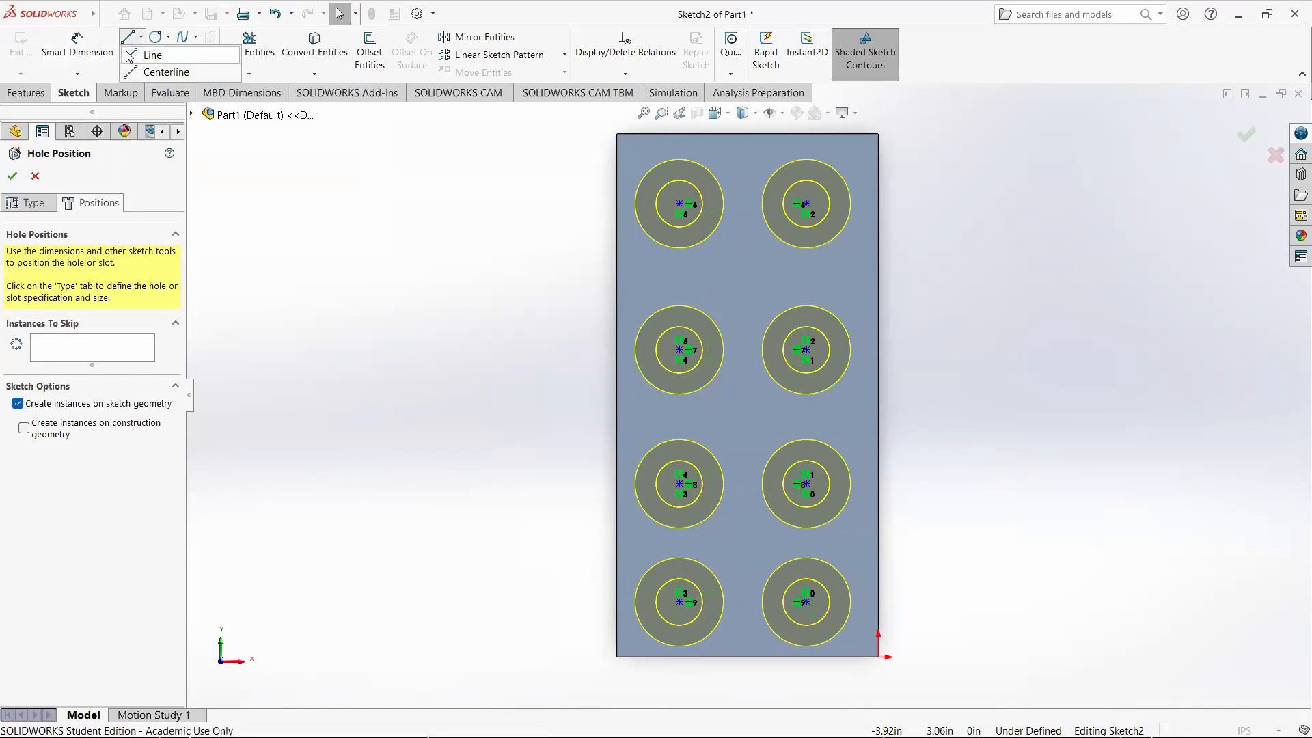
{"action": "left_click", "coordinate": [147, 55]}
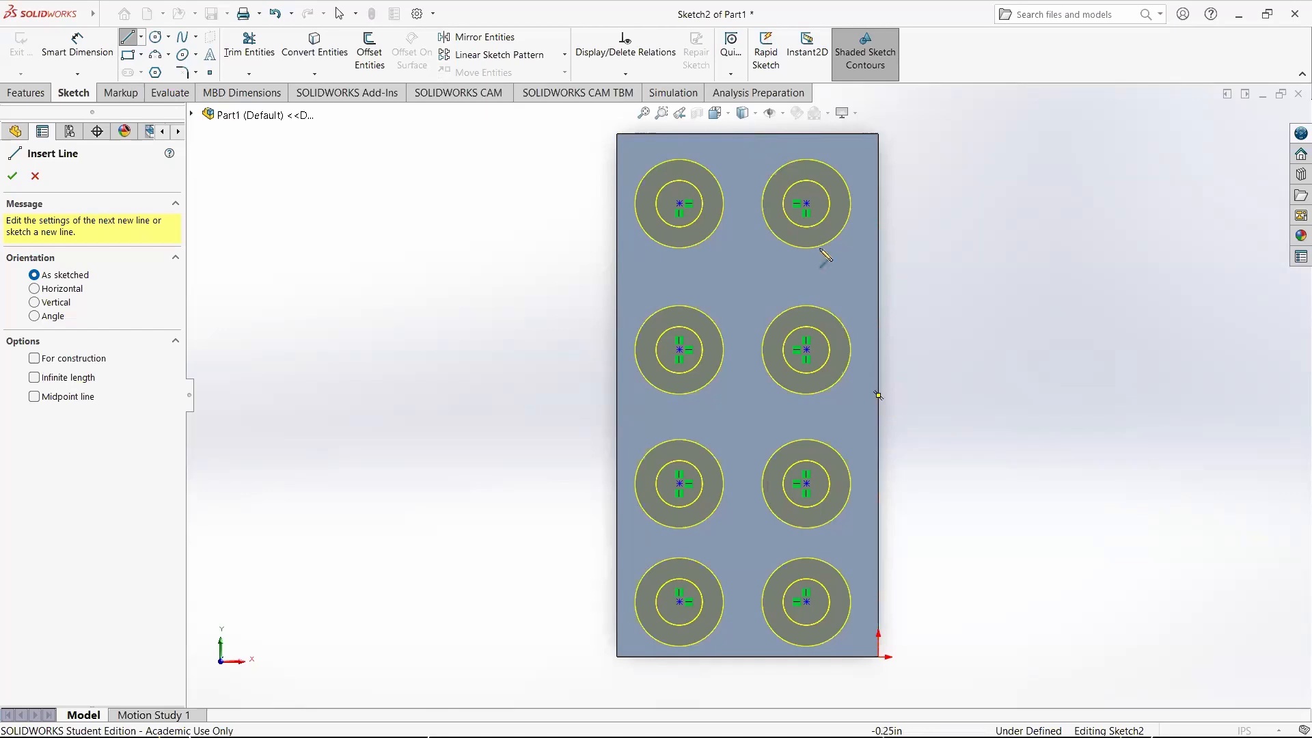
{"action": "left_click", "coordinate": [748, 134]}
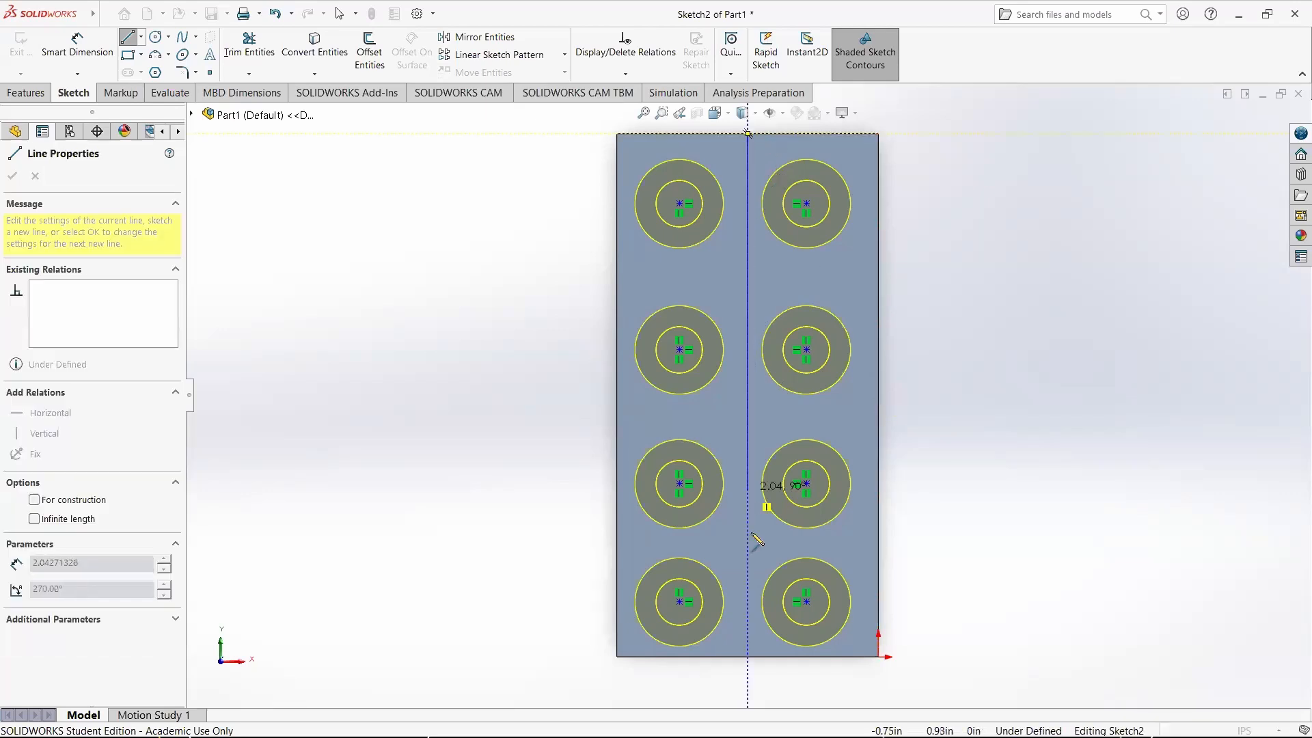
{"action": "left_click", "coordinate": [748, 657]}
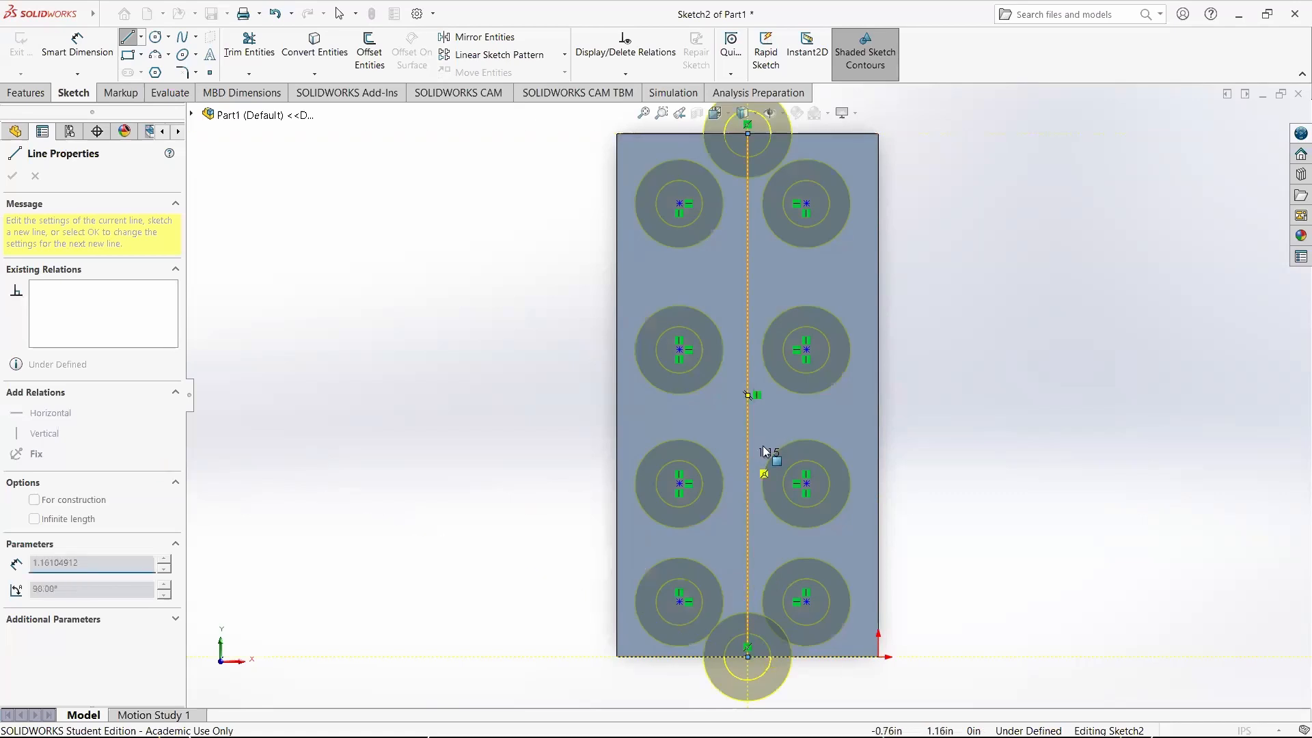
{"action": "key", "text": "Escape"}
{"action": "left_click", "coordinate": [750, 418]}
{"action": "left_click", "coordinate": [92, 498]}
{"action": "left_click", "coordinate": [60, 437]}
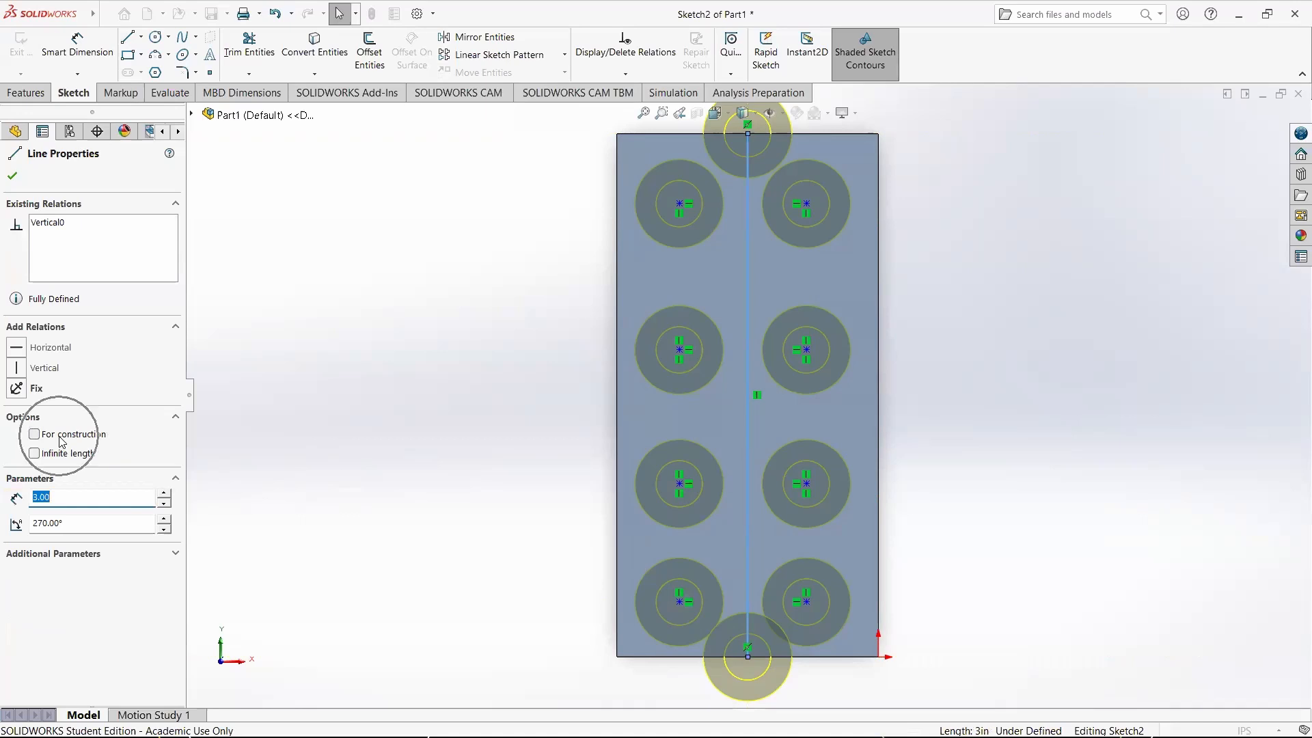
{"action": "left_click", "coordinate": [547, 407]}
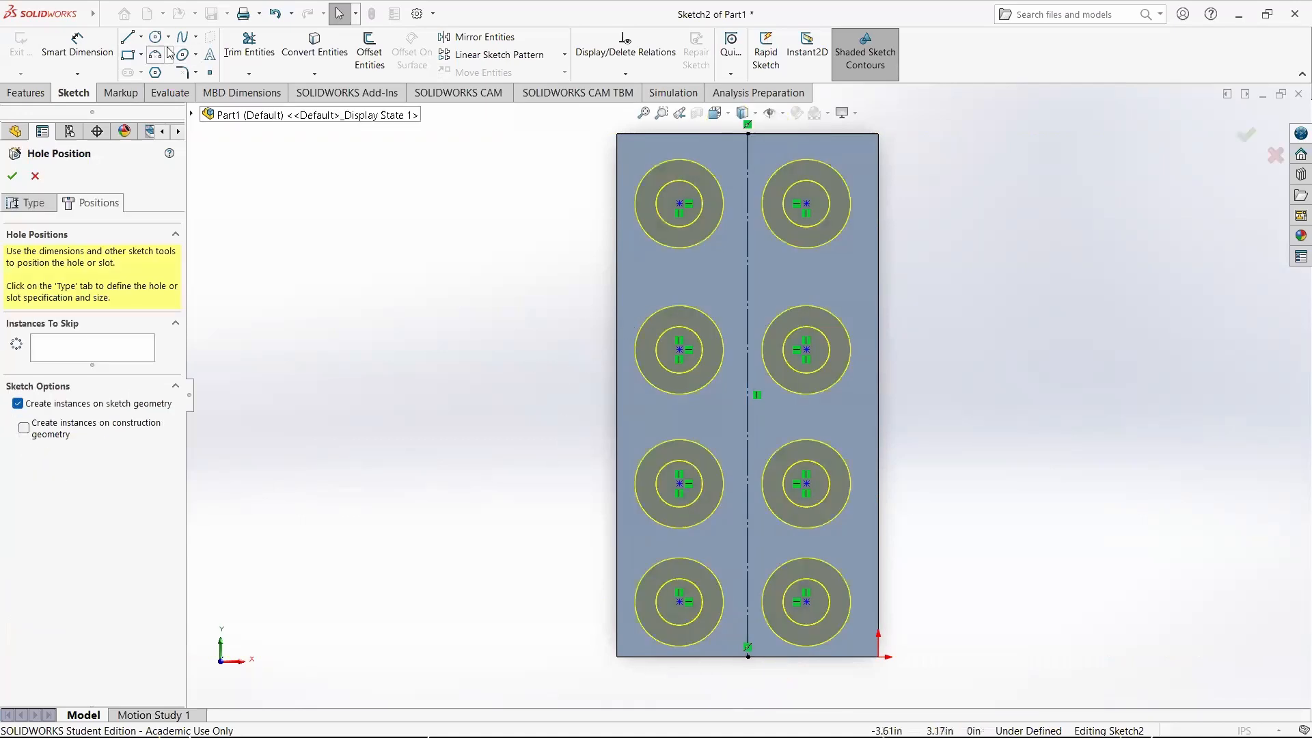
Step: Draw a horizontal construction line connecting the two hole points of the top row
{"action": "left_click", "coordinate": [129, 42]}
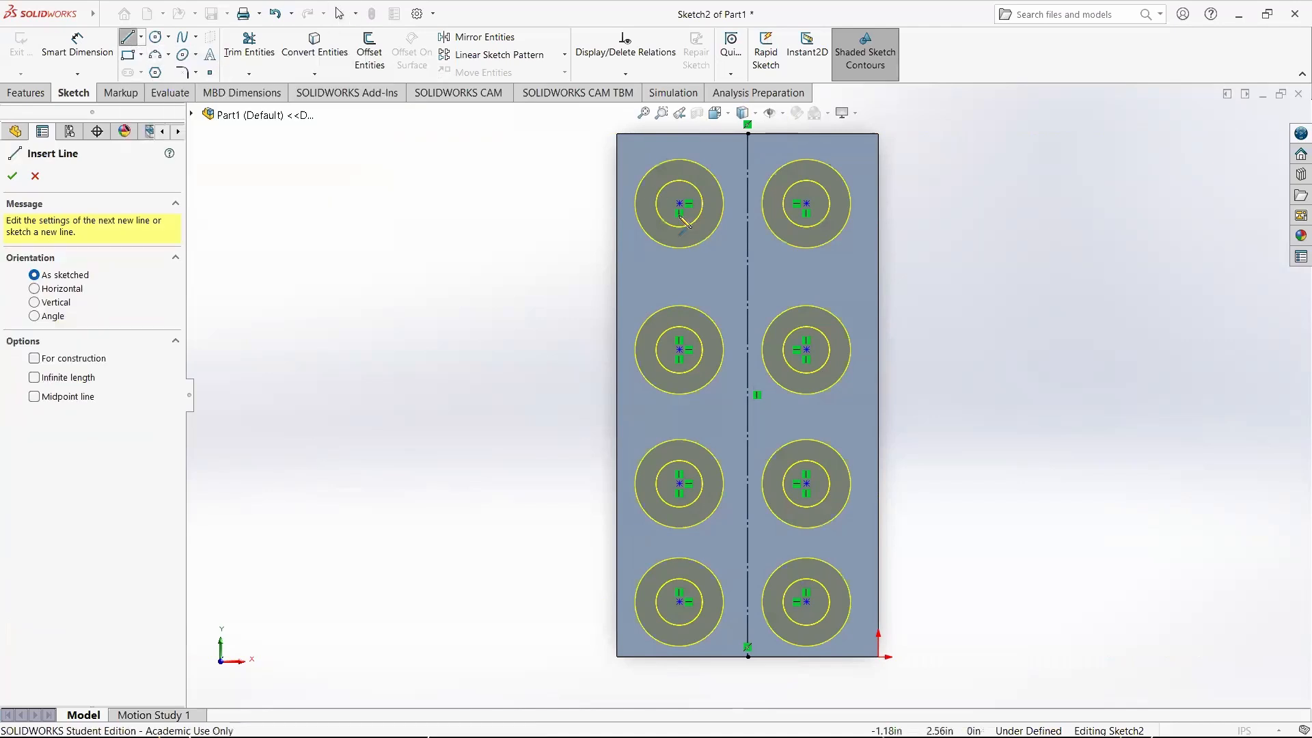
{"action": "left_click", "coordinate": [679, 203]}
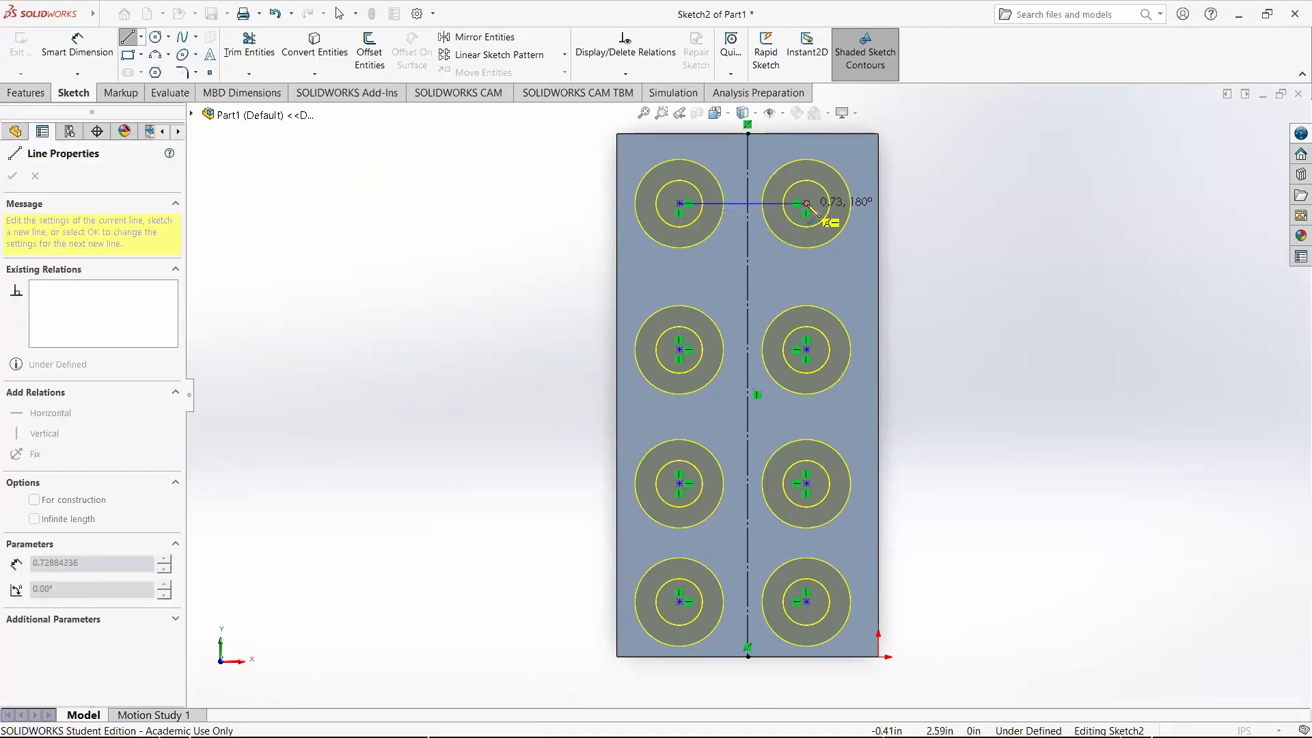
{"action": "left_click", "coordinate": [806, 204]}
{"action": "key", "text": "Escape"}
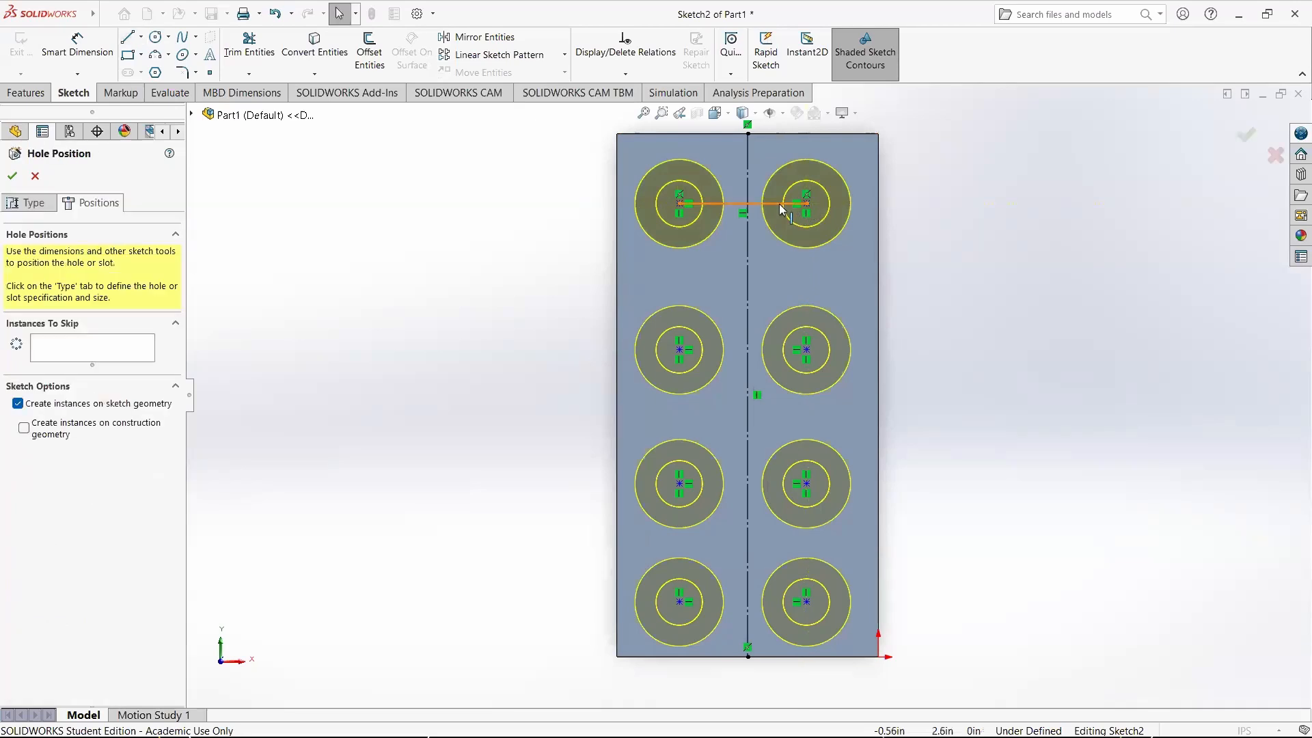
{"action": "left_click", "coordinate": [779, 203]}
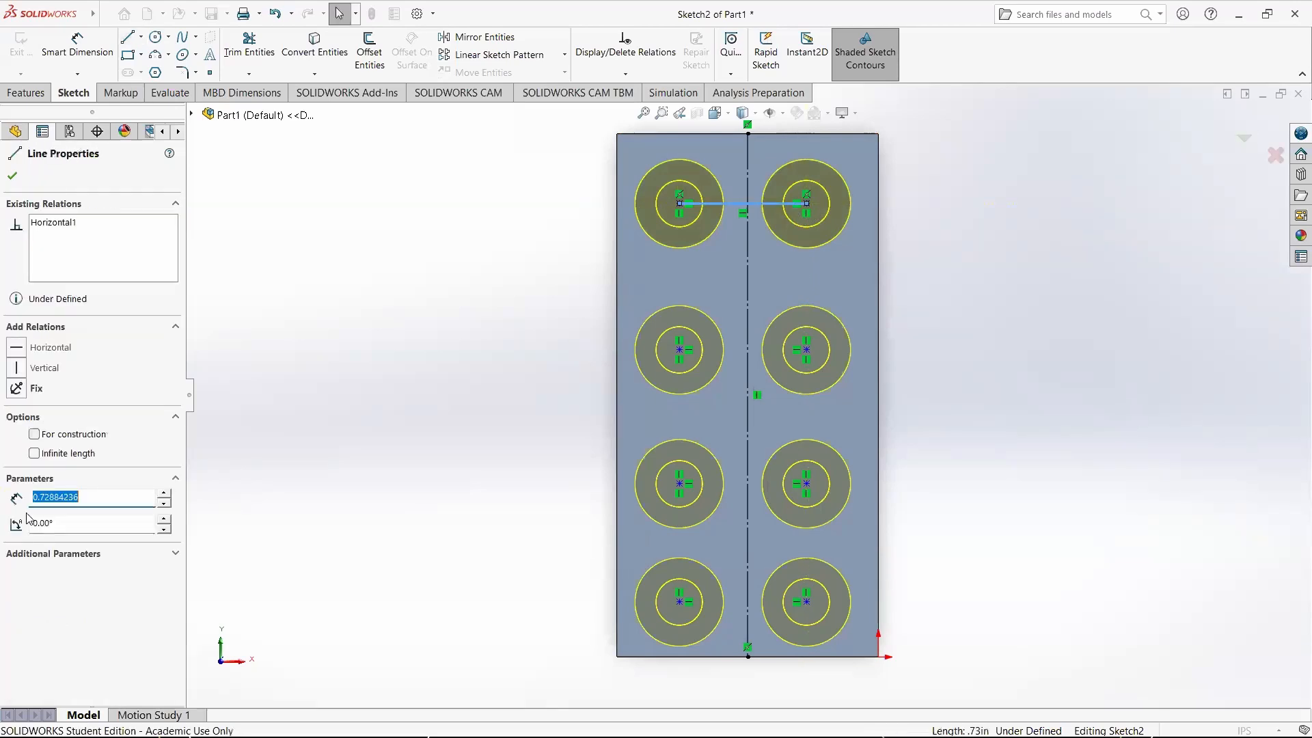
{"action": "left_click", "coordinate": [71, 435]}
{"action": "left_click", "coordinate": [595, 302]}
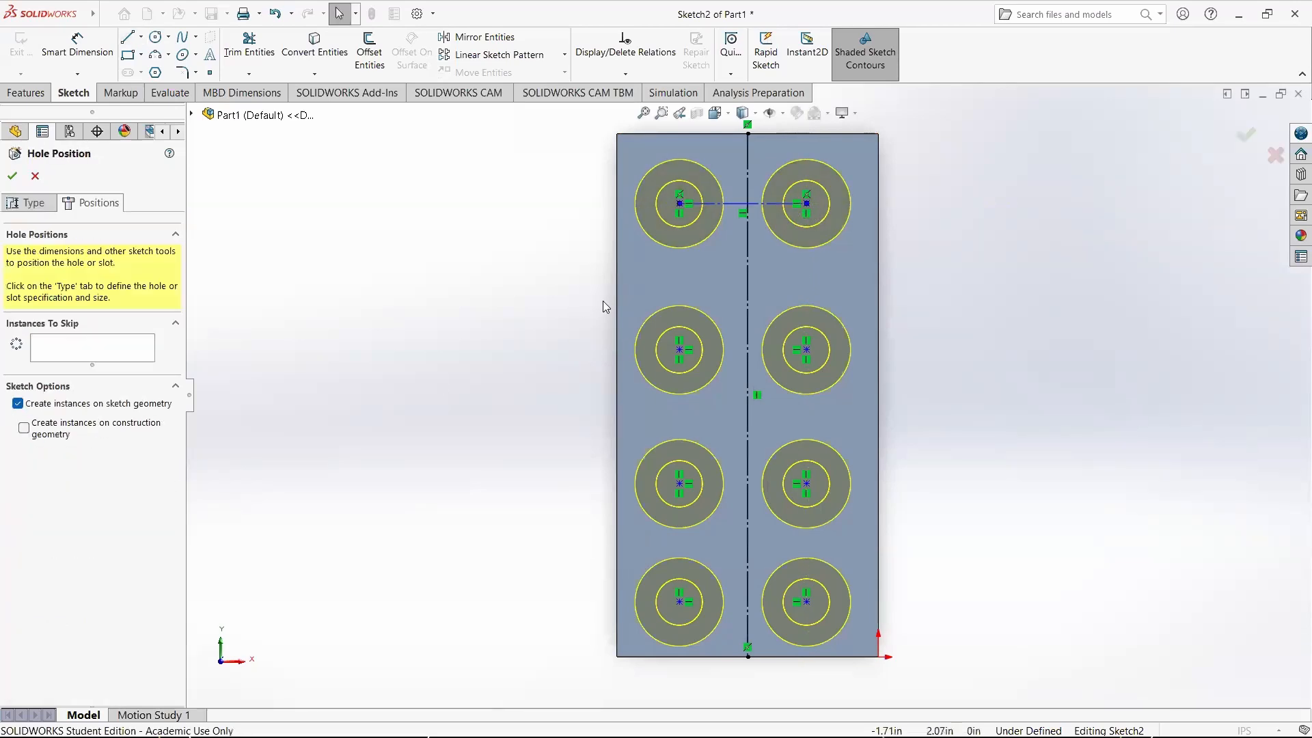
{"action": "left_click", "coordinate": [763, 205]}
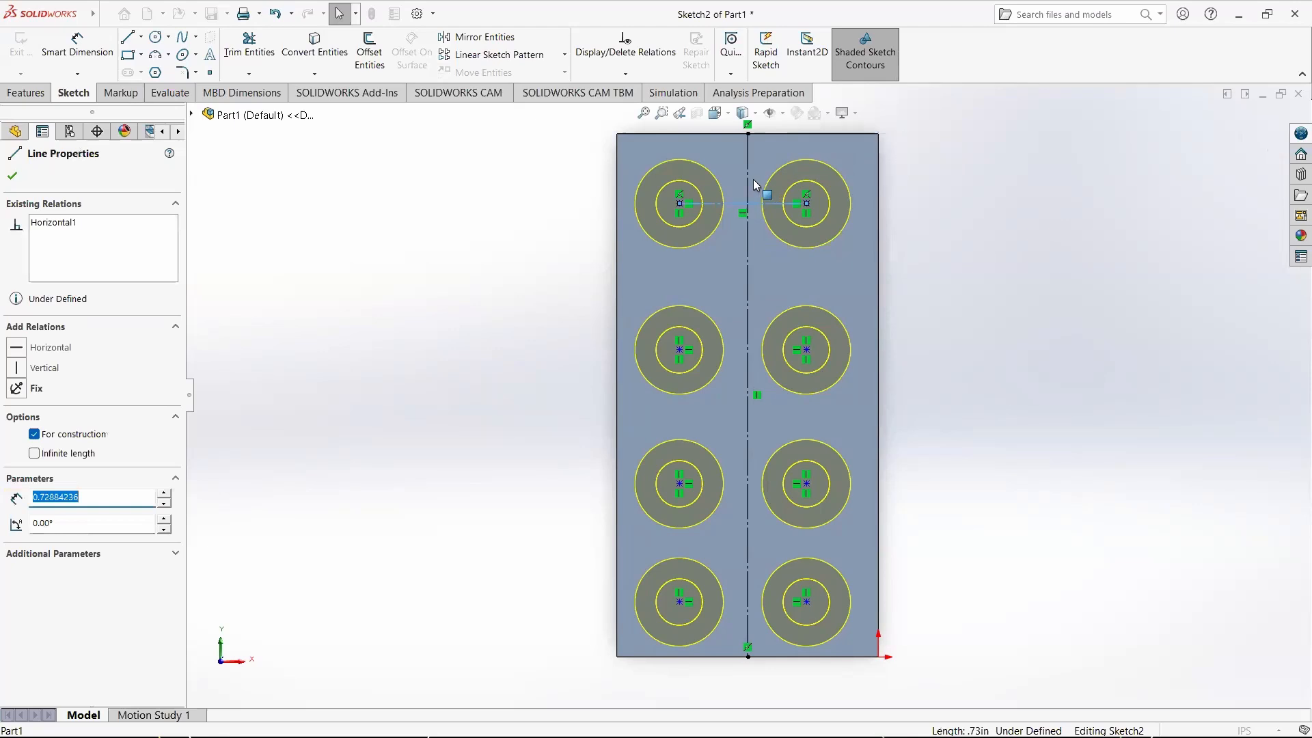
{"action": "left_click", "coordinate": [748, 181], "text": "ctrl"}
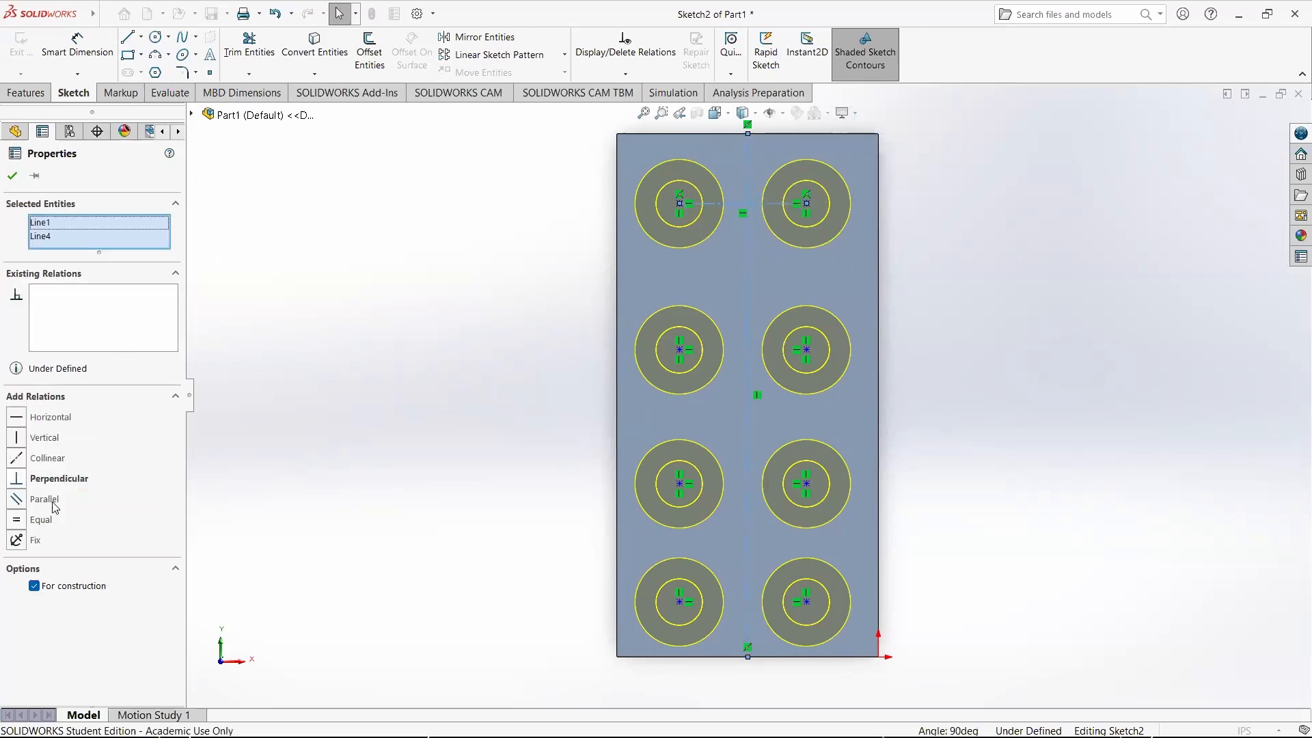
{"action": "left_click", "coordinate": [443, 370]}
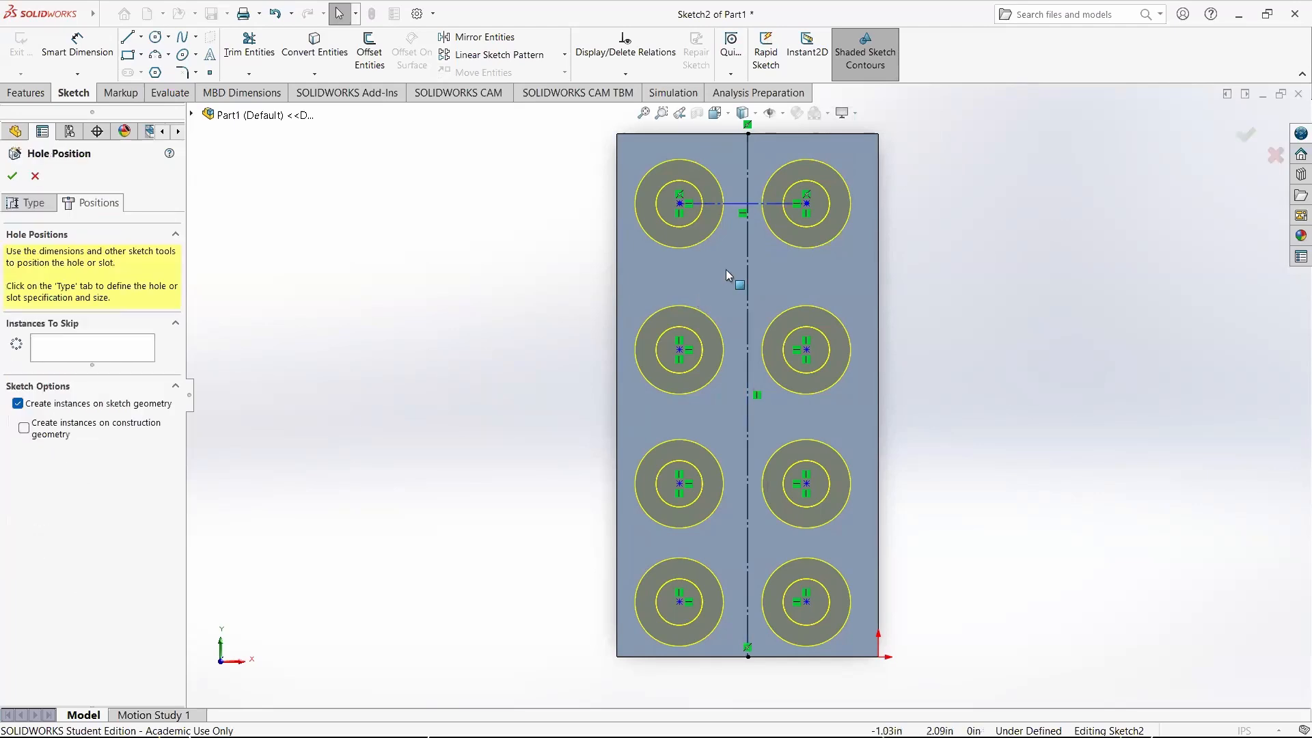
Step: Make the midpoint of the top row's construction line coincident with the vertical centerline, and move the top-right hole point slightly inward
{"action": "left_click", "coordinate": [742, 203]}
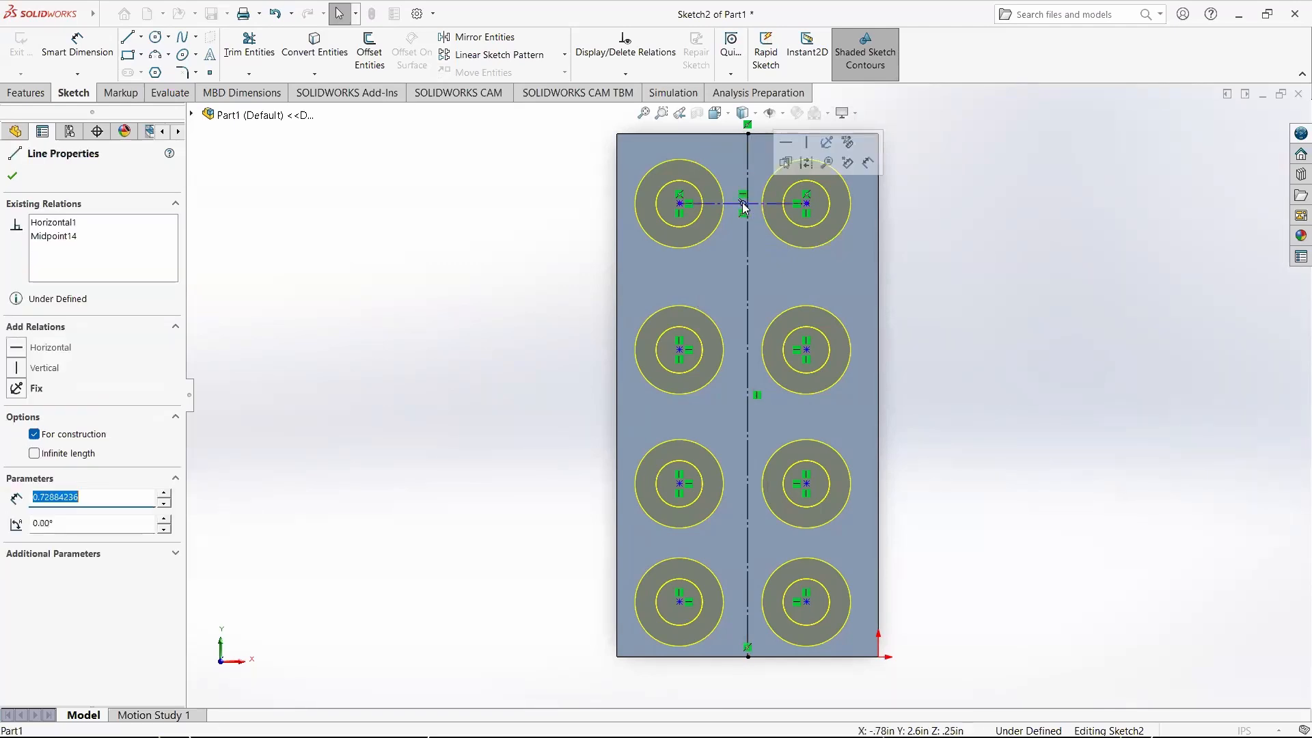
{"action": "left_click", "coordinate": [747, 245], "text": "ctrl"}
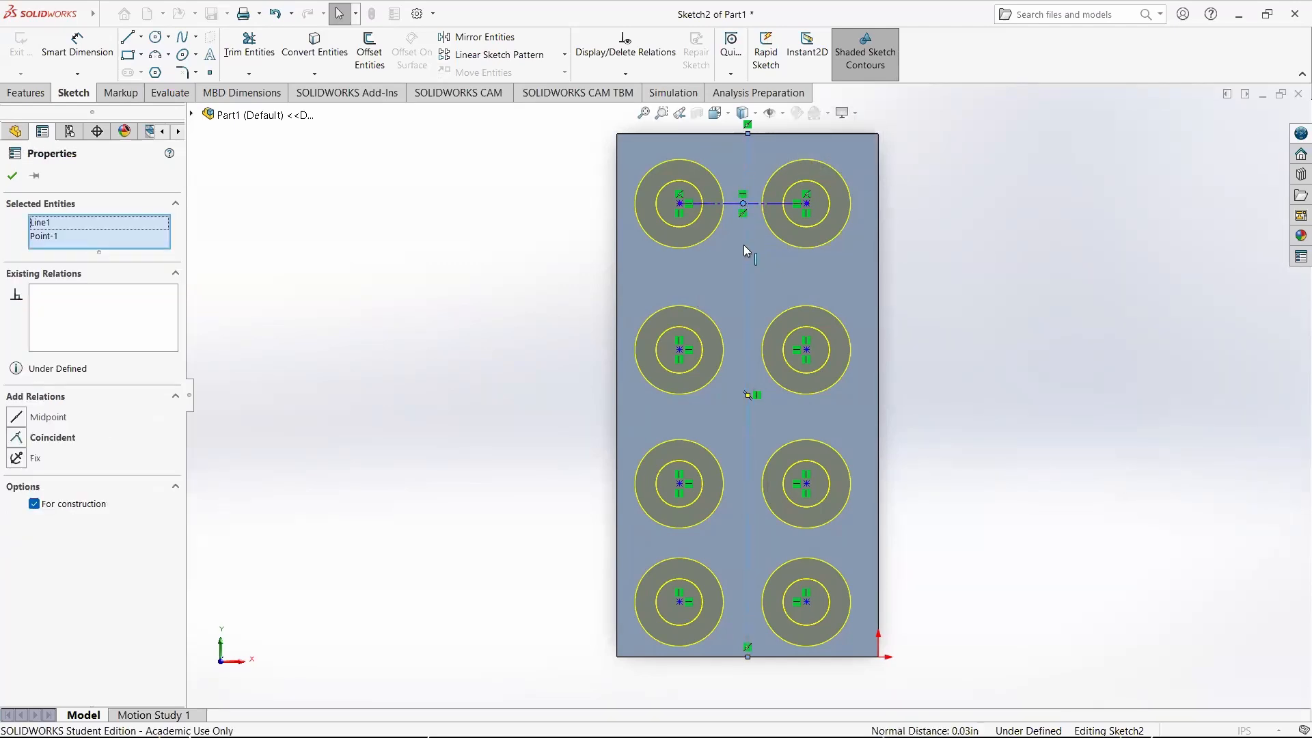
{"action": "left_click", "coordinate": [24, 437]}
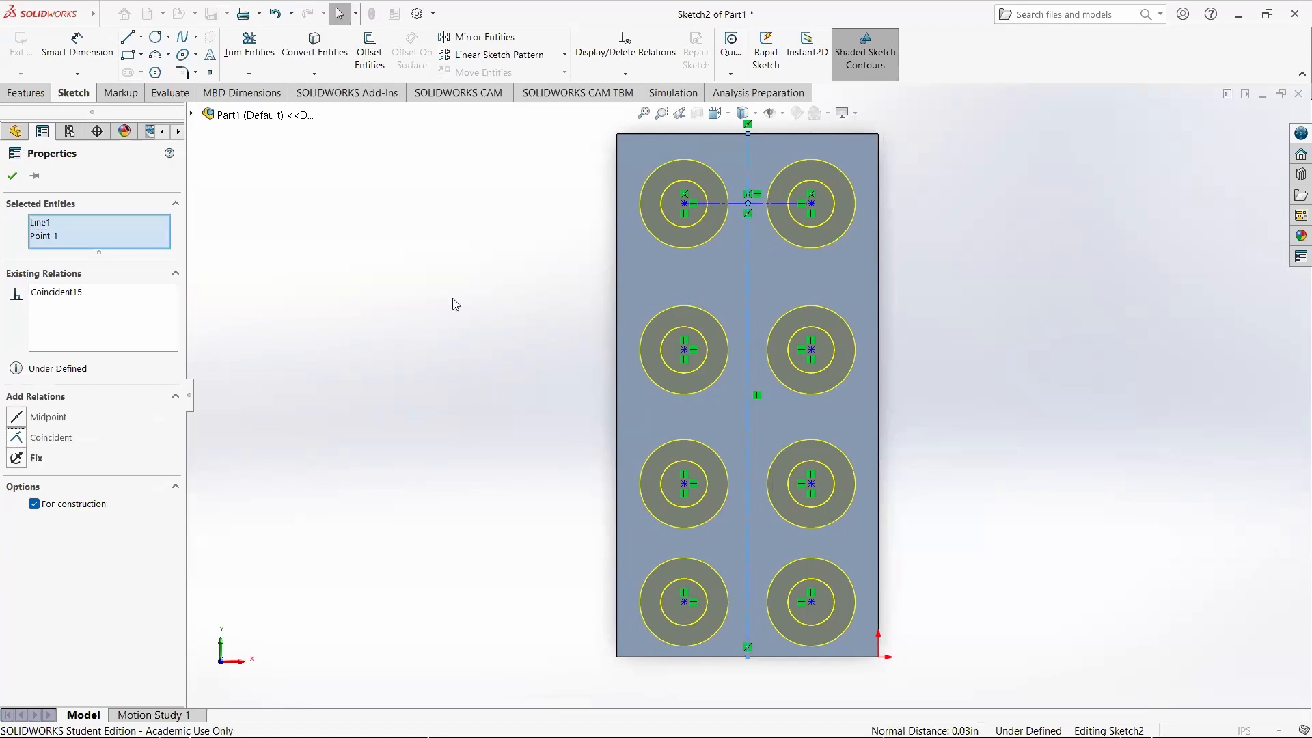
{"action": "key", "text": "Escape"}
{"action": "left_click_drag", "start_coordinate": [848, 205], "coordinate": [807, 204]}
{"action": "left_click", "coordinate": [962, 230]}
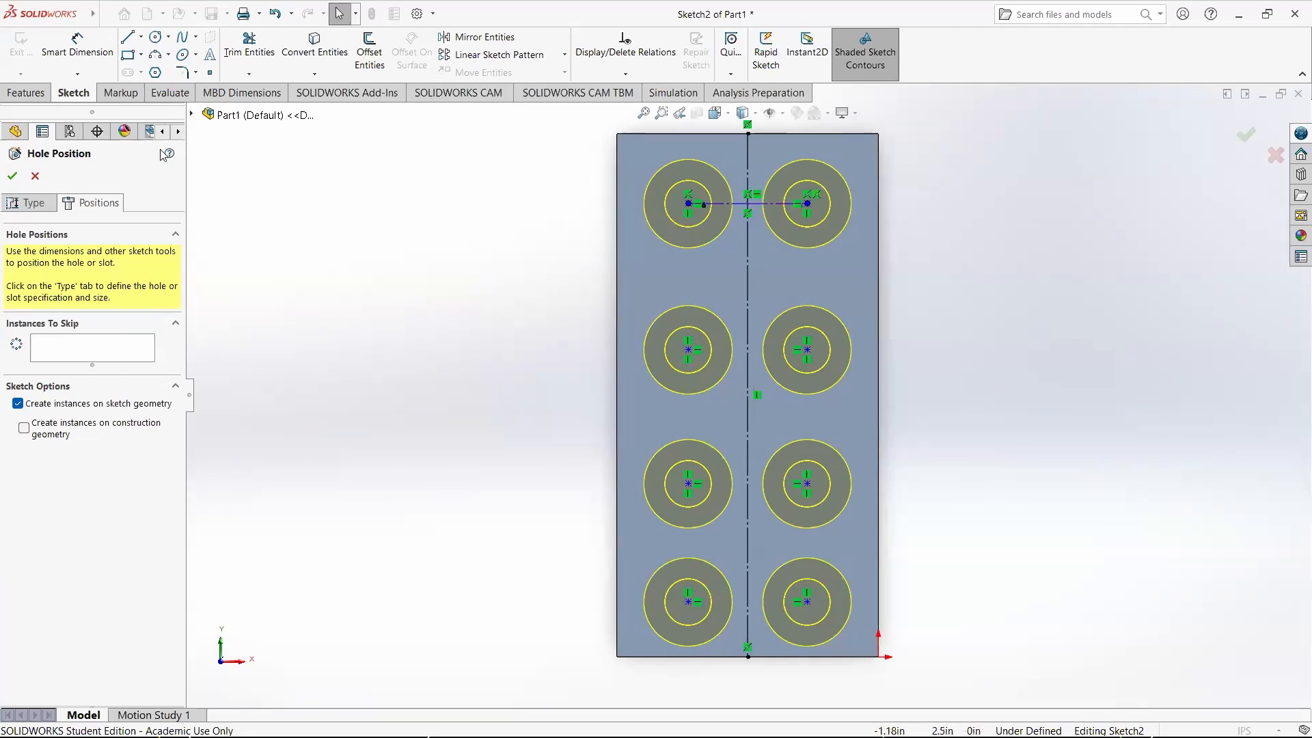
Step: Dimension the construction line between the top row's hole points to 0.625 in
{"action": "left_click", "coordinate": [78, 45]}
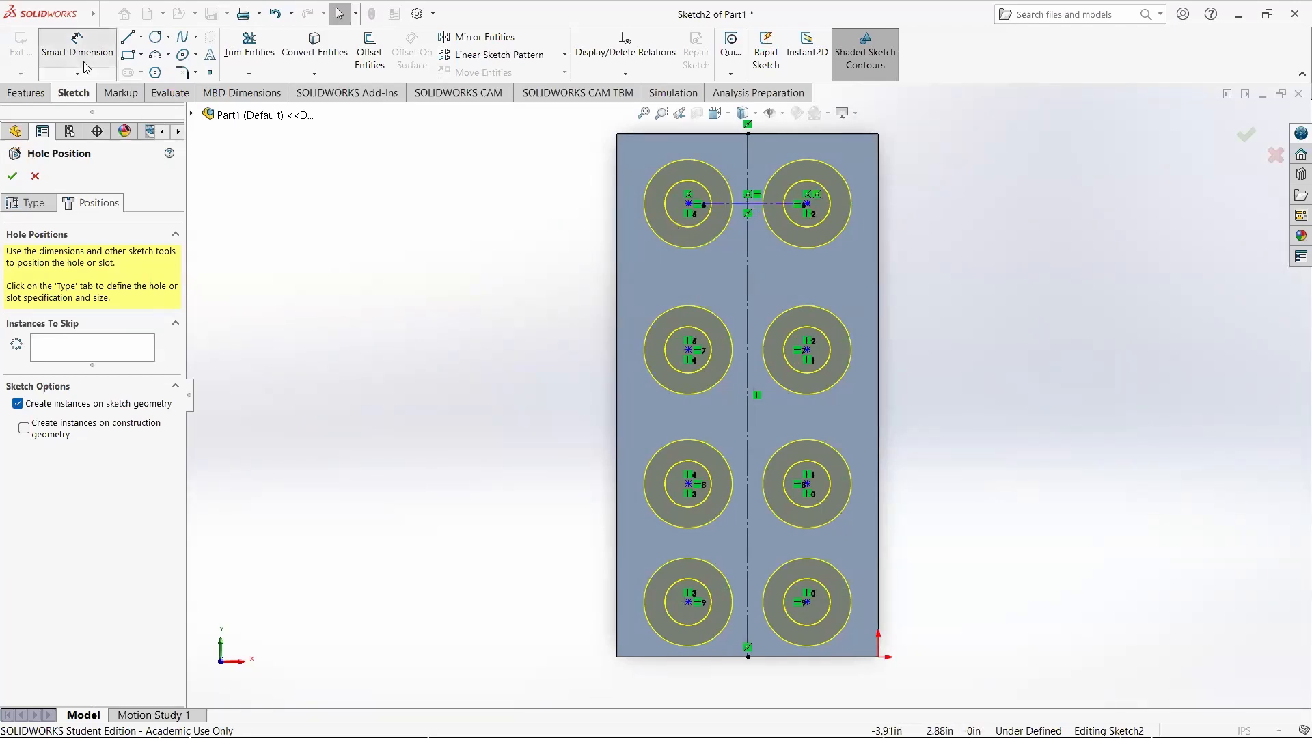
{"action": "left_click", "coordinate": [771, 203]}
{"action": "left_click", "coordinate": [921, 128]}
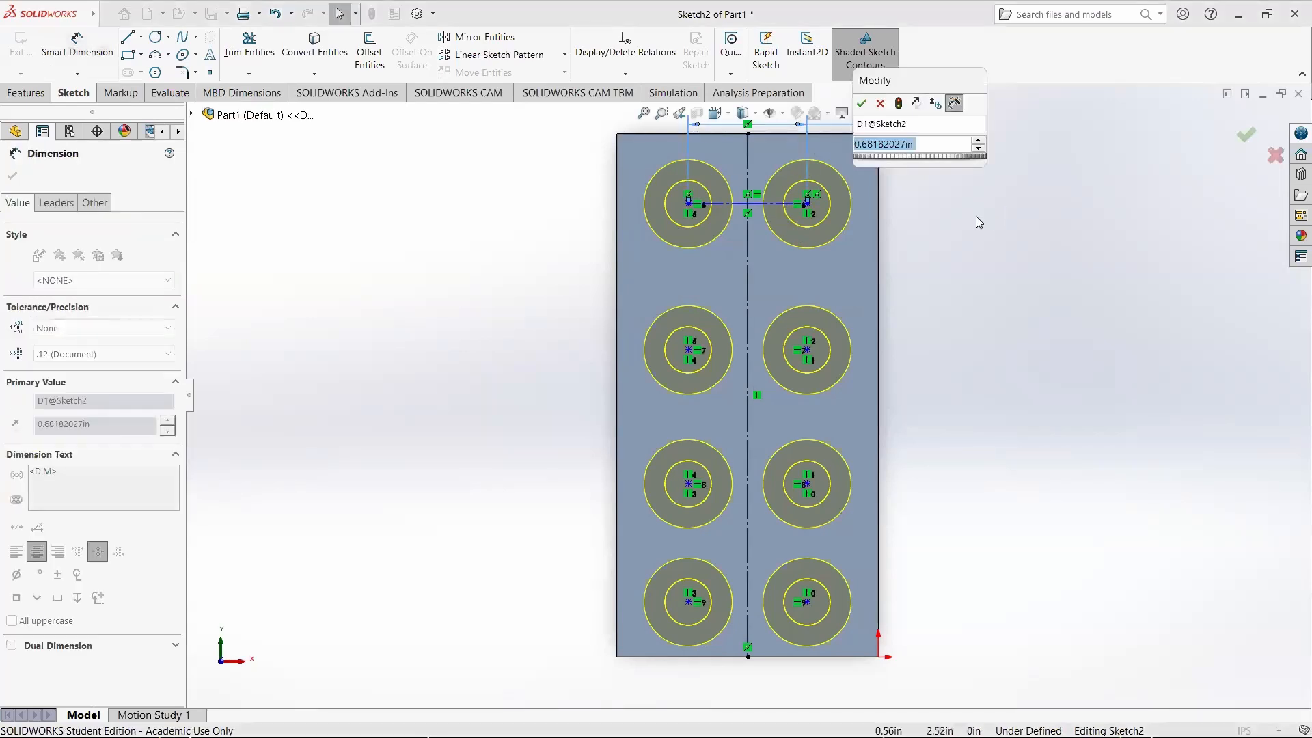
{"action": "type", "text": ".625"}
{"action": "key", "text": "Return"}
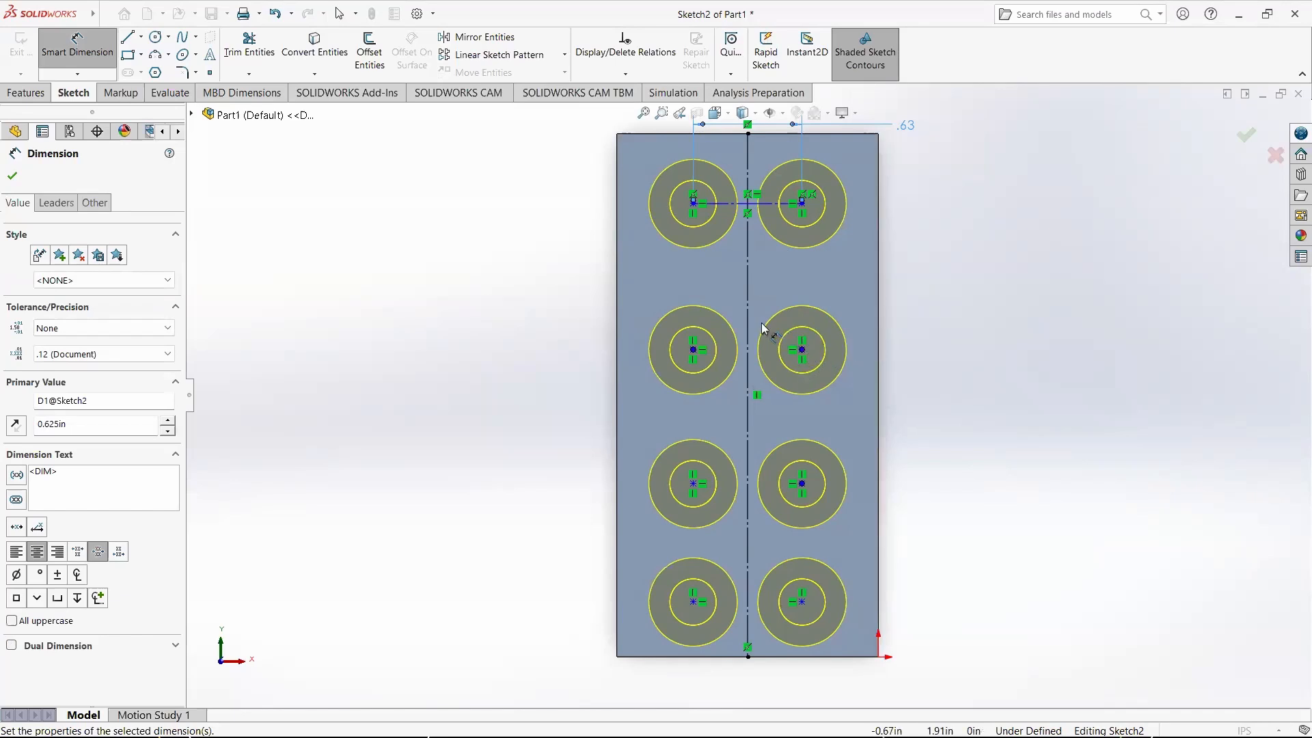
{"action": "key", "text": "Escape"}
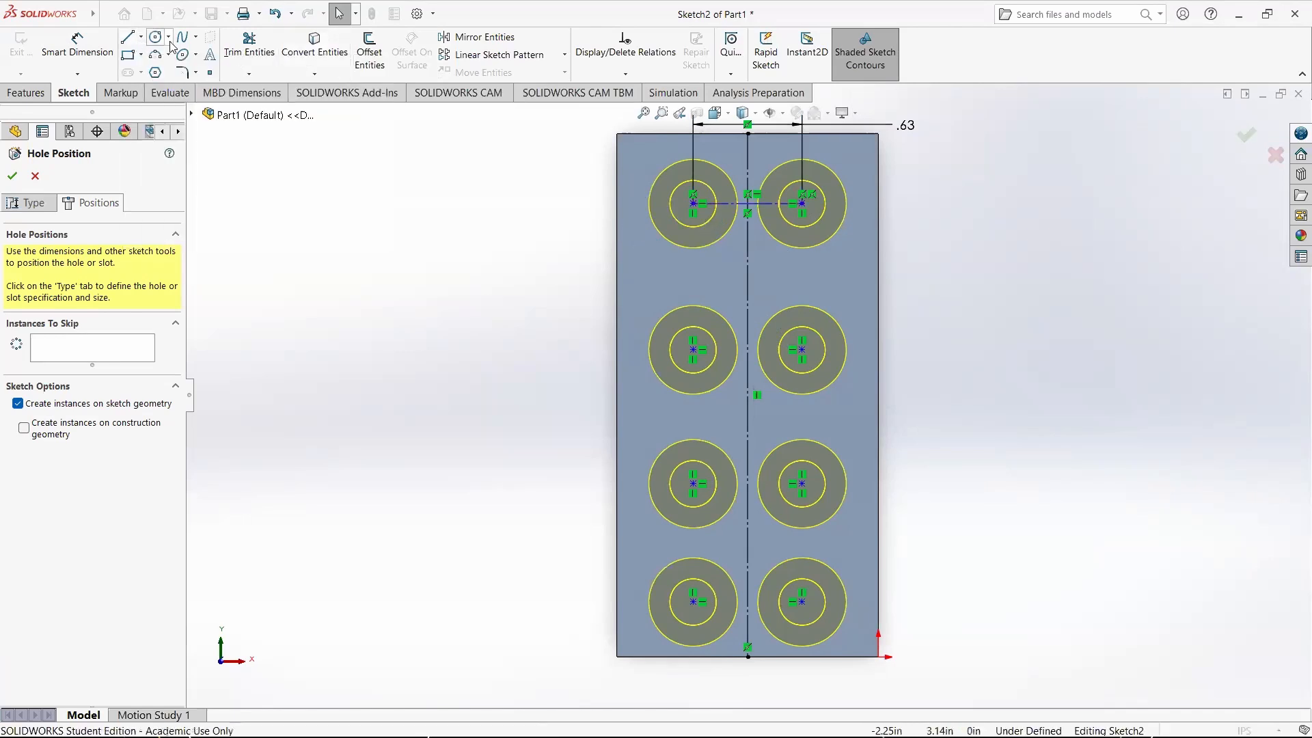
Step: Draw a horizontal construction line across the plate's middle, between the midpoints of its left and right edges
{"action": "left_click", "coordinate": [127, 37]}
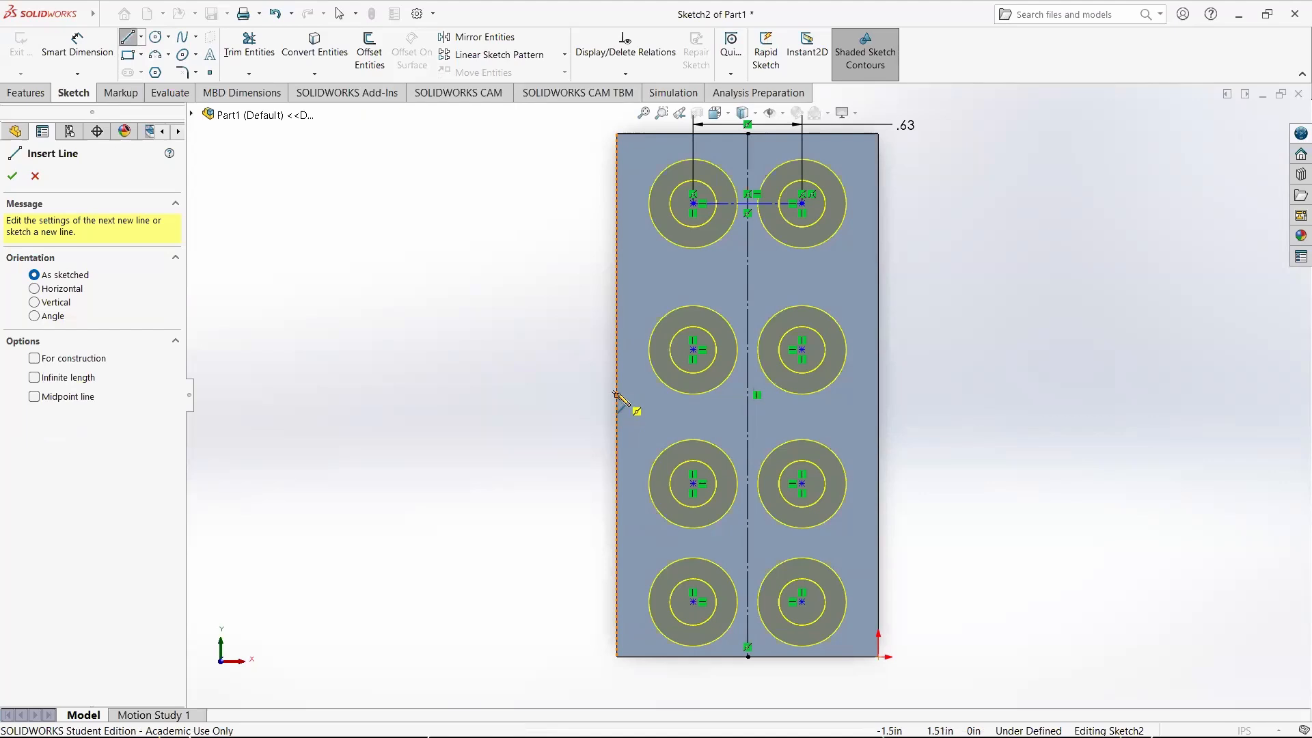
{"action": "left_click", "coordinate": [616, 394]}
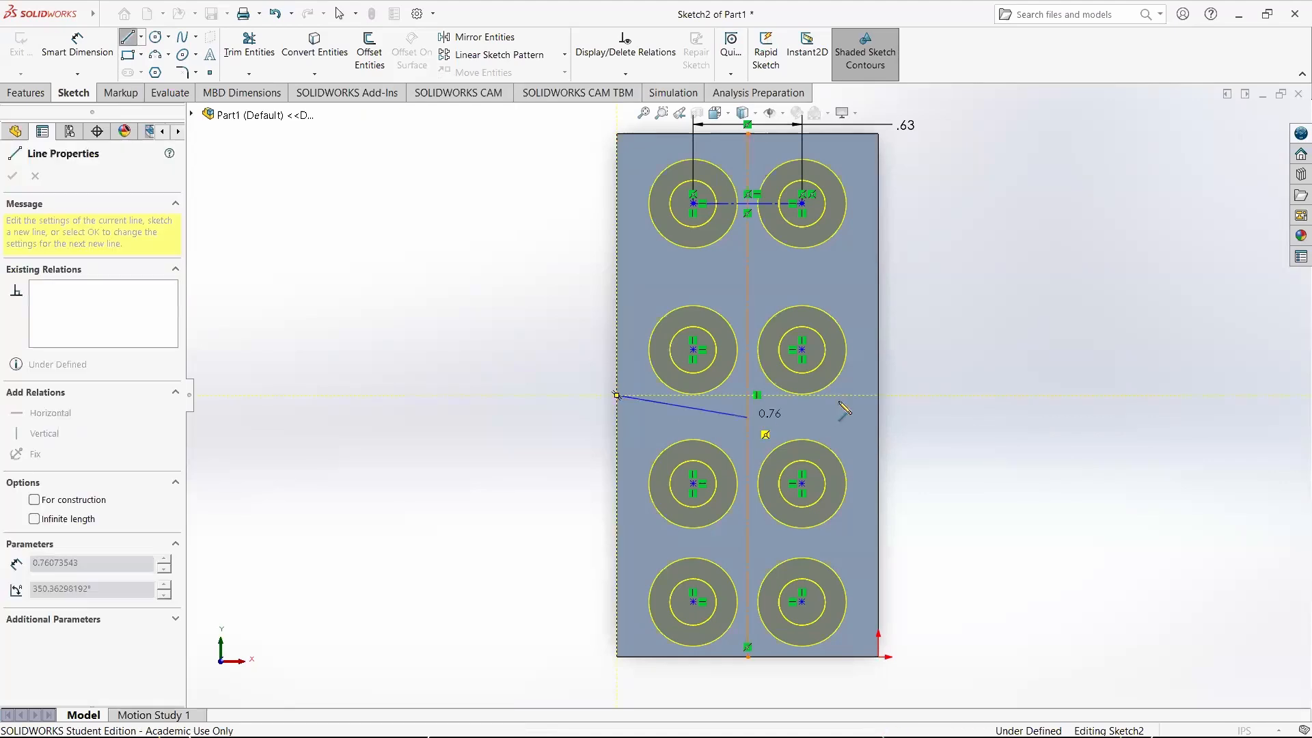
{"action": "left_click", "coordinate": [878, 395]}
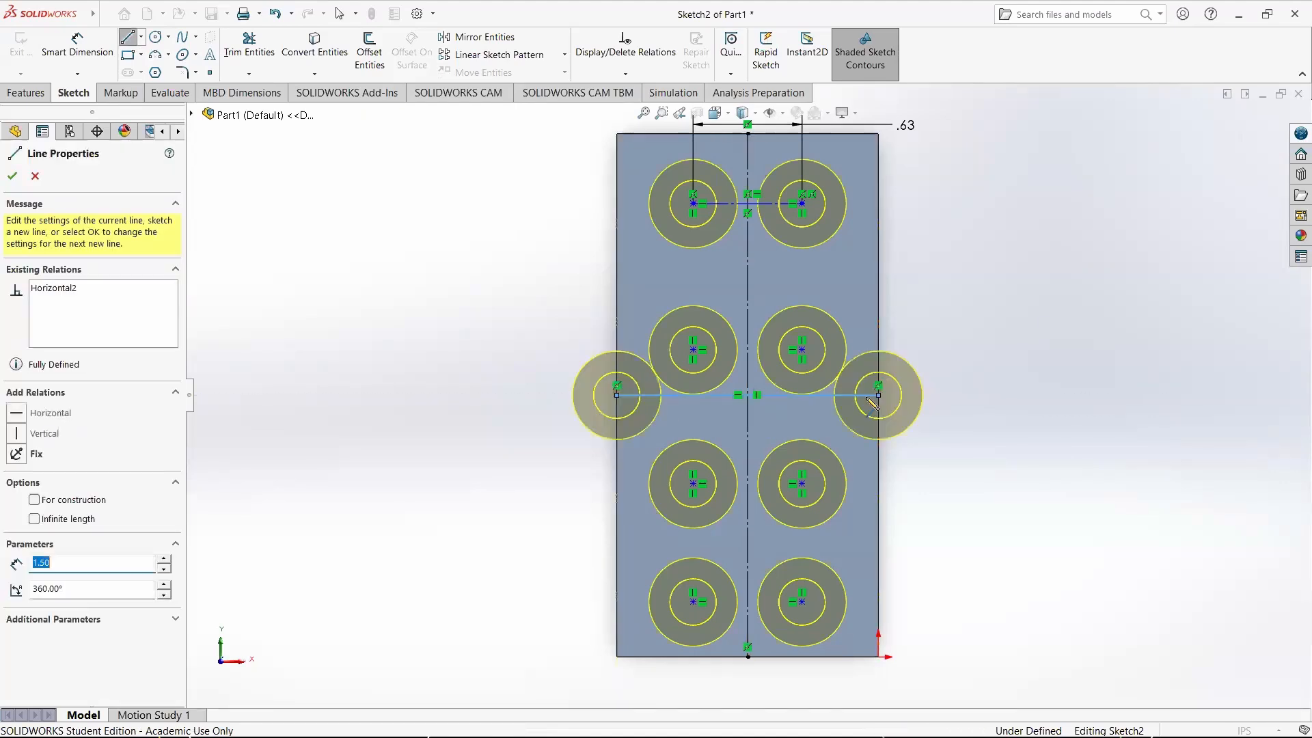
{"action": "key", "text": "Escape"}
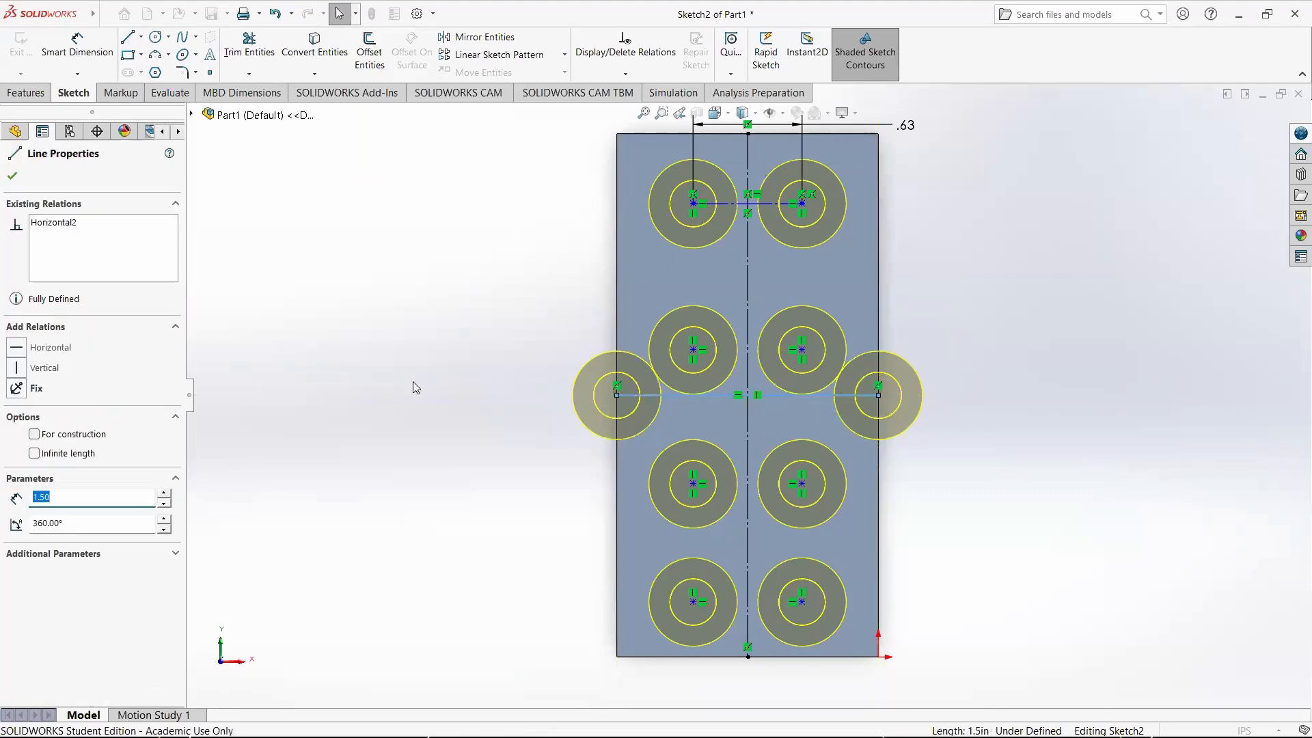
{"action": "left_click", "coordinate": [101, 435]}
{"action": "left_click", "coordinate": [430, 366]}
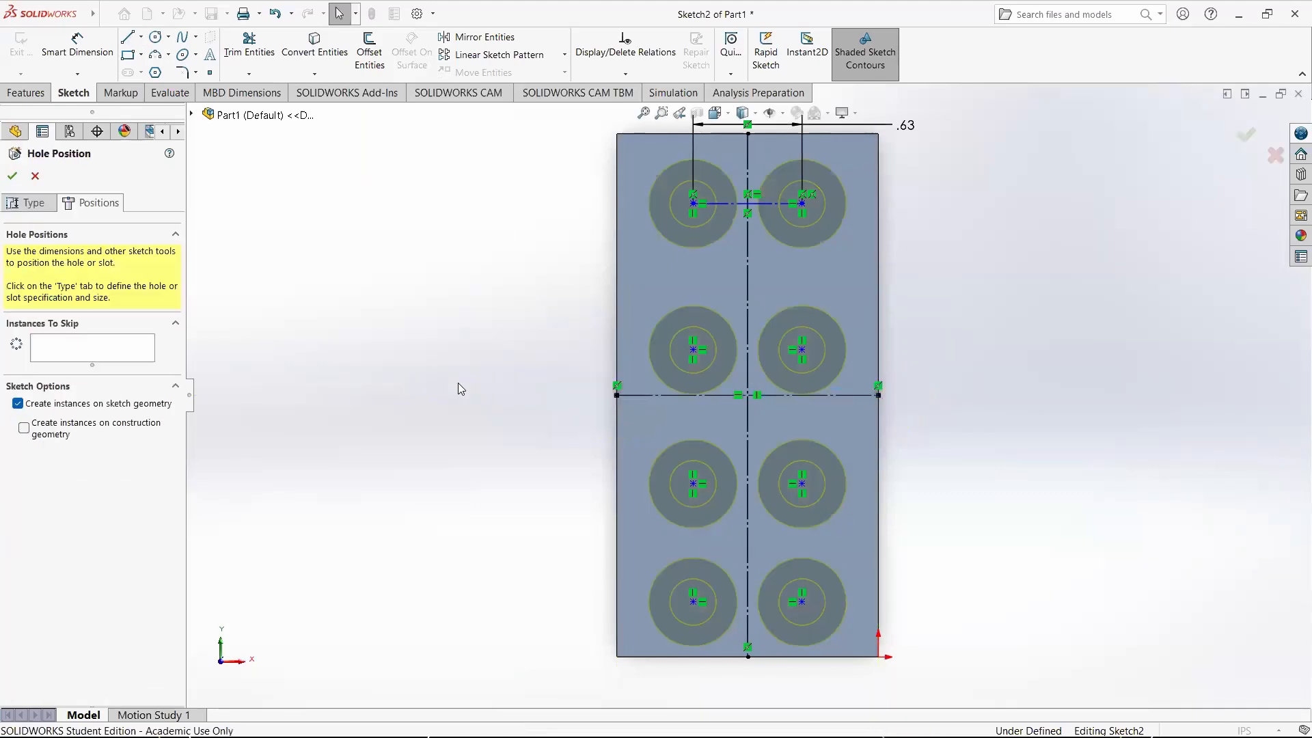
Step: Draw a vertical line connecting the second and third hole points of the left column
{"action": "left_click", "coordinate": [130, 39]}
{"action": "left_click_drag", "start_coordinate": [693, 349], "coordinate": [693, 483]}
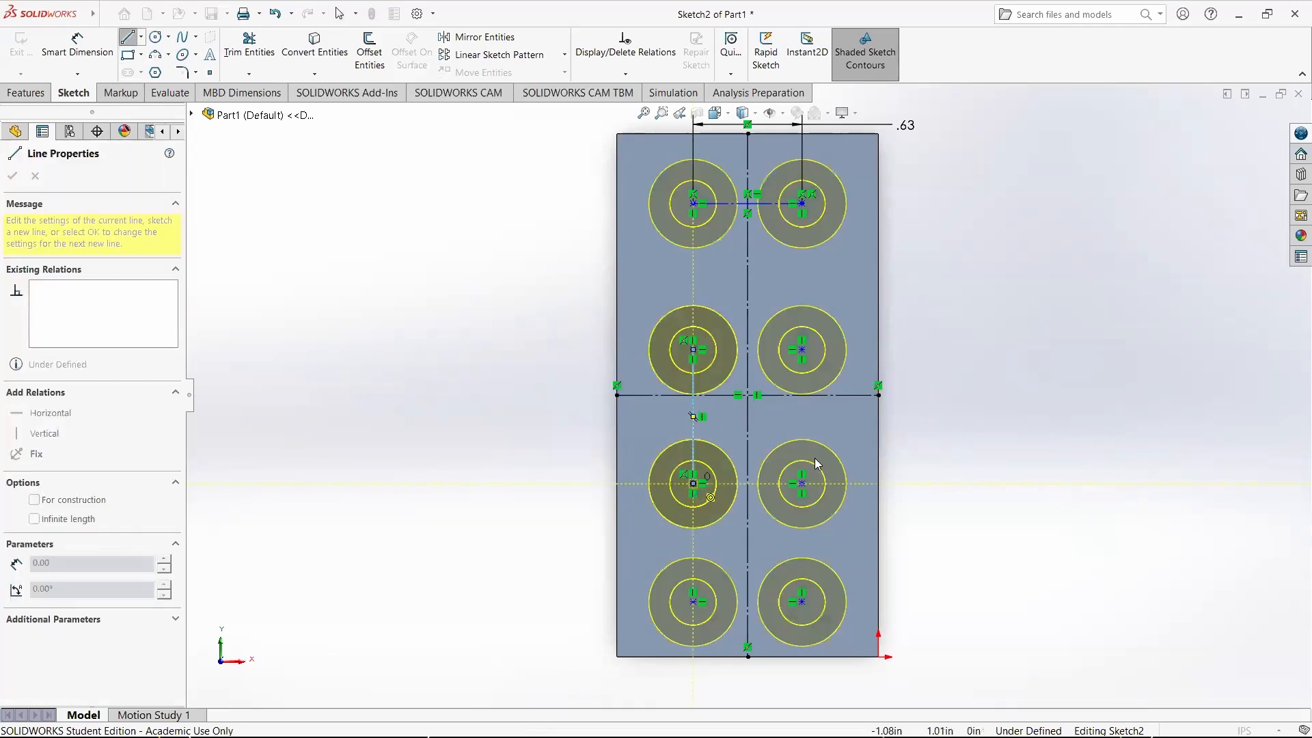
{"action": "key", "text": "Escape"}
Step: Draw a vertical construction line connecting the top and bottom hole points of the right column
{"action": "key", "text": "l"}
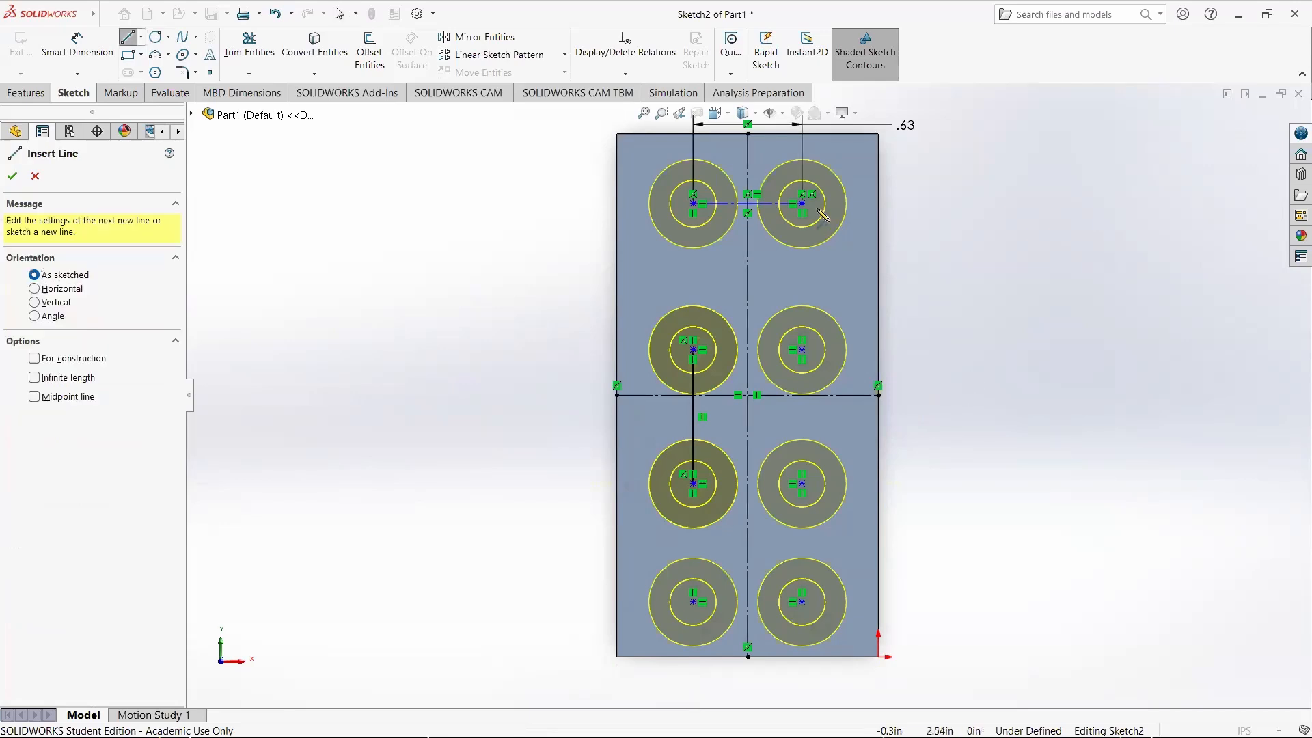
{"action": "left_click_drag", "start_coordinate": [801, 203], "coordinate": [802, 602]}
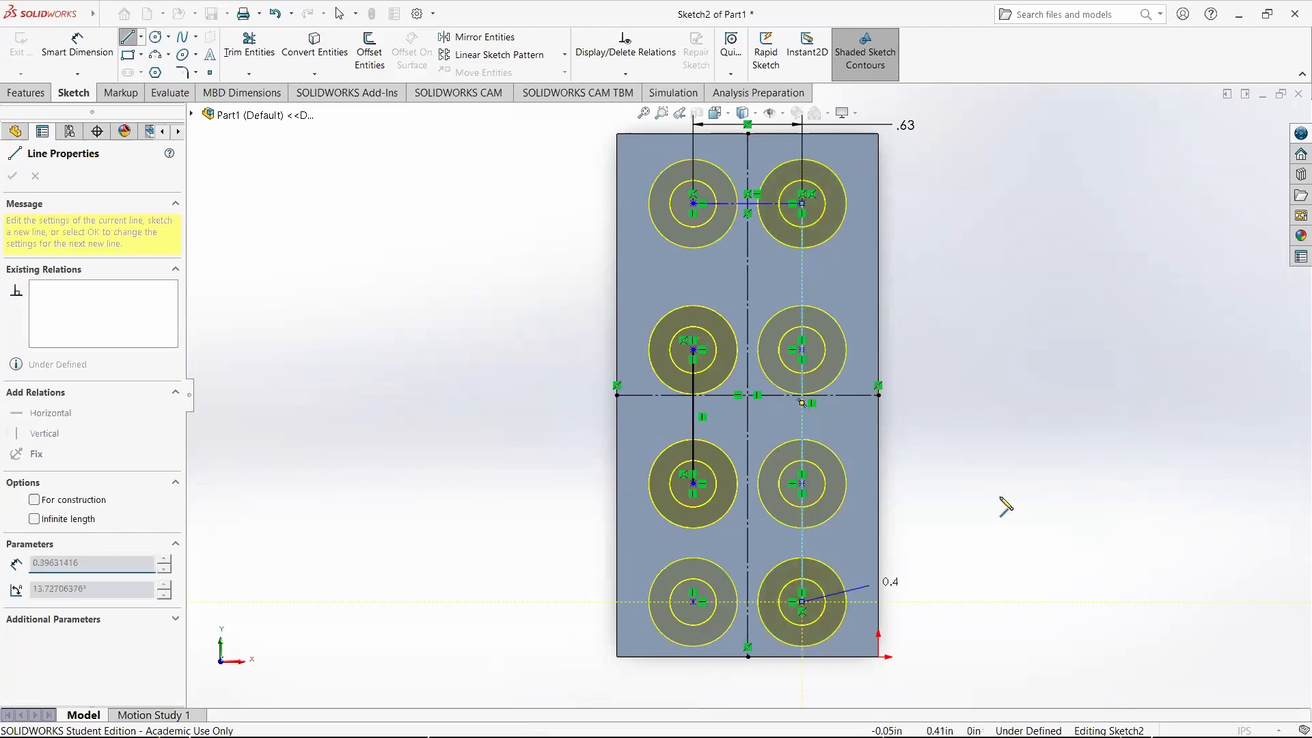
{"action": "key", "text": "Escape"}
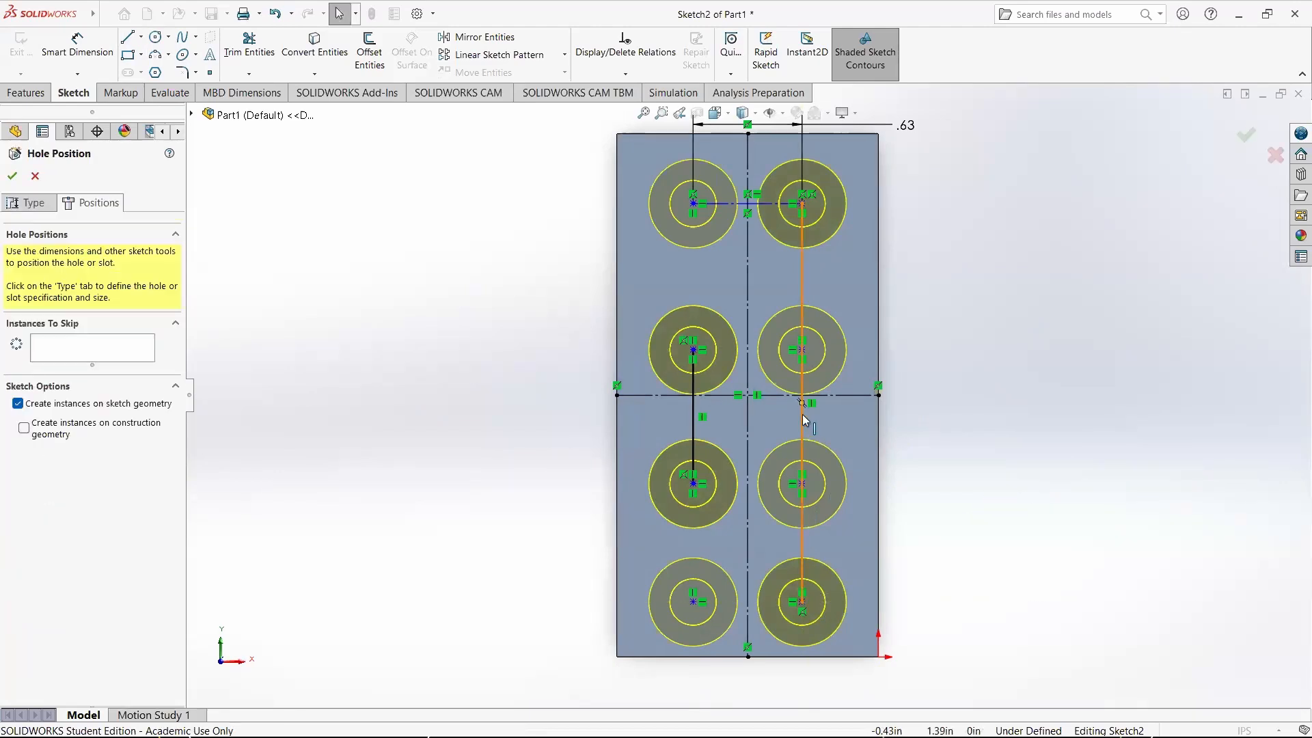
{"action": "left_click", "coordinate": [802, 425]}
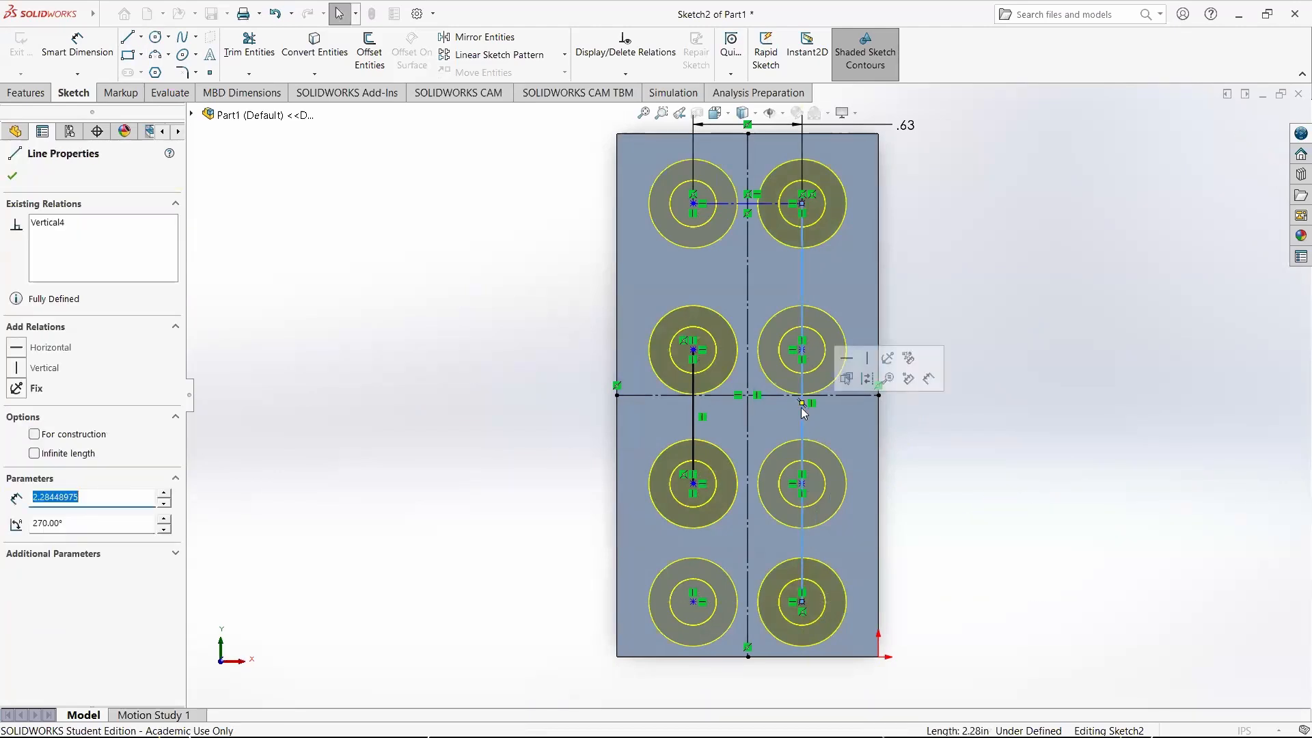
{"action": "left_click", "coordinate": [34, 434]}
{"action": "key", "text": "Escape"}
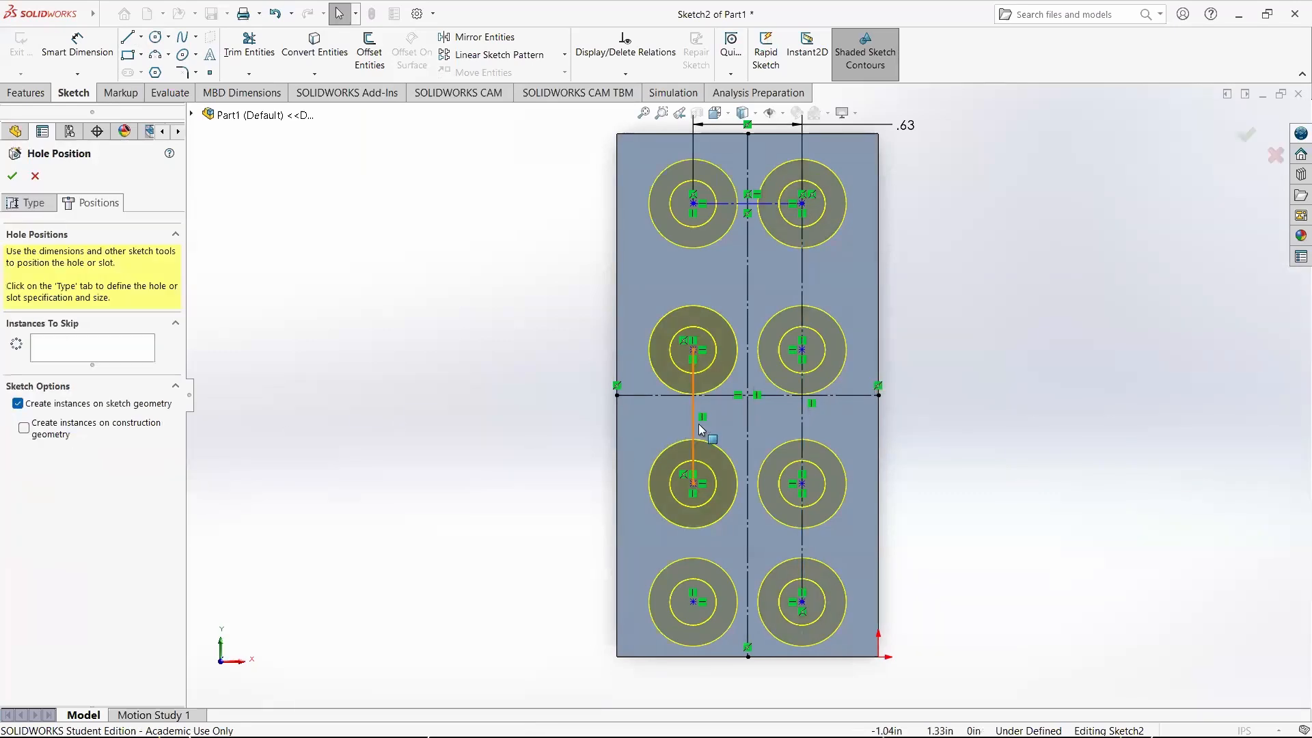
Step: Convert the left column's vertical line to construction geometry and make its midpoint coincident with the plate's horizontal centerline
{"action": "left_click", "coordinate": [51, 436]}
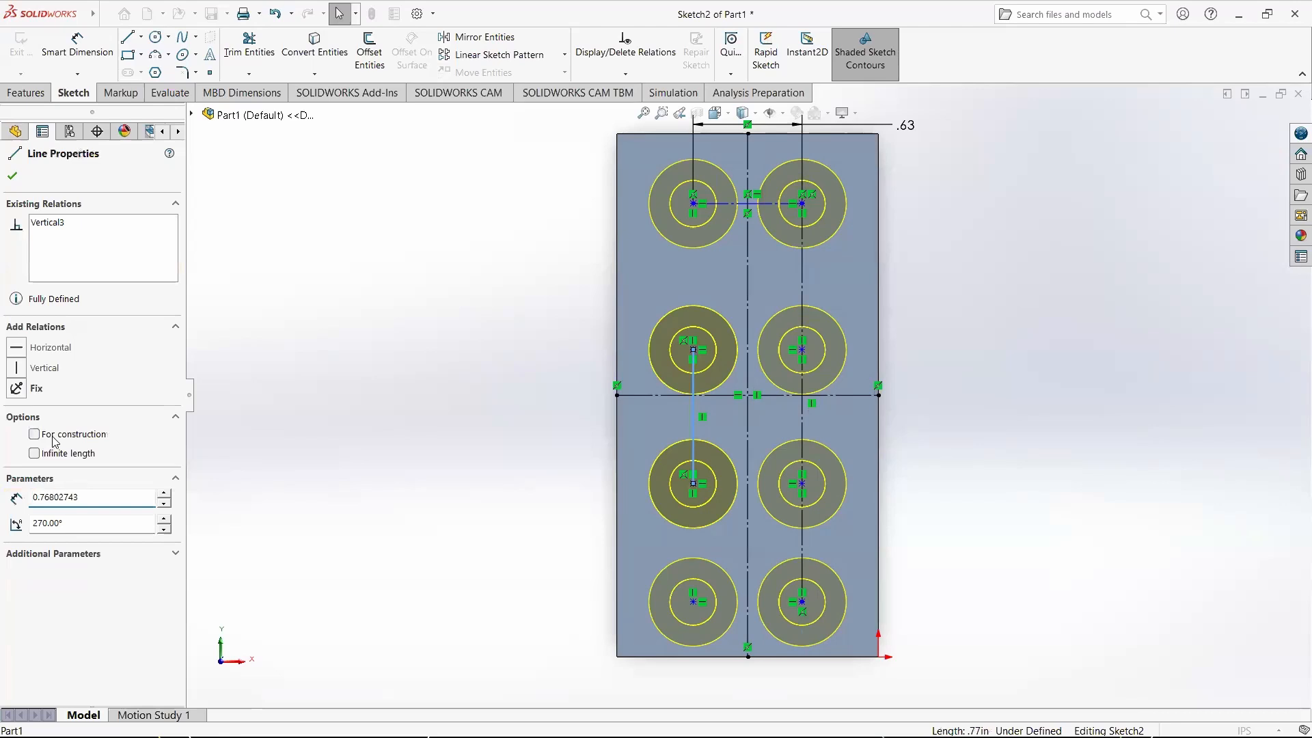
{"action": "left_click", "coordinate": [539, 429]}
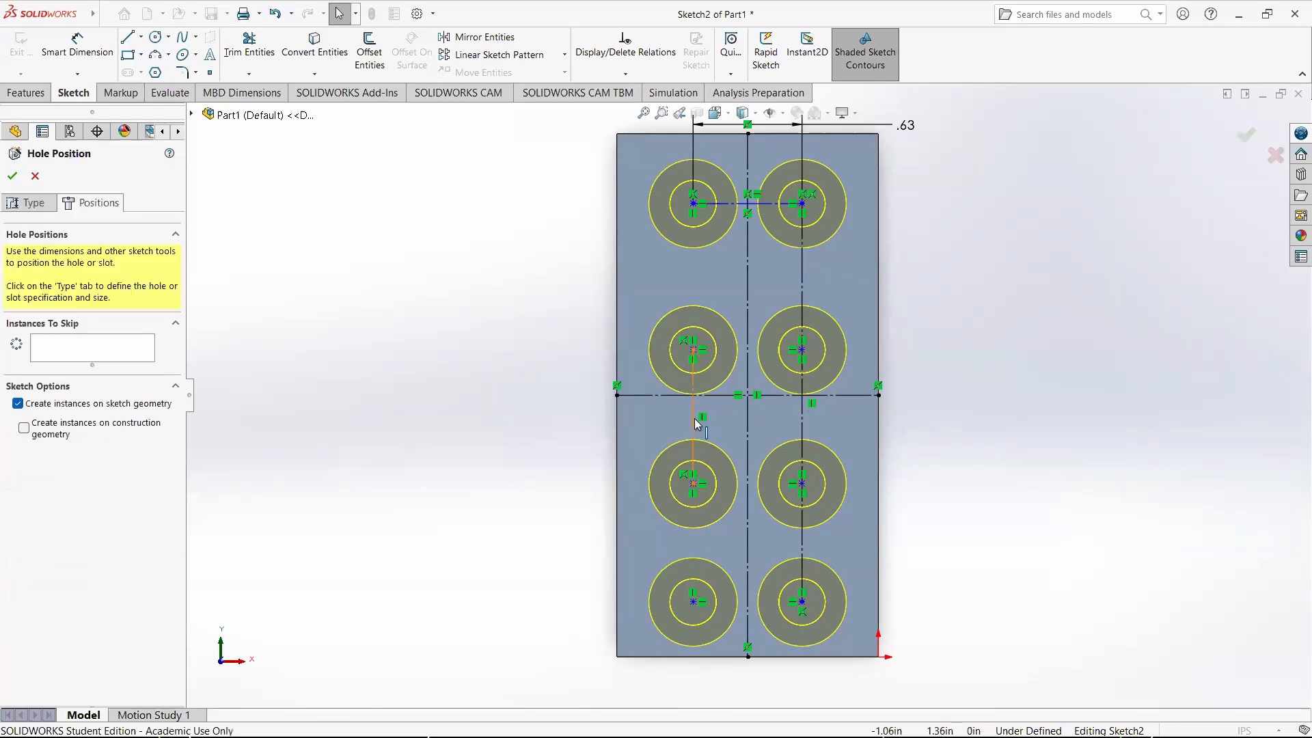
{"action": "left_click", "coordinate": [693, 417]}
{"action": "left_click", "coordinate": [724, 397]}
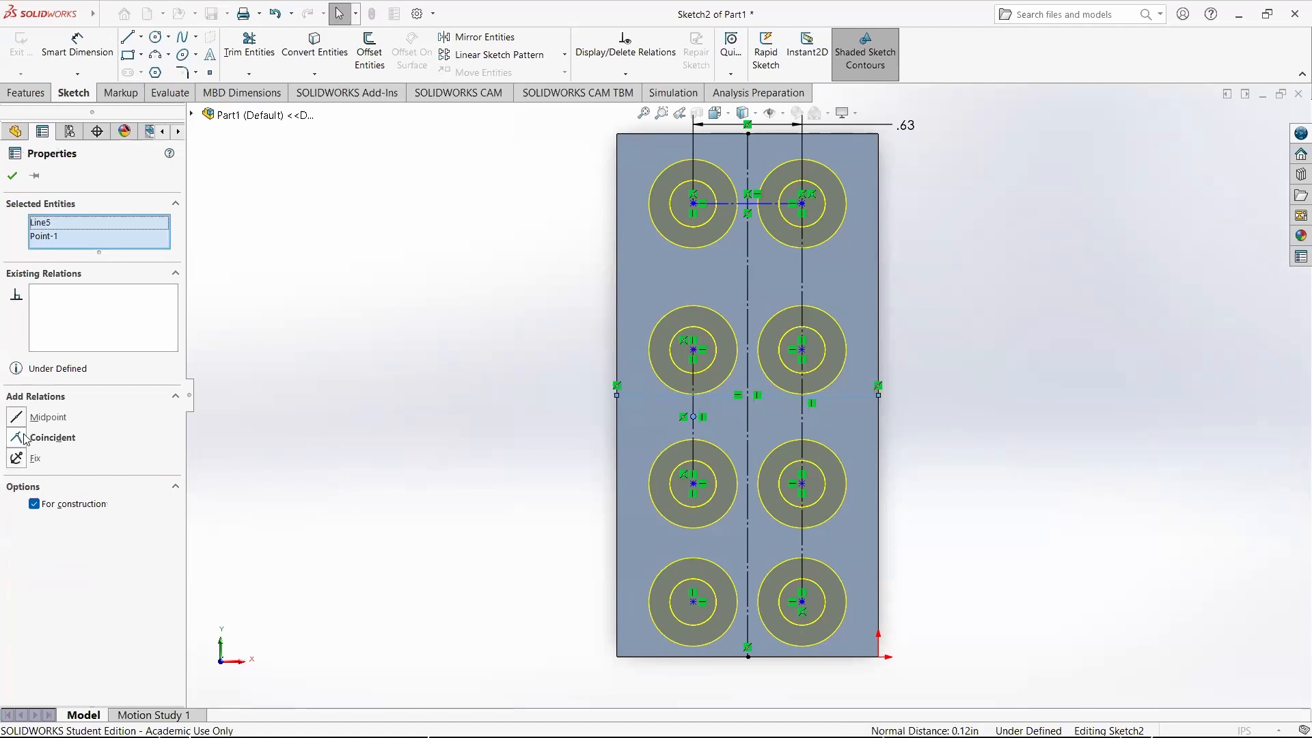
{"action": "left_click", "coordinate": [26, 438]}
{"action": "left_click", "coordinate": [454, 425]}
{"action": "mouse_move", "coordinate": [694, 308]}
{"action": "left_mouse_down"}
{"action": "mouse_move", "coordinate": [707, 358]}
{"action": "mouse_move", "coordinate": [707, 327]}
{"action": "left_mouse_up"}
{"action": "left_click", "coordinate": [459, 361]}
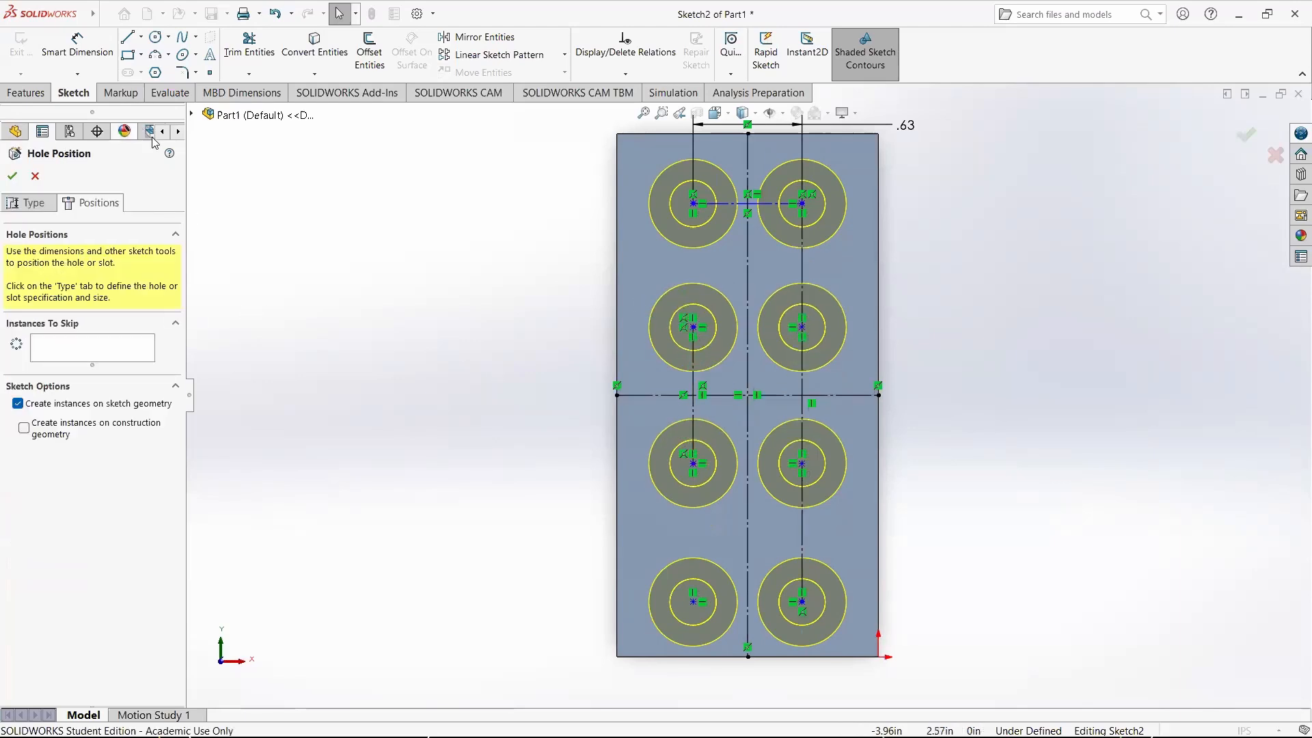
Step: Make the right column line's midpoint coincident with the horizontal centerline, and move that column's top hole point slightly lower
{"action": "left_click", "coordinate": [800, 403]}
{"action": "left_click", "coordinate": [618, 398], "text": "ctrl"}
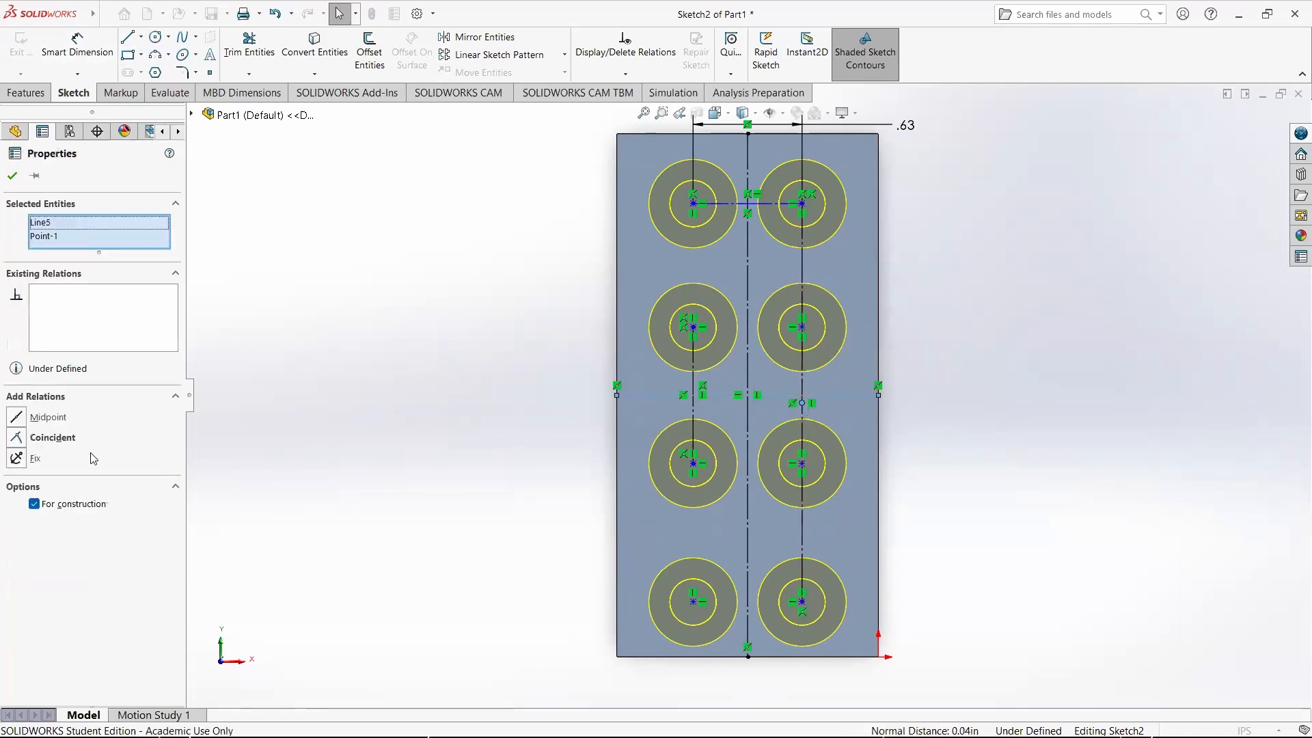
{"action": "left_click", "coordinate": [41, 437]}
{"action": "left_click", "coordinate": [528, 370]}
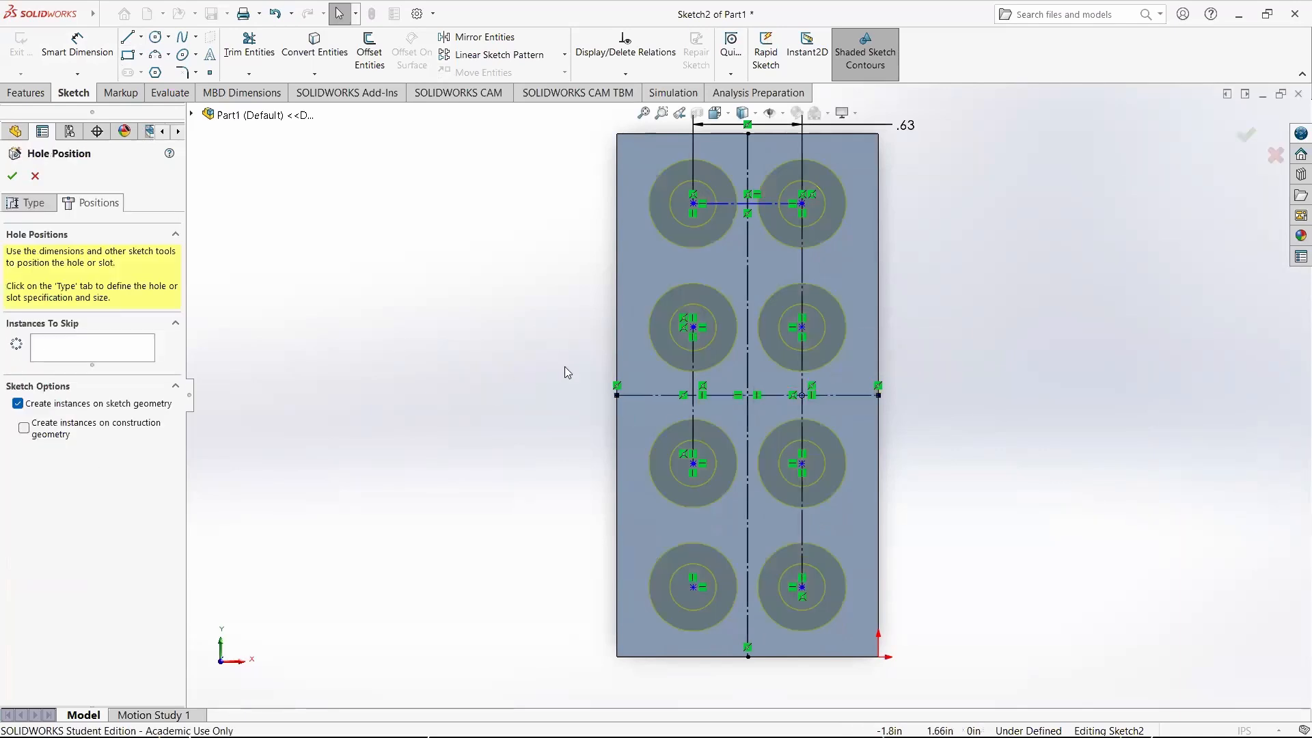
{"action": "left_click", "coordinate": [801, 204]}
{"action": "mouse_move", "coordinate": [796, 204]}
{"action": "left_mouse_down"}
{"action": "mouse_move", "coordinate": [819, 201]}
{"action": "mouse_move", "coordinate": [813, 210]}
{"action": "left_mouse_up"}
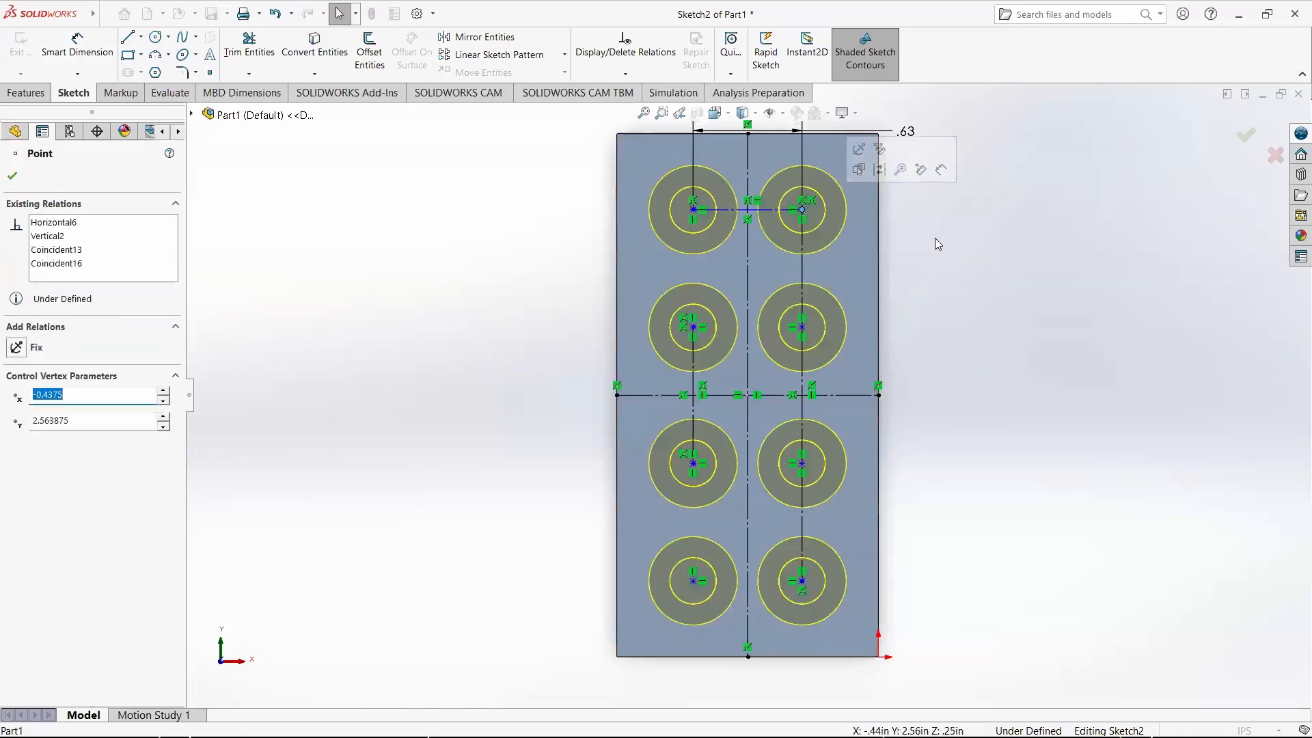
{"action": "left_click", "coordinate": [935, 239]}
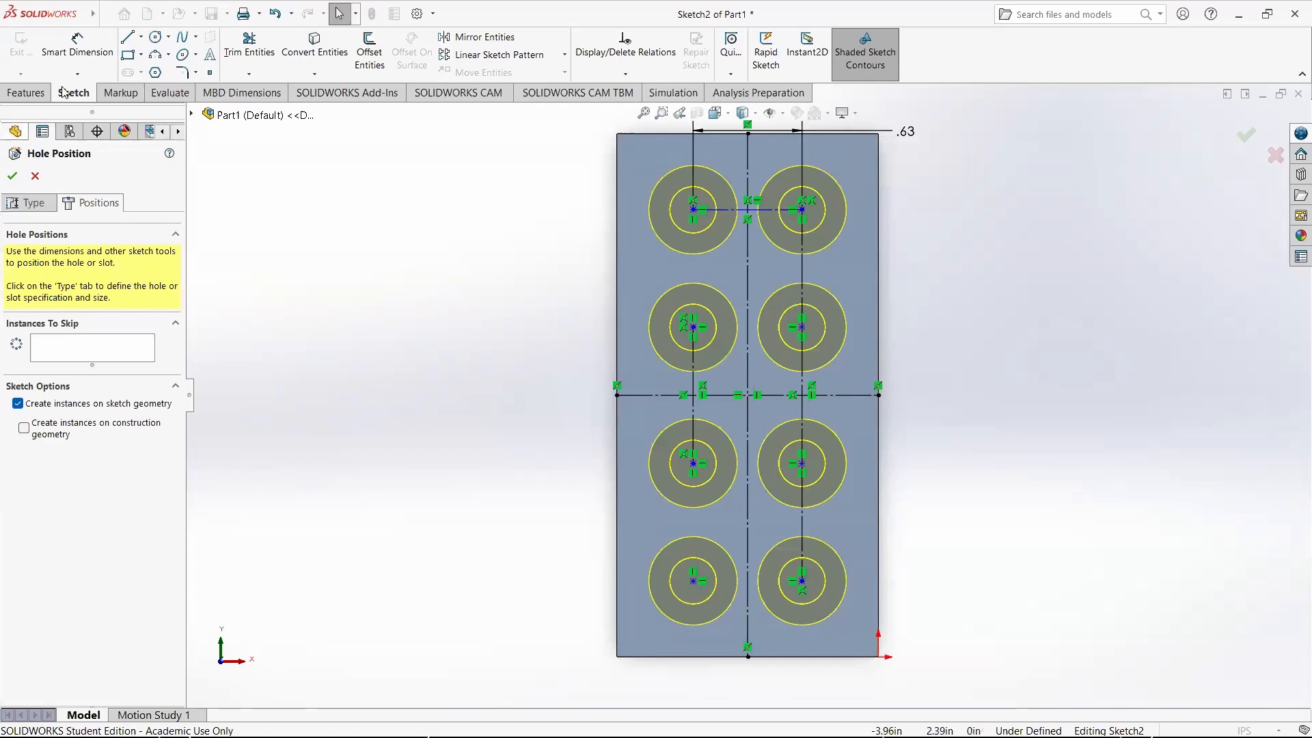
Step: Dimension the vertical distance between the left column's second and third hole points to 0.75 in
{"action": "left_click", "coordinate": [82, 63]}
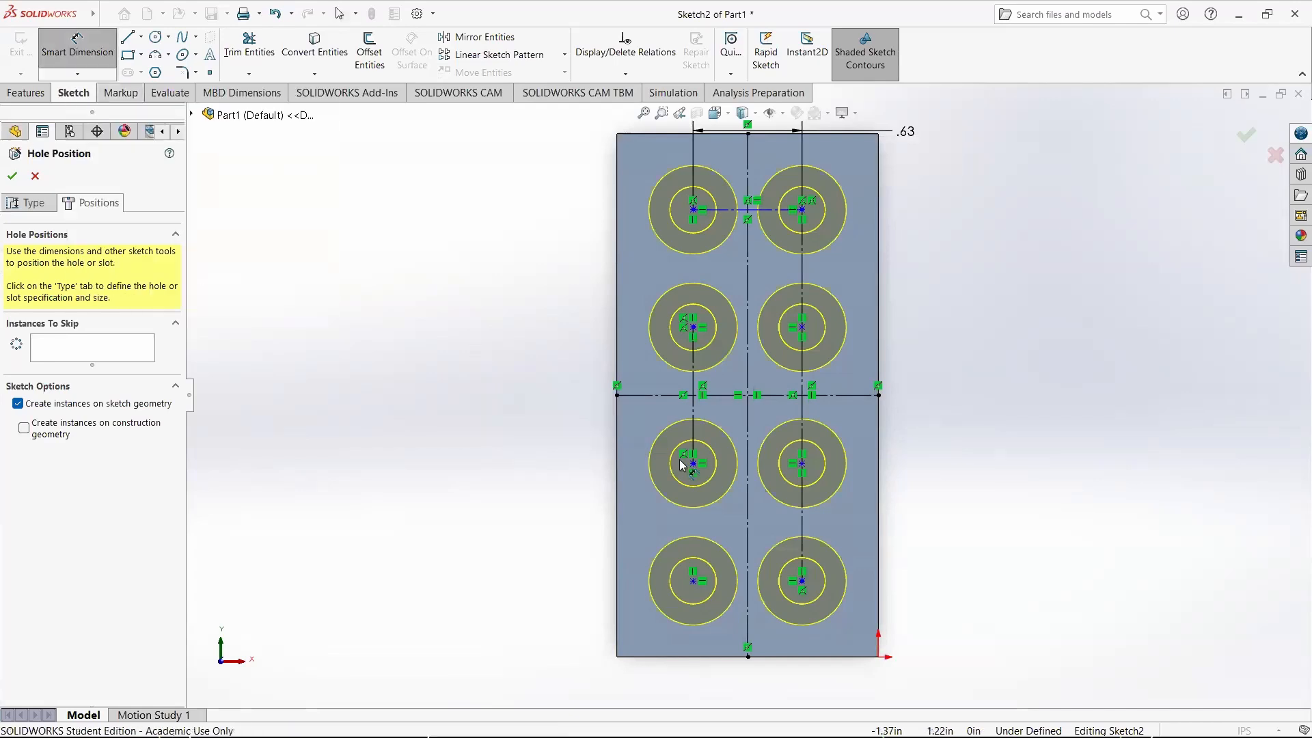
{"action": "left_click", "coordinate": [693, 328]}
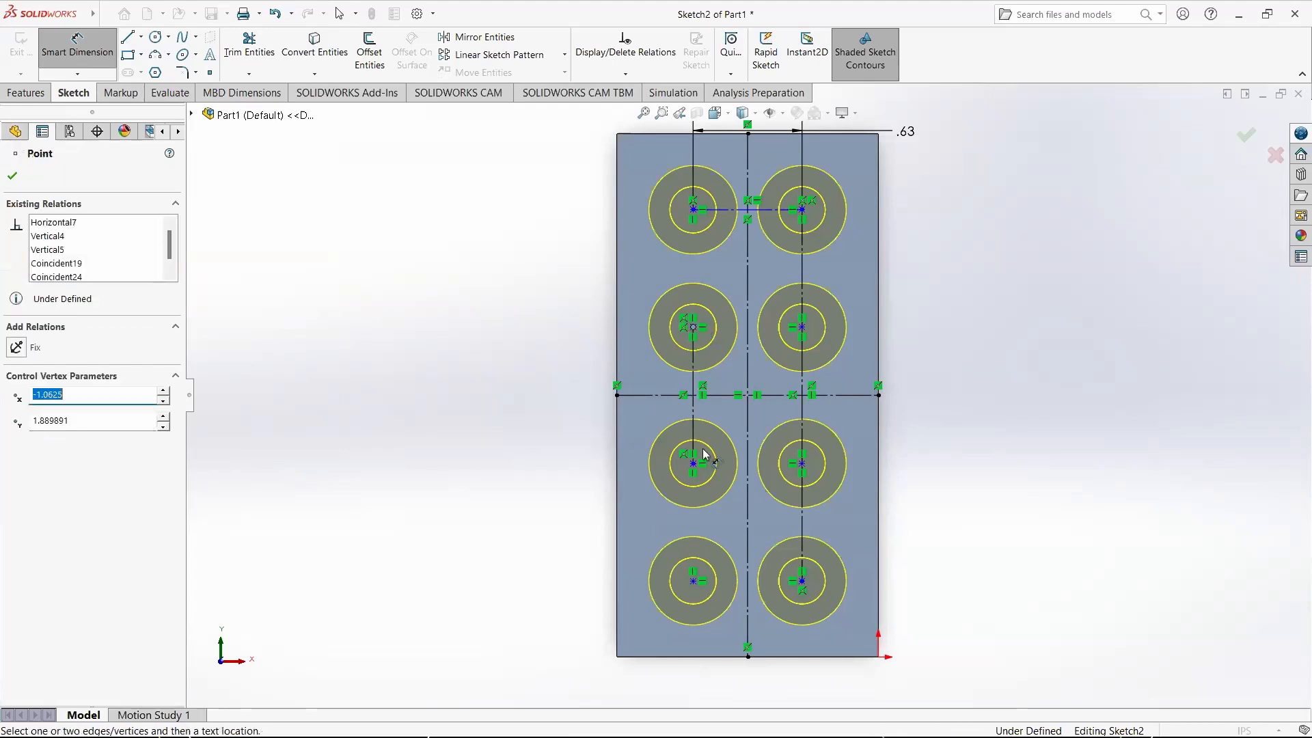
{"action": "left_click", "coordinate": [693, 464]}
{"action": "left_click", "coordinate": [571, 412]}
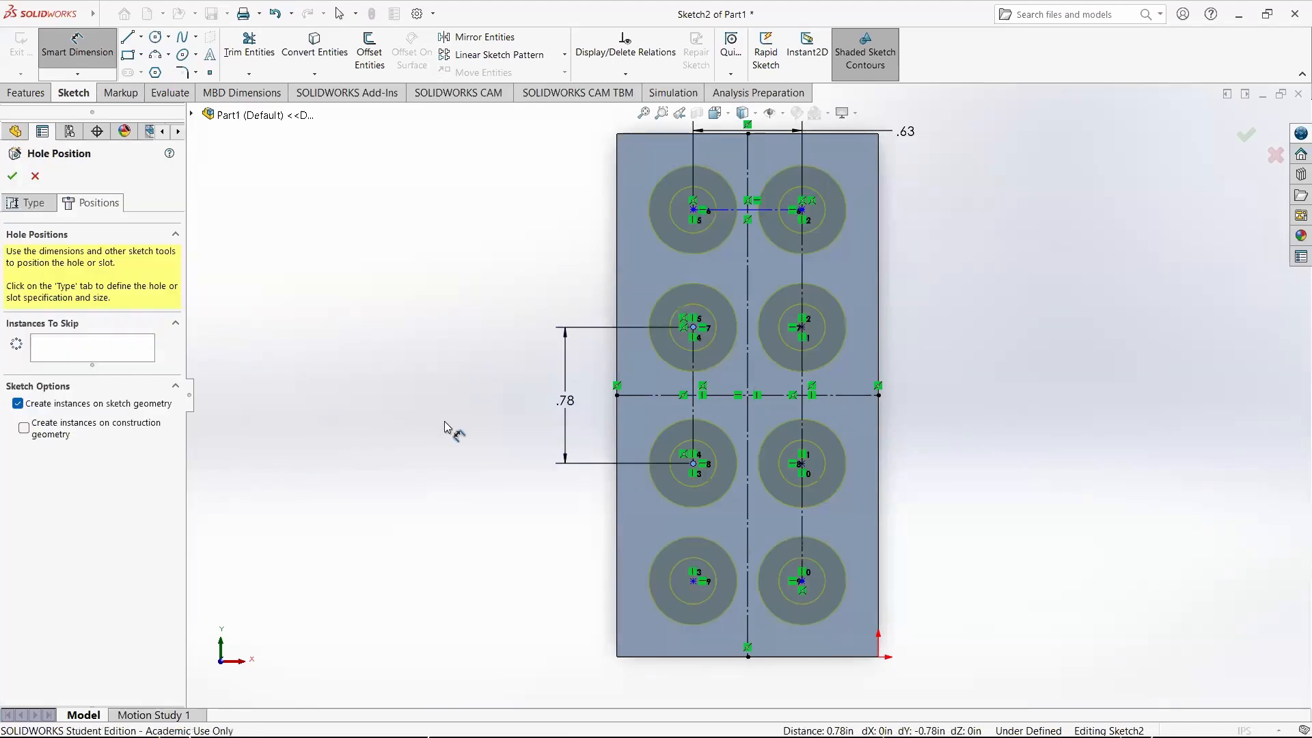
{"action": "type", "text": "0.75"}
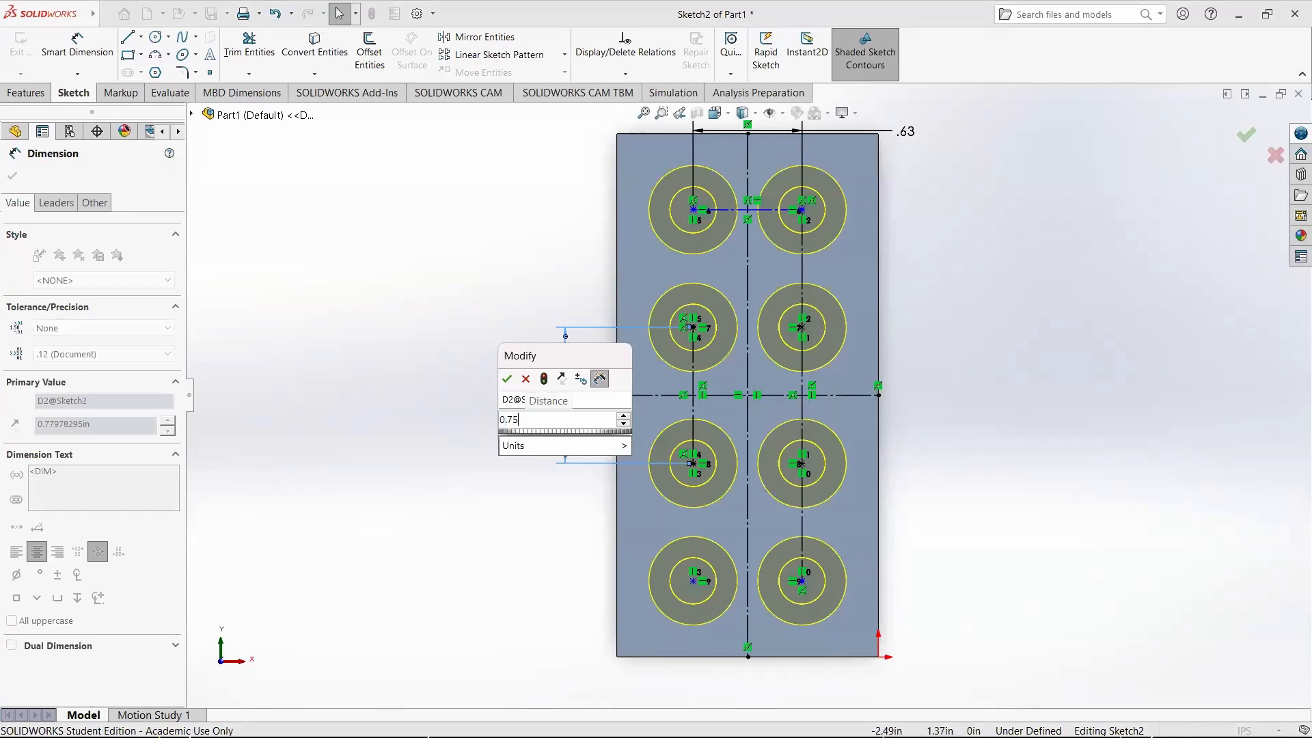
{"action": "key", "text": "Return"}
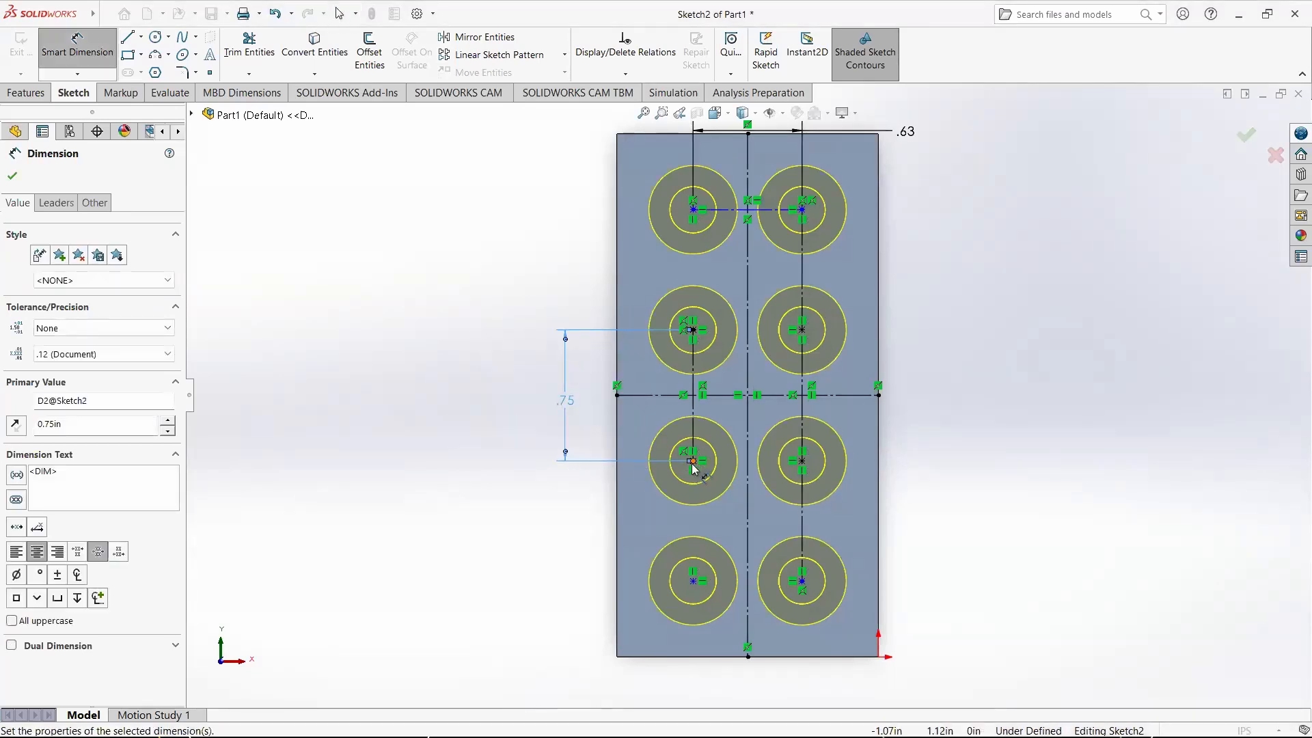
Step: Dimension the vertical distance between the left column's third and bottom hole points to 0.75 in
{"action": "left_click", "coordinate": [693, 464]}
{"action": "left_click", "coordinate": [694, 582]}
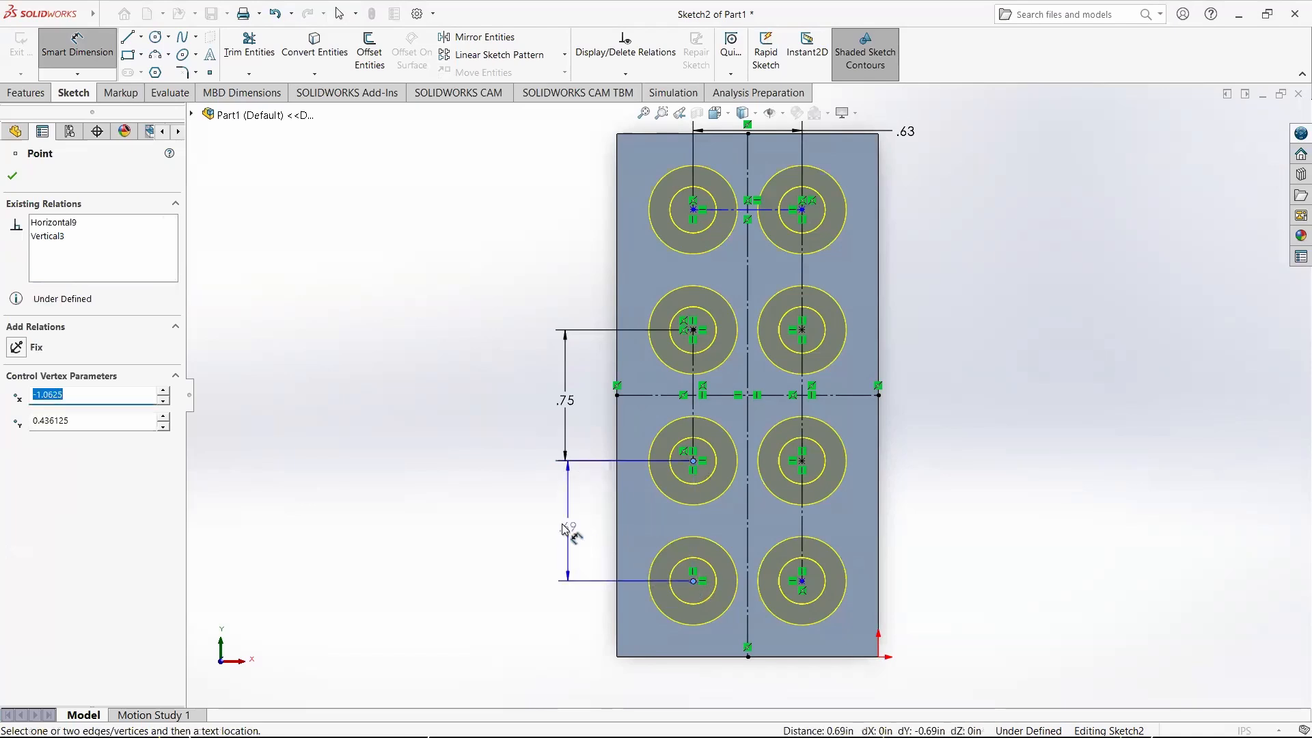
{"action": "left_click", "coordinate": [565, 526]}
{"action": "type", "text": "0.75"}
{"action": "key", "text": "Return"}
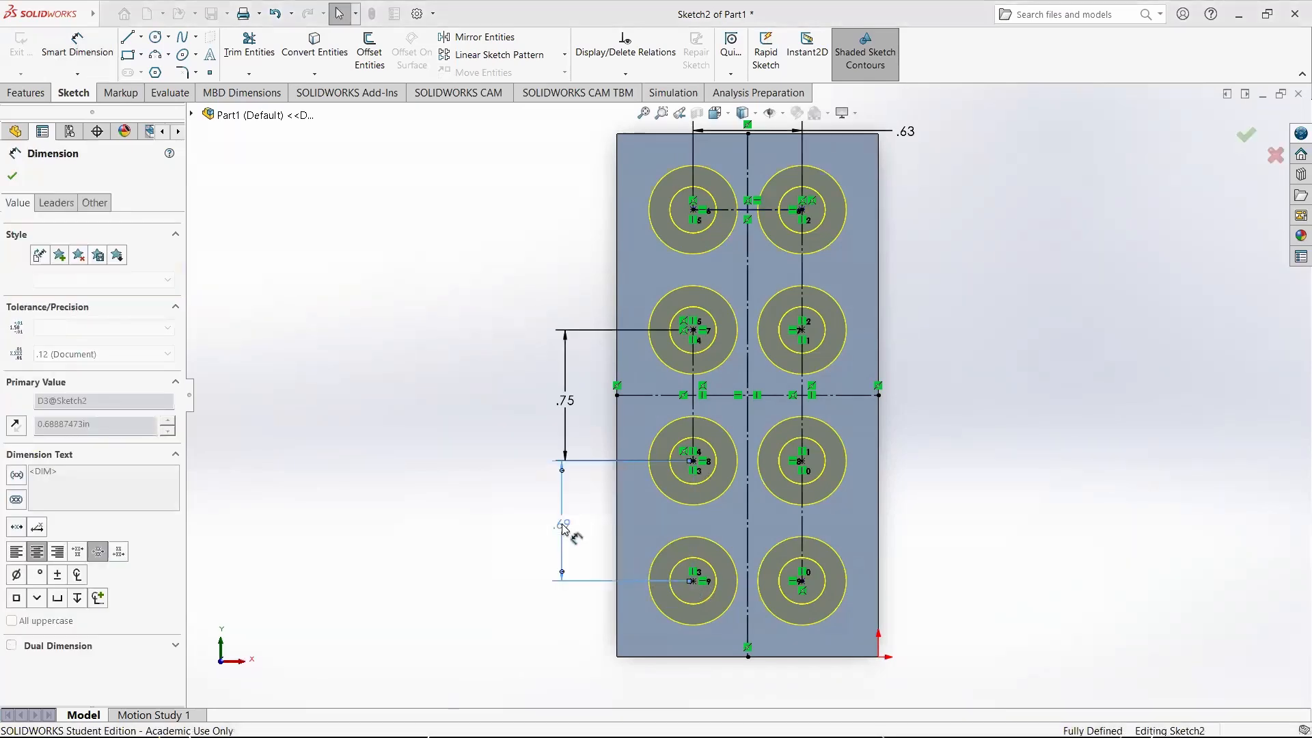
{"action": "key", "text": "Escape"}
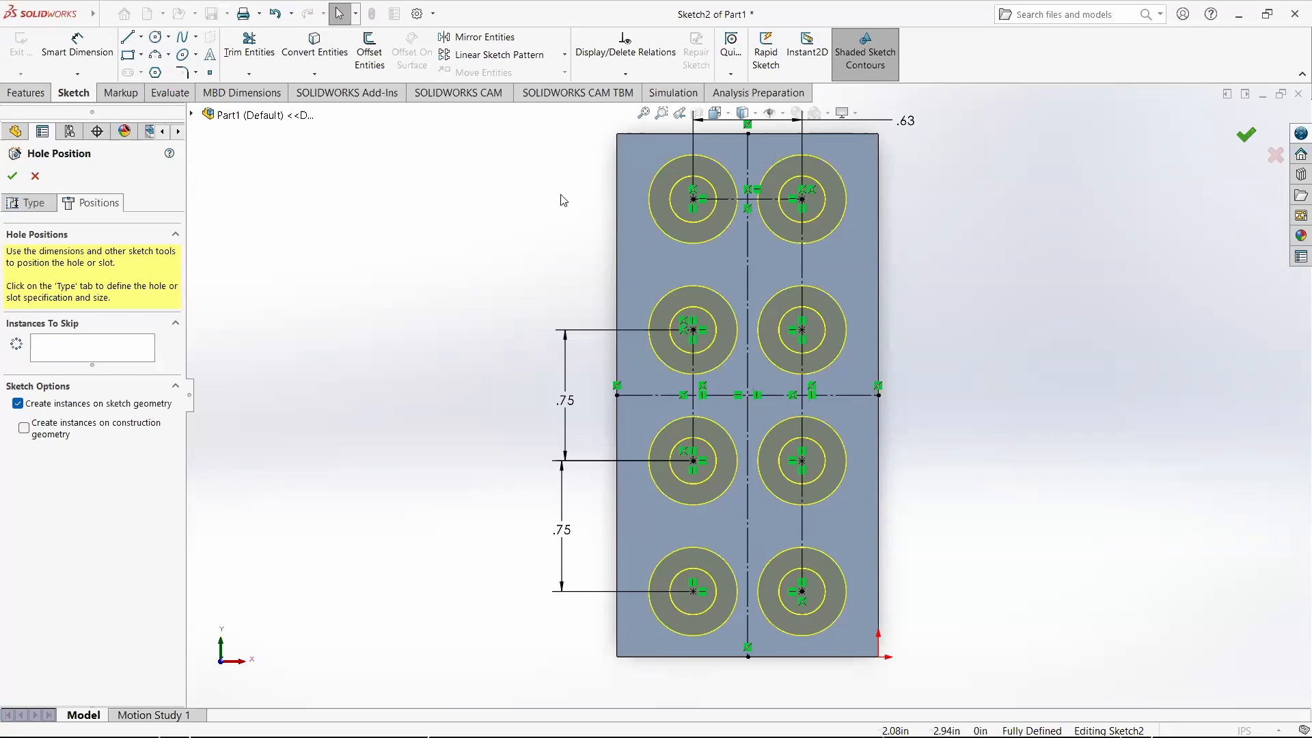
Step: Accept the hole positions and create the eight 1/4 flat head countersunk holes through the plate
{"action": "left_click", "coordinate": [41, 204]}
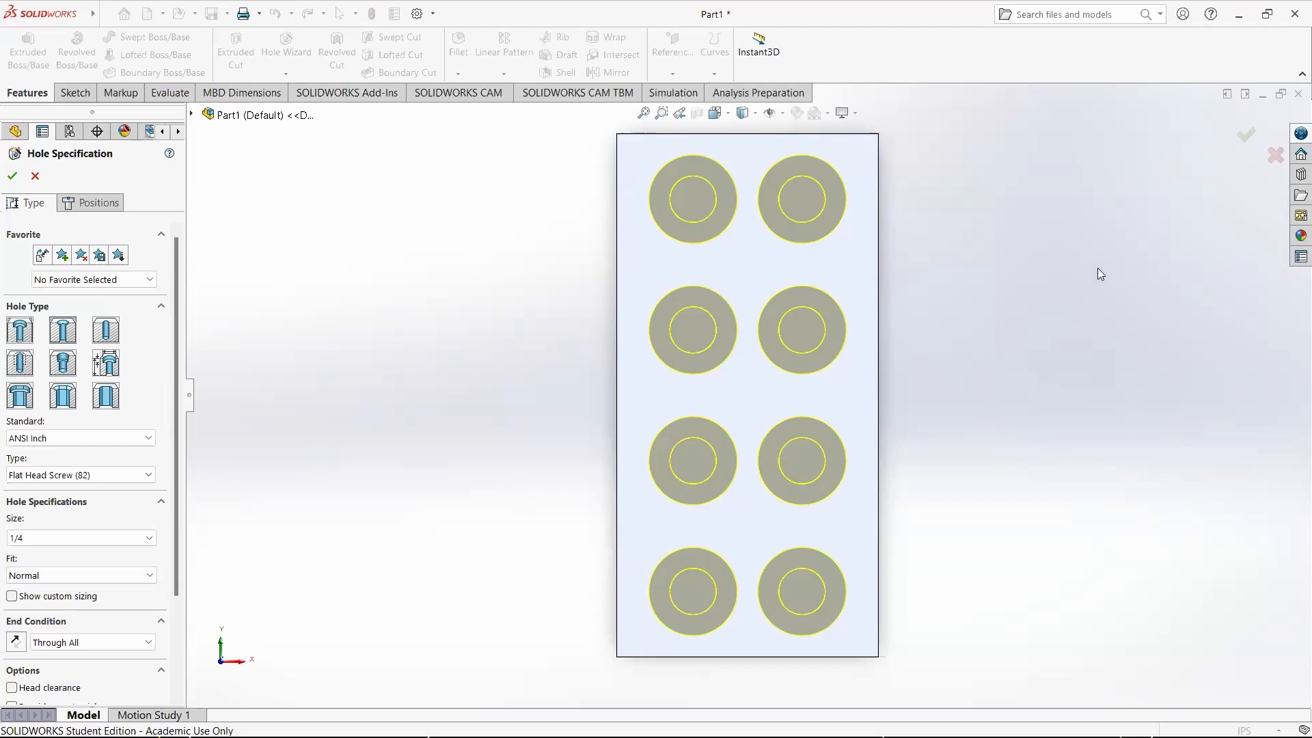
{"action": "left_click", "coordinate": [1247, 137]}
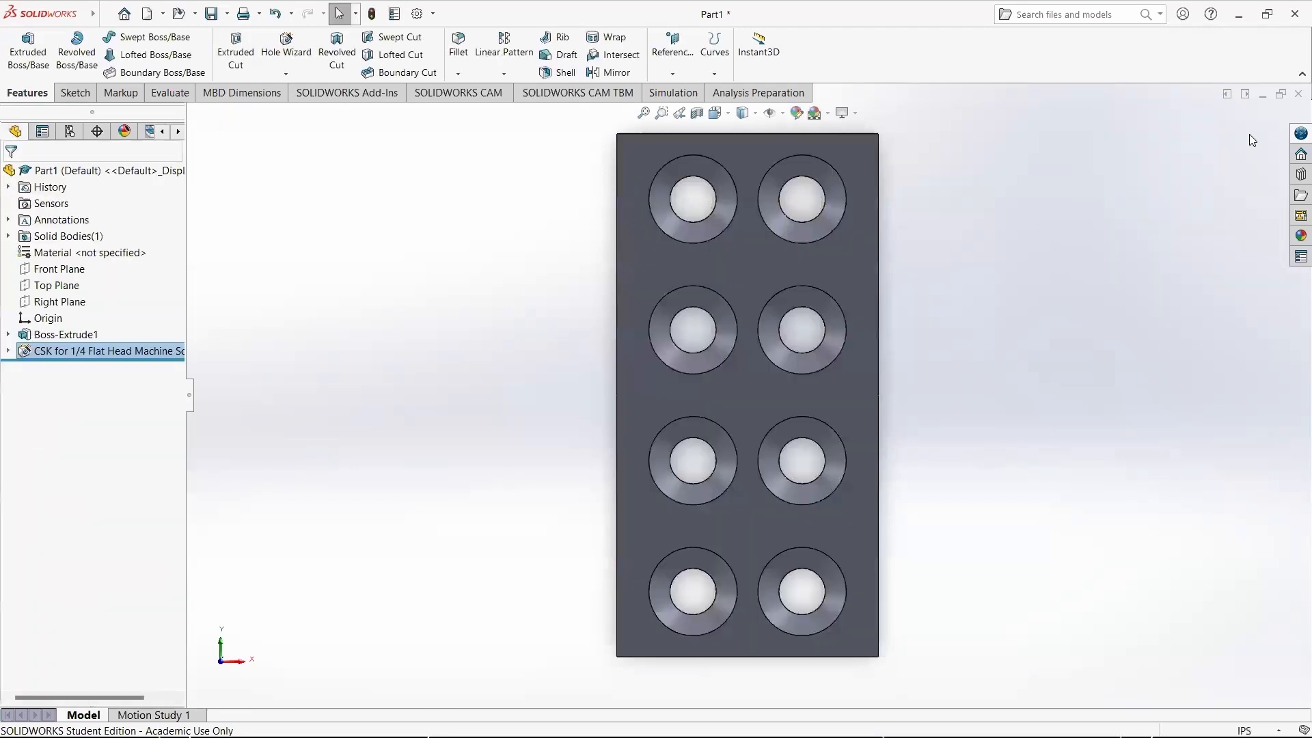
{"action": "mouse_move", "coordinate": [936, 342]}
{"action": "middle_mouse_down"}
{"action": "mouse_move", "coordinate": [828, 419]}
{"action": "mouse_move", "coordinate": [864, 322]}
{"action": "mouse_move", "coordinate": [1031, 369]}
{"action": "mouse_move", "coordinate": [1049, 331]}
{"action": "middle_mouse_up"}
{"action": "middle_click_drag", "start_coordinate": [935, 465], "coordinate": [968, 411]}
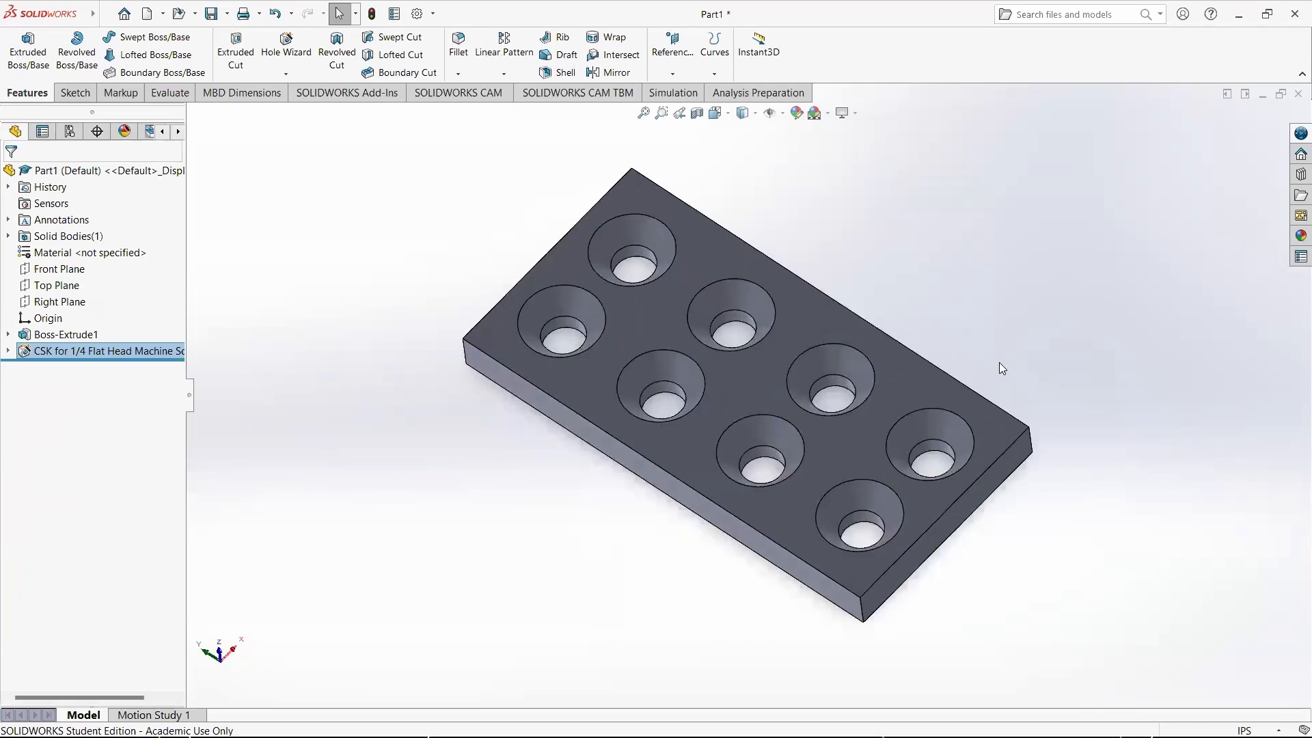
Step: Save the part as DrawingPlate in the final_door hinge folder
{"action": "key", "text": "ctrl+s"}
{"action": "type", "text": "DrawingPlate"}
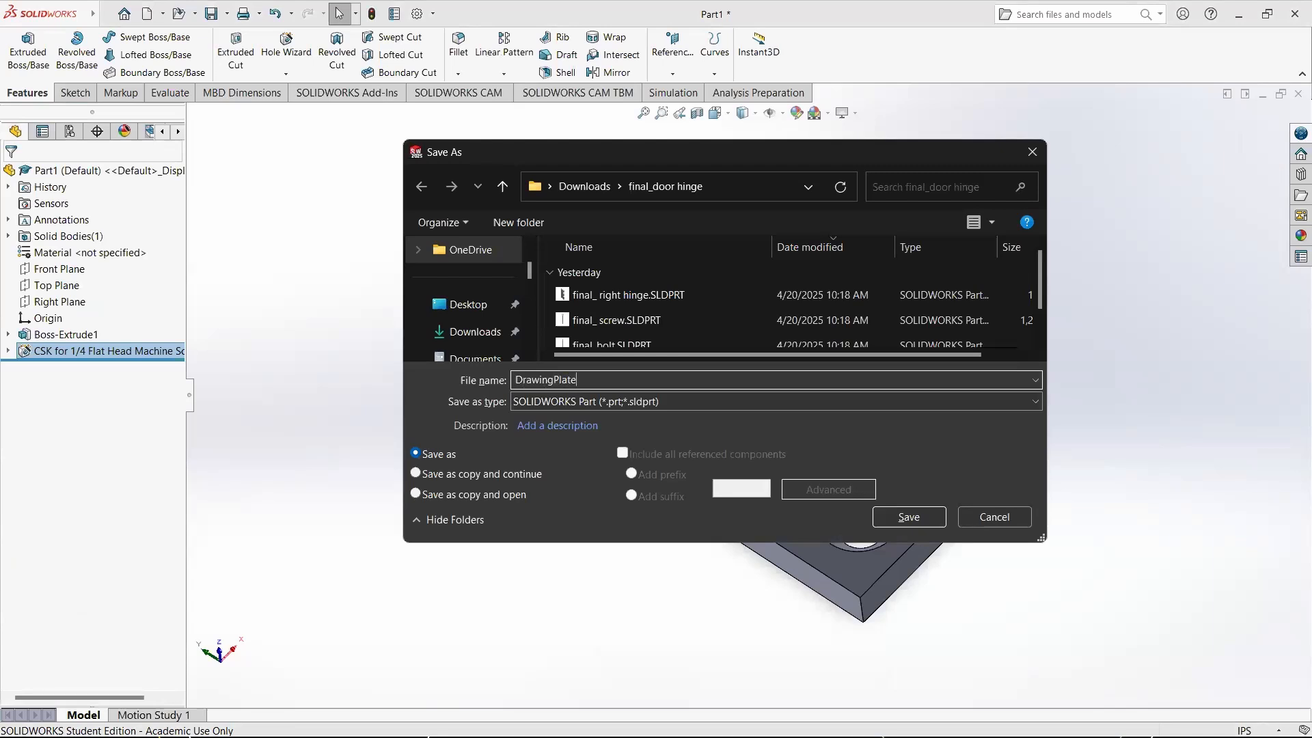
{"action": "key", "text": "Return"}
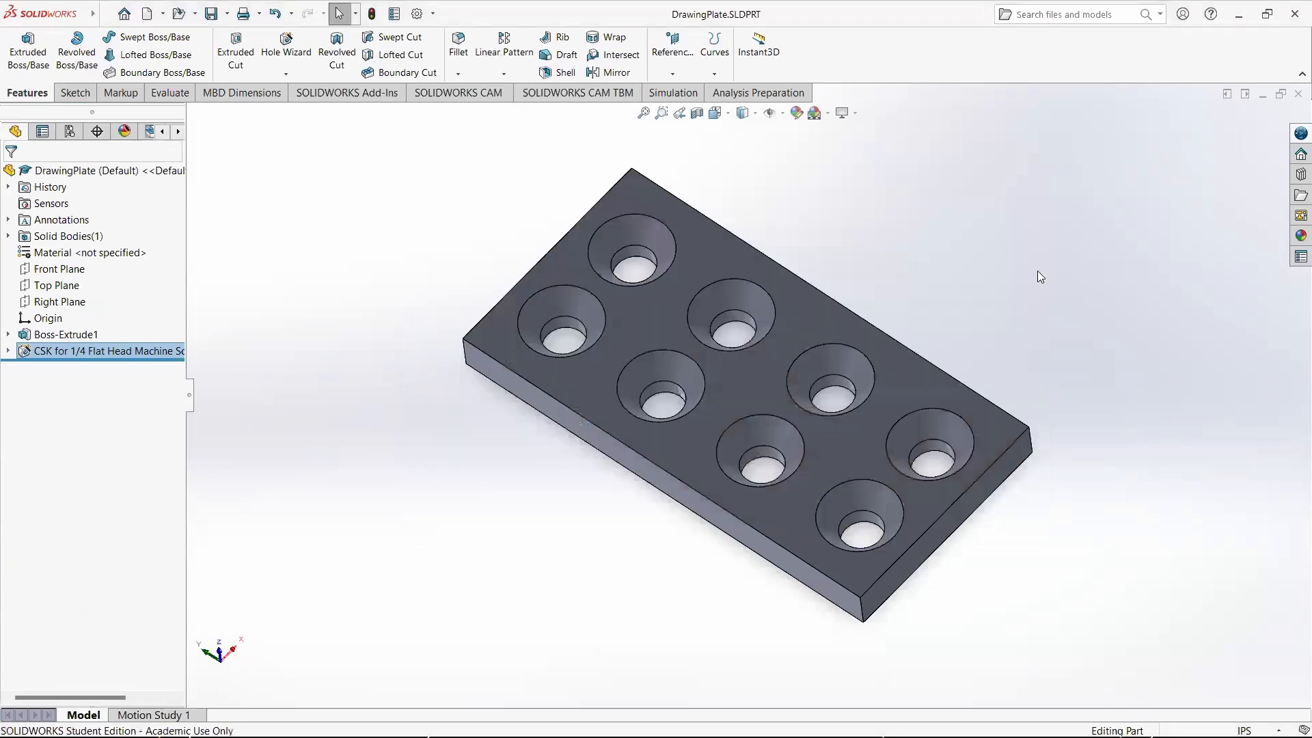
Step: Start a new drawing from the DrawingPlate part
{"action": "middle_click_drag", "start_coordinate": [689, 540], "coordinate": [708, 500]}
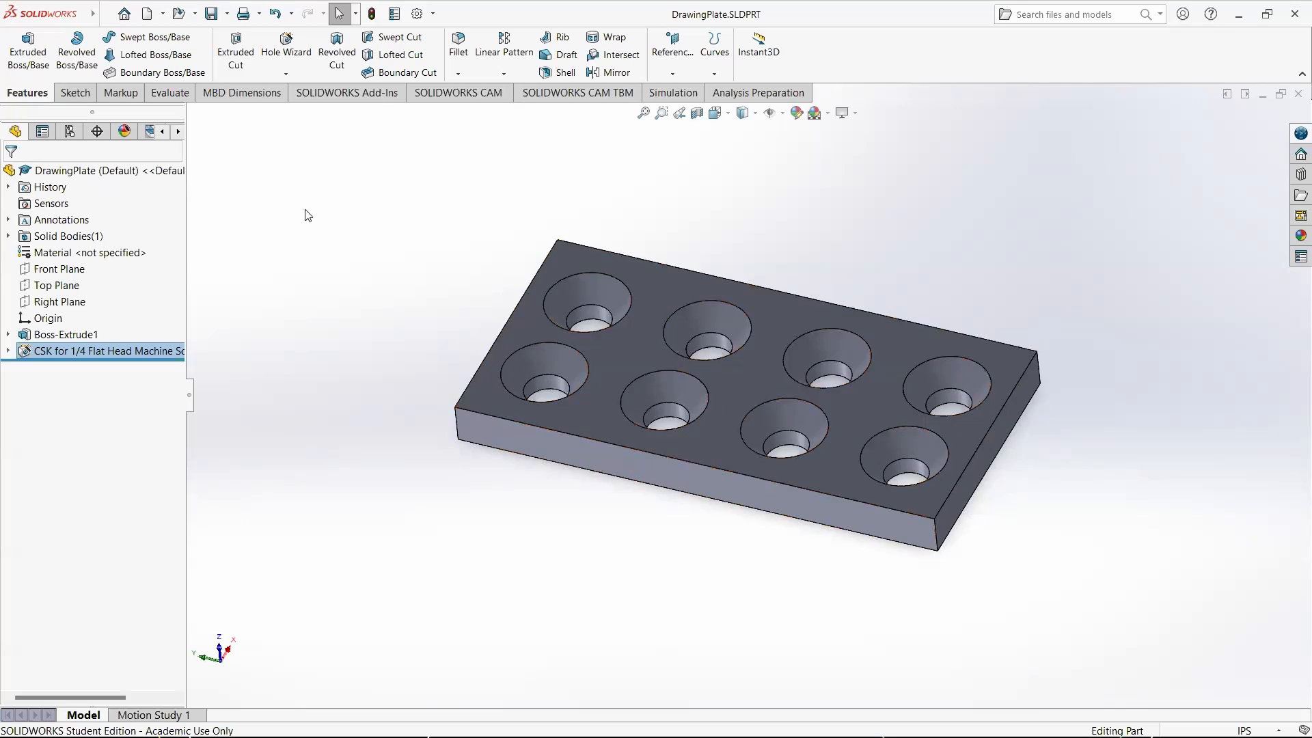
{"action": "left_click", "coordinate": [164, 15]}
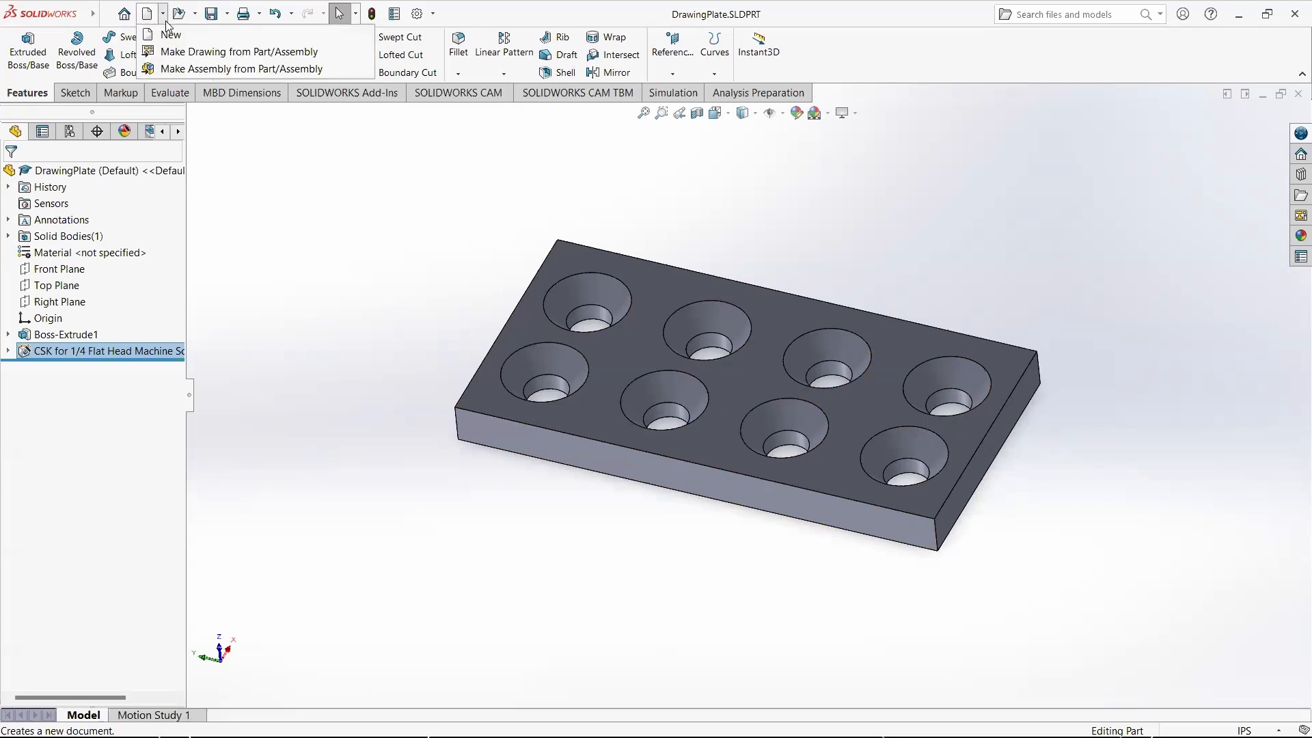
{"action": "left_click", "coordinate": [226, 56]}
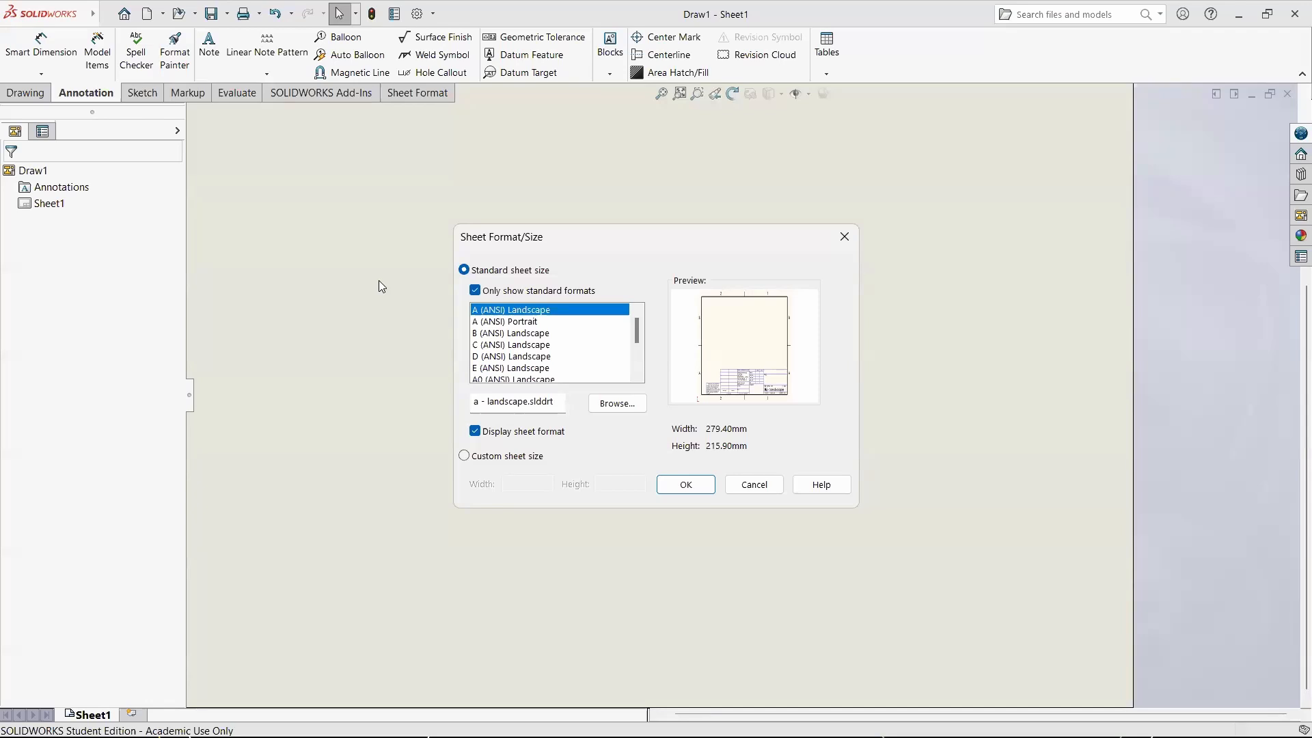
{"action": "left_click", "coordinate": [612, 406]}
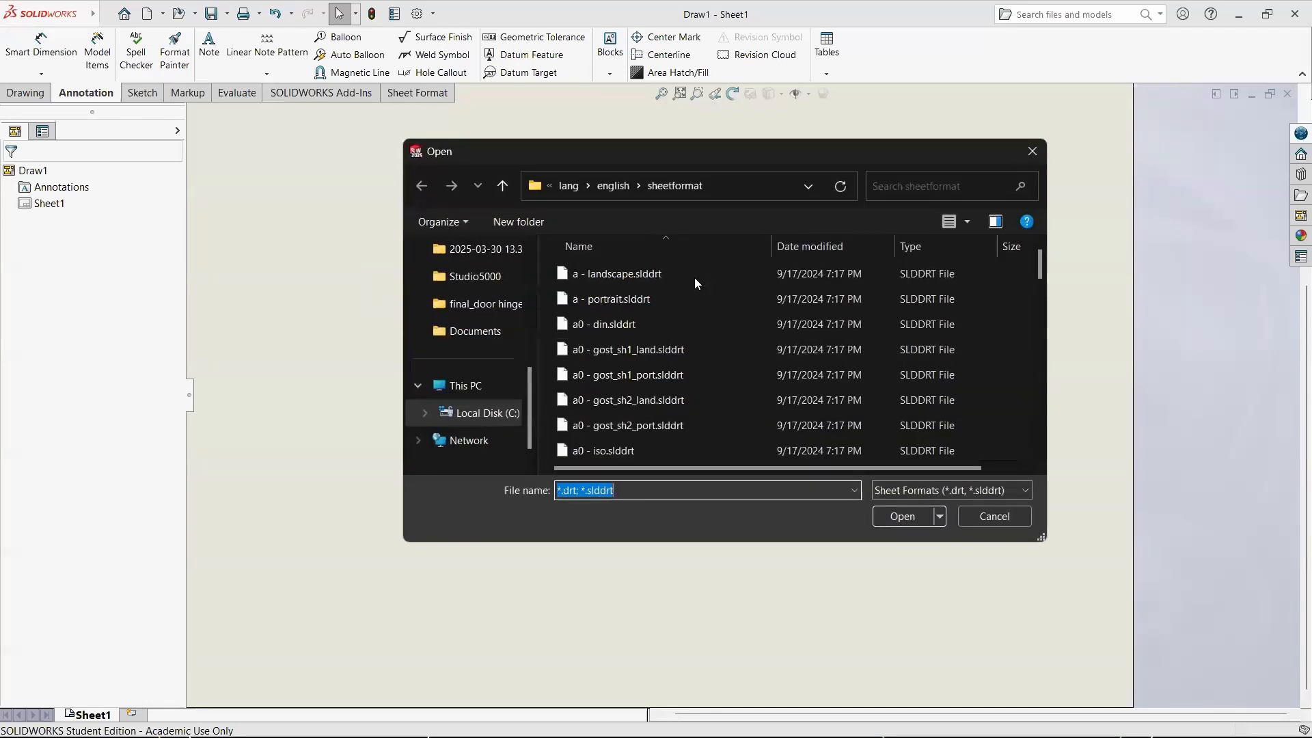
{"action": "scroll", "coordinate": [694, 290], "scroll_direction": "down", "scroll_amount": 3}
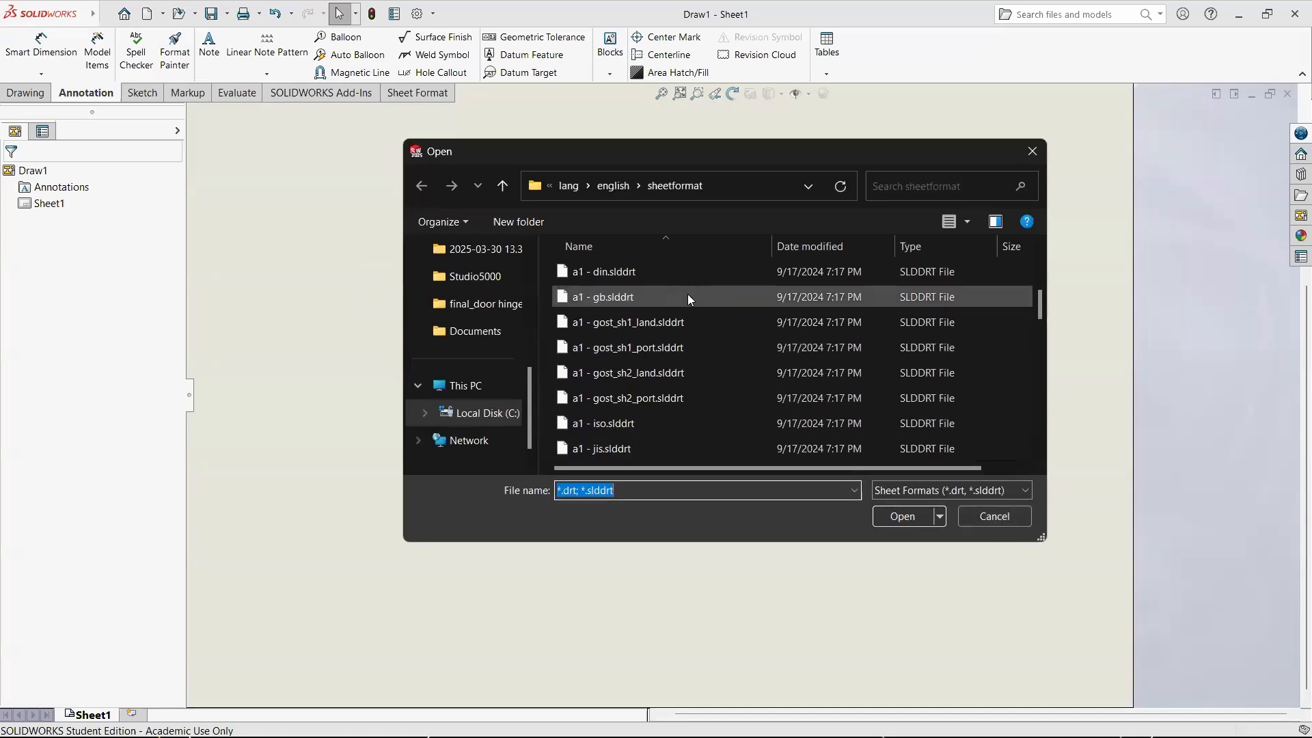
{"action": "scroll", "coordinate": [684, 364], "scroll_direction": "down", "scroll_amount": 6}
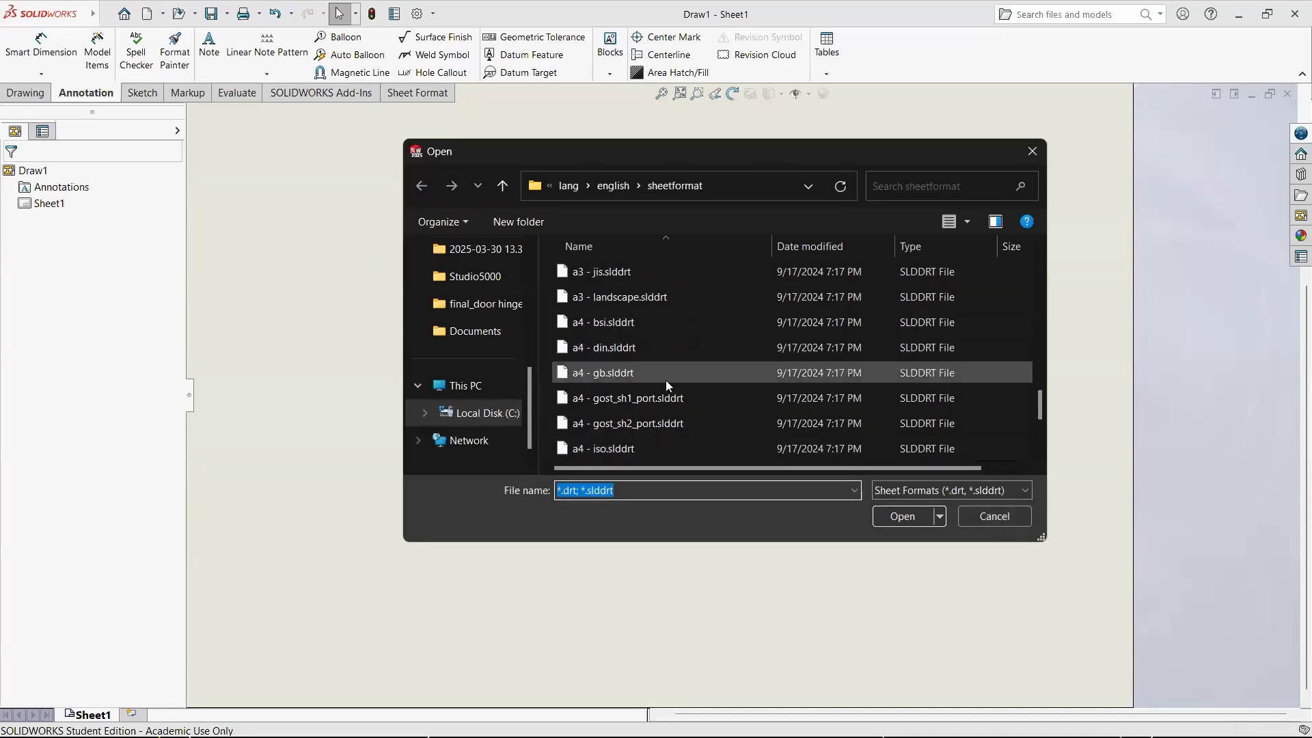
{"action": "left_click", "coordinate": [998, 517]}
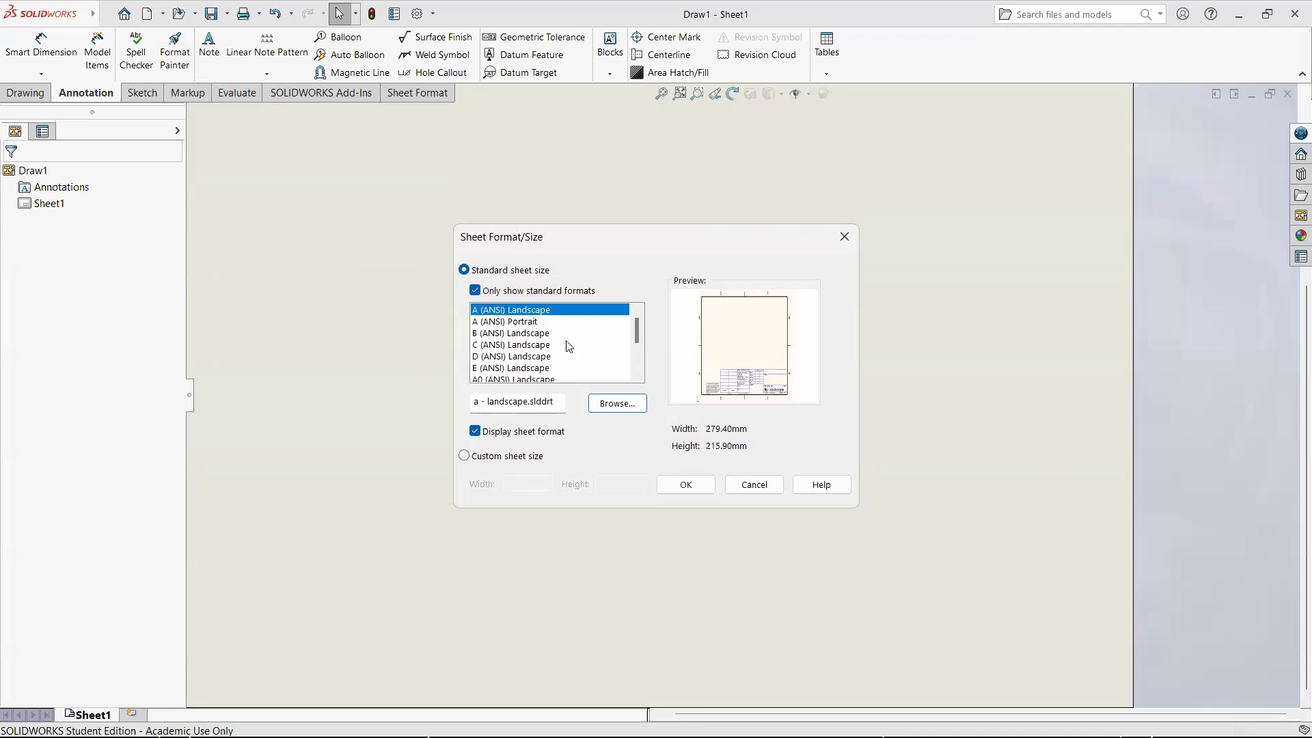
Step: Choose the B (ANSI) Landscape standard sheet size with the sheet format displayed, and create the drawing sheet
{"action": "left_click", "coordinate": [525, 336]}
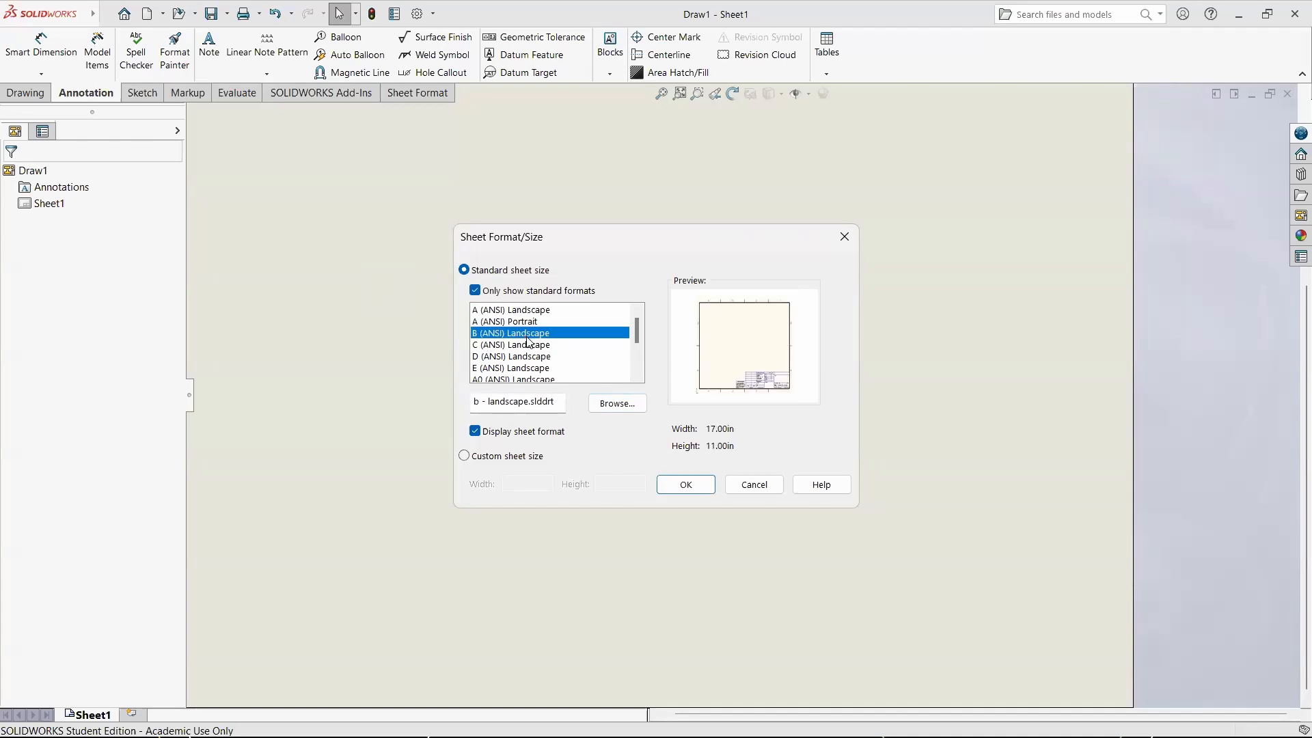
{"action": "scroll", "coordinate": [553, 343], "scroll_direction": "down", "scroll_amount": 2}
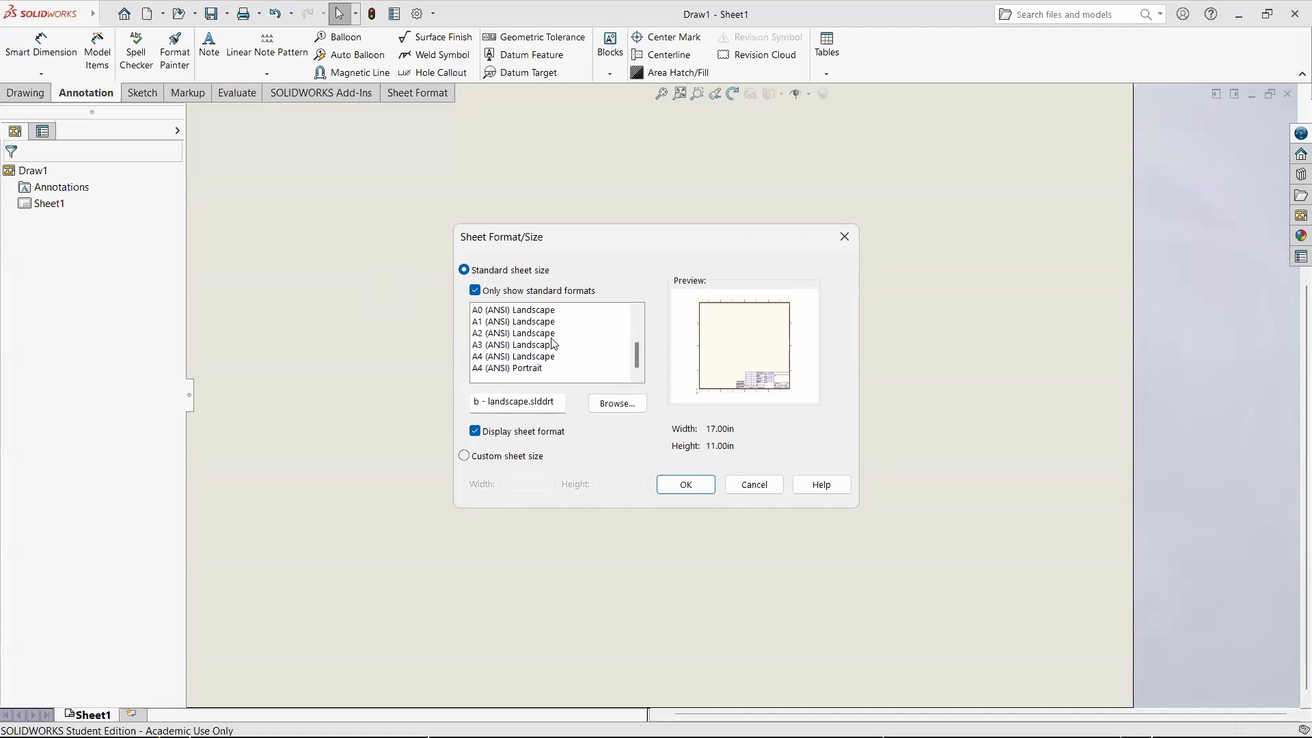
{"action": "scroll", "coordinate": [554, 344], "scroll_direction": "up", "scroll_amount": 2}
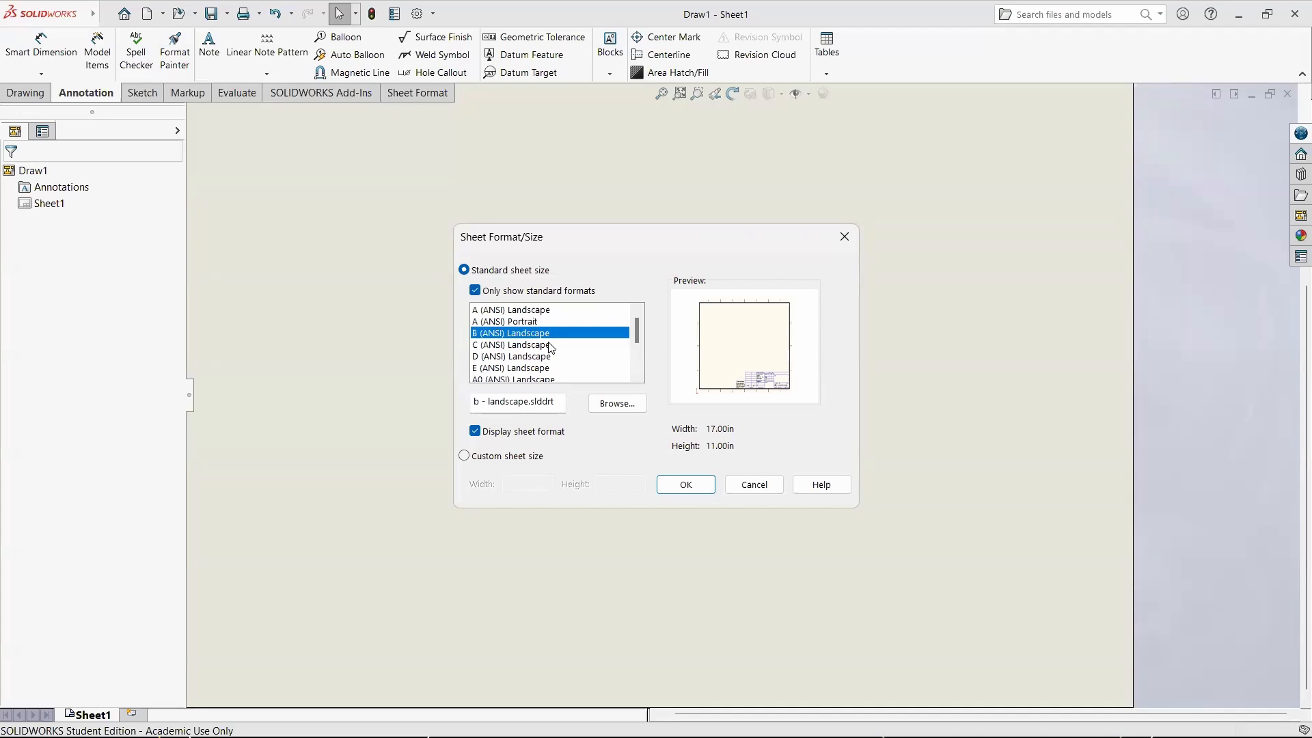
{"action": "left_click", "coordinate": [498, 358]}
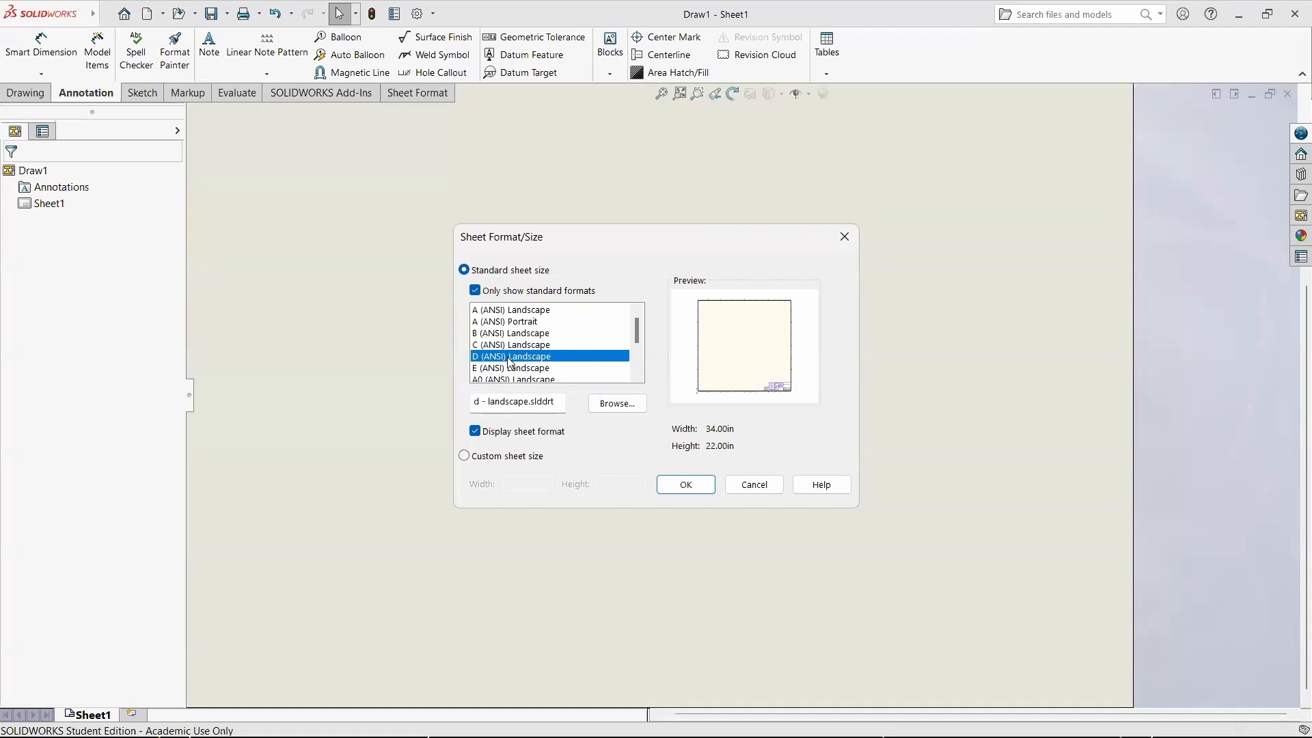
{"action": "left_click", "coordinate": [548, 334]}
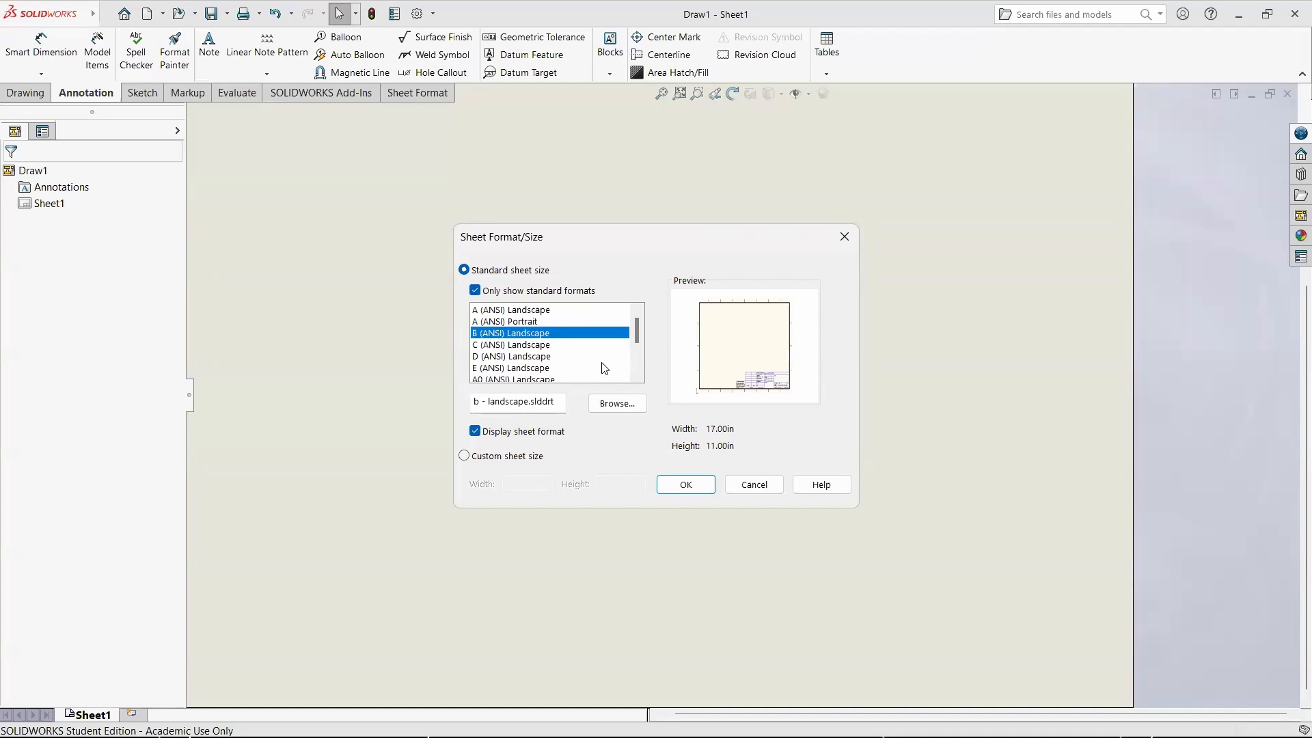
{"action": "left_click", "coordinate": [955, 40]}
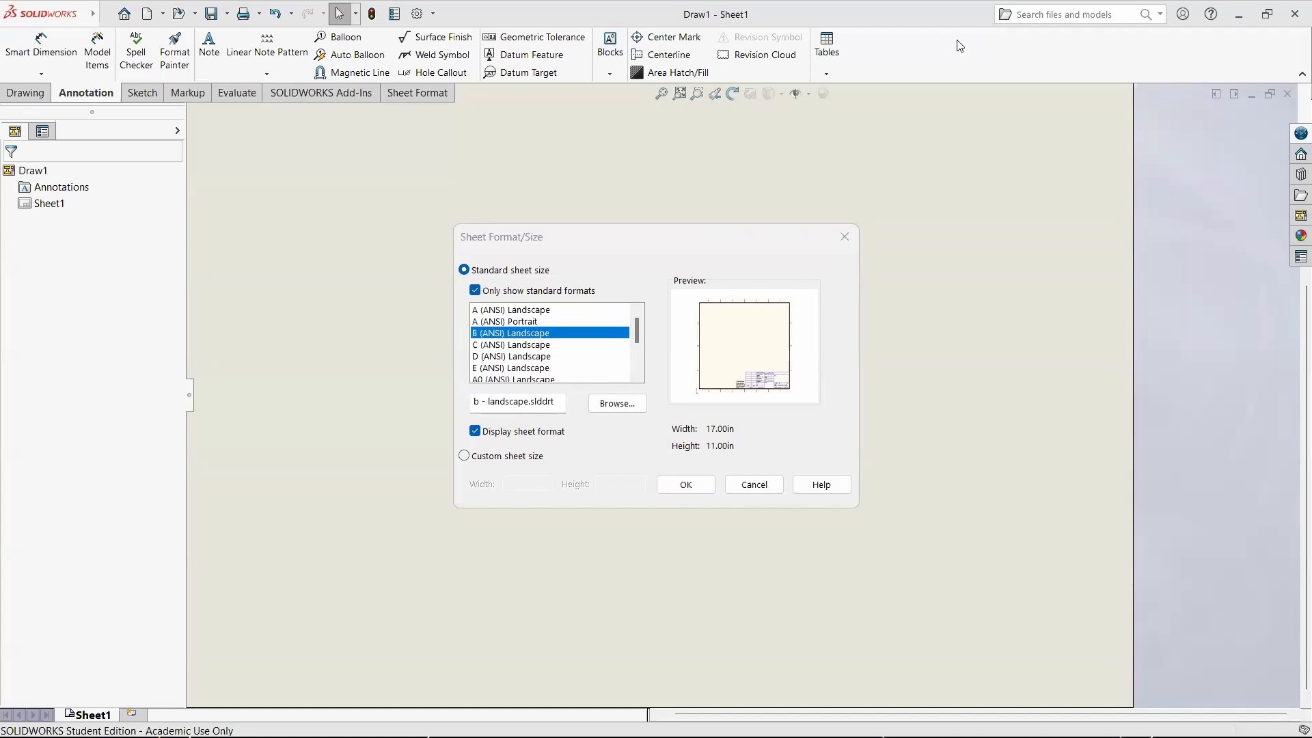
{"action": "left_click", "coordinate": [741, 241]}
{"action": "left_click", "coordinate": [703, 489]}
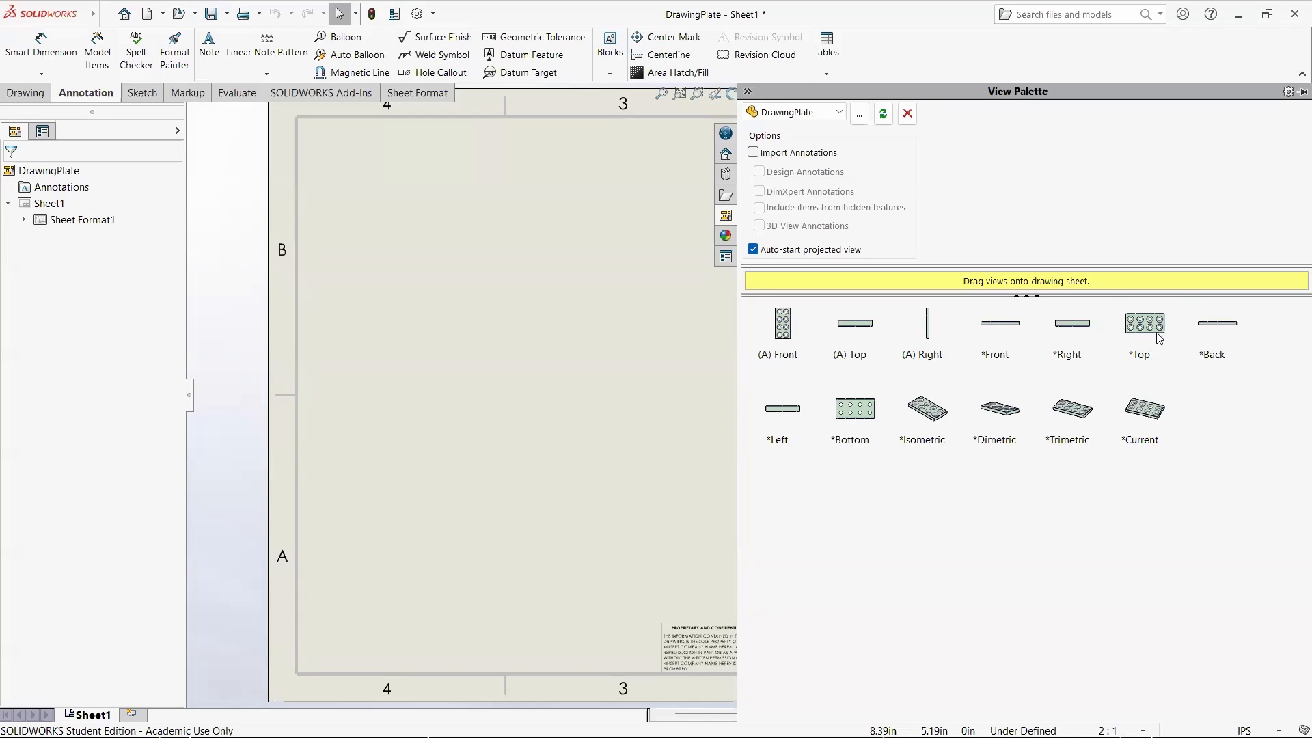
Step: Place the plate's *Top view on the drawing sheet as the base view, slightly left of the sheet's centre
{"action": "left_click_drag", "start_coordinate": [1159, 332], "coordinate": [518, 334]}
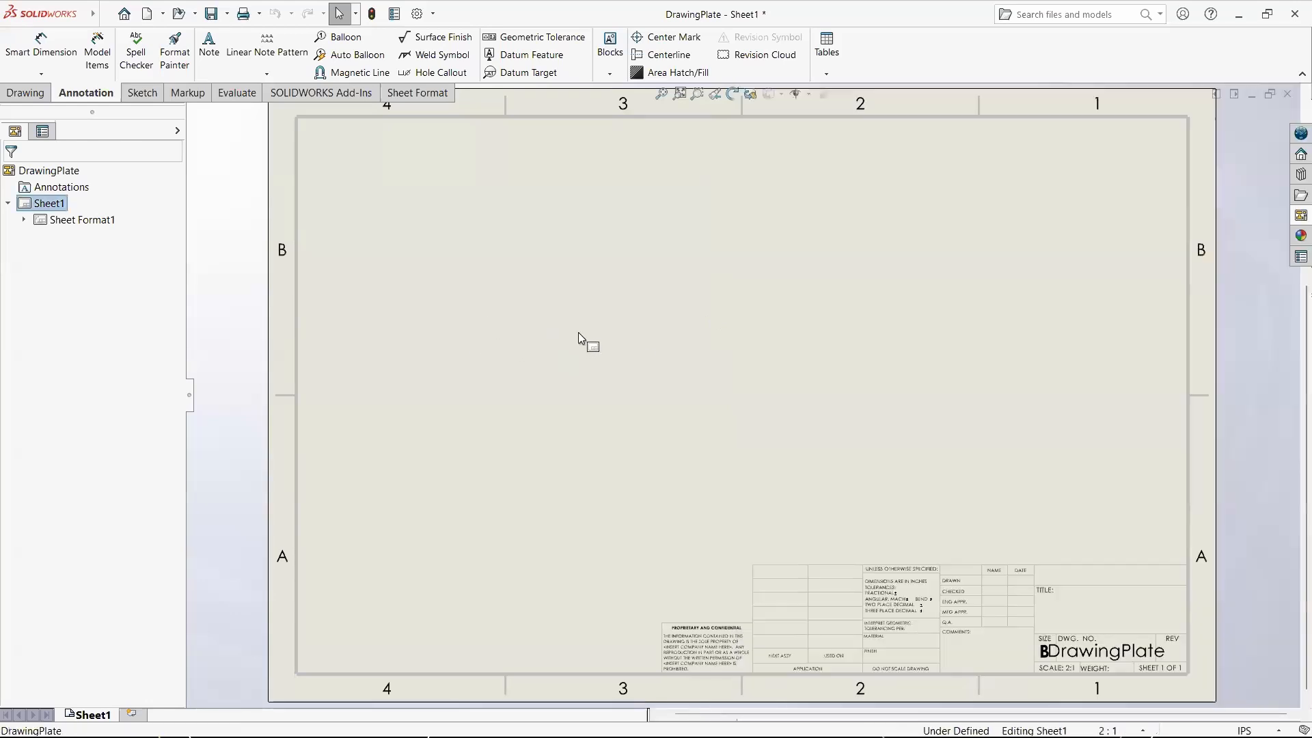
{"action": "left_click", "coordinate": [1300, 215]}
{"action": "left_click_drag", "start_coordinate": [1134, 350], "coordinate": [601, 359]}
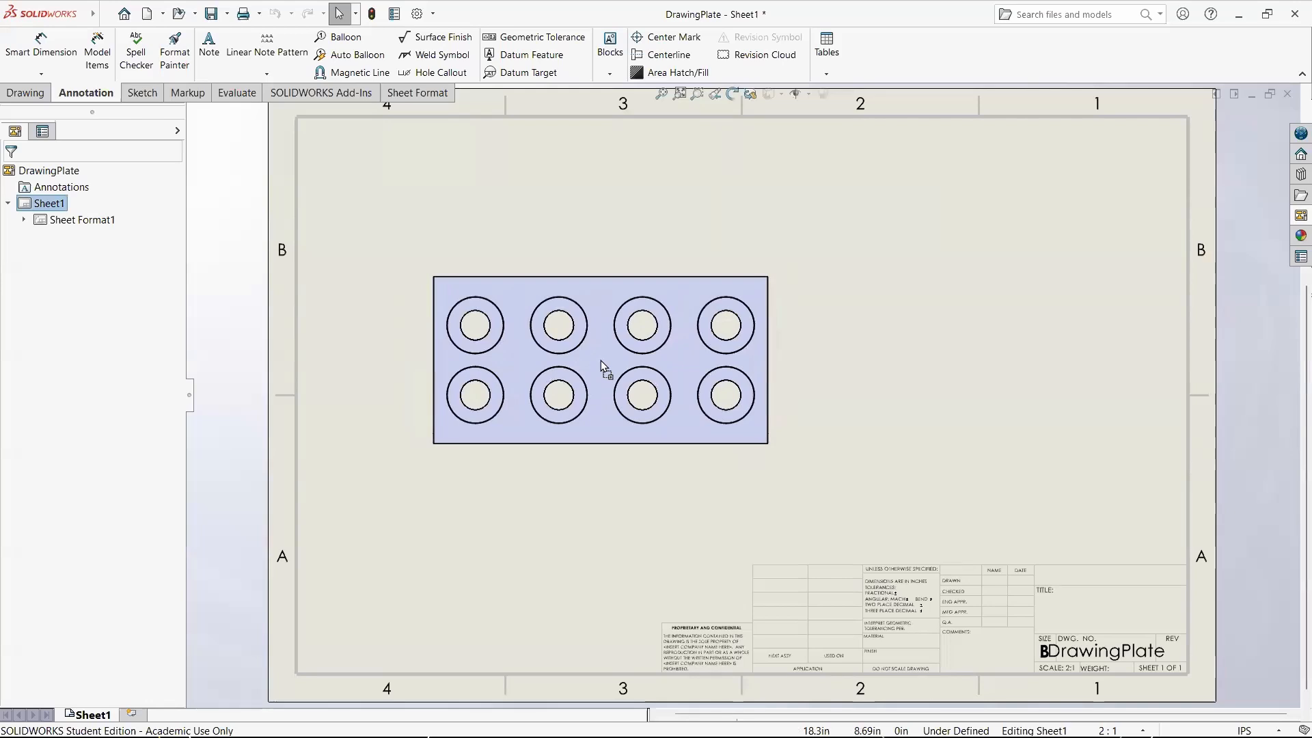
{"action": "left_click_drag", "start_coordinate": [600, 359], "coordinate": [594, 356]}
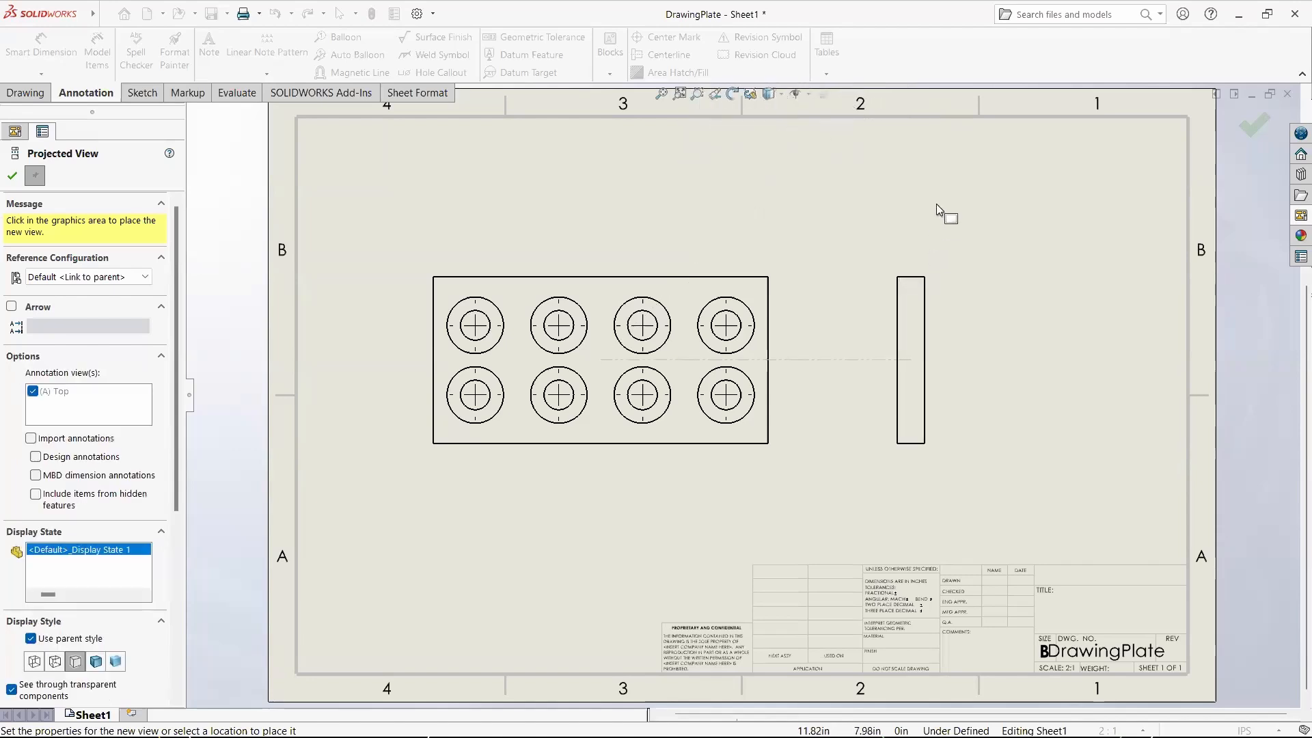
Step: Place one projected edge view above the plate view and another to its right, and finish the projection
{"action": "left_click", "coordinate": [654, 217]}
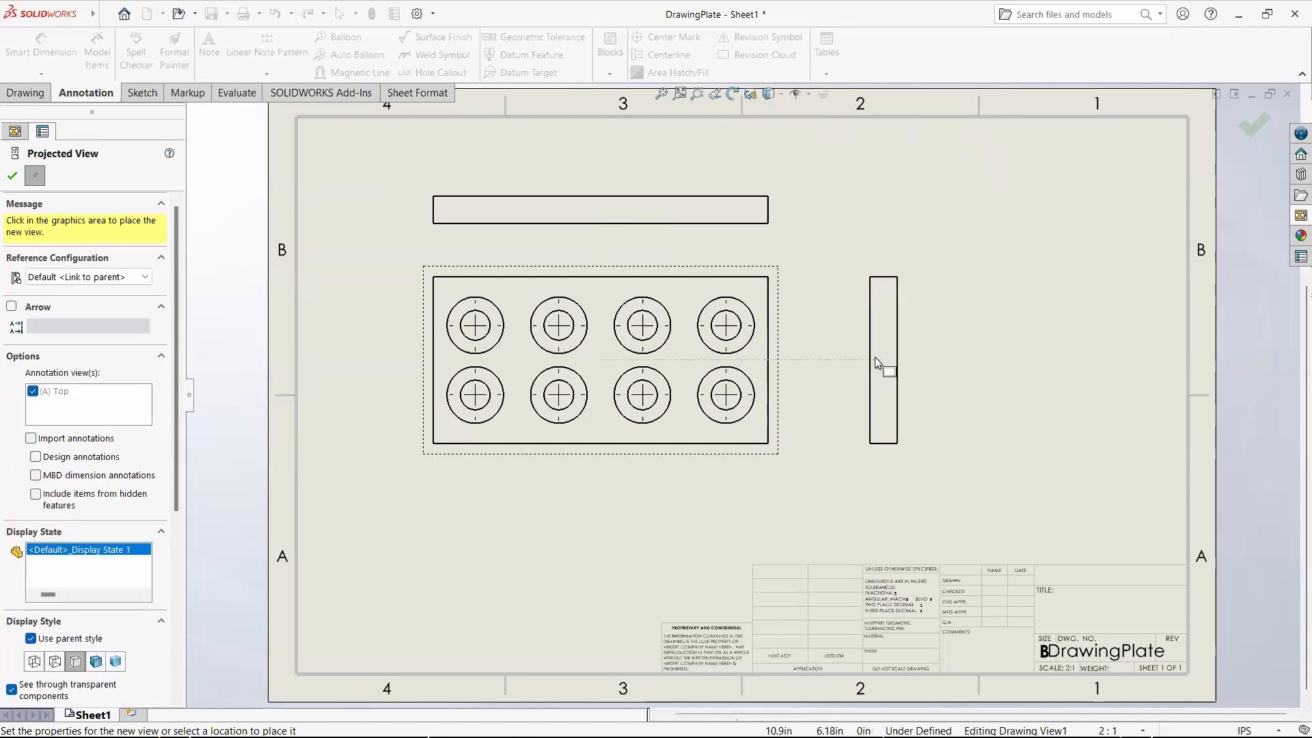
{"action": "left_click", "coordinate": [875, 362]}
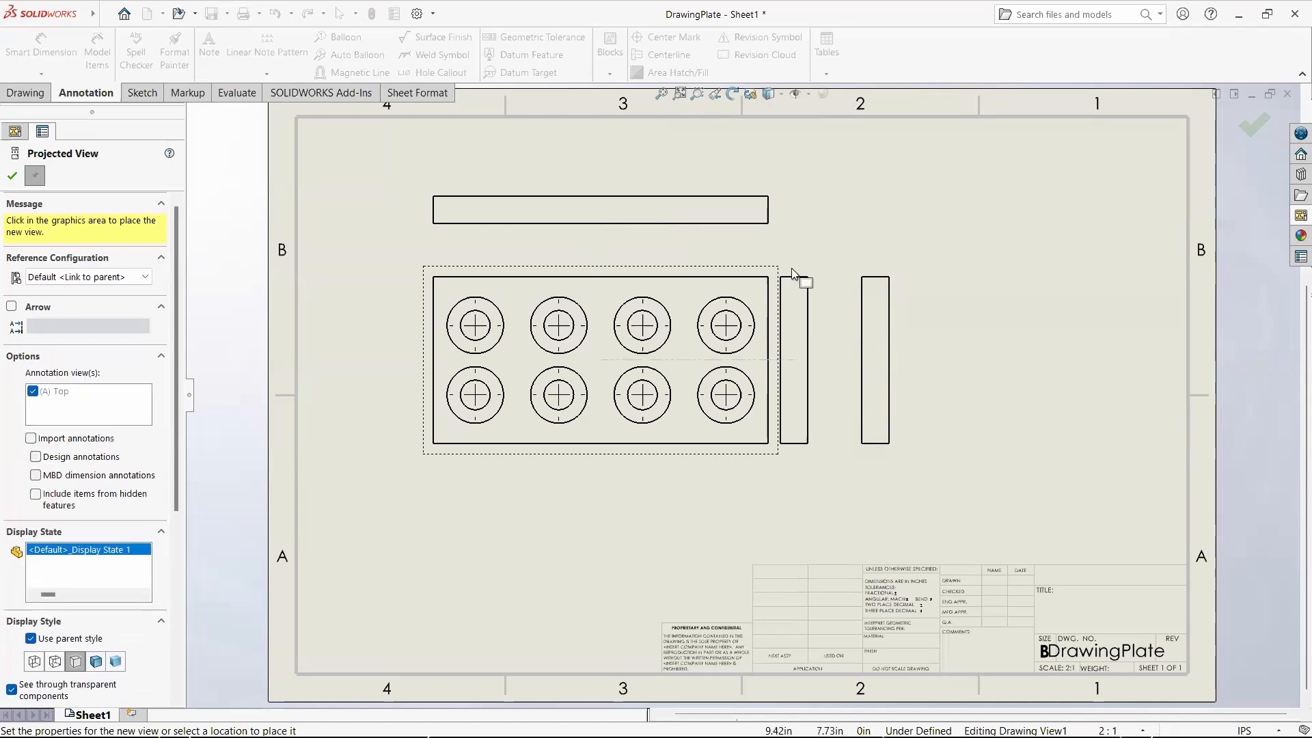
{"action": "key", "text": "Escape"}
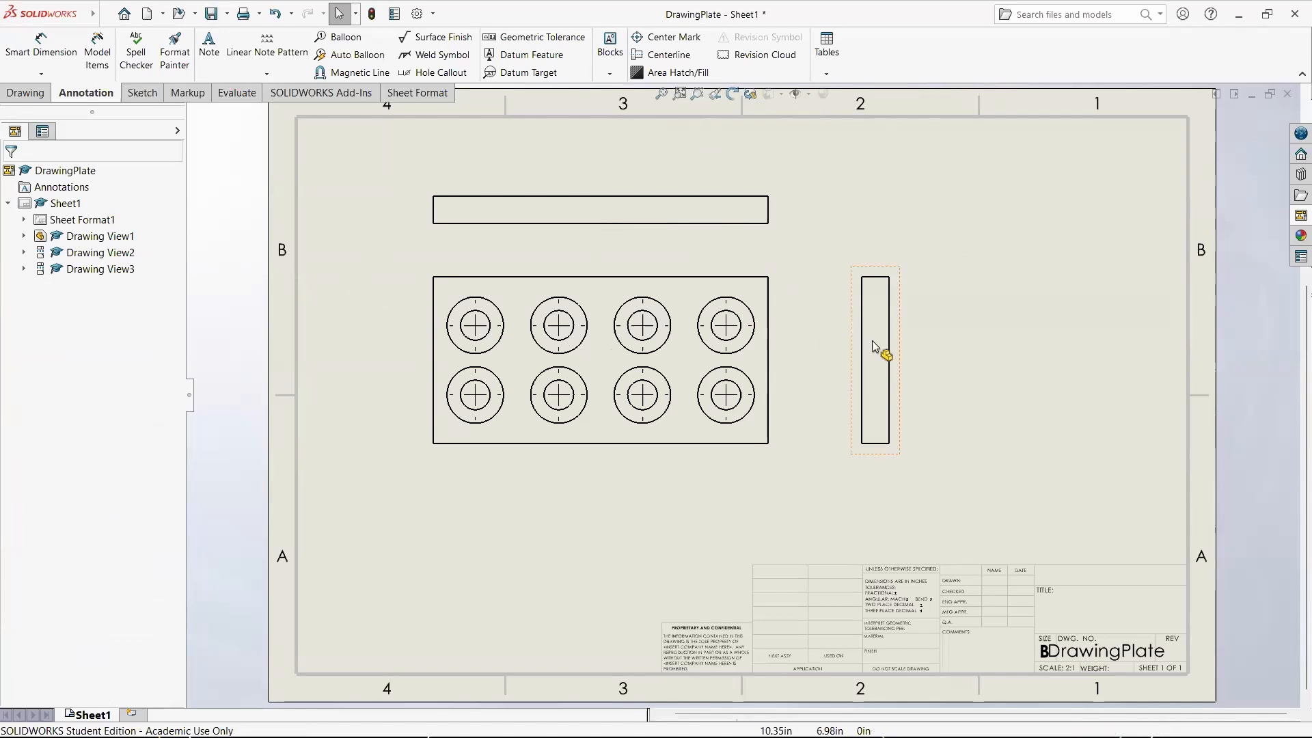
Step: Move the projected side view farther from the plate view along its alignment, and review its view properties
{"action": "left_click", "coordinate": [871, 349]}
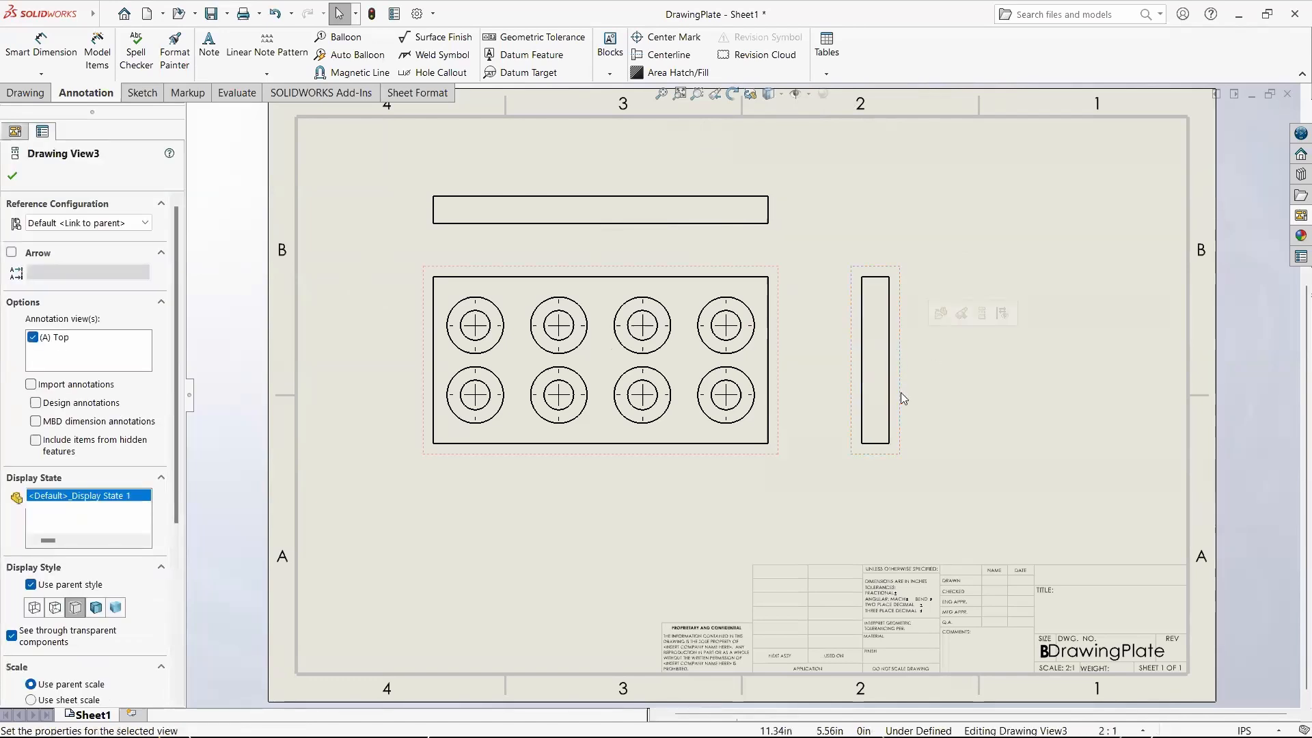
{"action": "mouse_move", "coordinate": [902, 392]}
{"action": "left_mouse_down"}
{"action": "mouse_move", "coordinate": [1062, 396]}
{"action": "mouse_move", "coordinate": [883, 416]}
{"action": "mouse_move", "coordinate": [896, 153]}
{"action": "mouse_move", "coordinate": [907, 403]}
{"action": "mouse_move", "coordinate": [905, 314]}
{"action": "mouse_move", "coordinate": [1165, 341]}
{"action": "mouse_move", "coordinate": [960, 352]}
{"action": "left_mouse_up"}
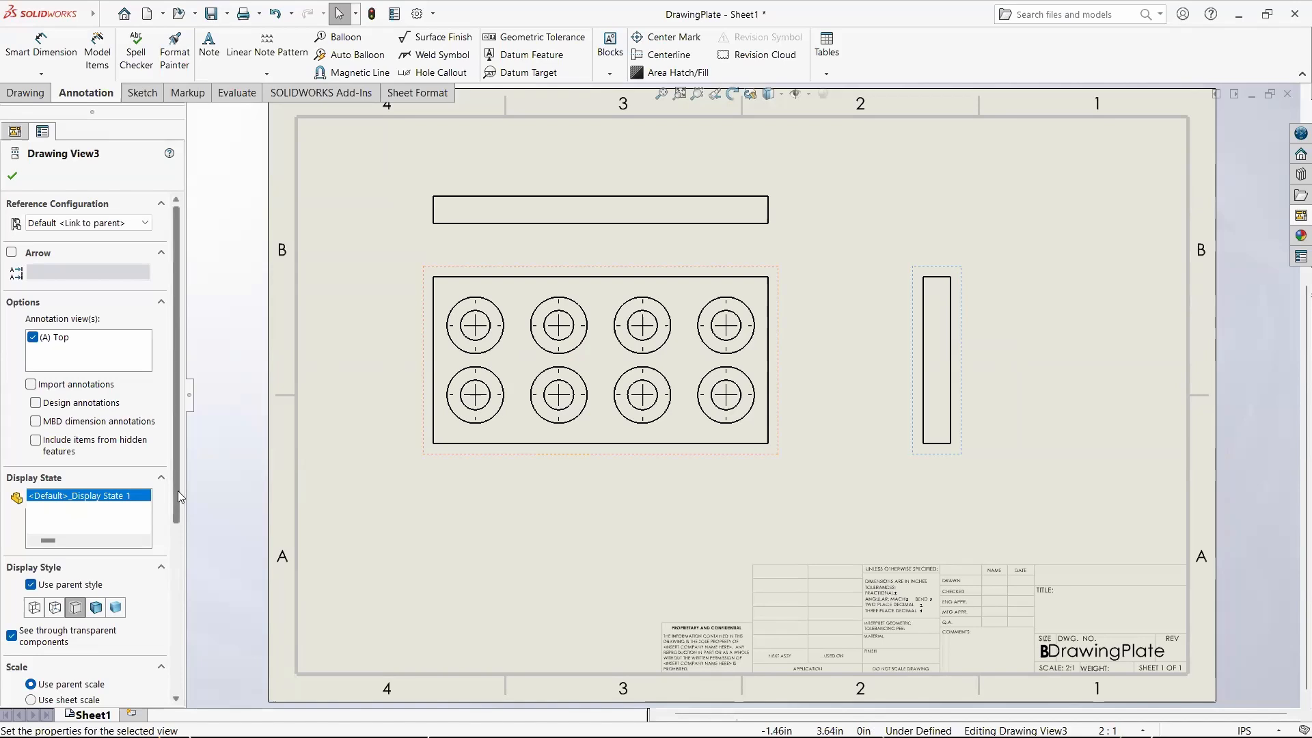
{"action": "scroll", "coordinate": [167, 536], "scroll_direction": "down", "scroll_amount": 1}
{"action": "scroll", "coordinate": [171, 546], "scroll_direction": "down", "scroll_amount": 10}
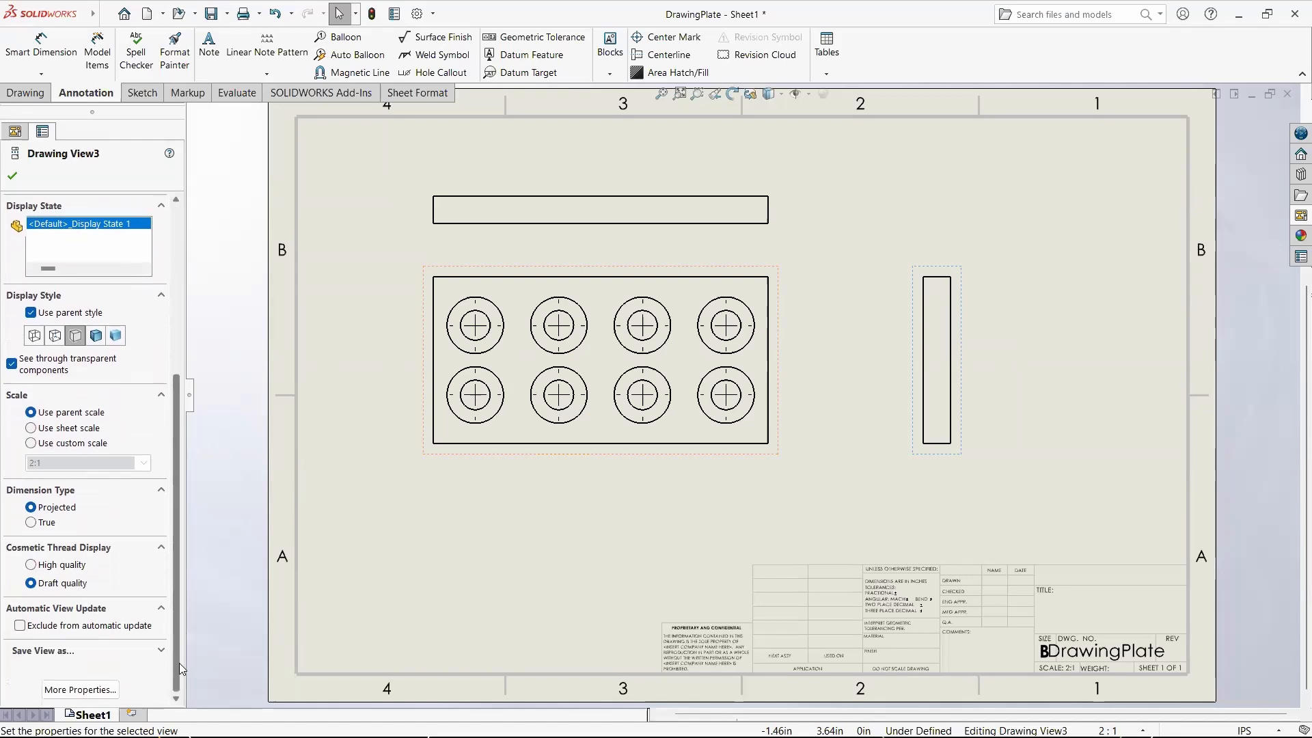
{"action": "scroll", "coordinate": [178, 656], "scroll_direction": "up", "scroll_amount": 2}
{"action": "scroll", "coordinate": [184, 632], "scroll_direction": "down", "scroll_amount": 2}
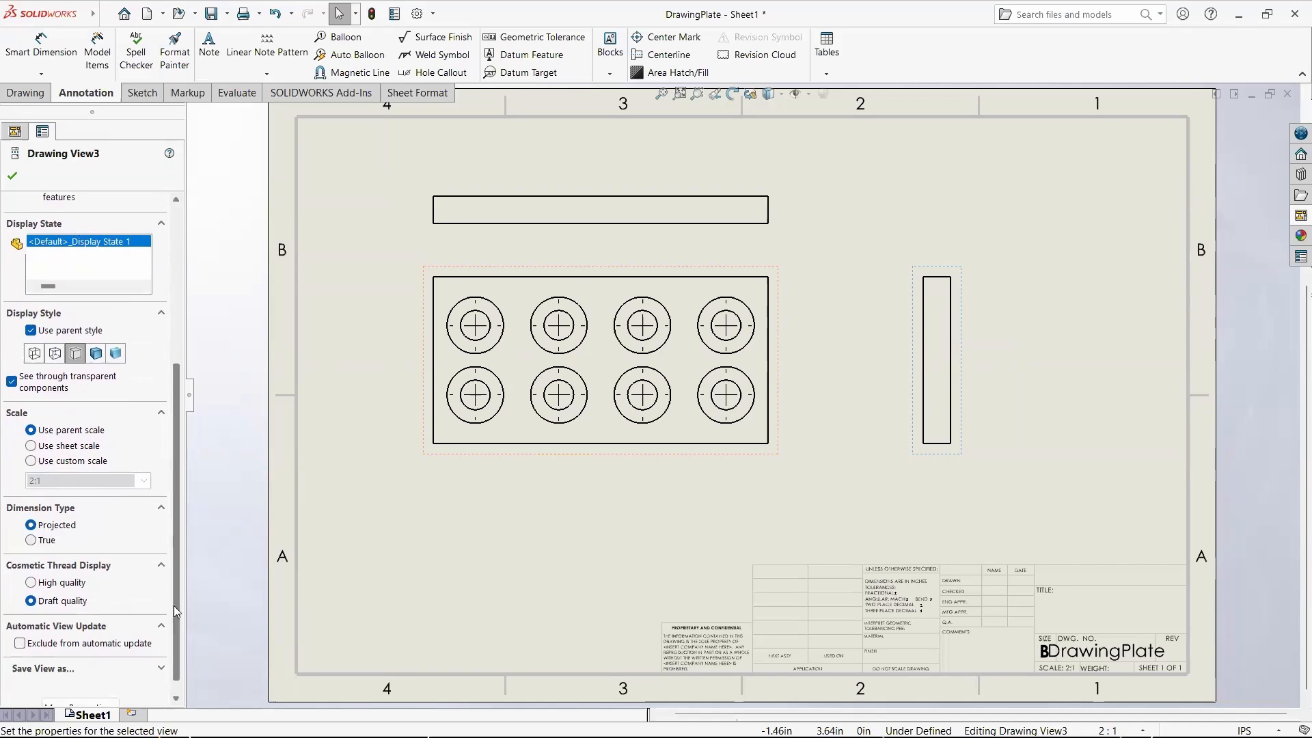
{"action": "left_click_drag", "start_coordinate": [175, 597], "coordinate": [188, 435]}
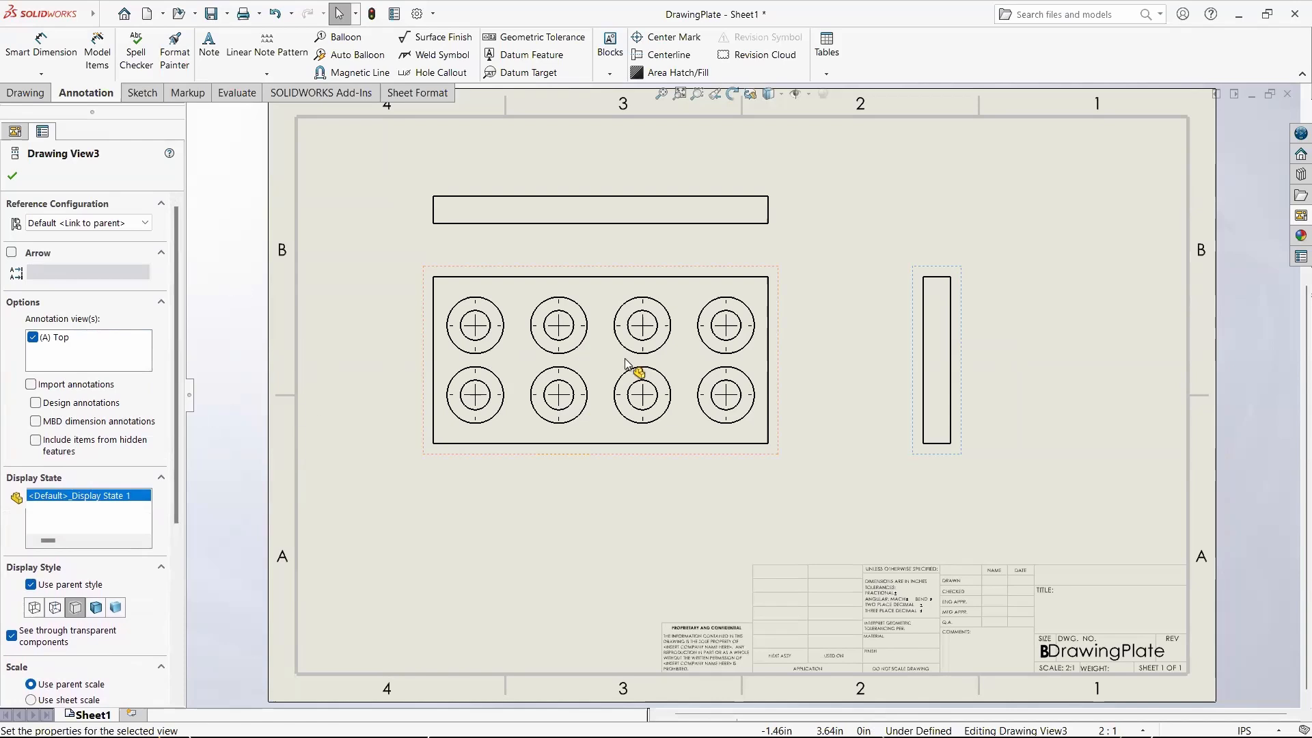
Step: Break the side view's alignment with the plate view
{"action": "right_click", "coordinate": [920, 460]}
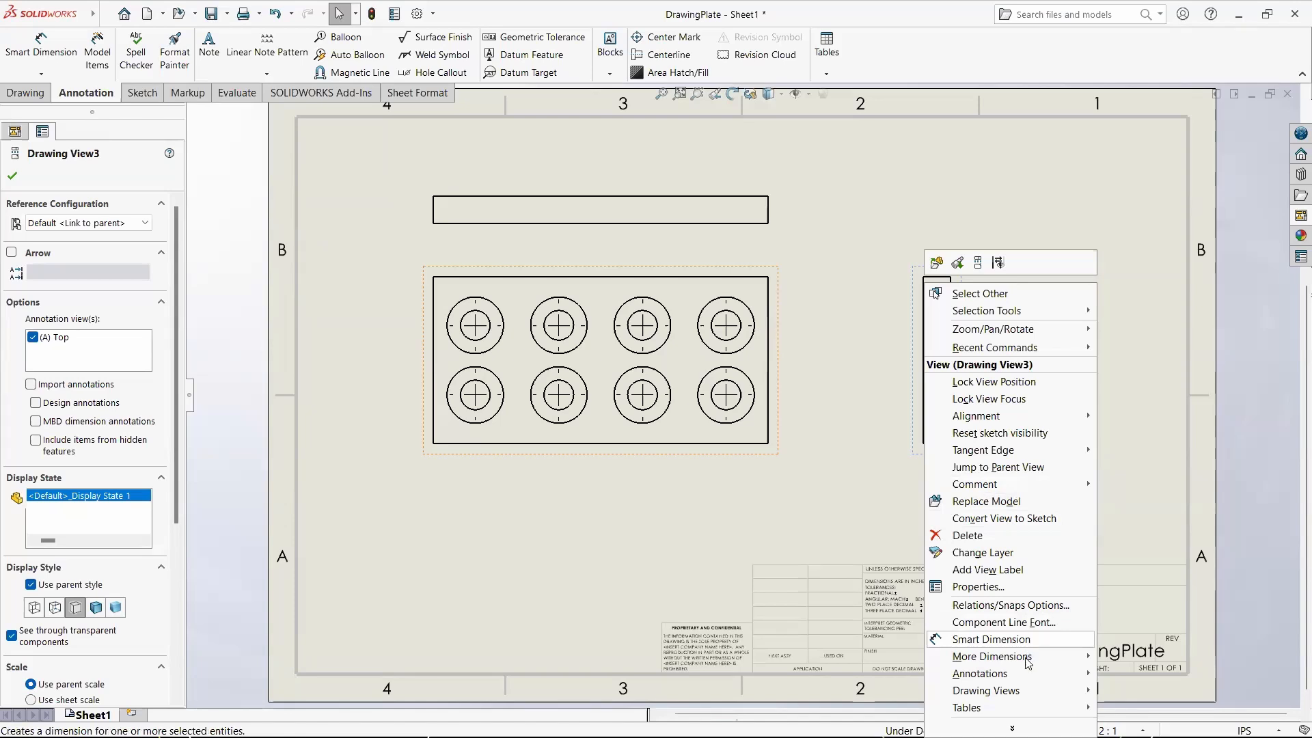
{"action": "mouse_move", "coordinate": [1022, 692]}
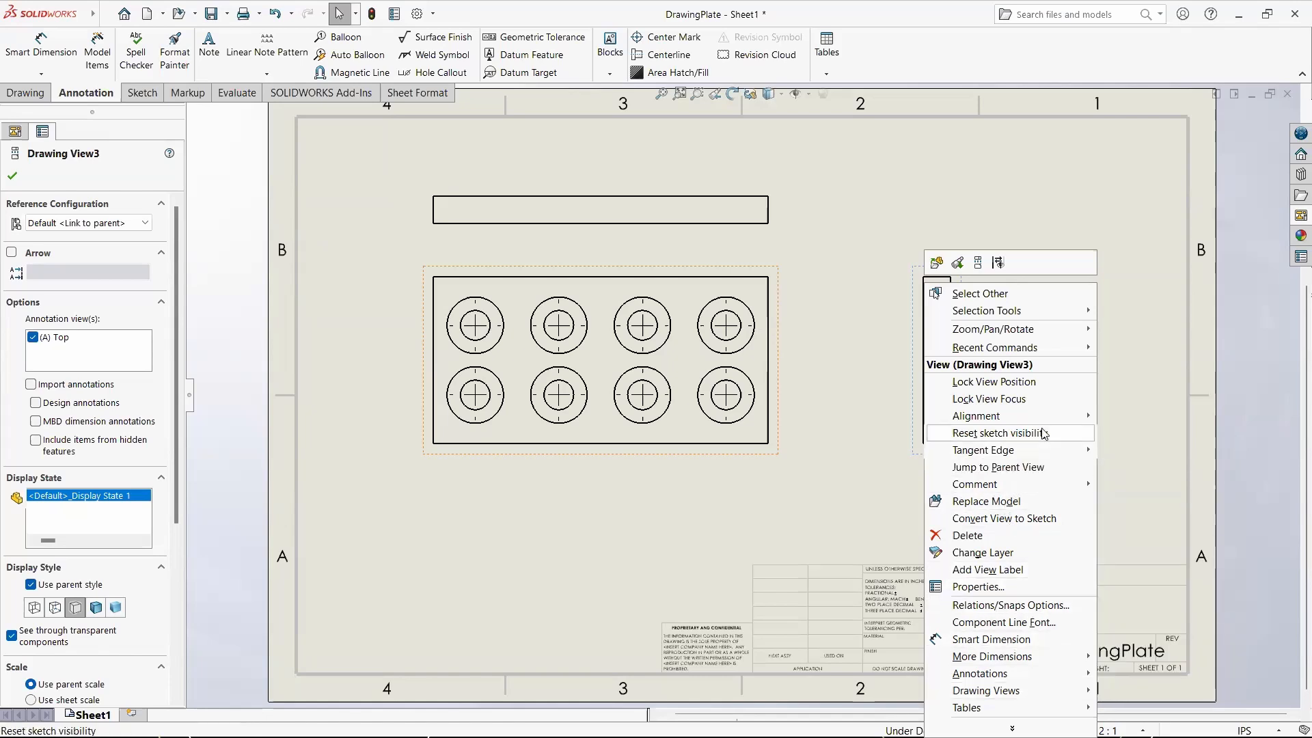
{"action": "mouse_move", "coordinate": [1041, 423]}
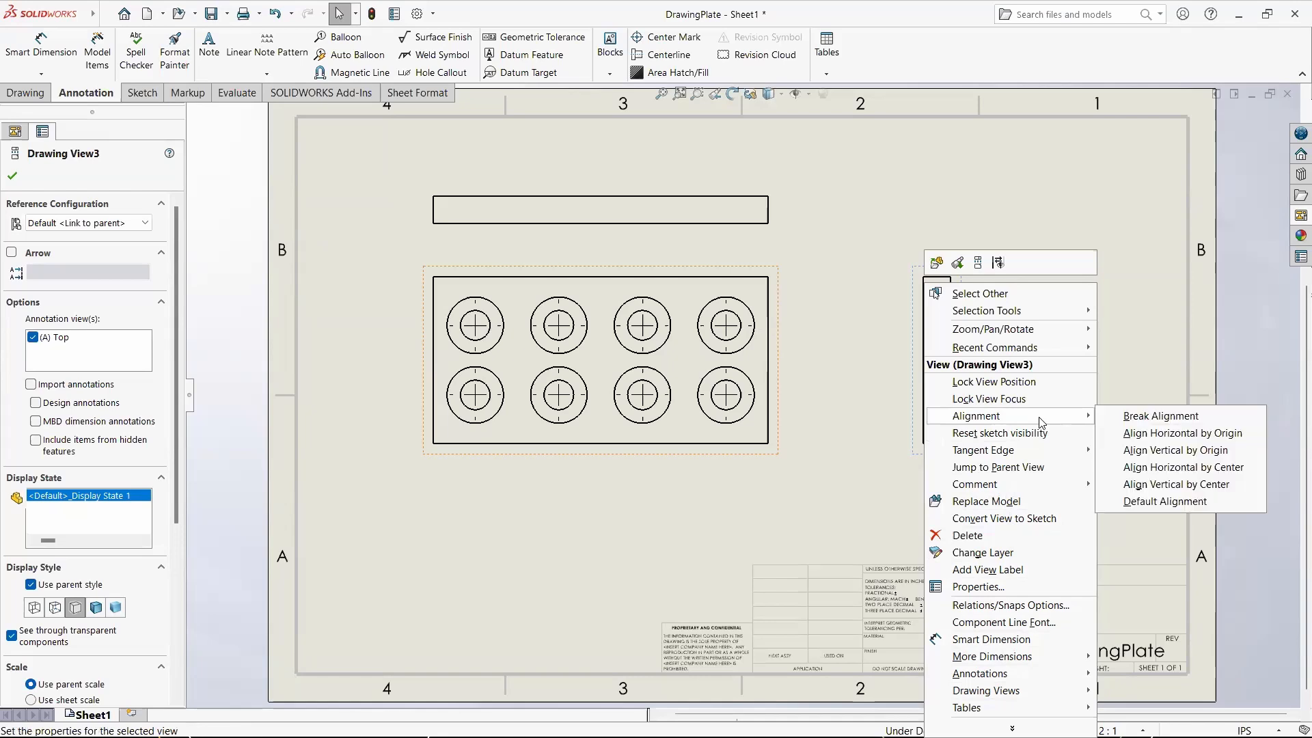
{"action": "left_click", "coordinate": [1118, 427]}
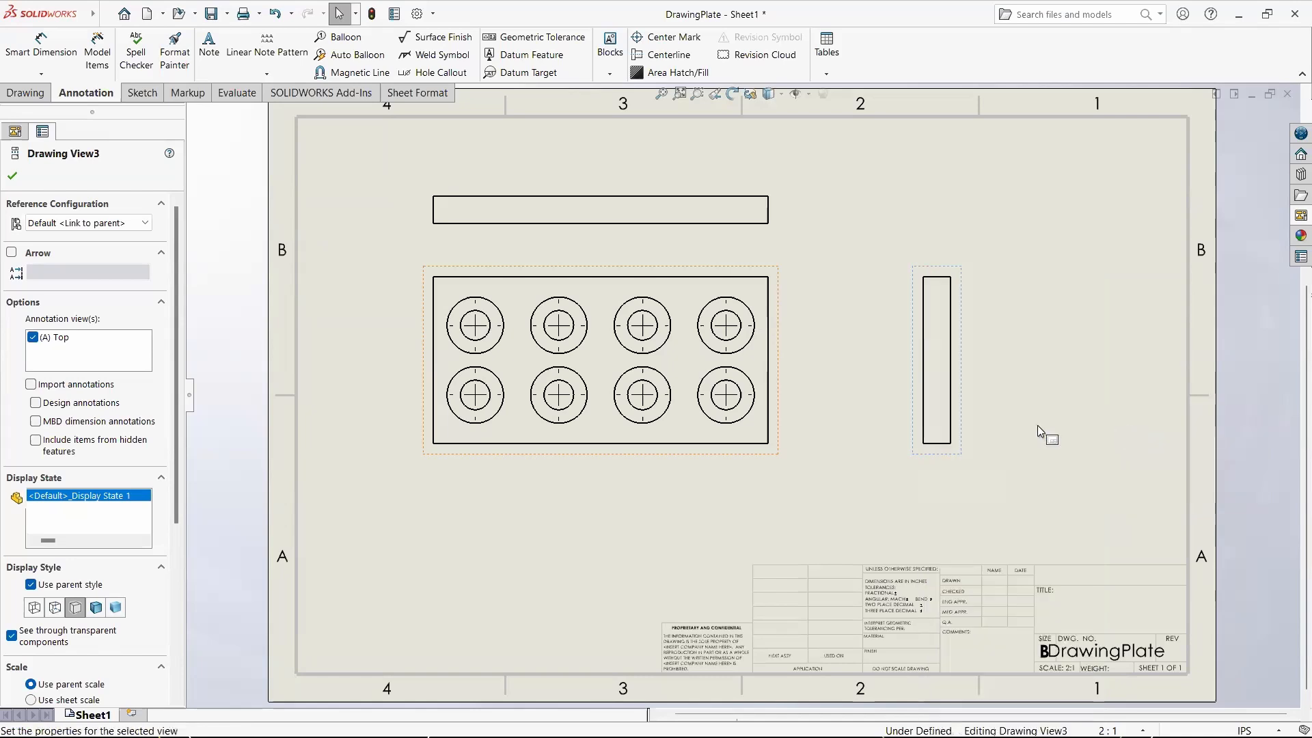
Step: Move the unaligned side view up toward the sheet's upper right area, and delete it from the drawing
{"action": "mouse_move", "coordinate": [968, 445]}
{"action": "left_mouse_down"}
{"action": "mouse_move", "coordinate": [784, 287]}
{"action": "mouse_move", "coordinate": [960, 445]}
{"action": "mouse_move", "coordinate": [983, 363]}
{"action": "mouse_move", "coordinate": [970, 437]}
{"action": "left_mouse_up"}
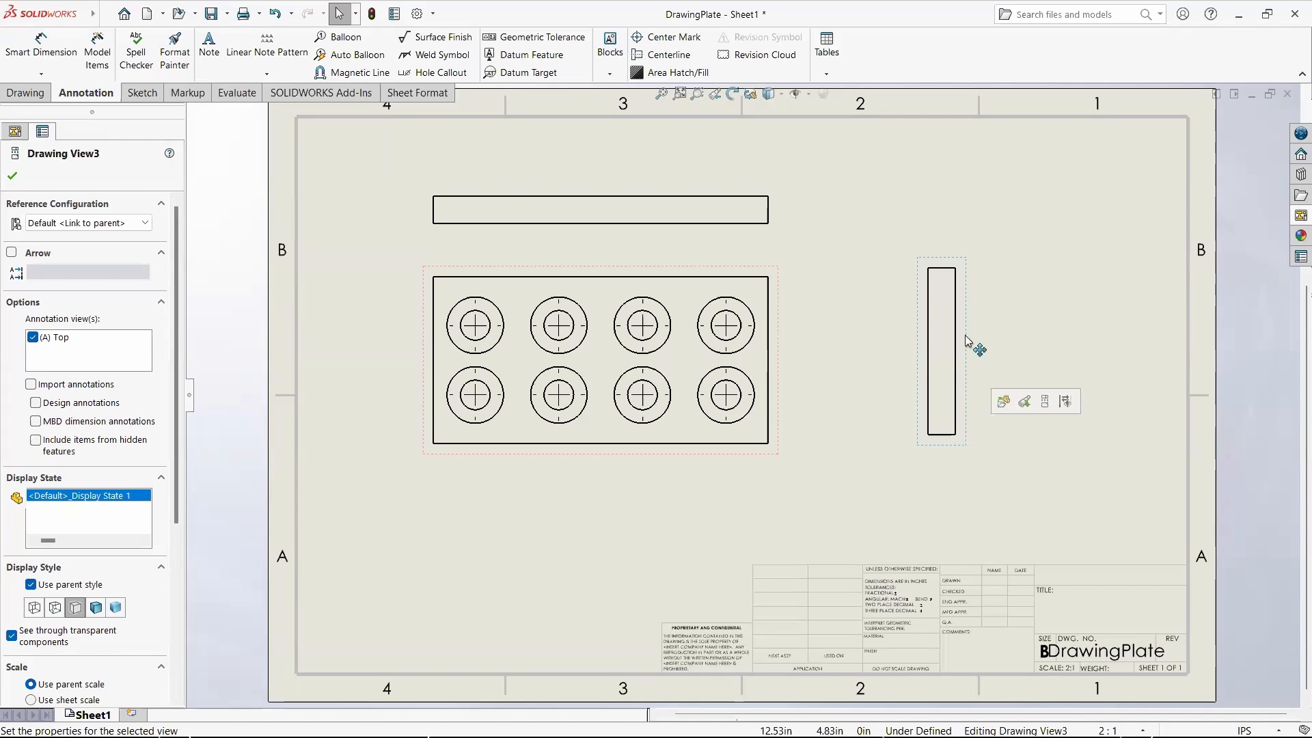
{"action": "mouse_move", "coordinate": [966, 351]}
{"action": "left_mouse_down"}
{"action": "mouse_move", "coordinate": [871, 348]}
{"action": "mouse_move", "coordinate": [1001, 305]}
{"action": "mouse_move", "coordinate": [988, 260]}
{"action": "left_mouse_up"}
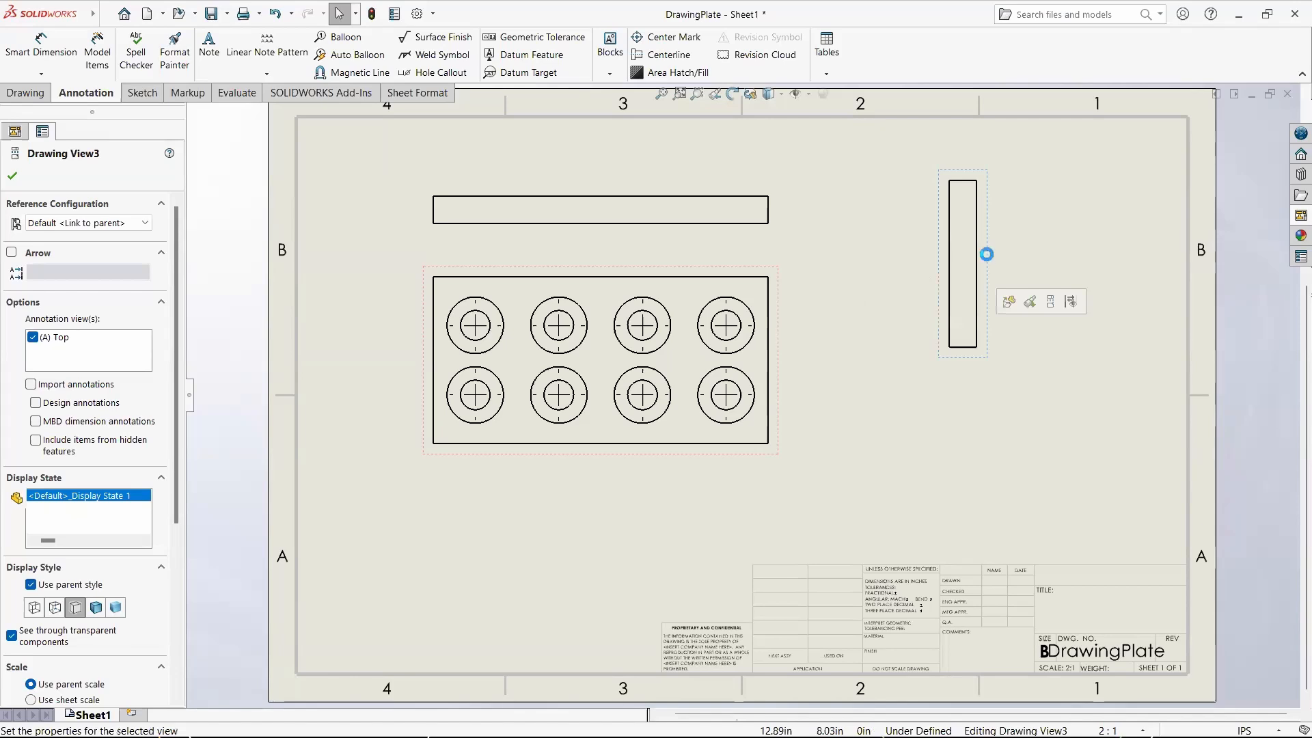
{"action": "key", "text": "Delete"}
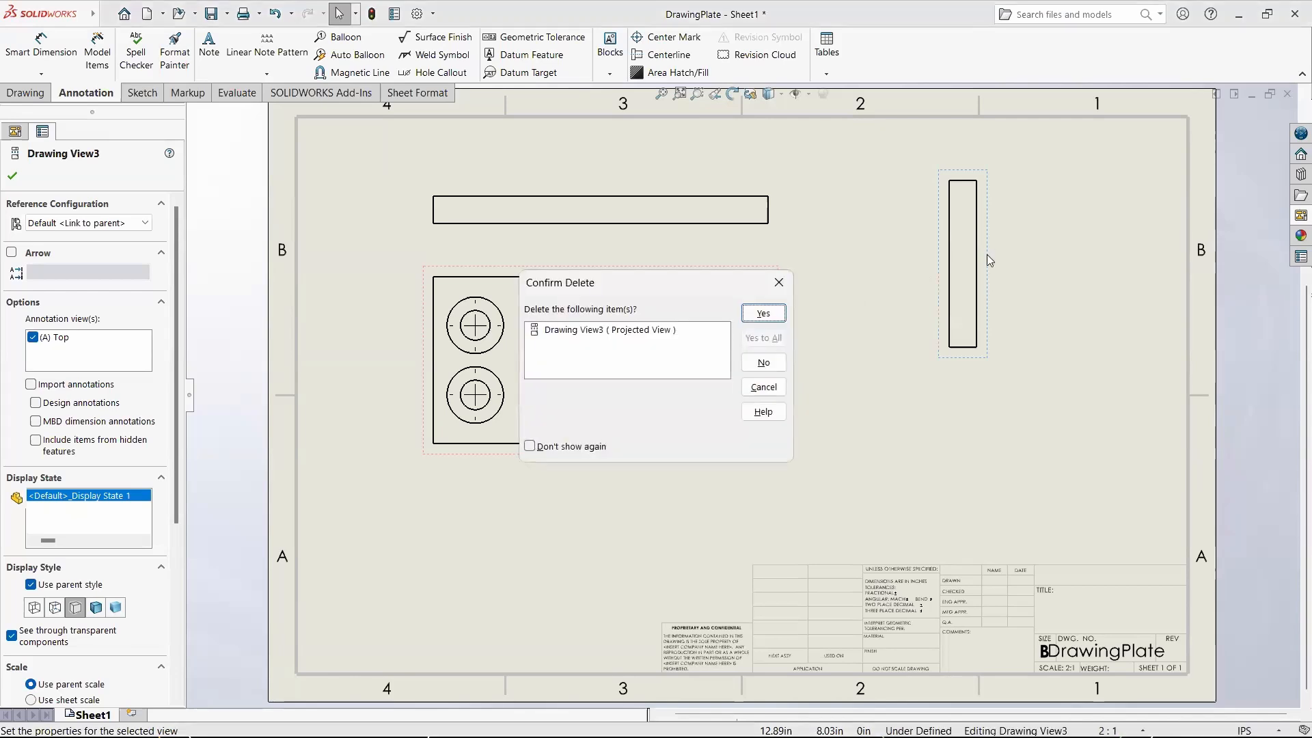
{"action": "left_click", "coordinate": [762, 315]}
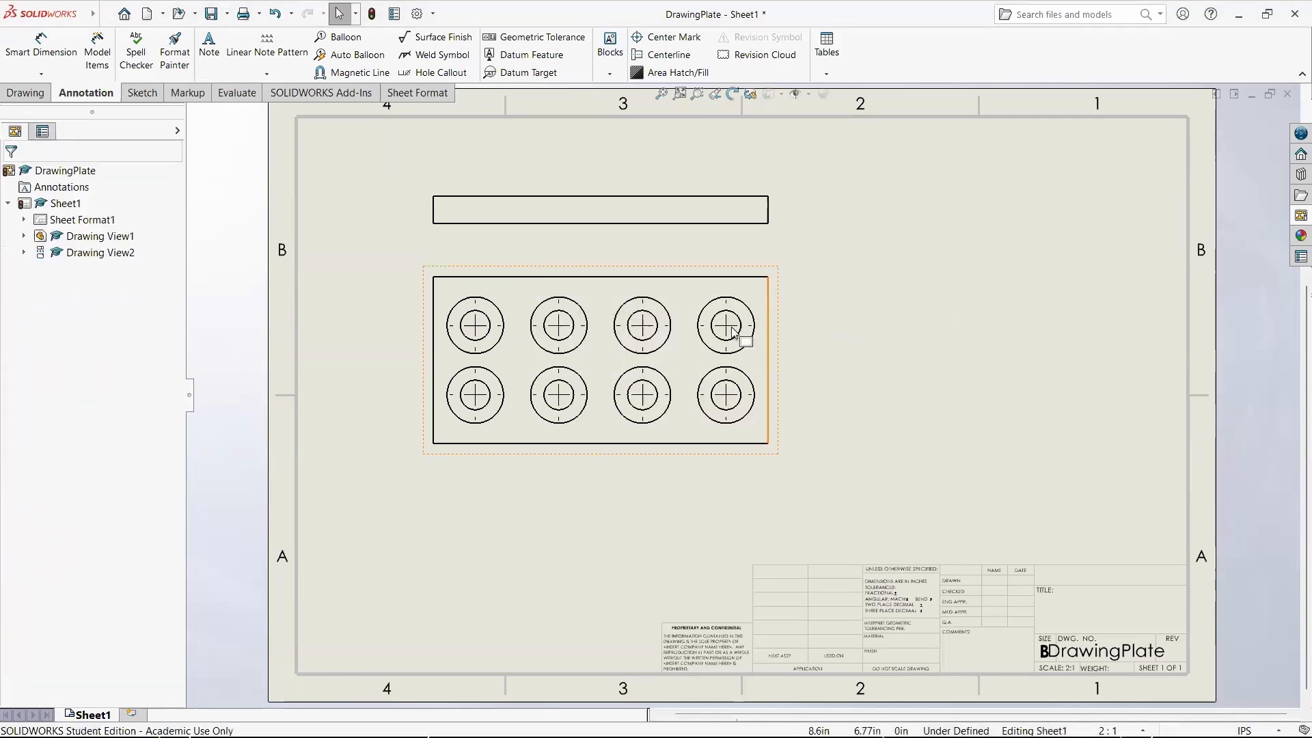
Step: Project a new aligned side view from the plate view and place it to the right of the plate
{"action": "left_click", "coordinate": [528, 273]}
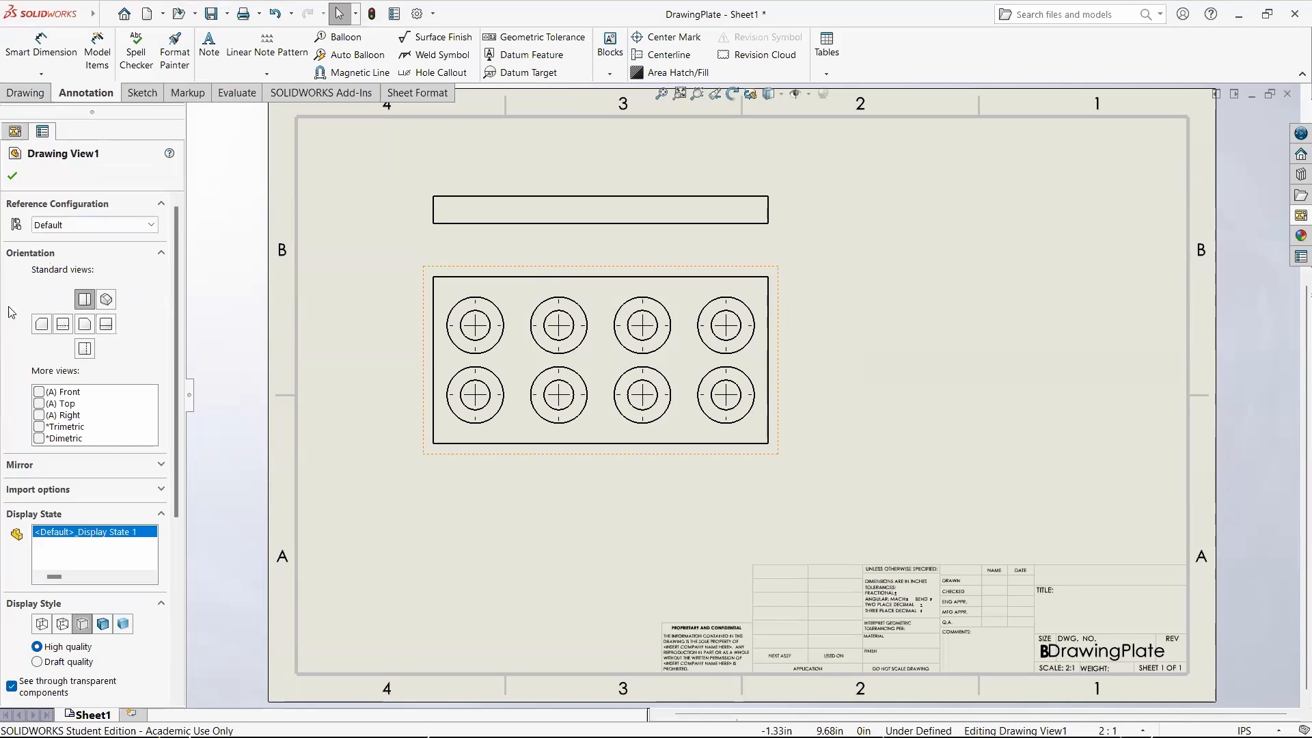
{"action": "scroll", "coordinate": [86, 321], "scroll_direction": "down", "scroll_amount": 5}
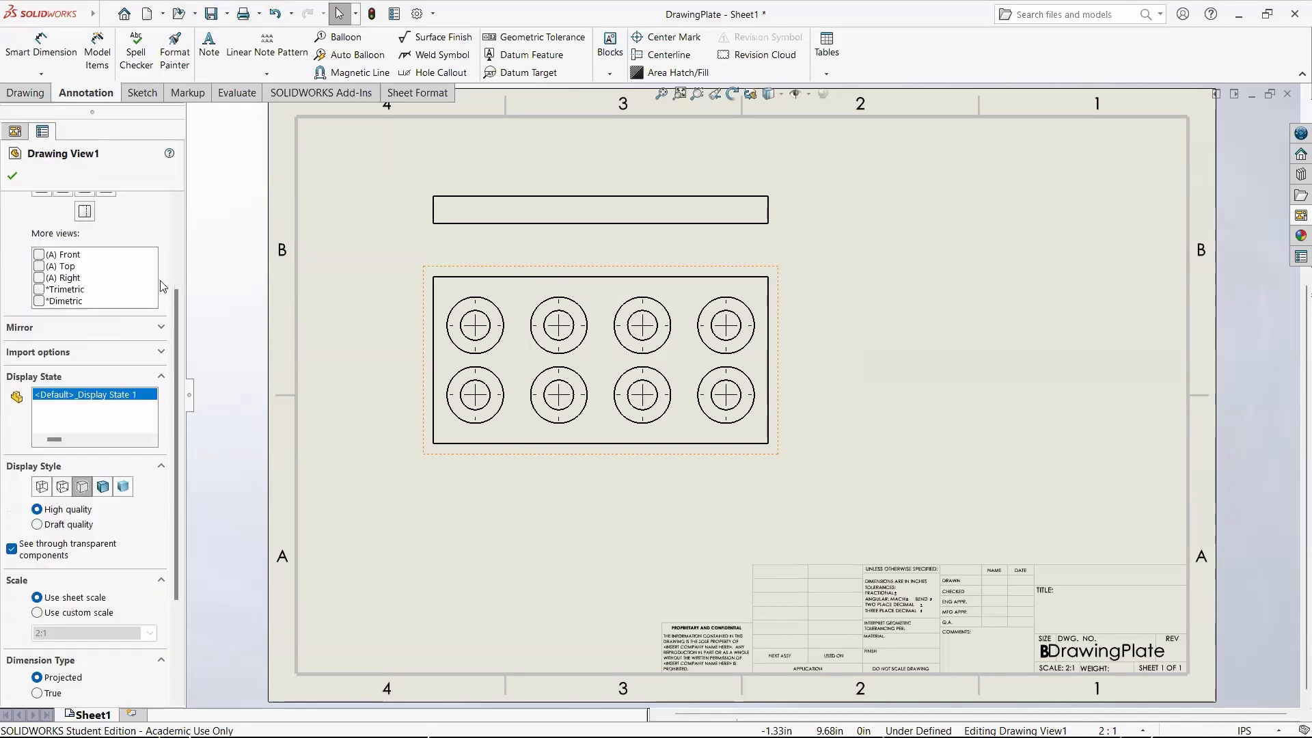
{"action": "scroll", "coordinate": [86, 165], "scroll_direction": "up", "scroll_amount": 5}
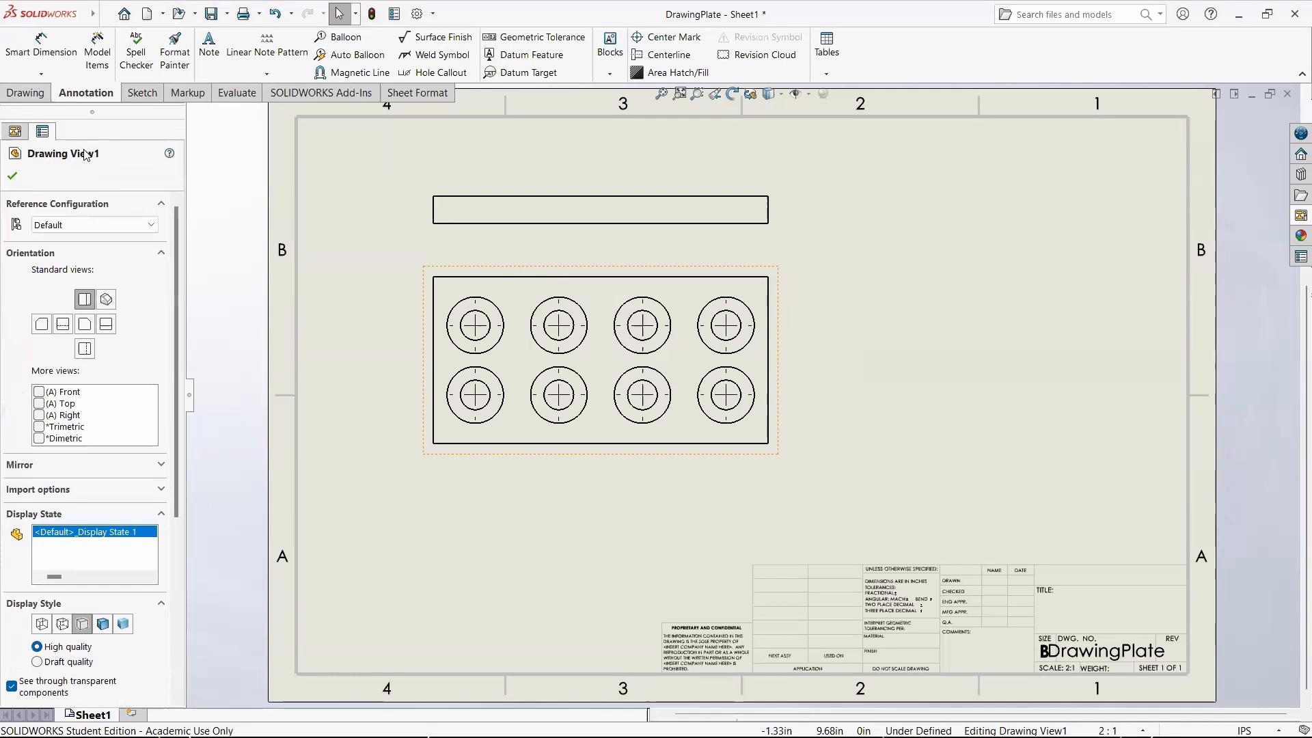
{"action": "left_click", "coordinate": [29, 97]}
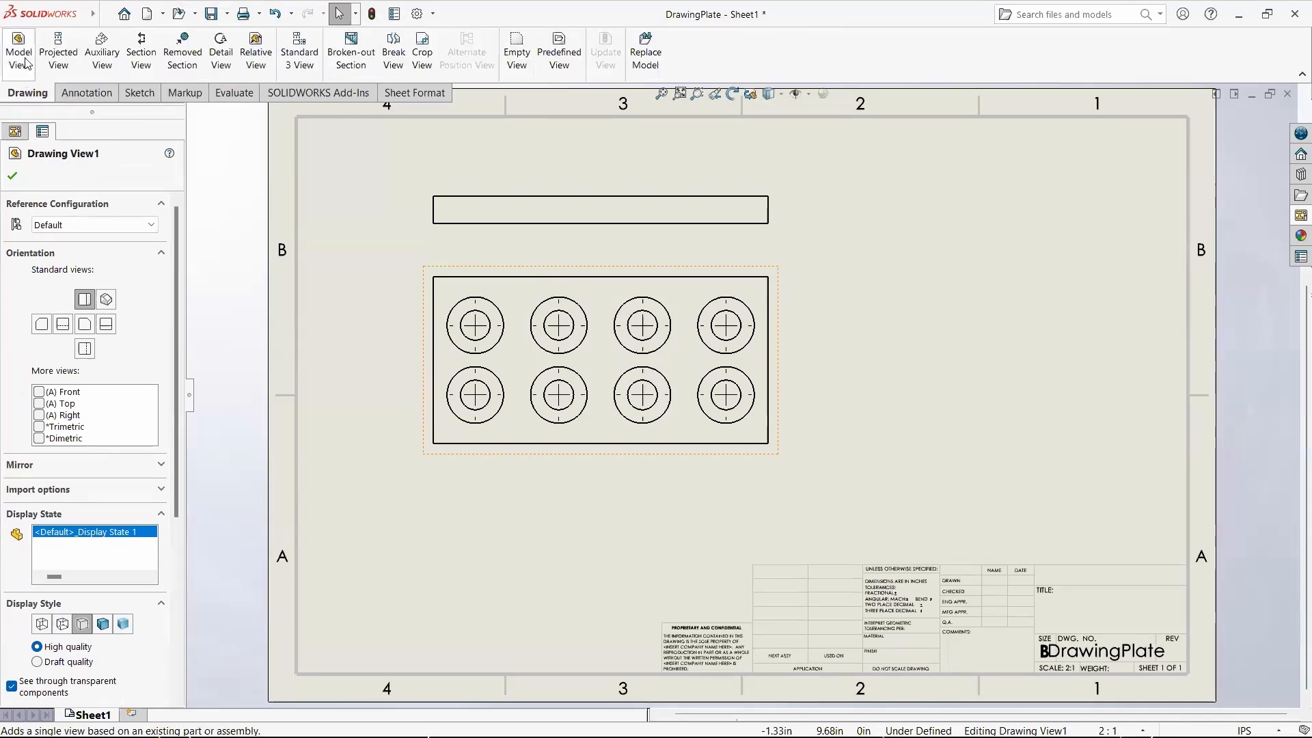
{"action": "left_click", "coordinate": [61, 61]}
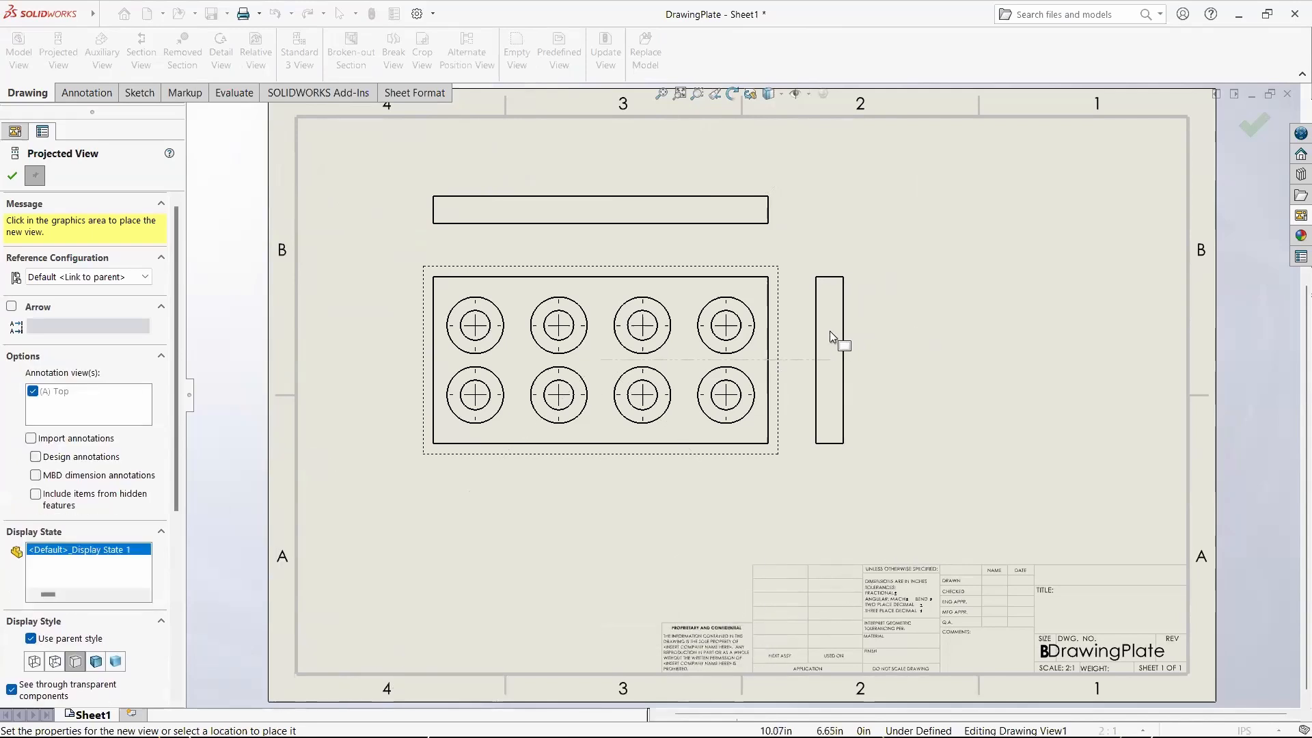
{"action": "left_click", "coordinate": [868, 328]}
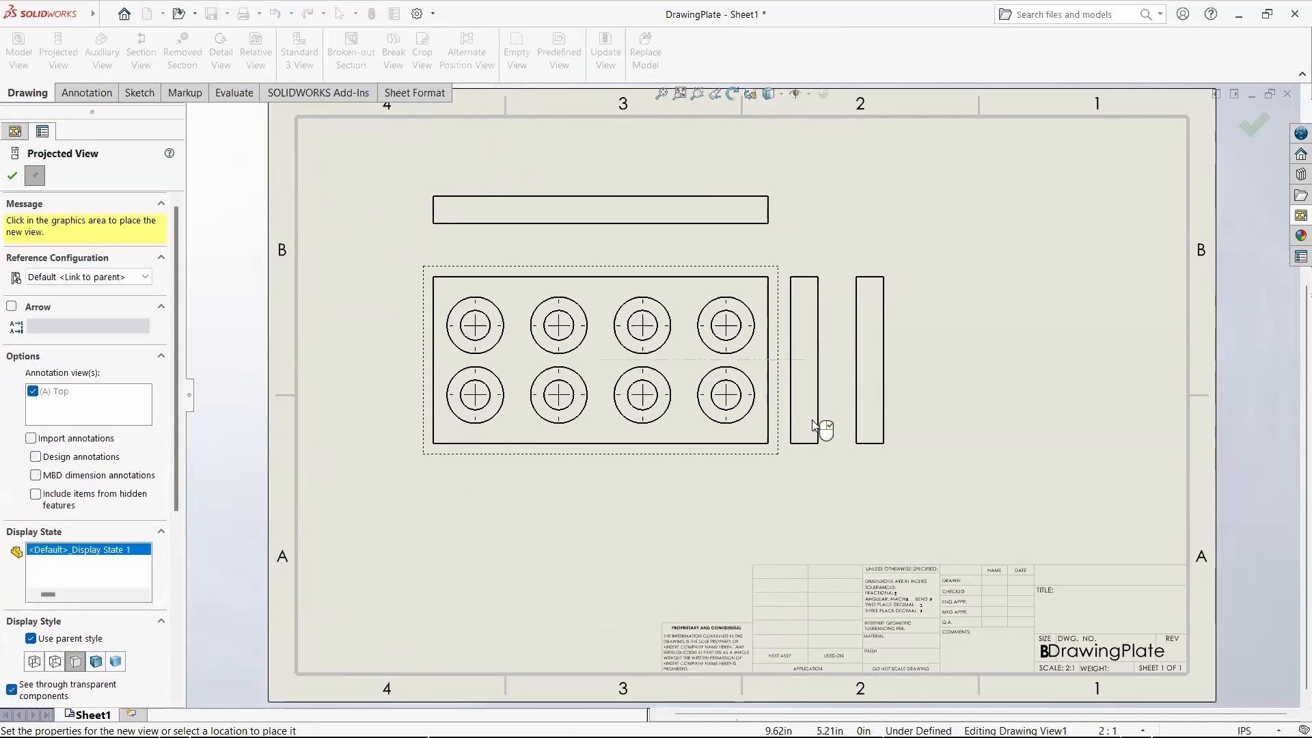
{"action": "right_click", "coordinate": [810, 413]}
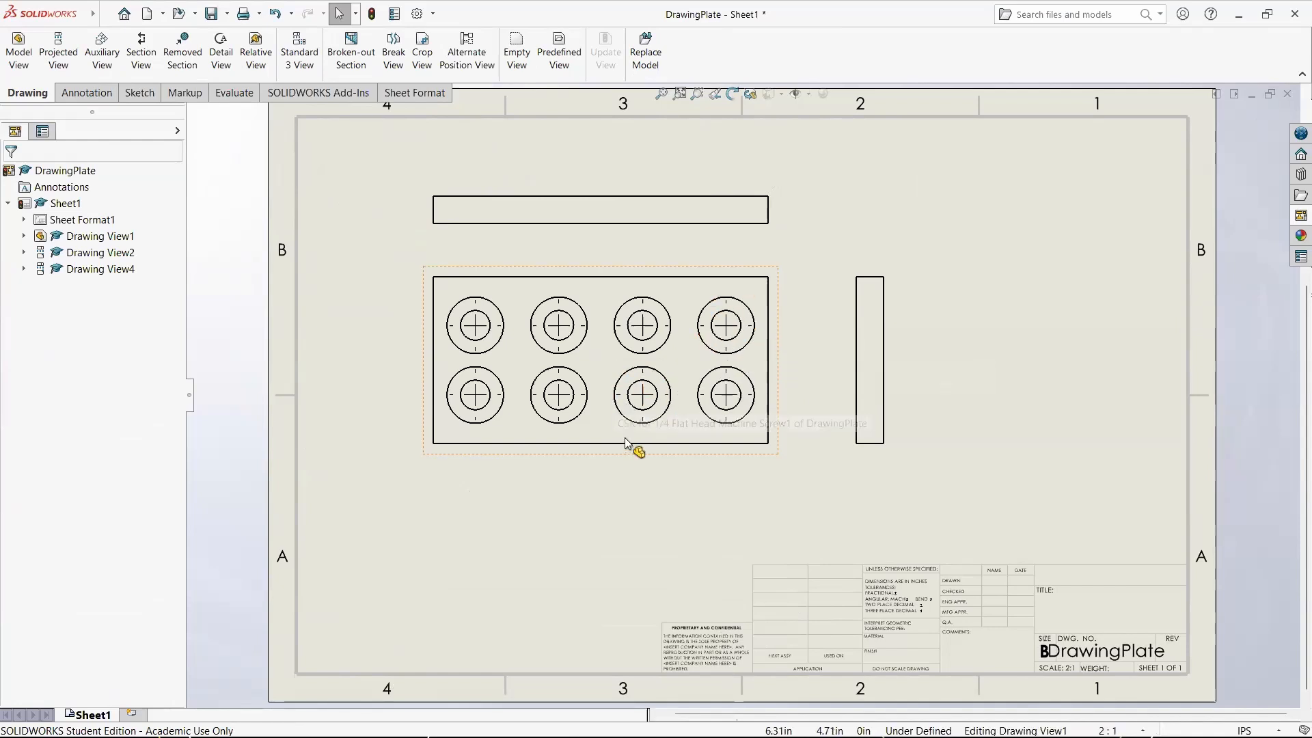
Step: Project a view of the plate's underside from the side view and place it to the right of it
{"action": "left_click", "coordinate": [856, 462]}
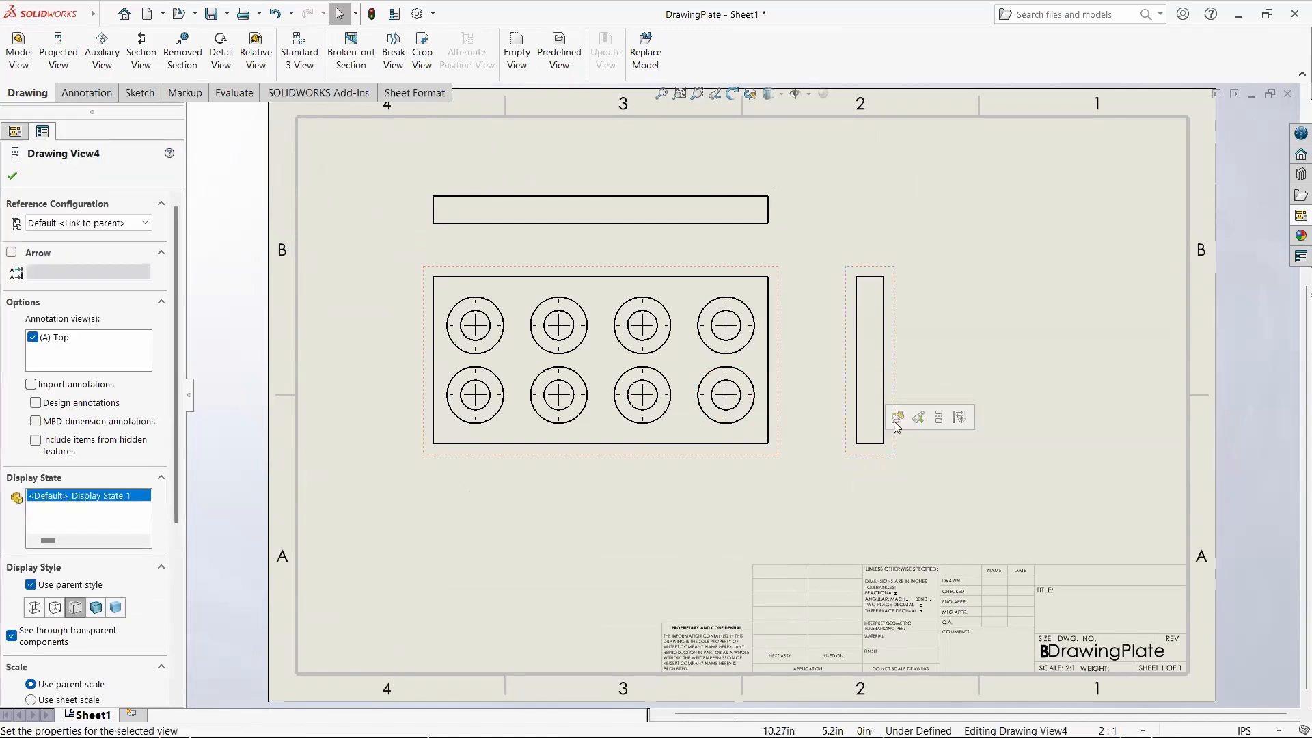
{"action": "left_click", "coordinate": [65, 64]}
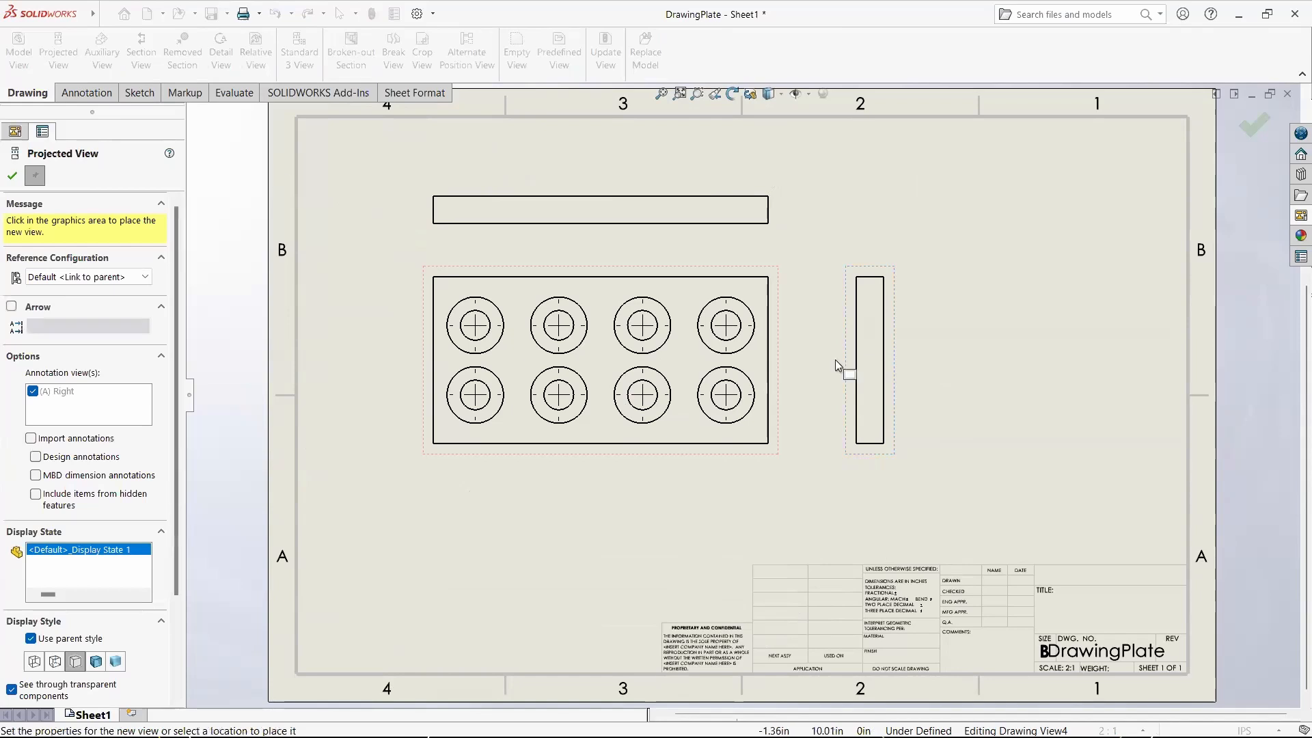
{"action": "left_click", "coordinate": [928, 354]}
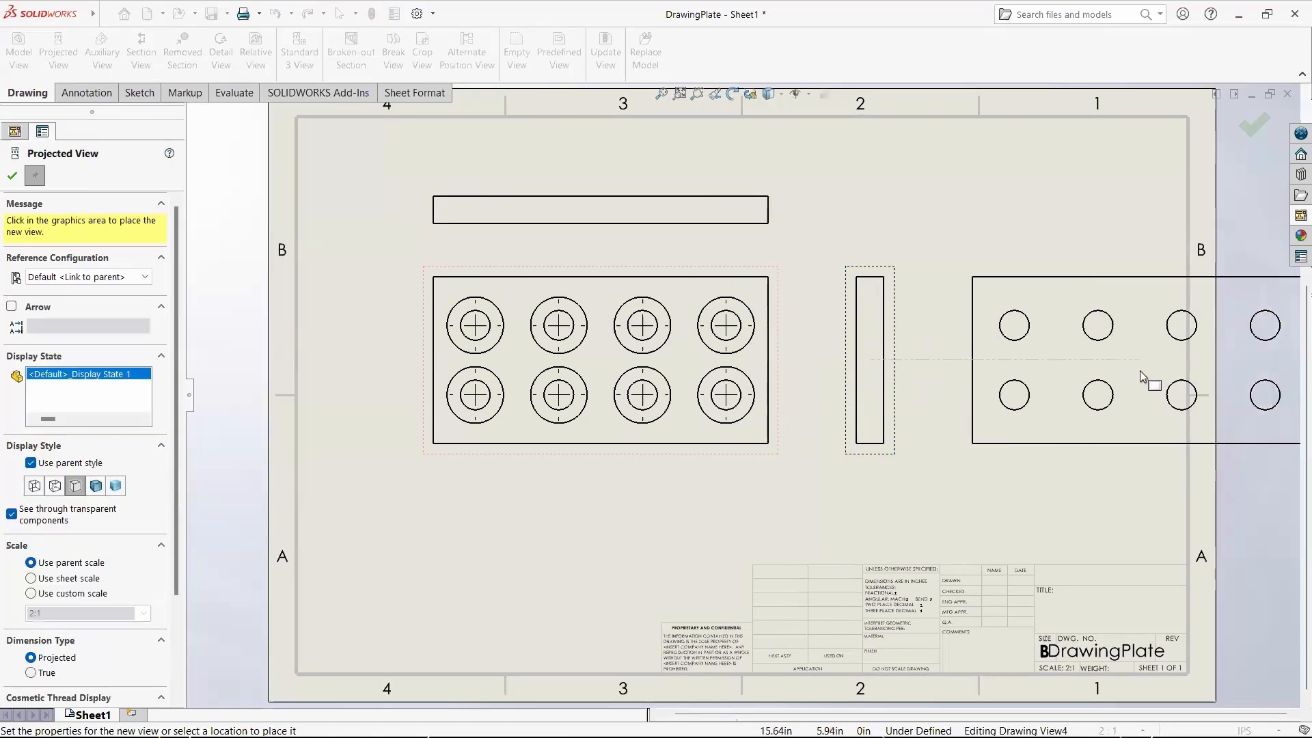
{"action": "left_click", "coordinate": [1141, 369]}
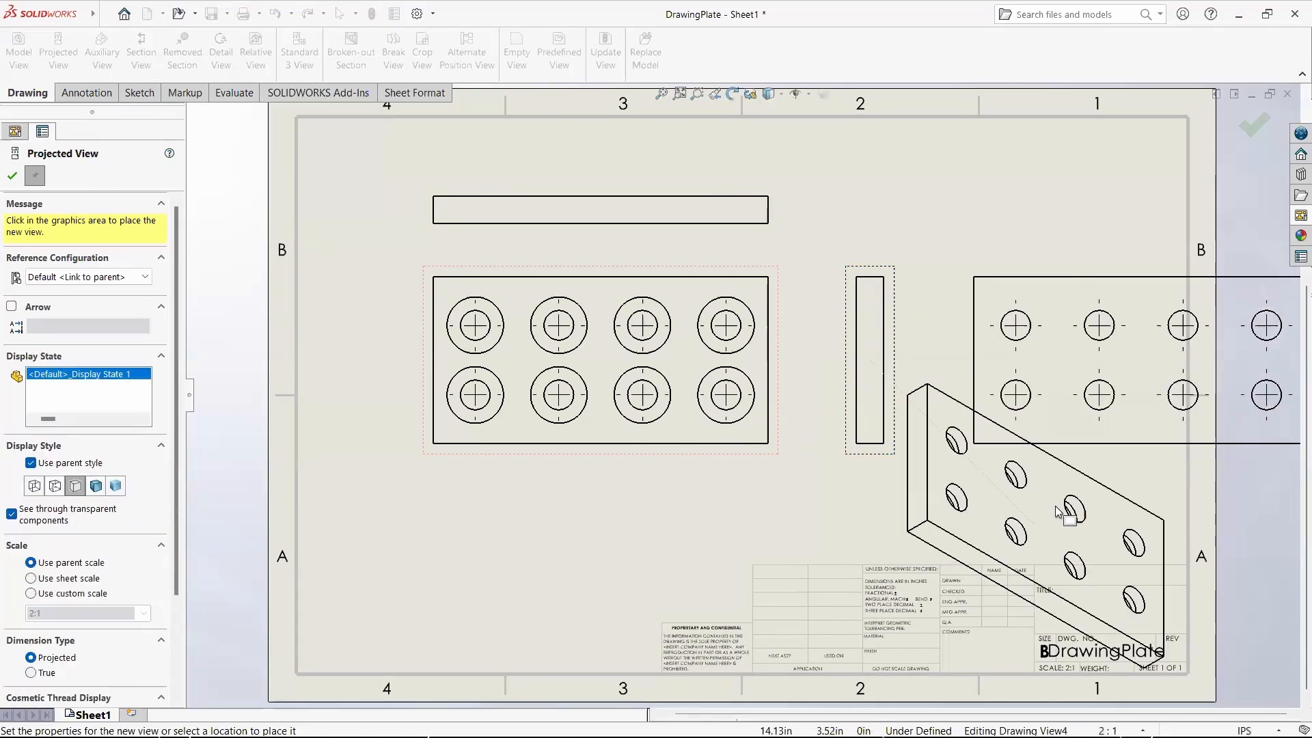
{"action": "key", "text": "Escape"}
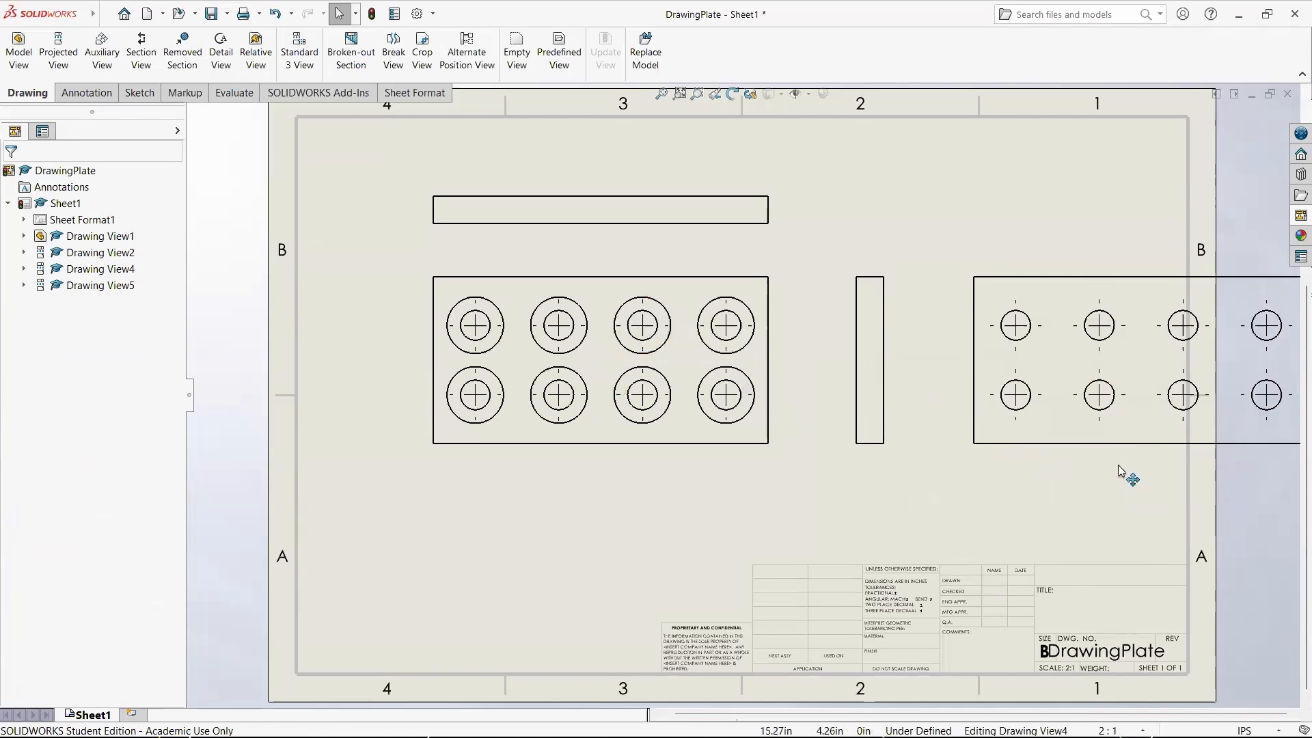
Step: Delete the projected underside view that runs past the sheet's right border
{"action": "left_click", "coordinate": [1088, 460]}
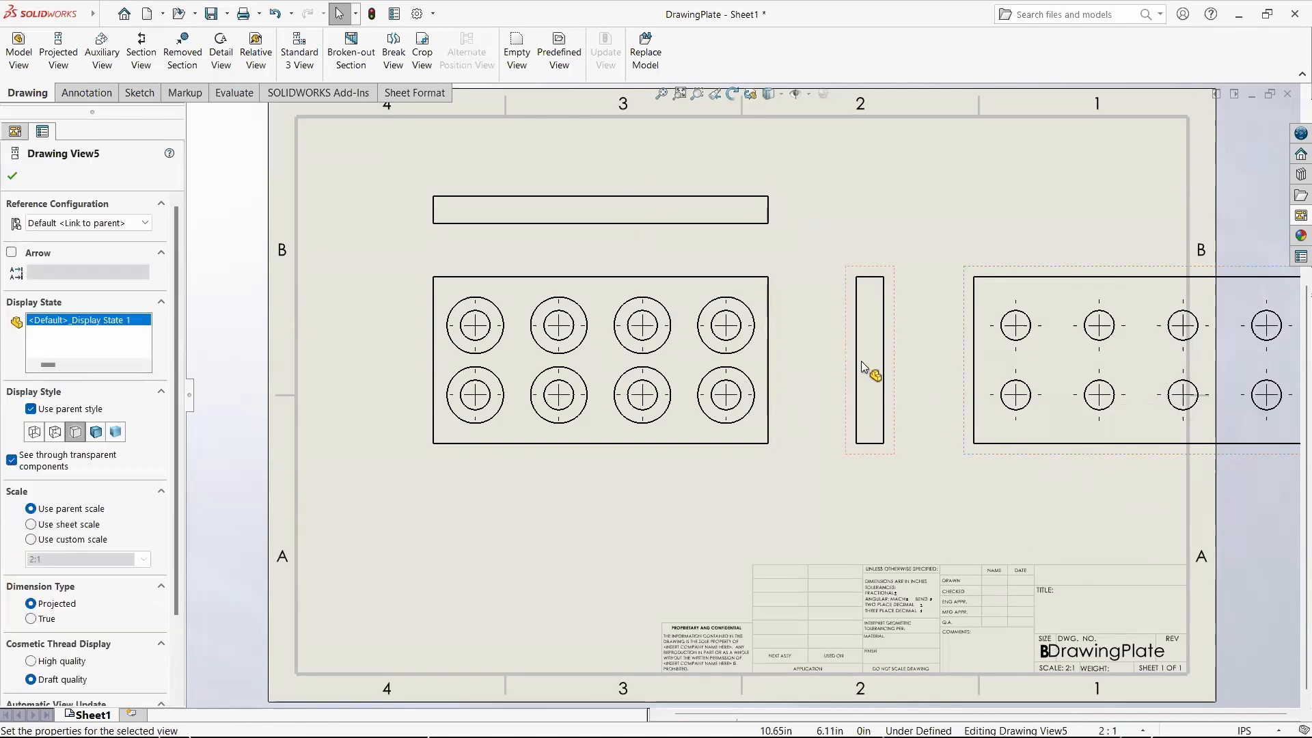
{"action": "left_click", "coordinate": [887, 501]}
{"action": "left_click", "coordinate": [1019, 458]}
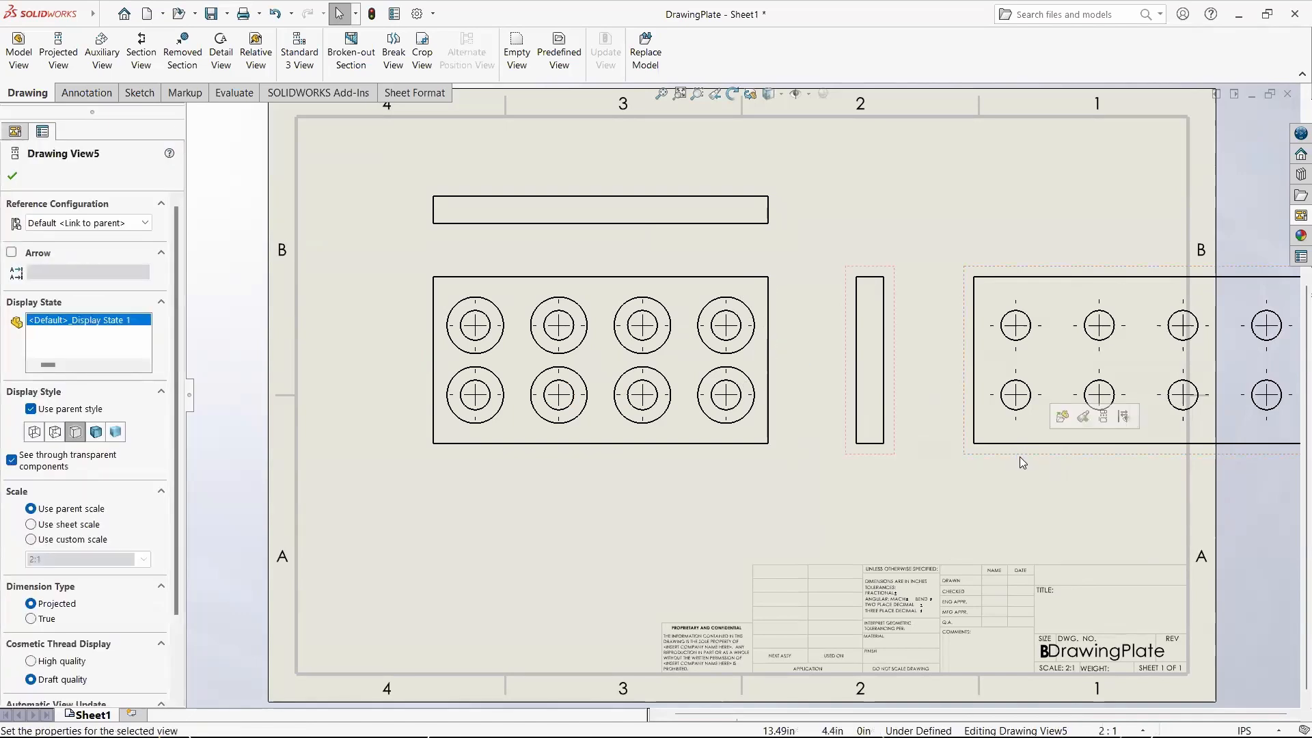
{"action": "key", "text": "Delete"}
{"action": "left_click", "coordinate": [764, 314]}
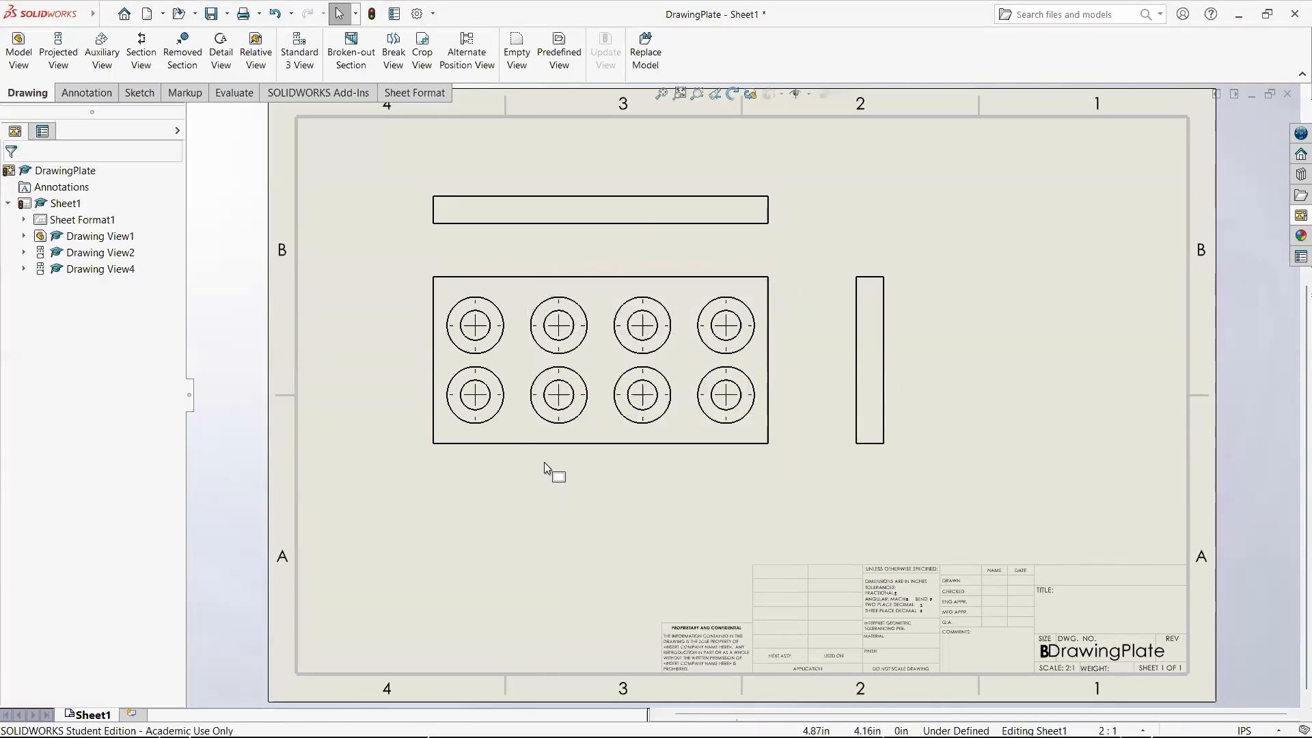
Step: Move the base plate view down and to the left on the sheet, and deselect it
{"action": "mouse_move", "coordinate": [545, 465]}
{"action": "left_mouse_down"}
{"action": "mouse_move", "coordinate": [530, 506]}
{"action": "mouse_move", "coordinate": [509, 519]}
{"action": "mouse_move", "coordinate": [496, 508]}
{"action": "left_mouse_up"}
{"action": "left_click", "coordinate": [560, 556]}
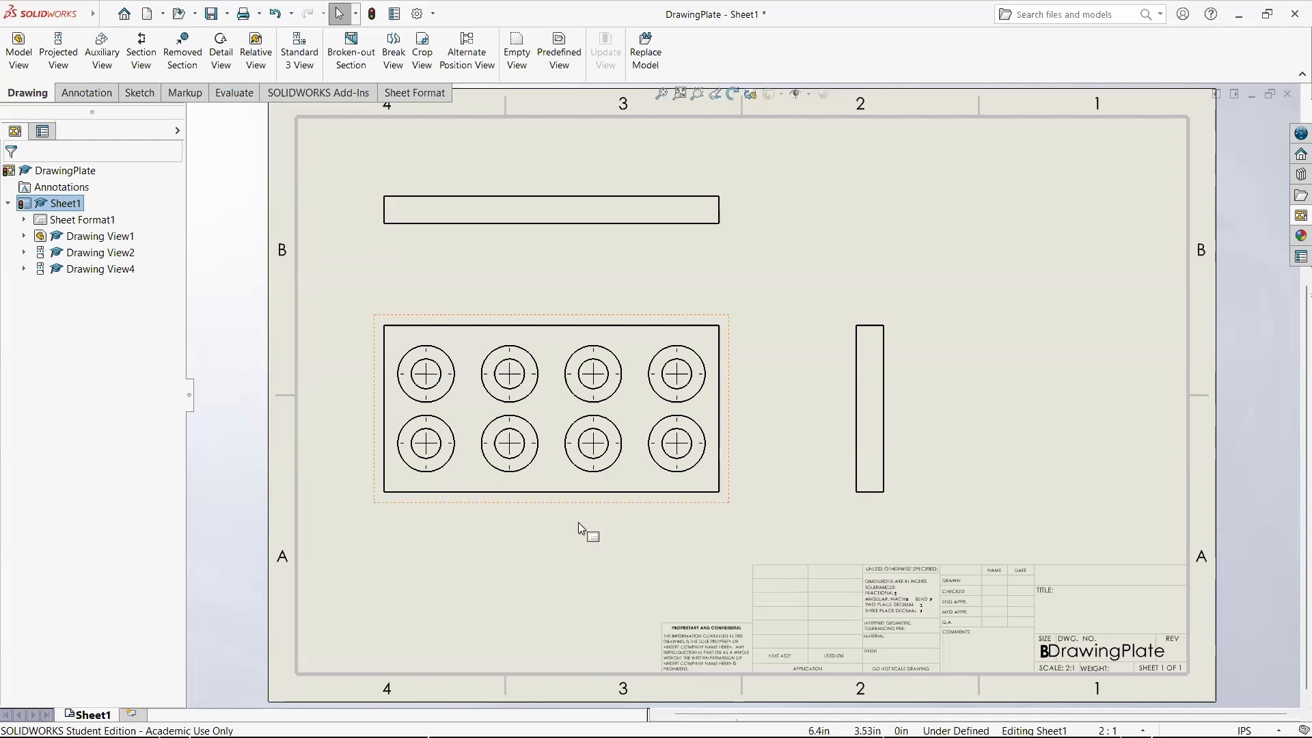
Step: Dimension the plate's thickness in the top view, placing the value to the view's lower left
{"action": "left_click", "coordinate": [87, 97]}
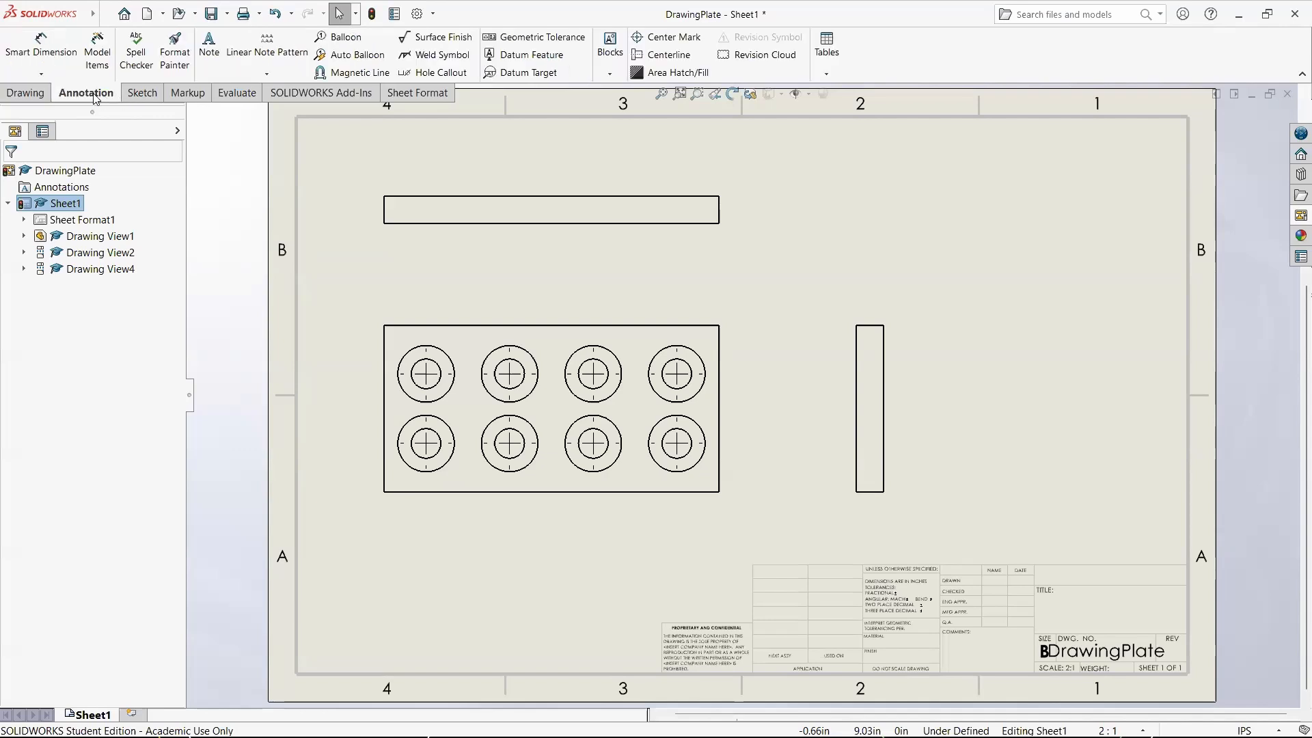
{"action": "left_click", "coordinate": [42, 50]}
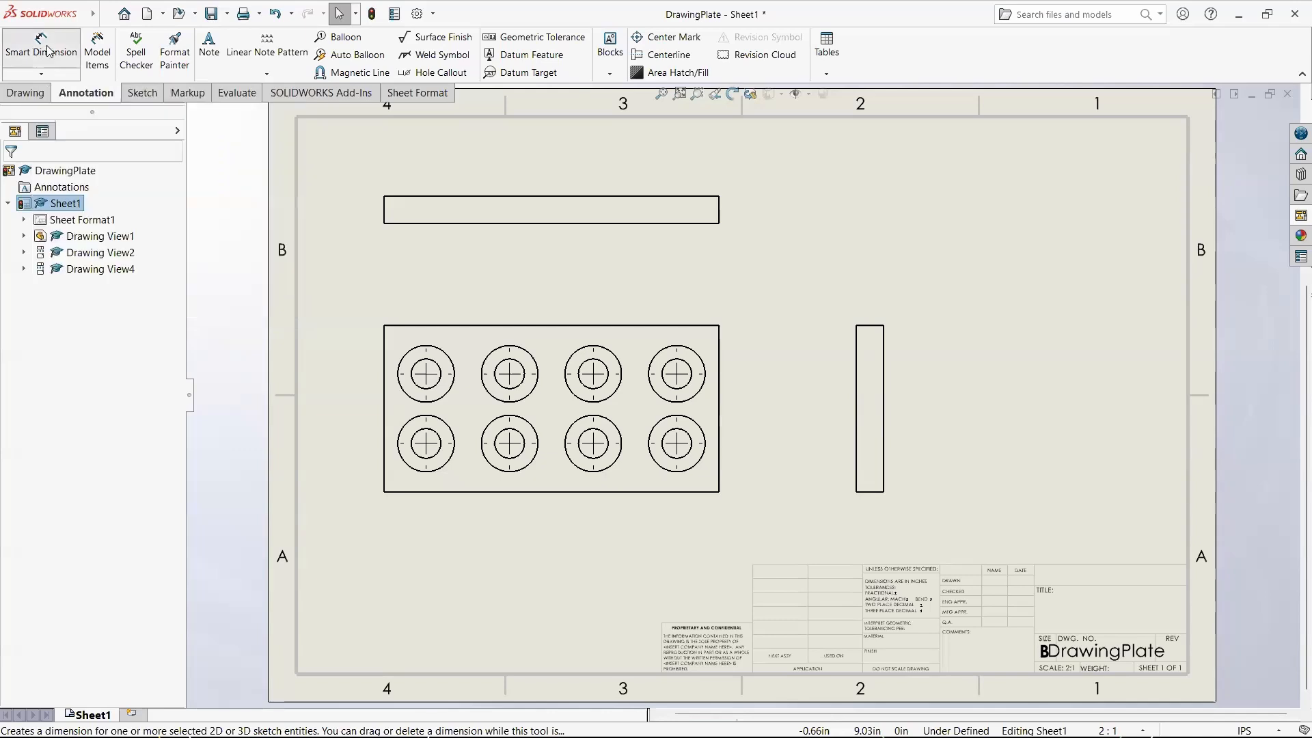
{"action": "left_click", "coordinate": [406, 198]}
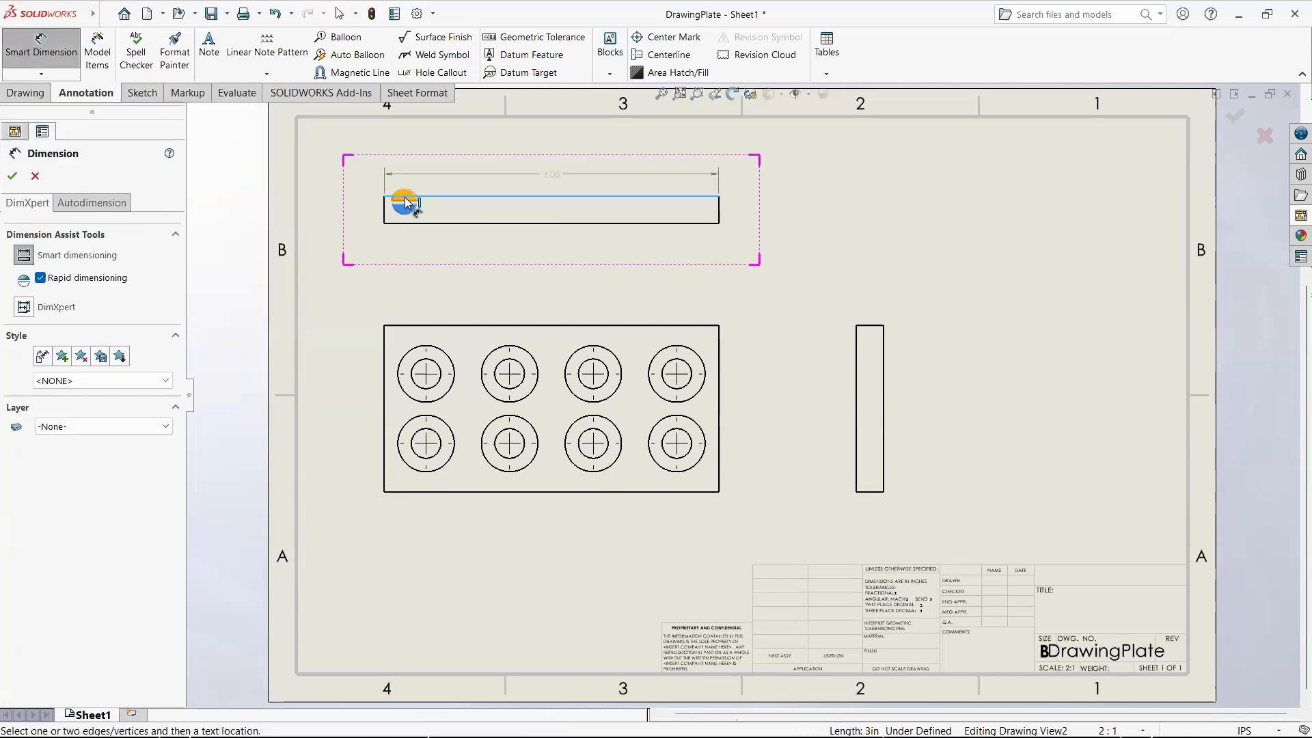
{"action": "left_click", "coordinate": [409, 230]}
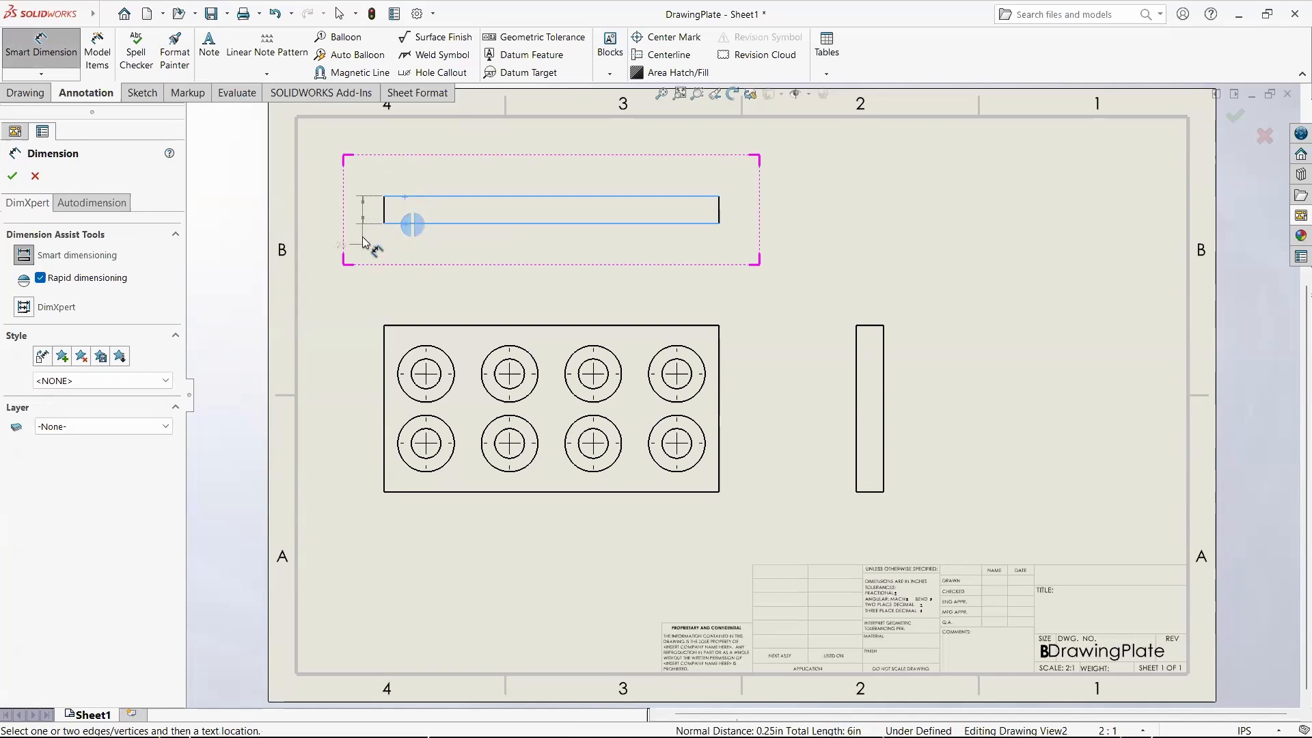
{"action": "left_click", "coordinate": [361, 248]}
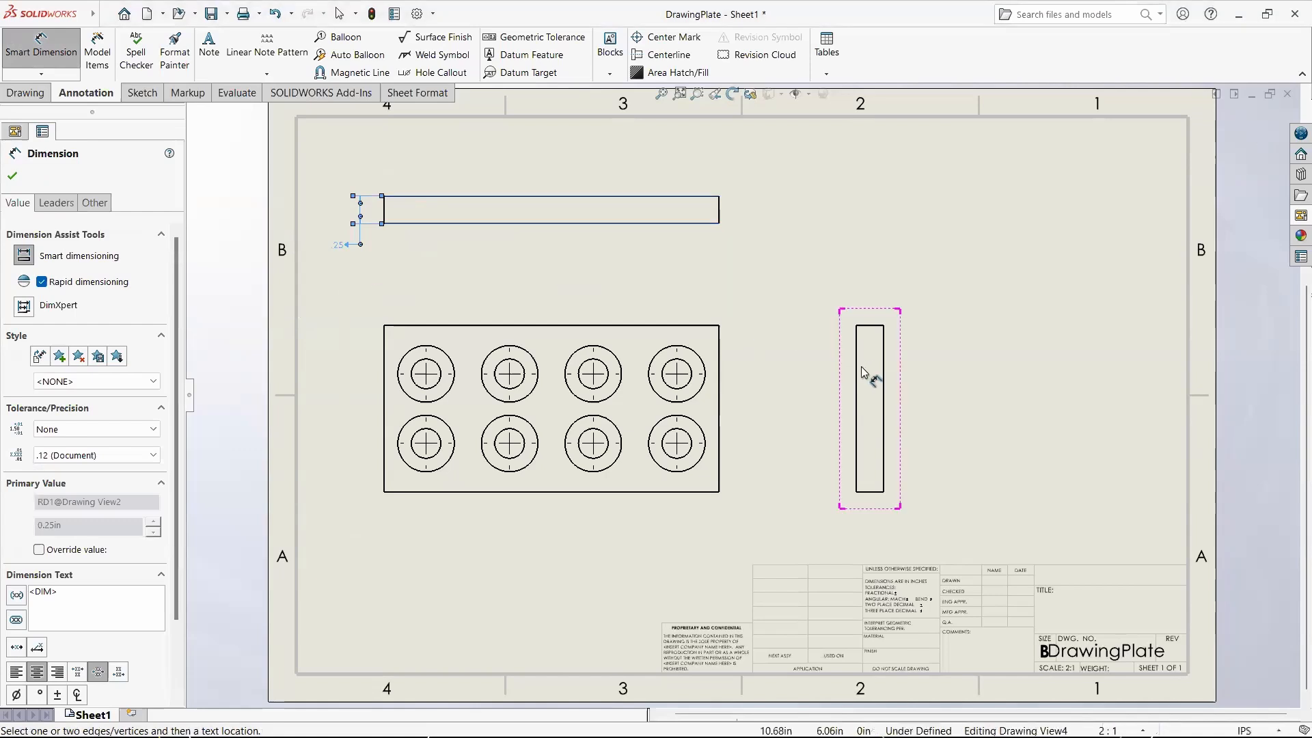
Step: Dimension the plate's thickness in the side view as well, placing the value above the view
{"action": "left_click", "coordinate": [856, 368]}
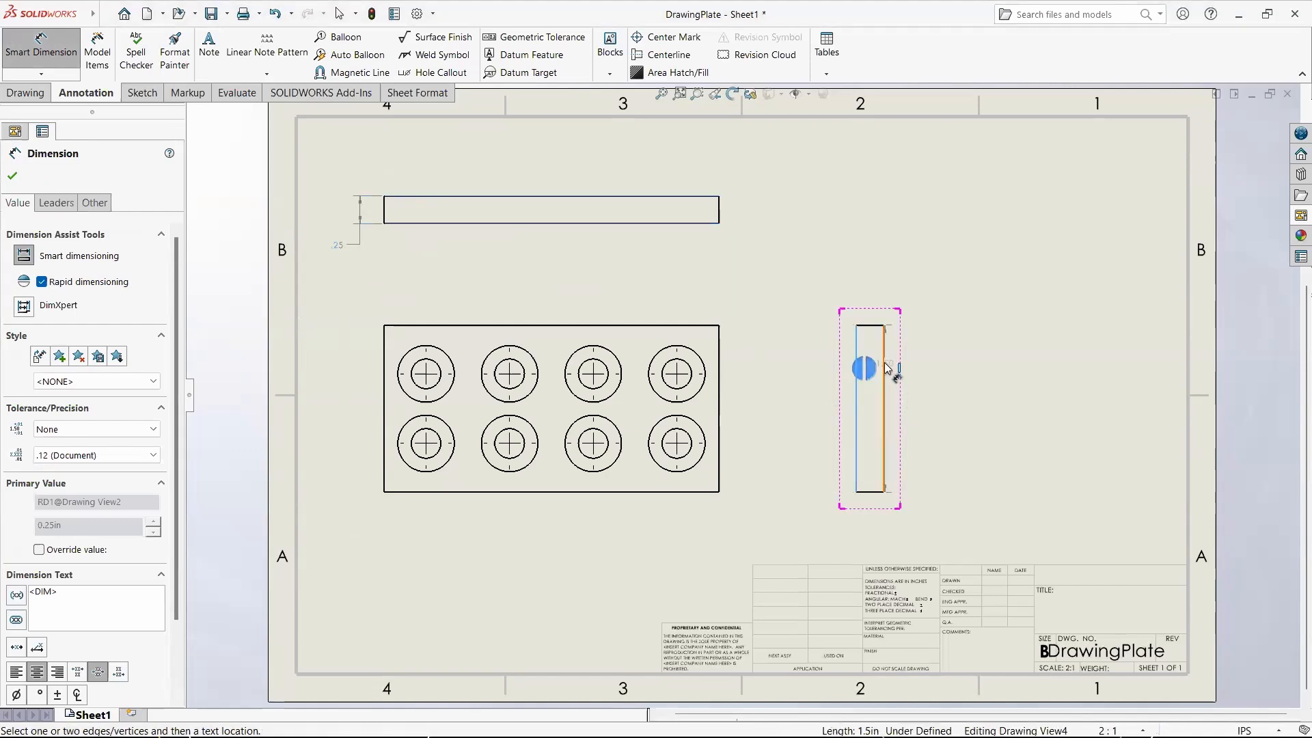
{"action": "left_click", "coordinate": [883, 366]}
{"action": "left_click", "coordinate": [923, 307]}
{"action": "key", "text": "Escape"}
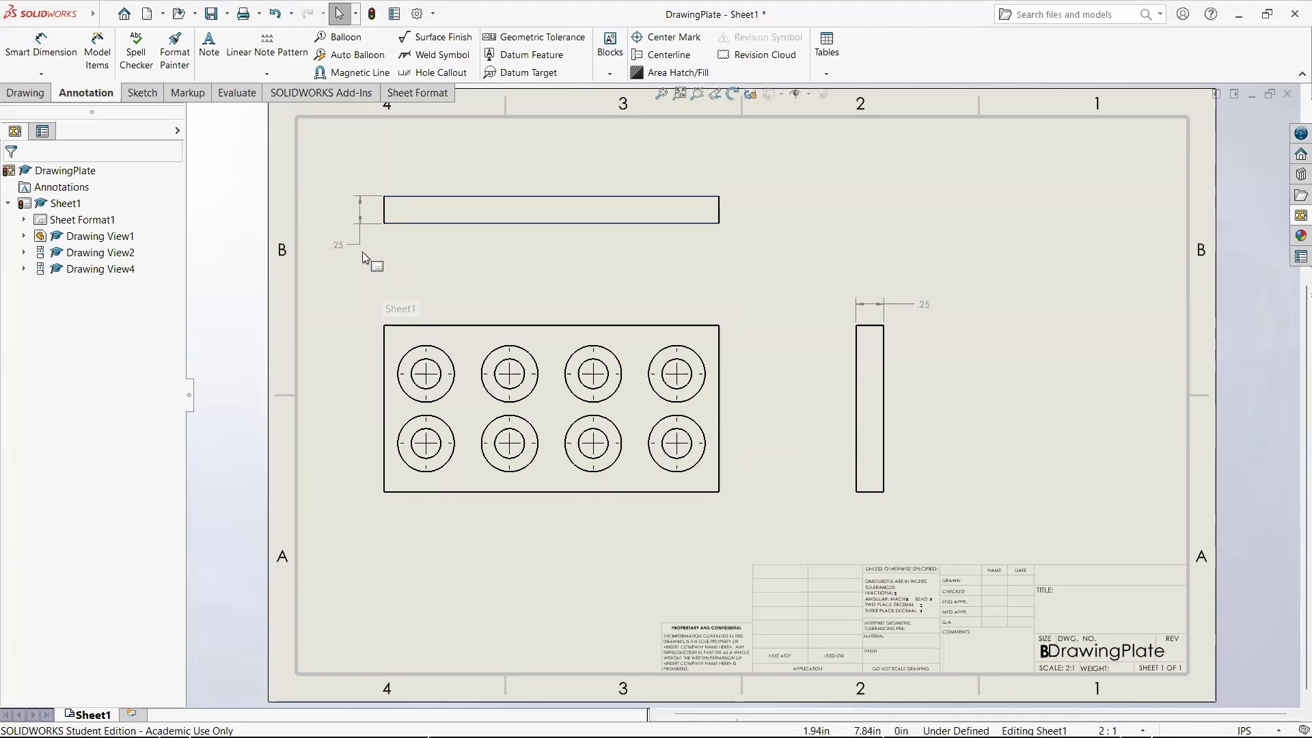
Step: Delete the duplicate thickness dimension from the side view, keeping the one on the top view
{"action": "left_click", "coordinate": [922, 305]}
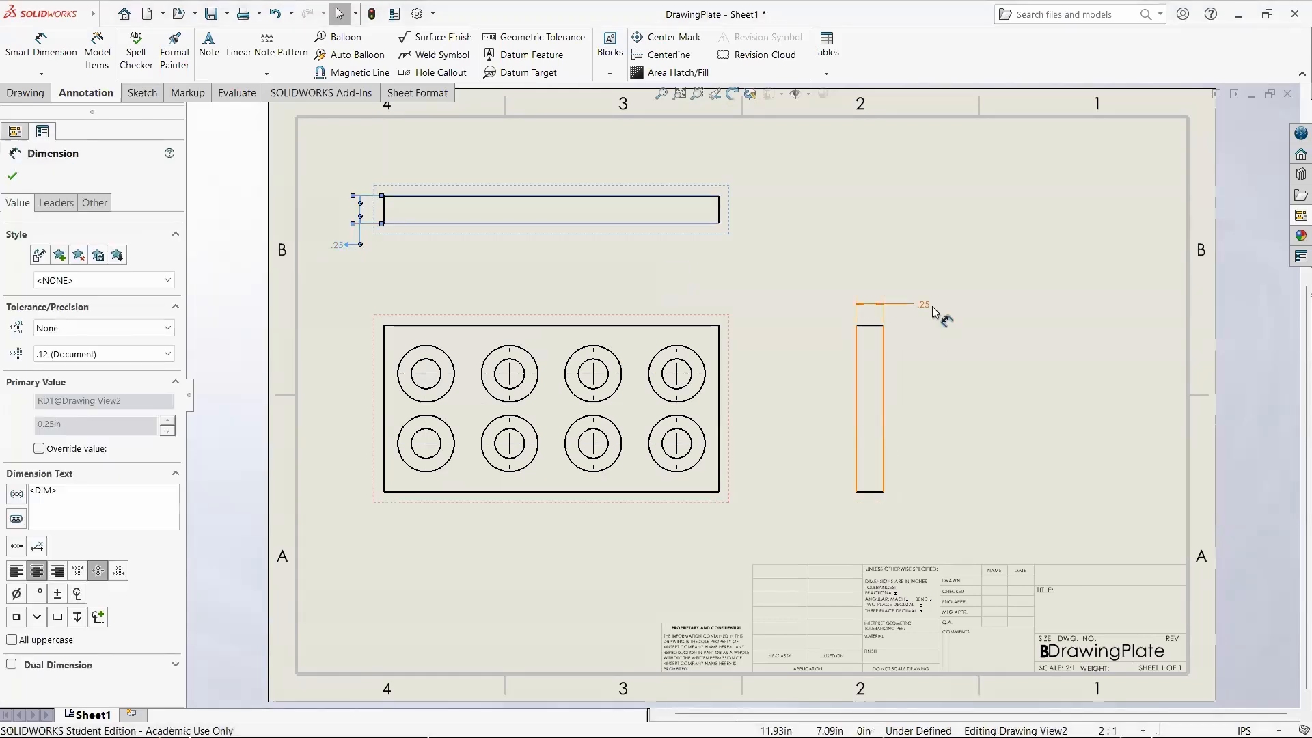
{"action": "left_click", "coordinate": [483, 292]}
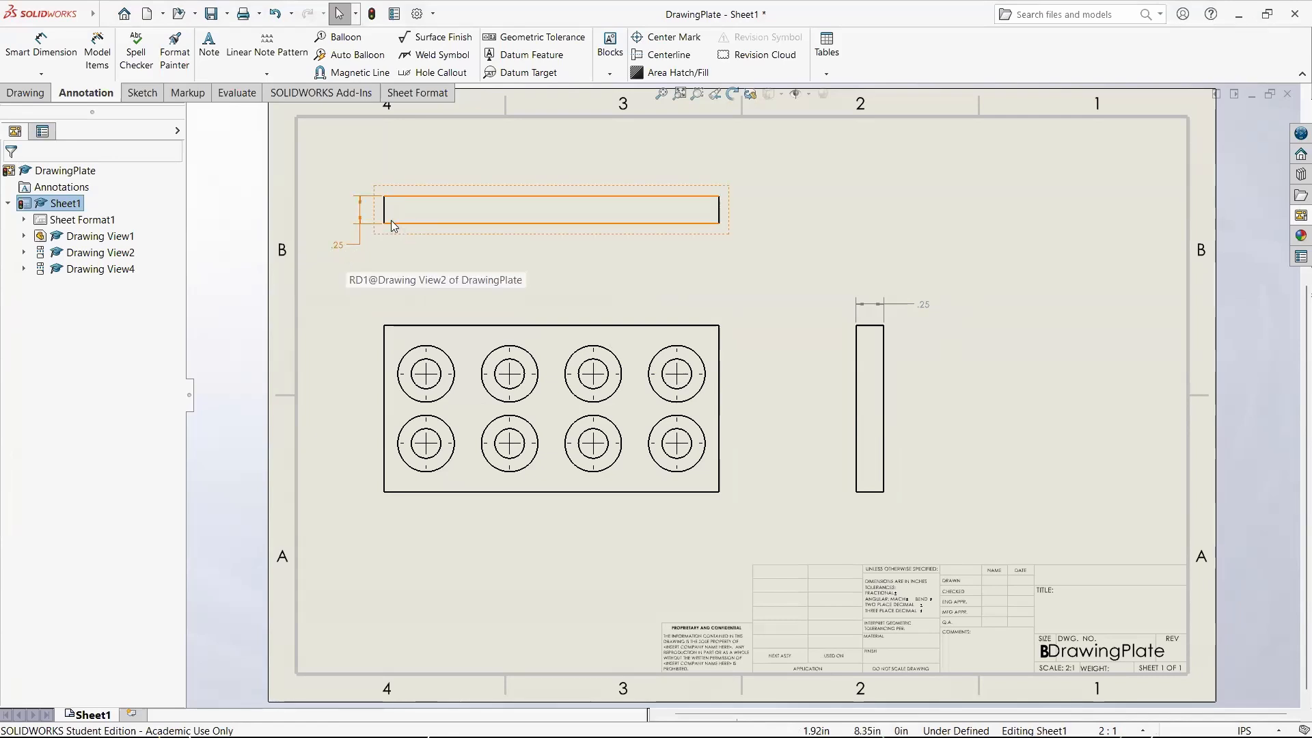
{"action": "left_click", "coordinate": [338, 244]}
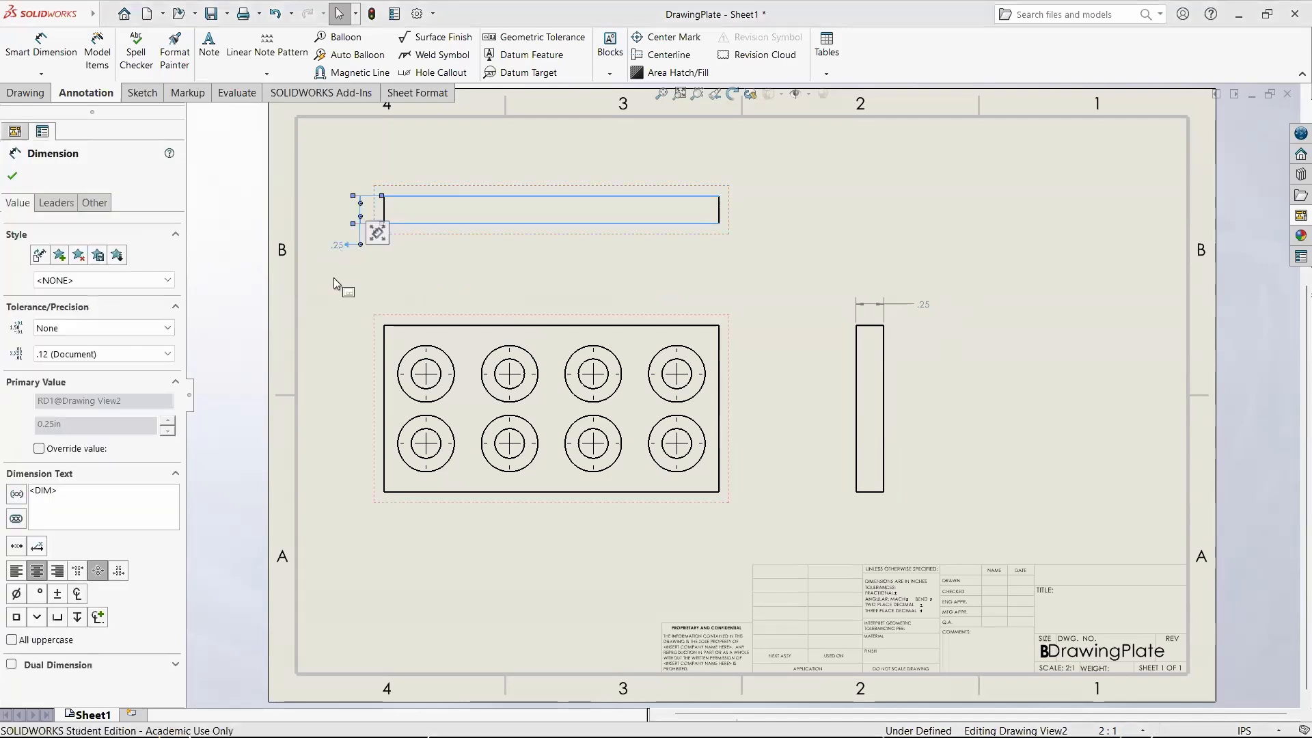
{"action": "left_click", "coordinate": [923, 311]}
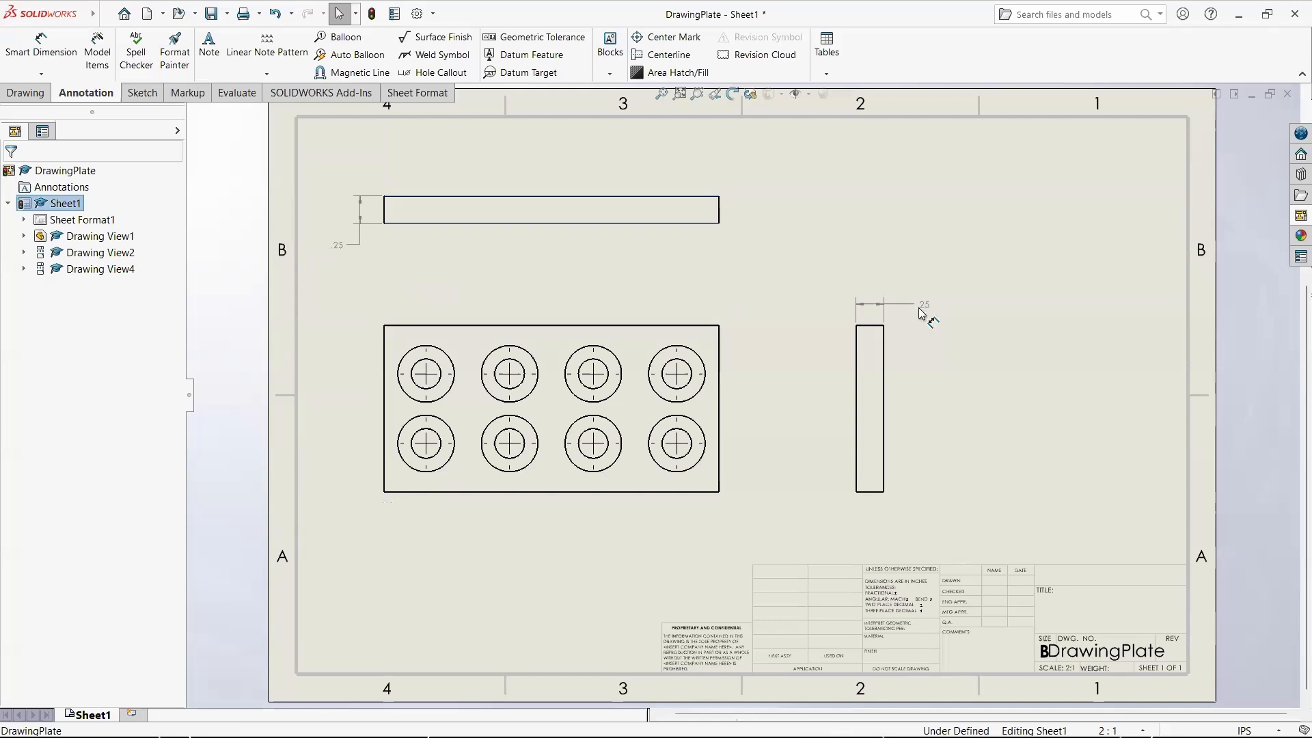
{"action": "left_click", "coordinate": [921, 307]}
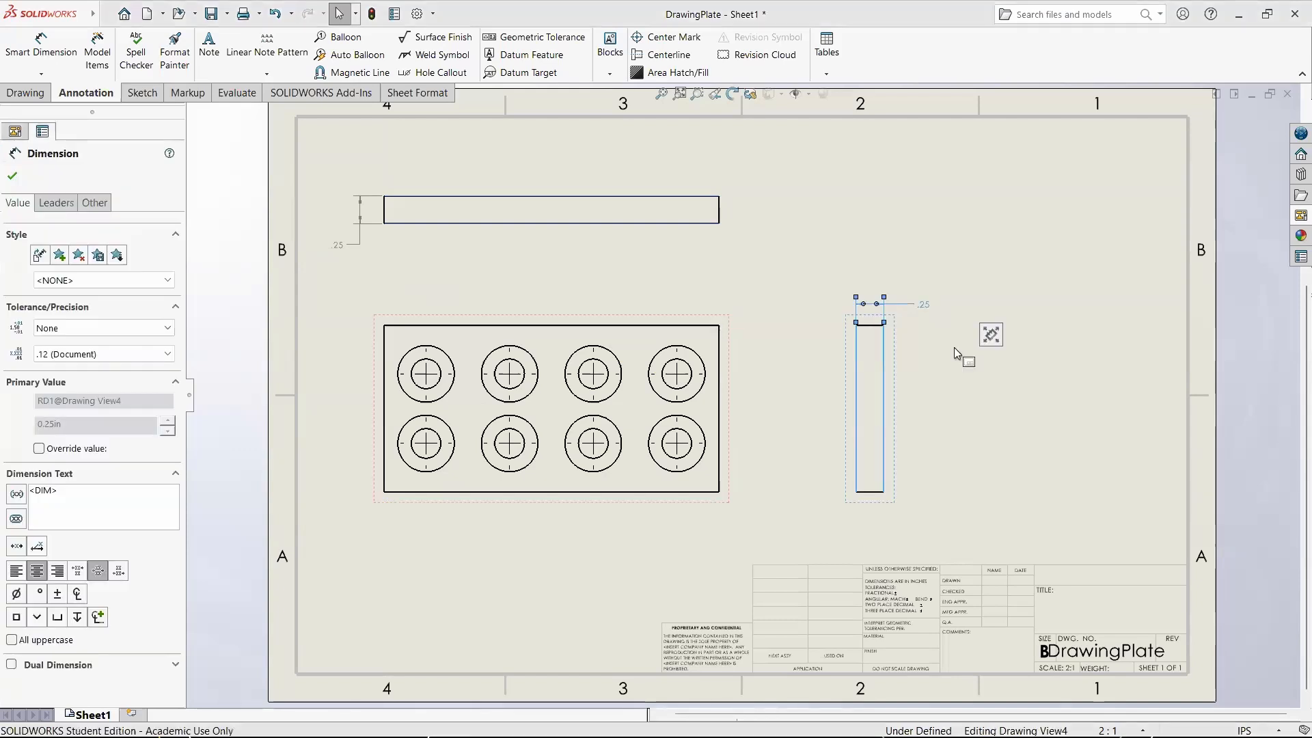
{"action": "key", "text": "Delete"}
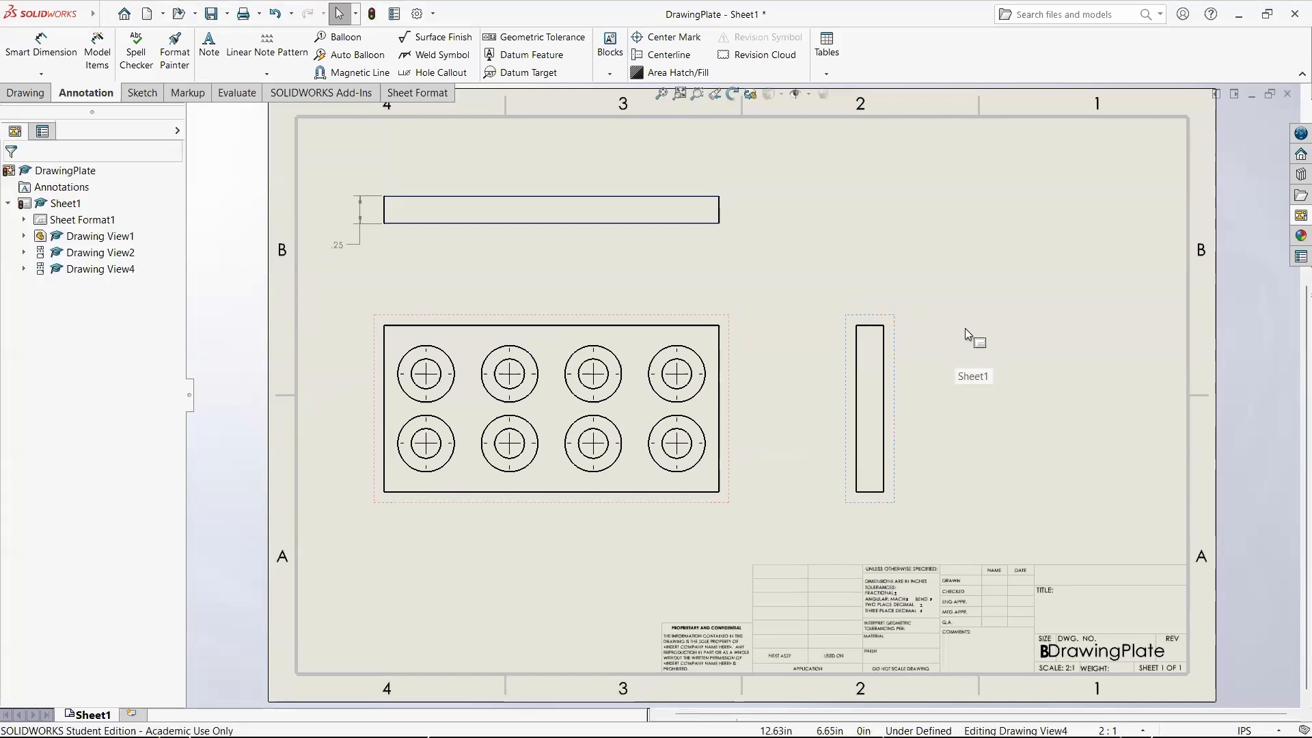
{"action": "left_click", "coordinate": [861, 237]}
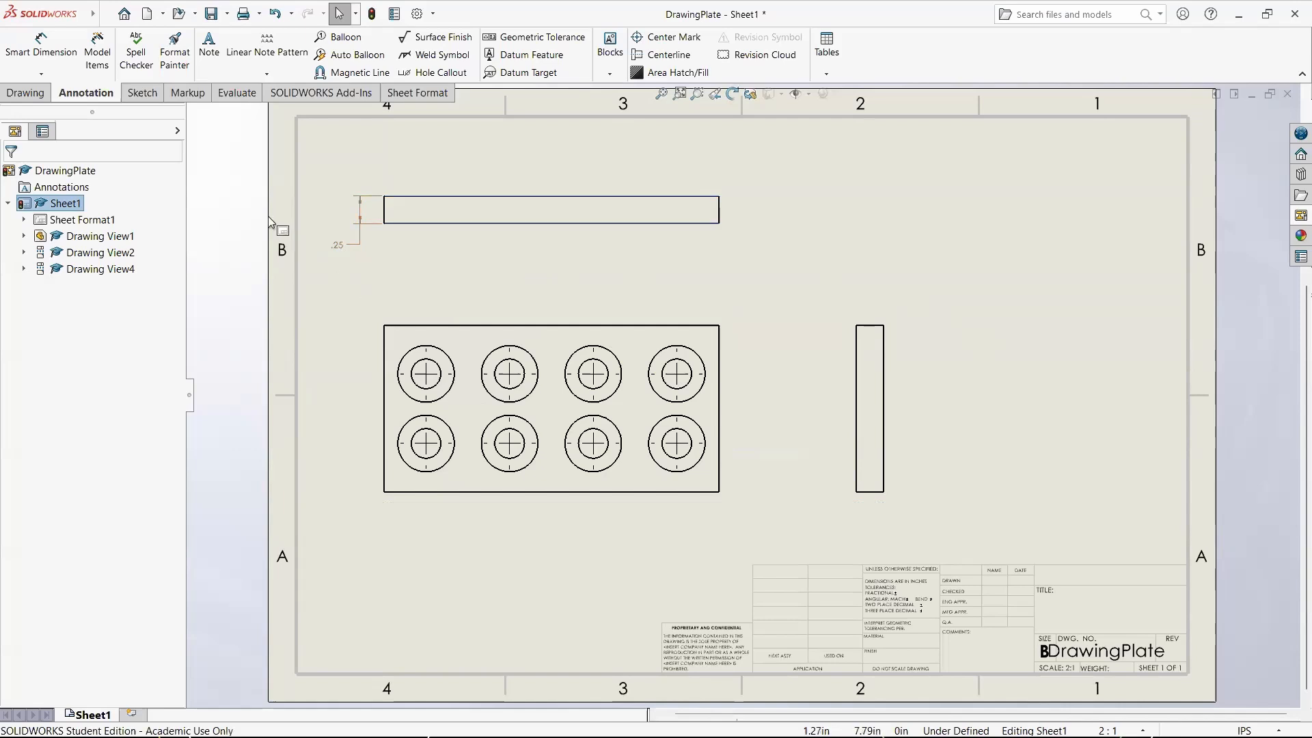
Step: Dimension the plate's overall length between the short edges of the top view, centered above it
{"action": "key", "text": "d"}
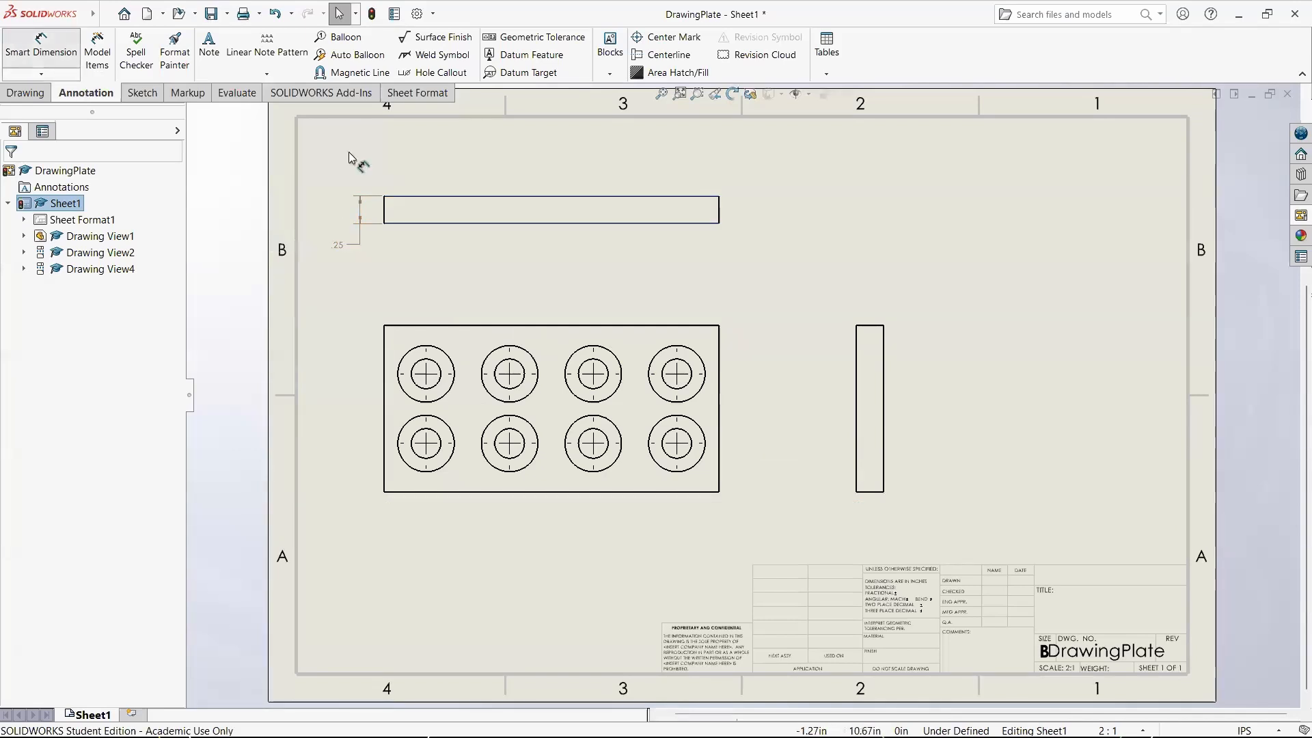
{"action": "left_click", "coordinate": [384, 212]}
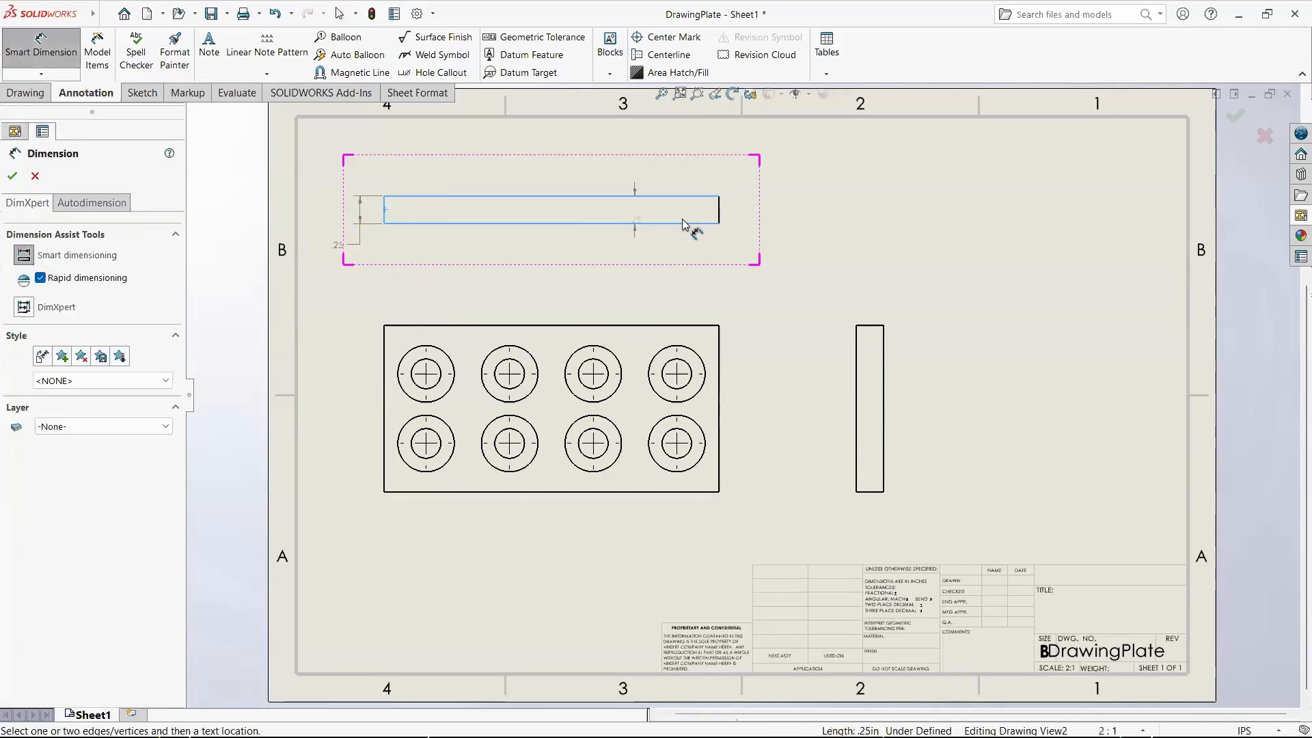
{"action": "left_click", "coordinate": [722, 218]}
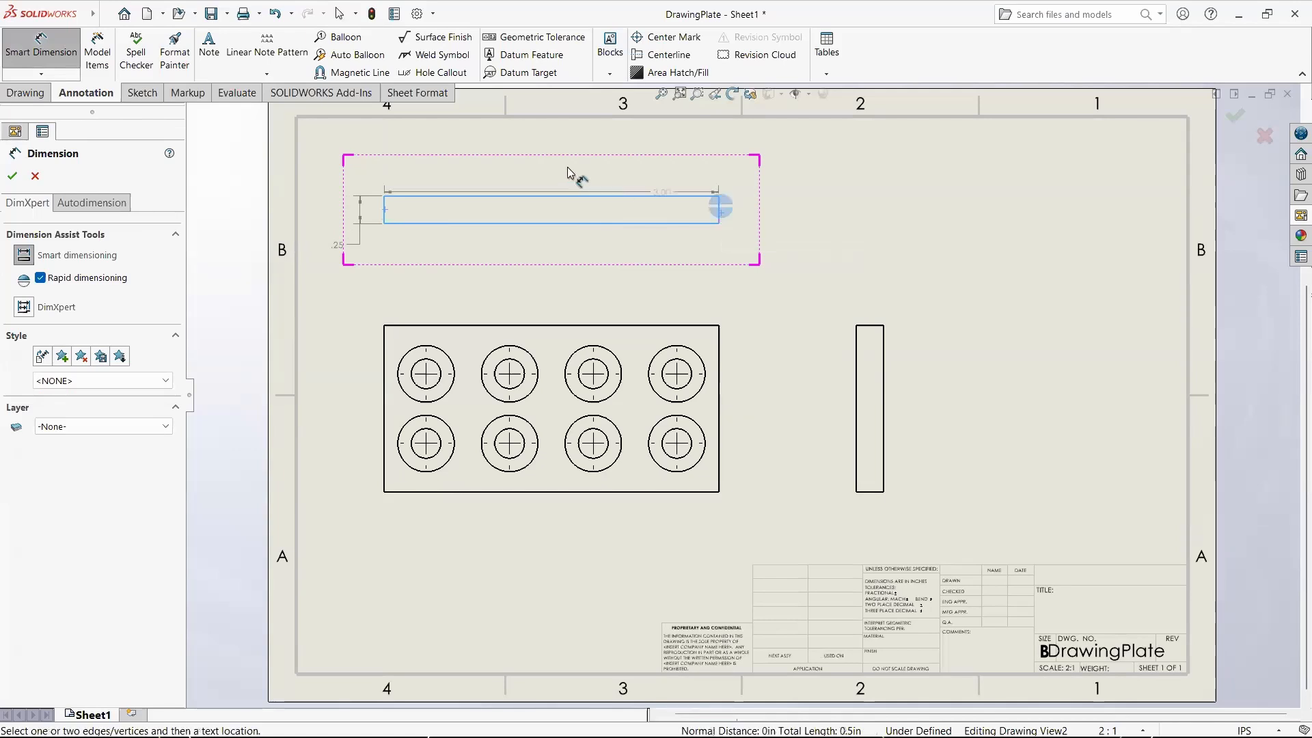
{"action": "left_click", "coordinate": [550, 181]}
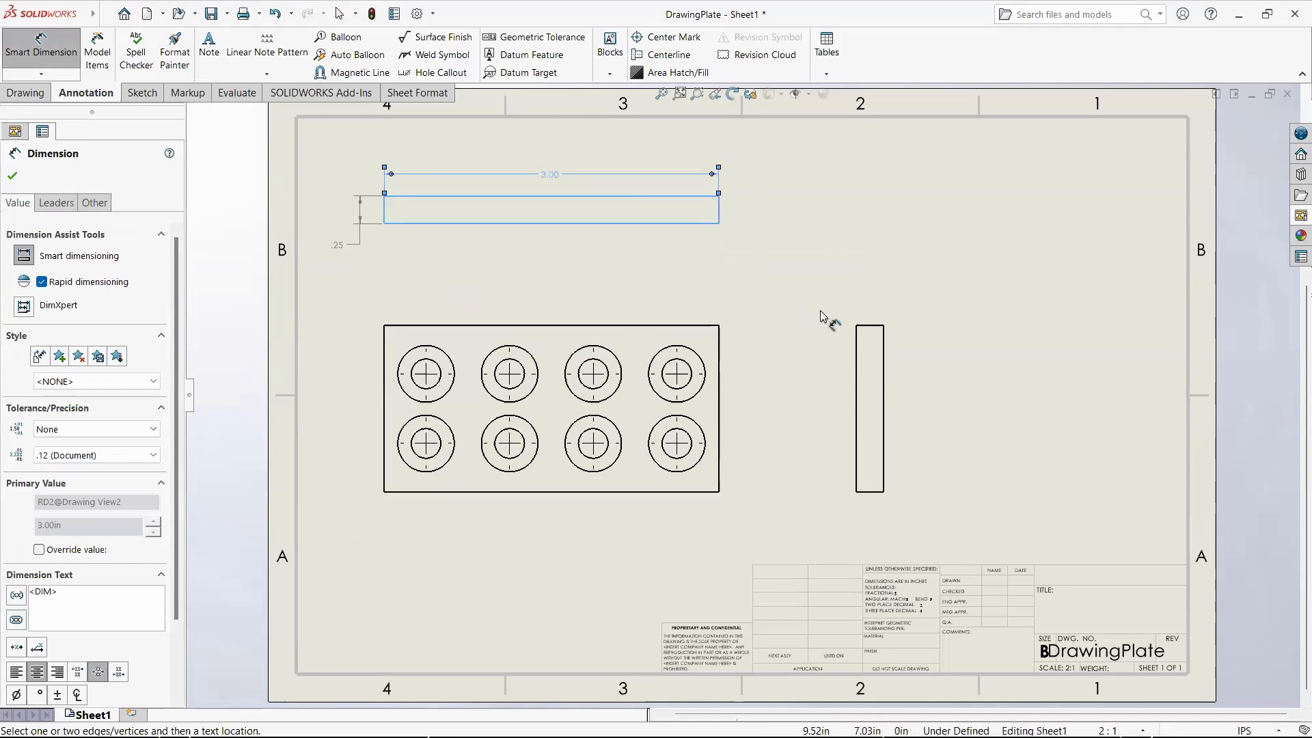
Step: Dimension the plate's overall width between the short edges of the side view, placed to its right
{"action": "left_click", "coordinate": [877, 327]}
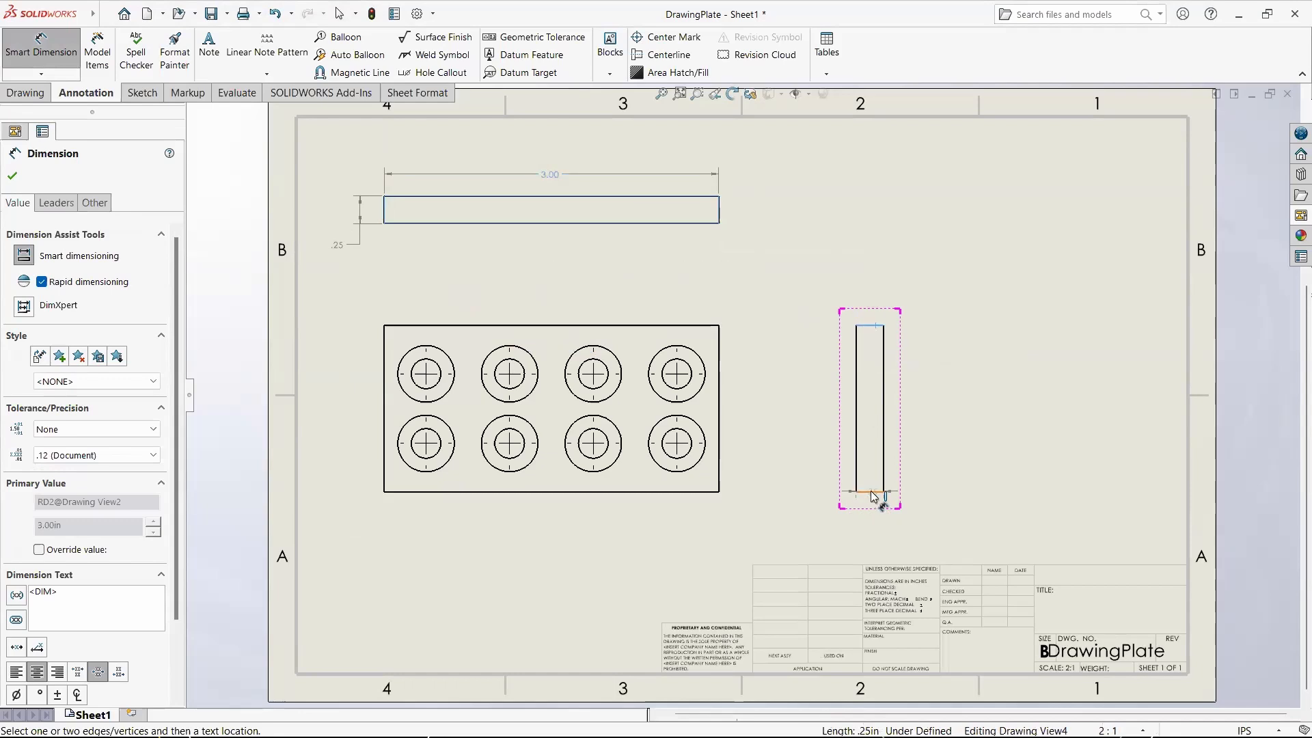
{"action": "left_click", "coordinate": [872, 492]}
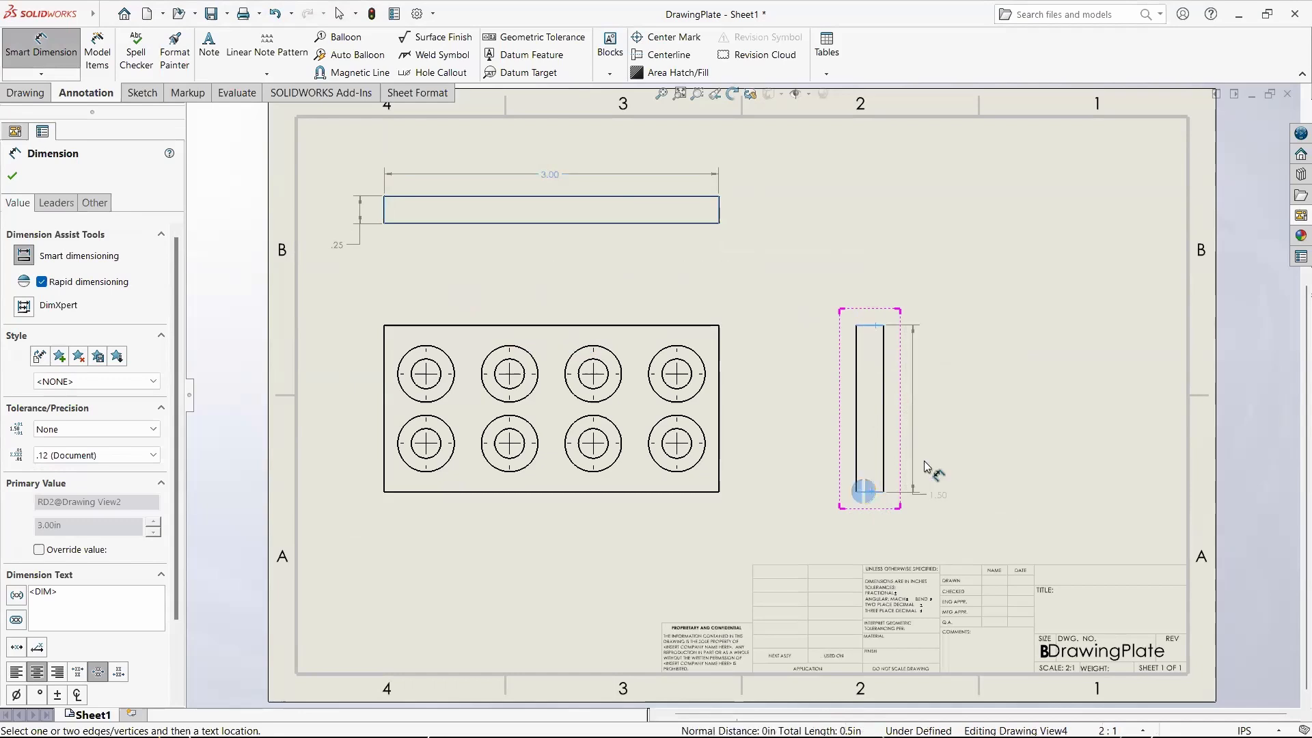
{"action": "left_click", "coordinate": [913, 410]}
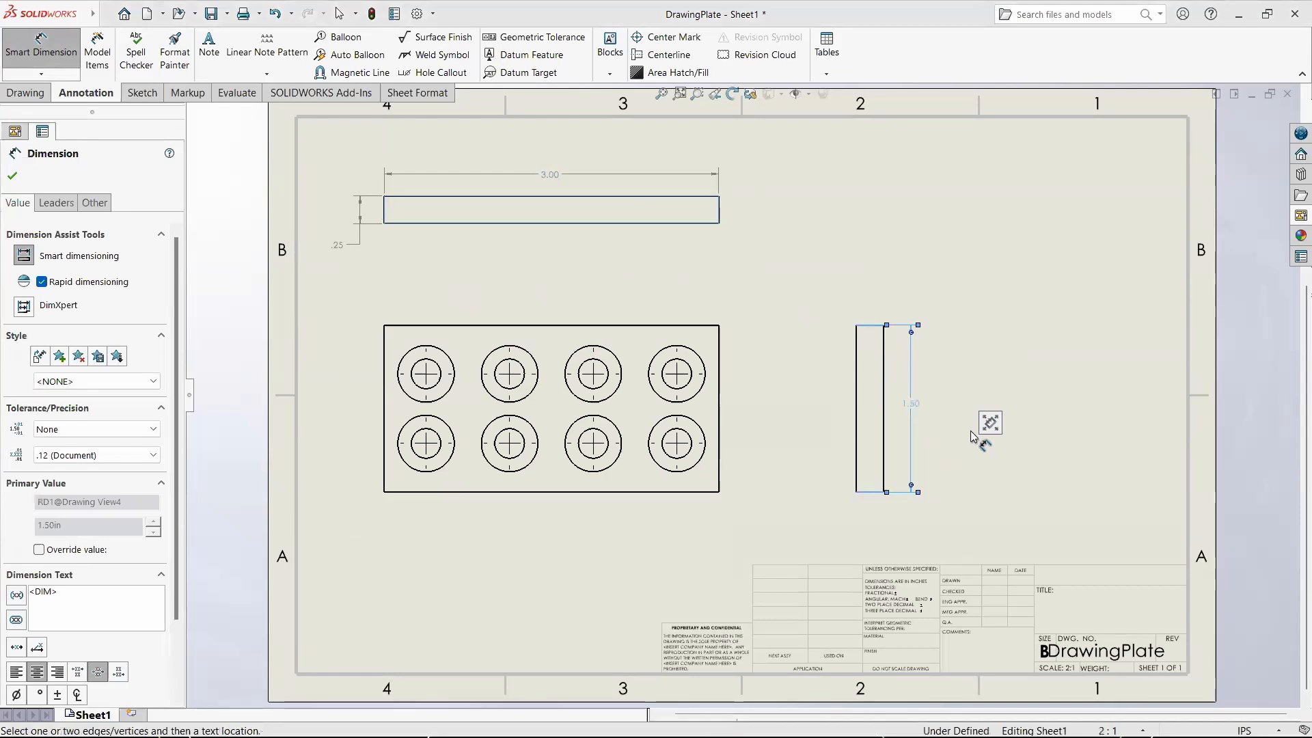
{"action": "key", "text": "Escape"}
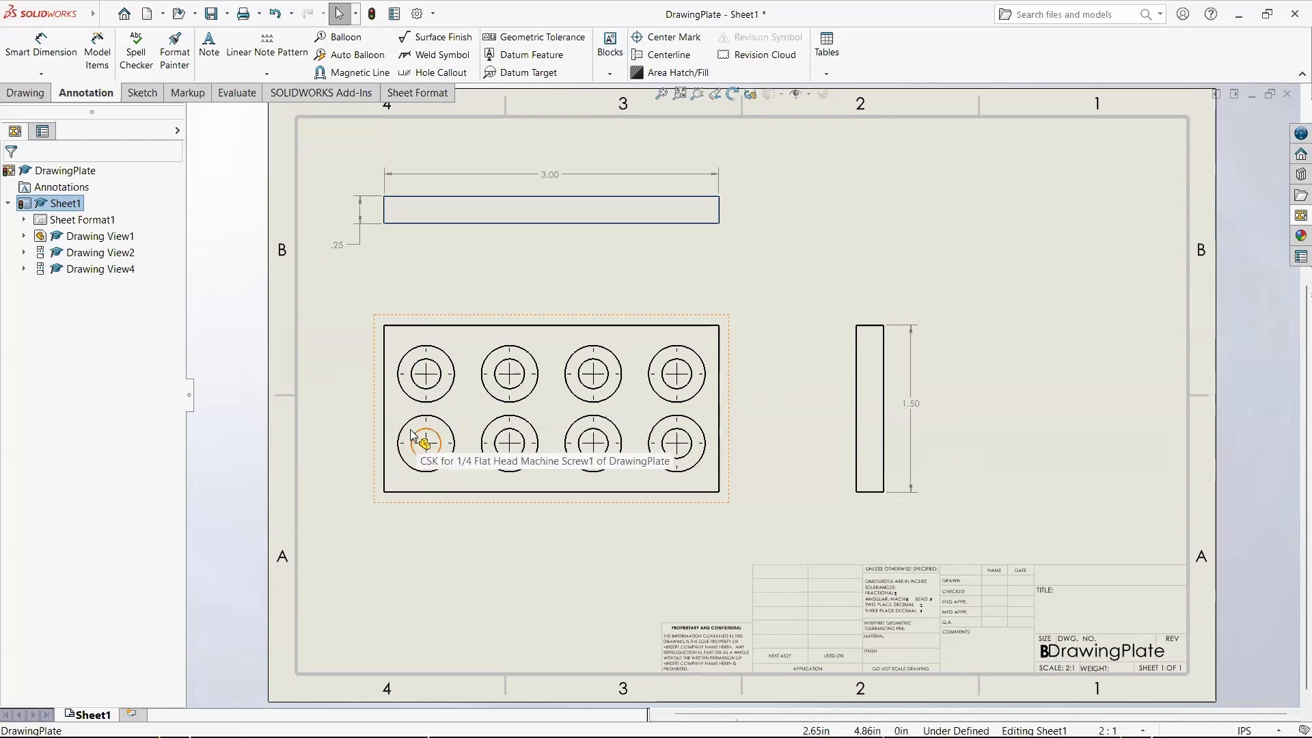
Step: Dimension the horizontal distance from the plate's left edge to the lower-left hole's center, placed below the plate view
{"action": "left_click", "coordinate": [48, 63]}
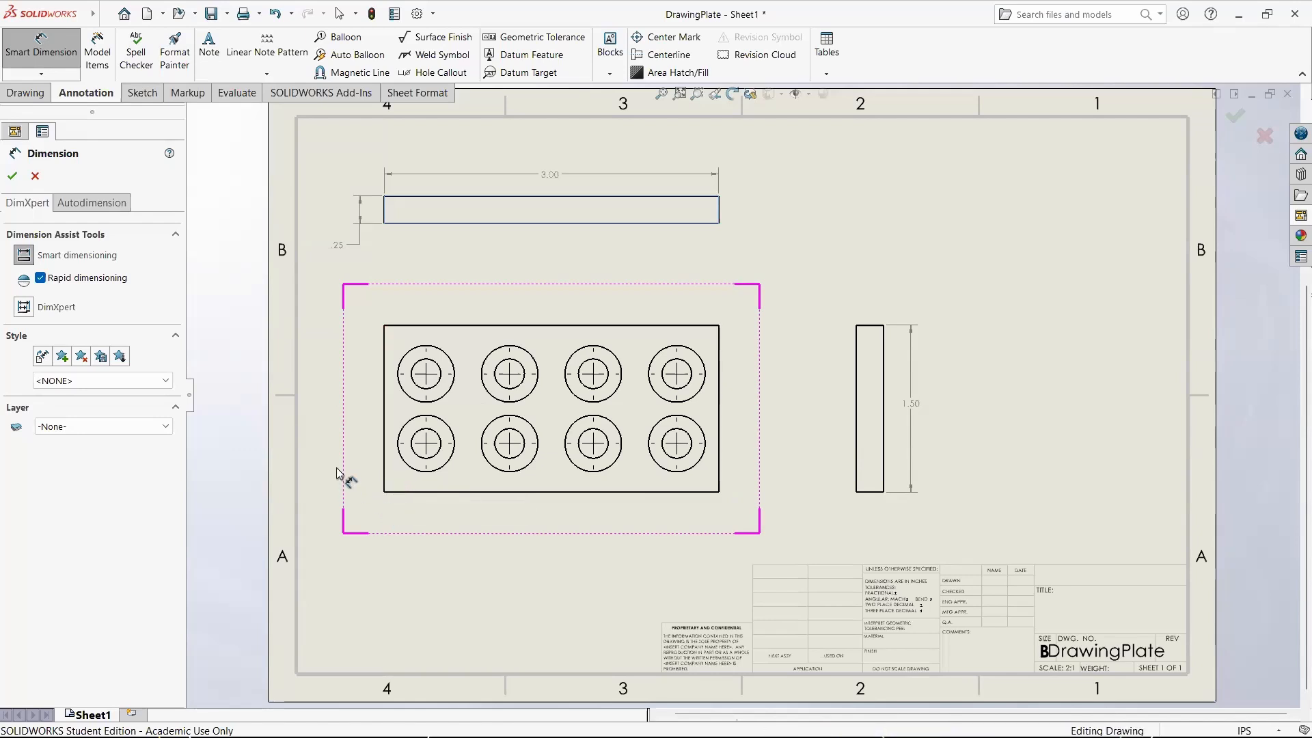
{"action": "left_click", "coordinate": [385, 479]}
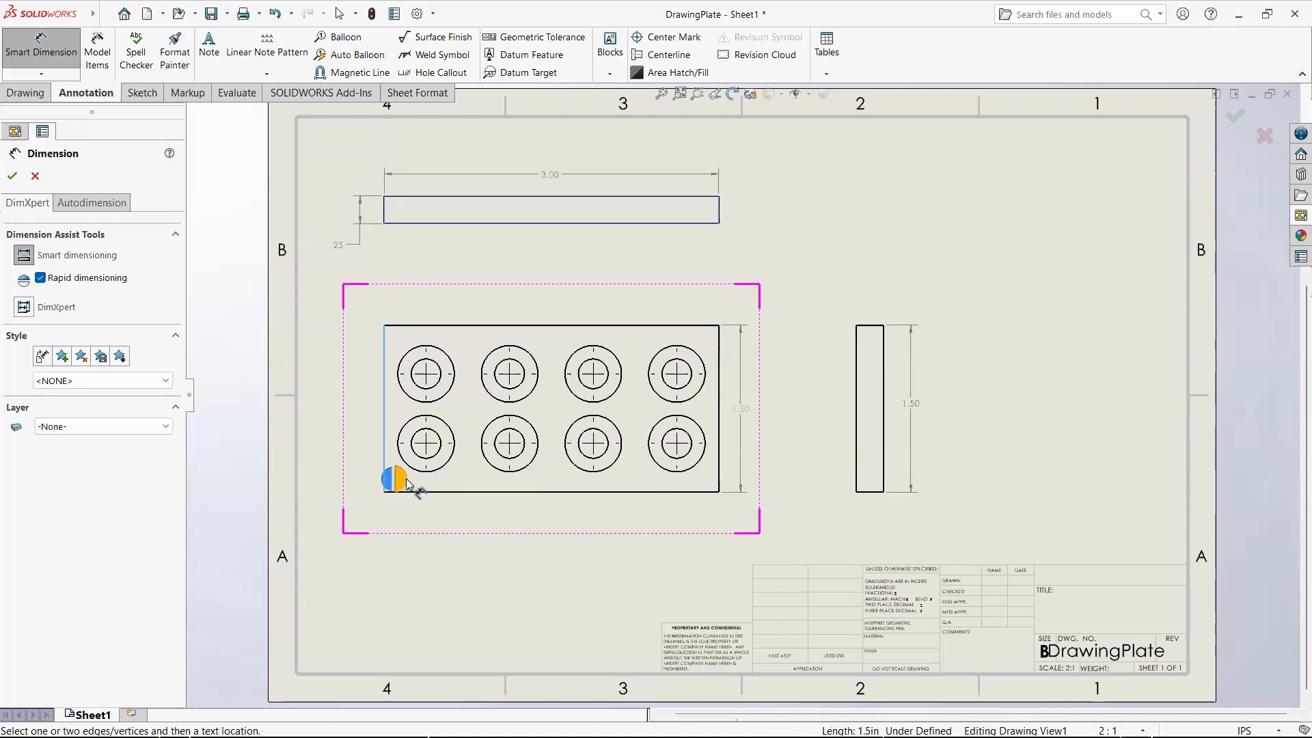
{"action": "left_click", "coordinate": [425, 448]}
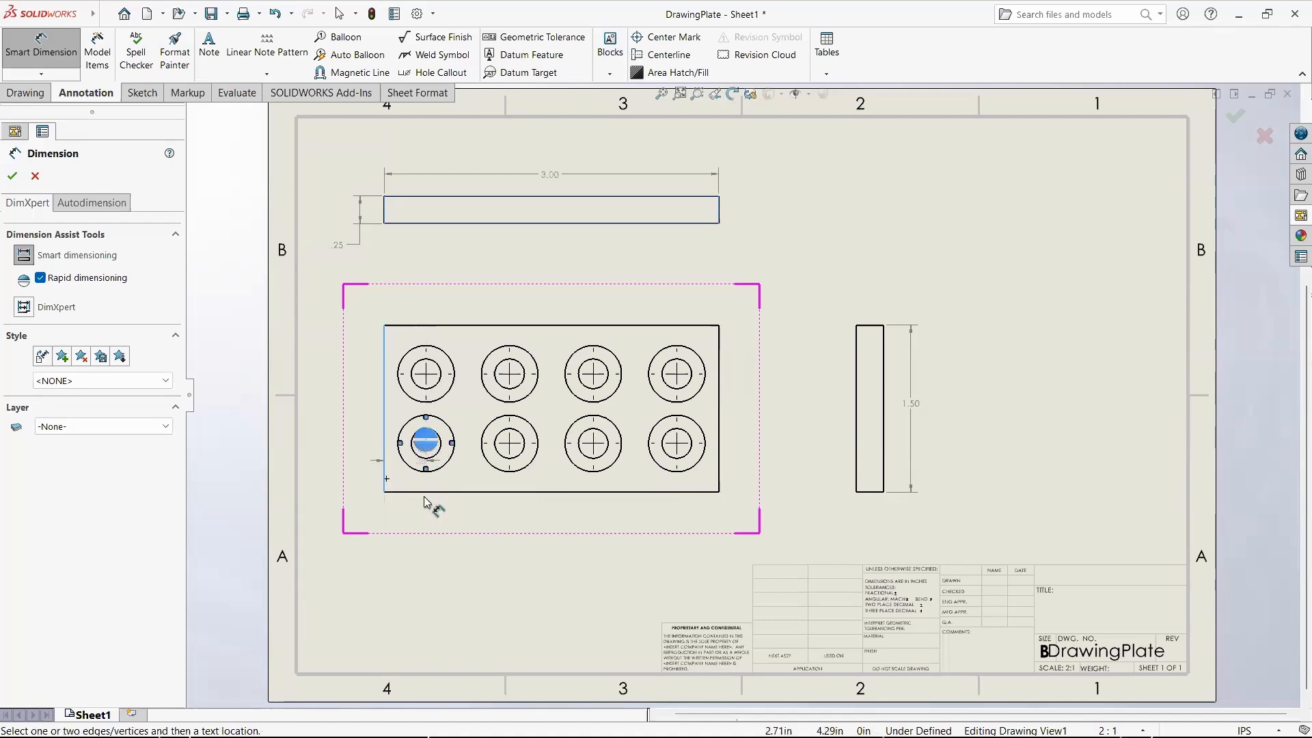
{"action": "left_click", "coordinate": [354, 518]}
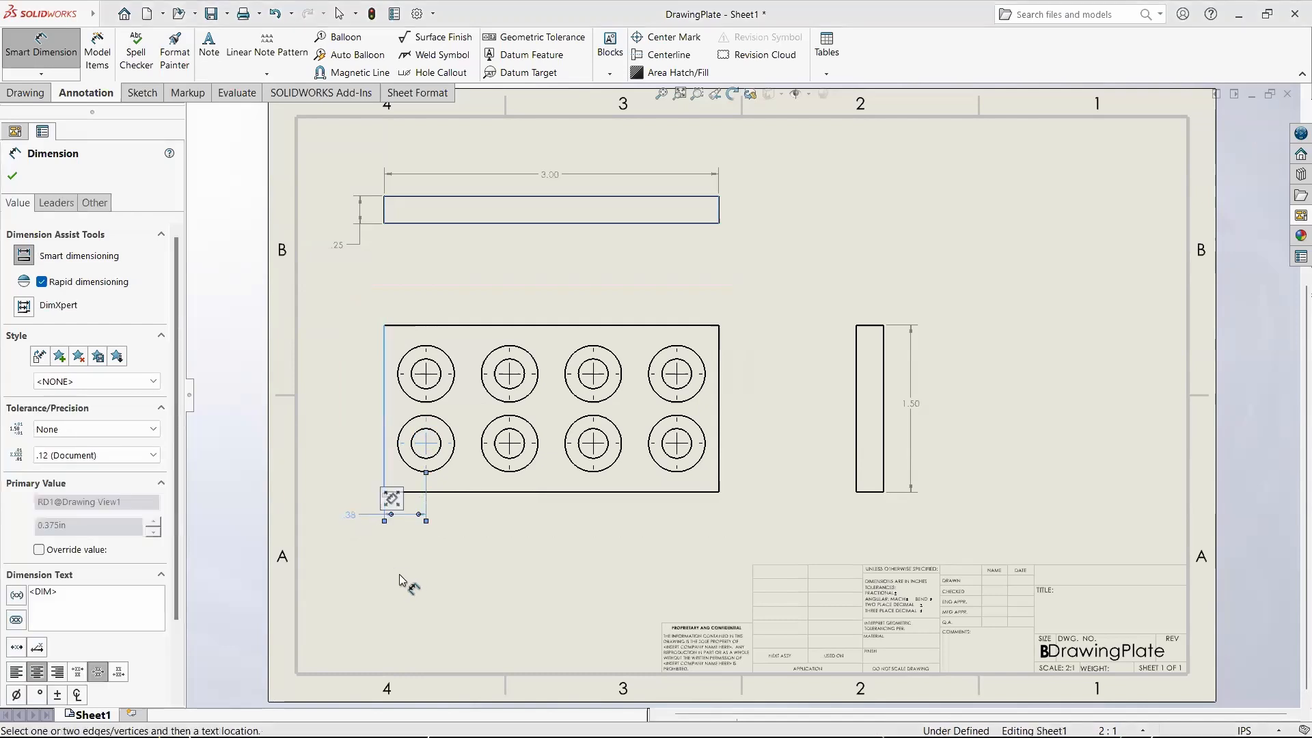
{"action": "key", "text": "Escape"}
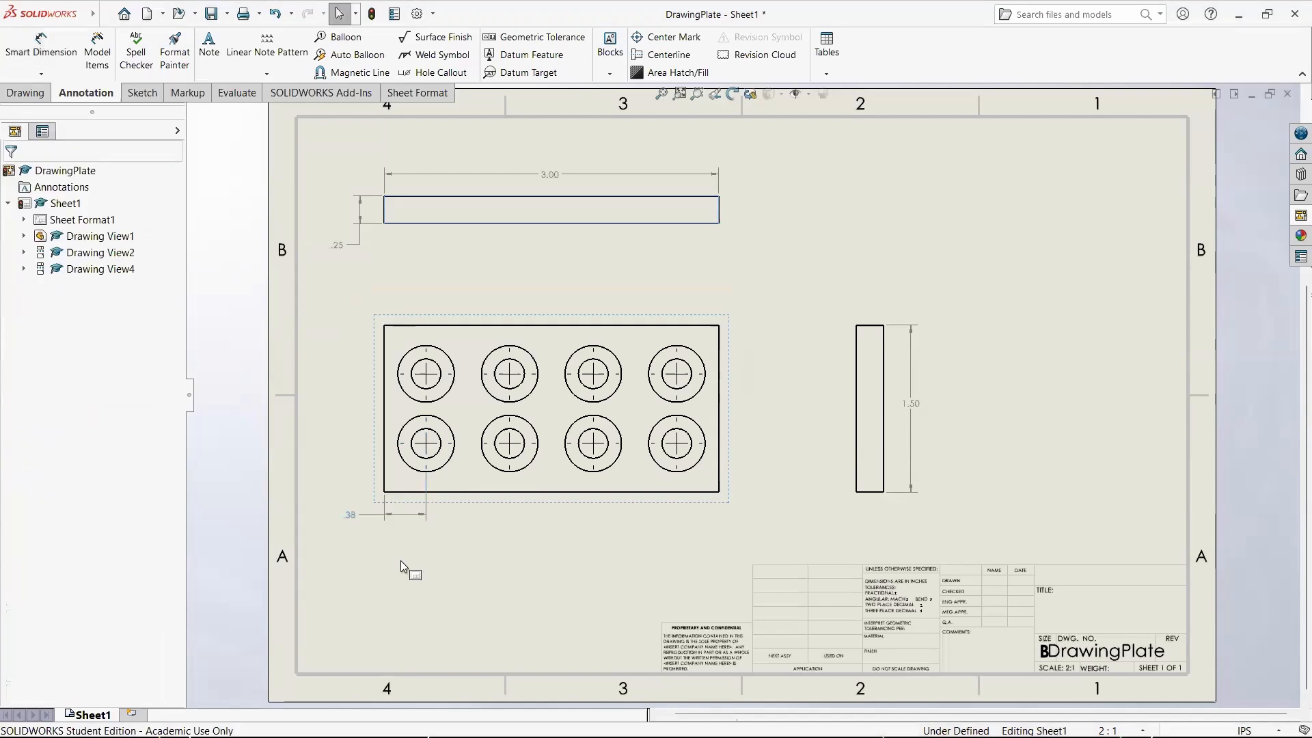
Step: Set the precision of the lower-left hole's edge distance dimension to three decimal places (.123)
{"action": "left_click", "coordinate": [354, 521]}
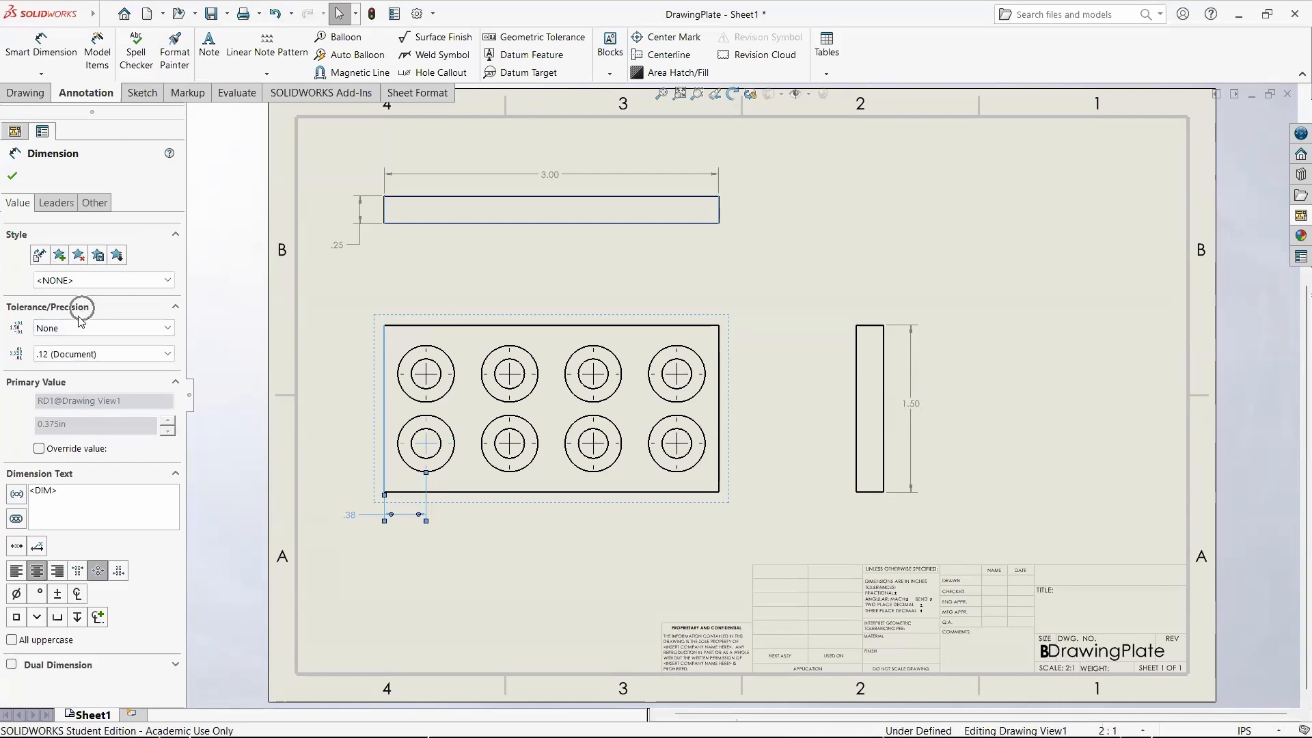
{"action": "left_click", "coordinate": [49, 357]}
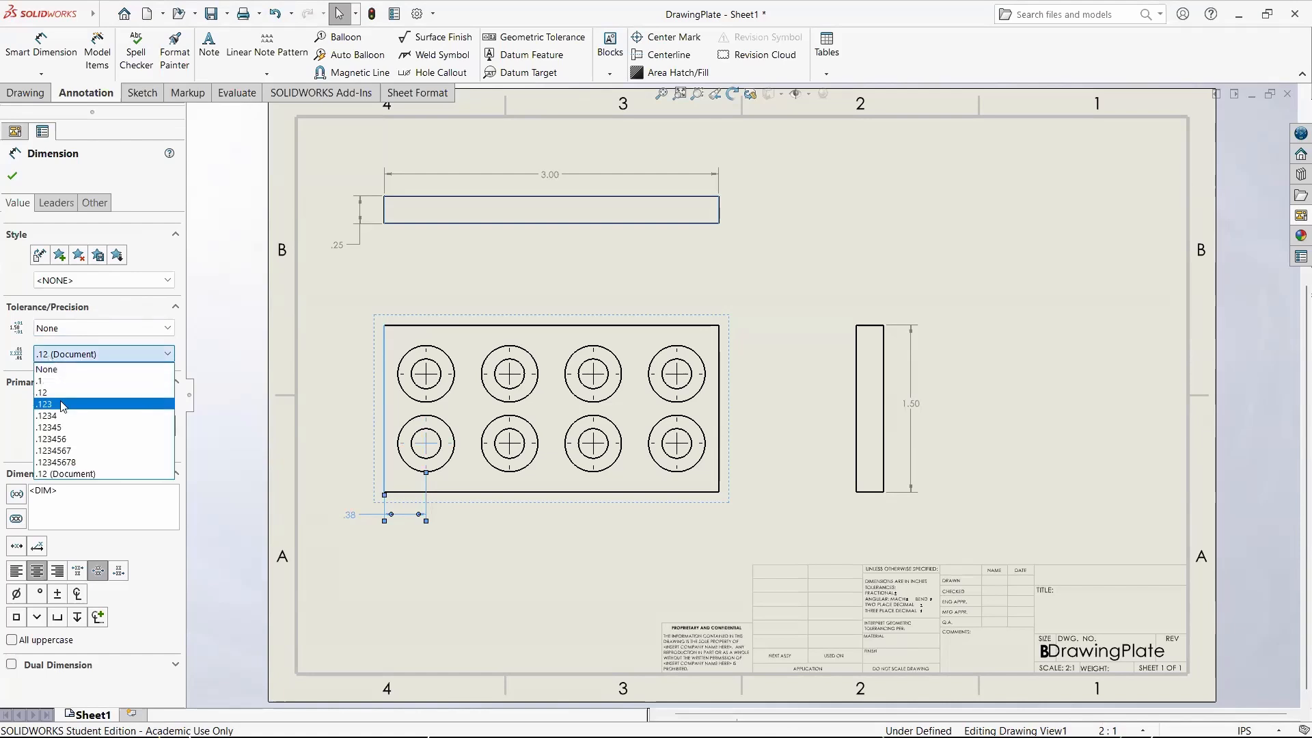
{"action": "left_click", "coordinate": [63, 405]}
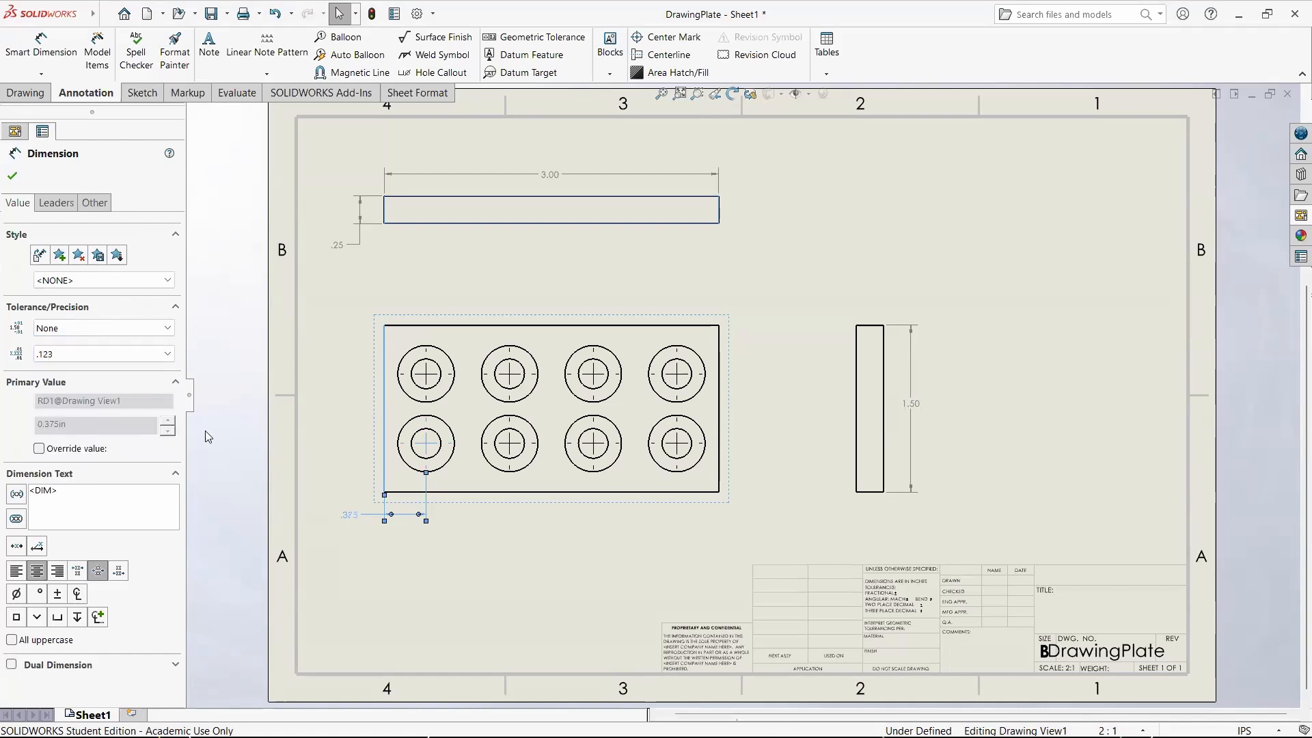
Step: Try the .1234567 precision on the hole's edge distance dimension, return it to .123, and deselect it
{"action": "left_click", "coordinate": [112, 360]}
{"action": "left_click", "coordinate": [90, 453]}
{"action": "left_click", "coordinate": [87, 356]}
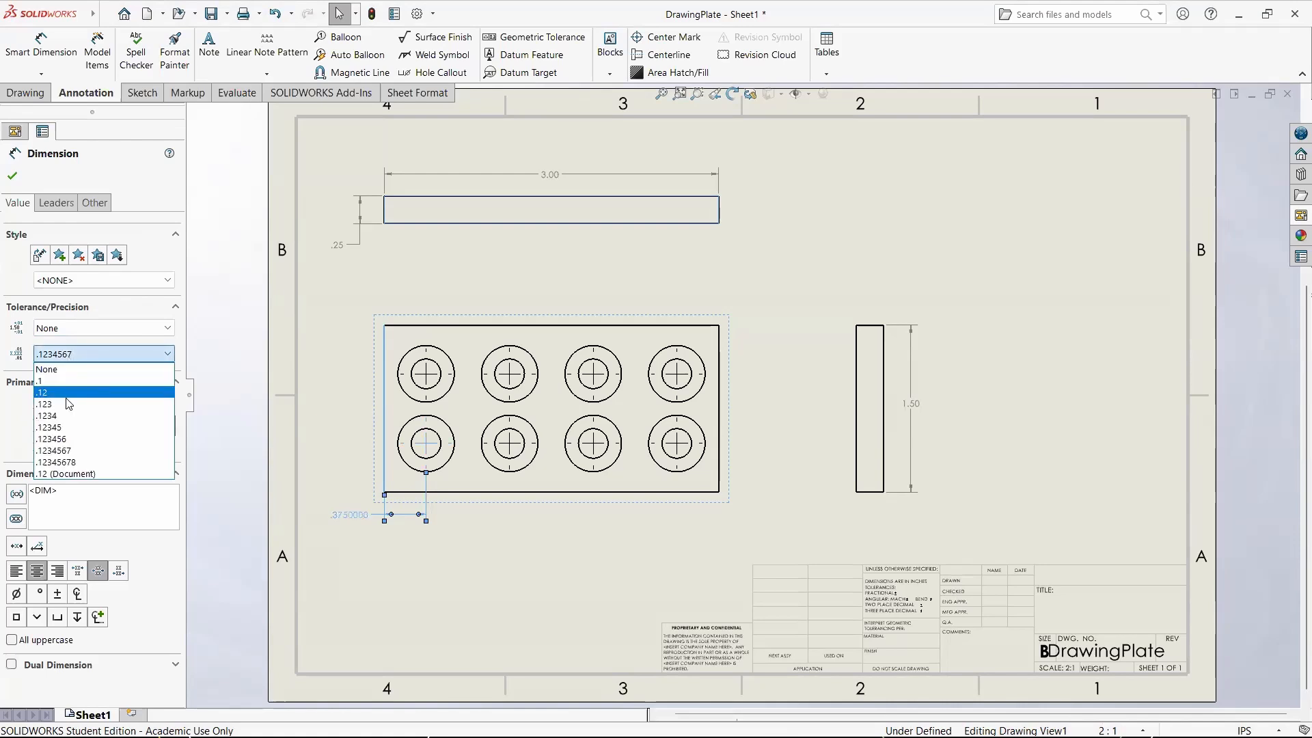
{"action": "left_click", "coordinate": [74, 404]}
{"action": "left_click", "coordinate": [325, 448]}
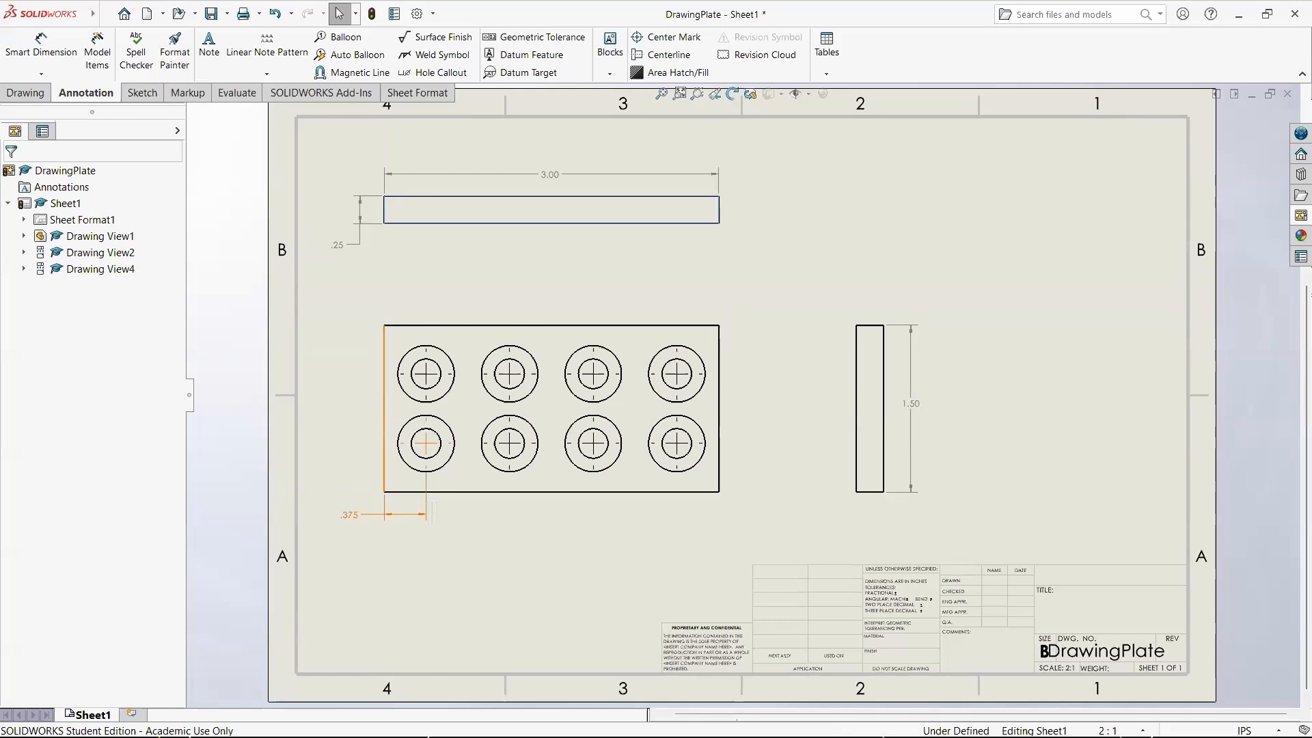
{"action": "left_click", "coordinate": [370, 514]}
{"action": "left_click", "coordinate": [399, 564]}
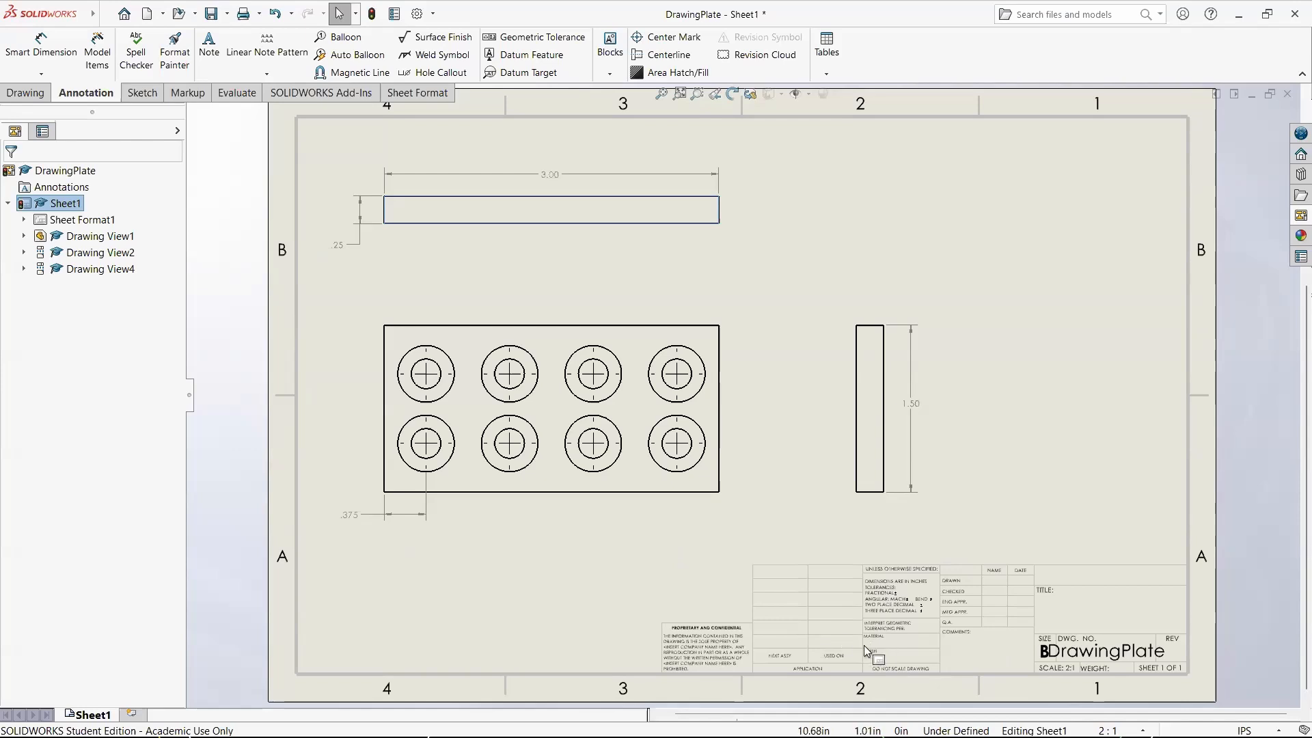
Step: Examine the dimension units and decimal-place tolerance notes in the title block
{"action": "scroll", "coordinate": [956, 628], "scroll_direction": "up", "scroll_amount": 1}
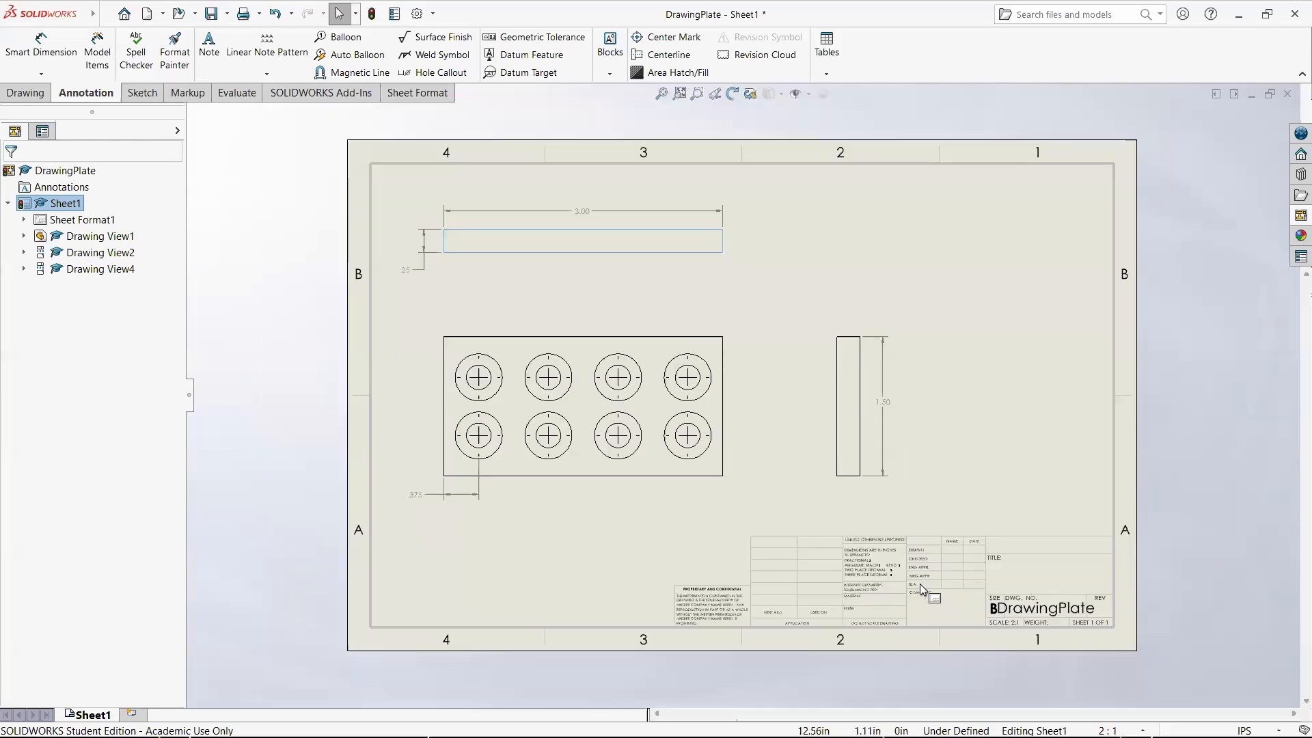
{"action": "scroll", "coordinate": [922, 592], "scroll_direction": "down", "scroll_amount": 1}
{"action": "scroll", "coordinate": [872, 535], "scroll_direction": "down", "scroll_amount": 4}
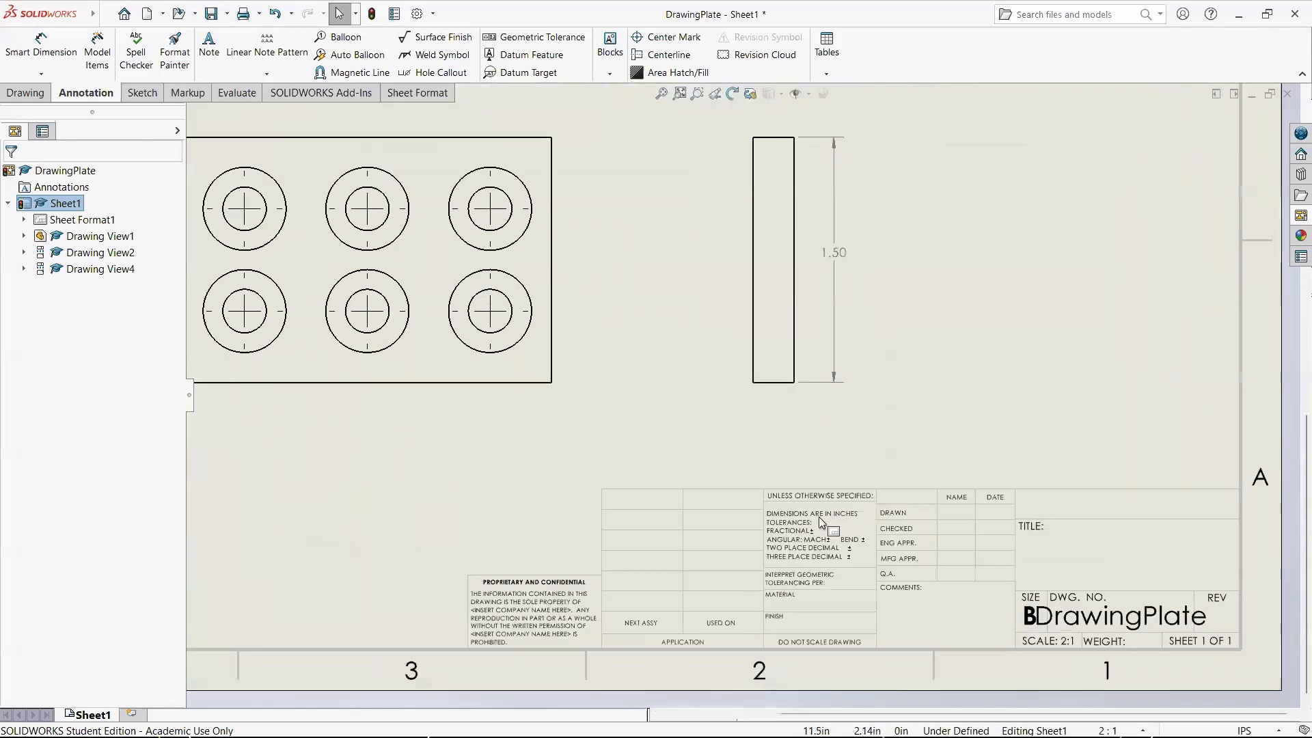
Step: Compare the title block's two- and three-place decimal tolerance lines with the plate thickness dimension in the top view
{"action": "scroll", "coordinate": [795, 503], "scroll_direction": "down", "scroll_amount": 5}
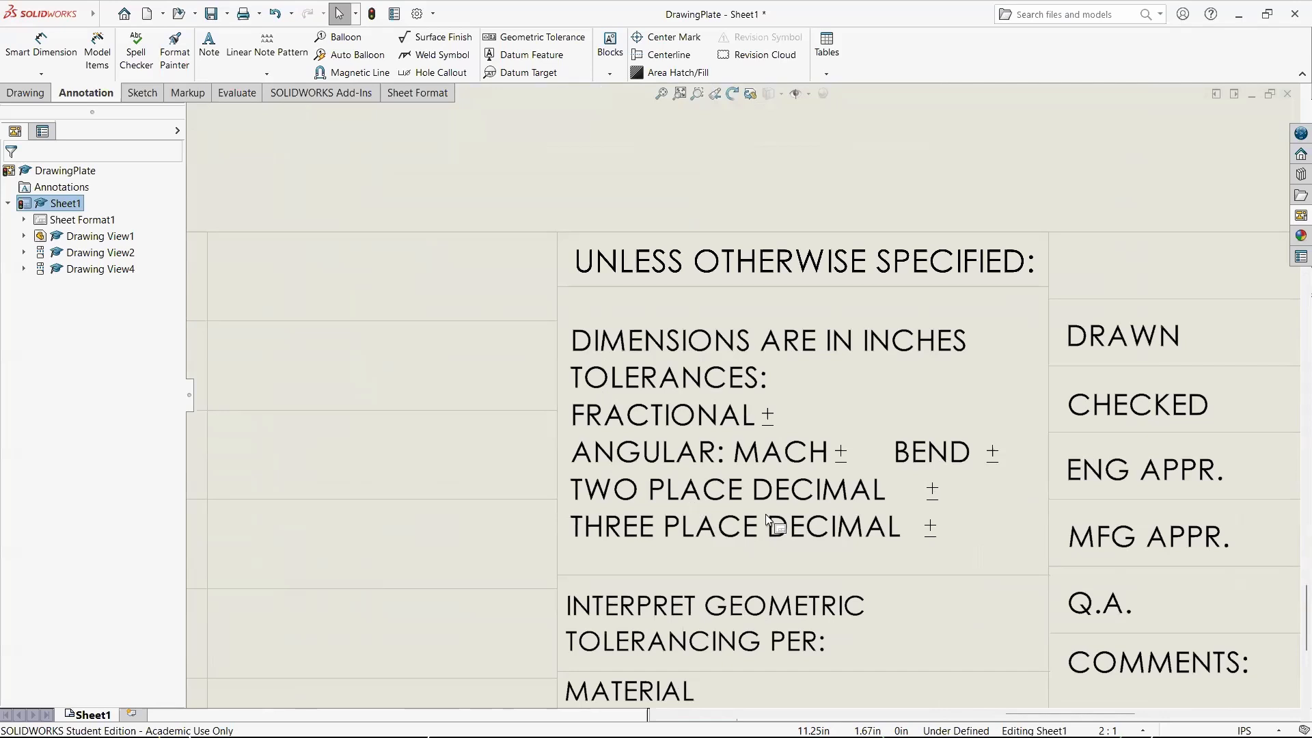
{"action": "scroll", "coordinate": [813, 418], "scroll_direction": "down", "scroll_amount": 1}
{"action": "scroll", "coordinate": [813, 418], "scroll_direction": "up", "scroll_amount": 6}
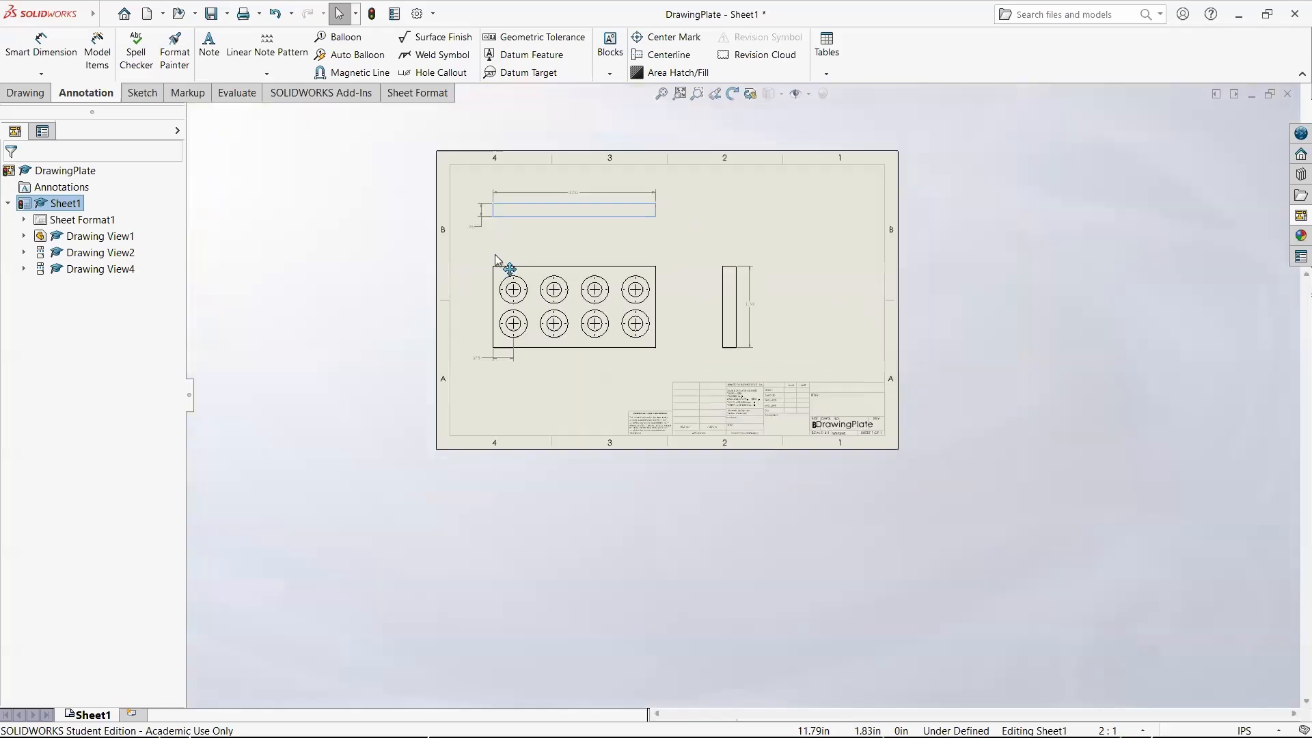
{"action": "scroll", "coordinate": [498, 234], "scroll_direction": "down", "scroll_amount": 5}
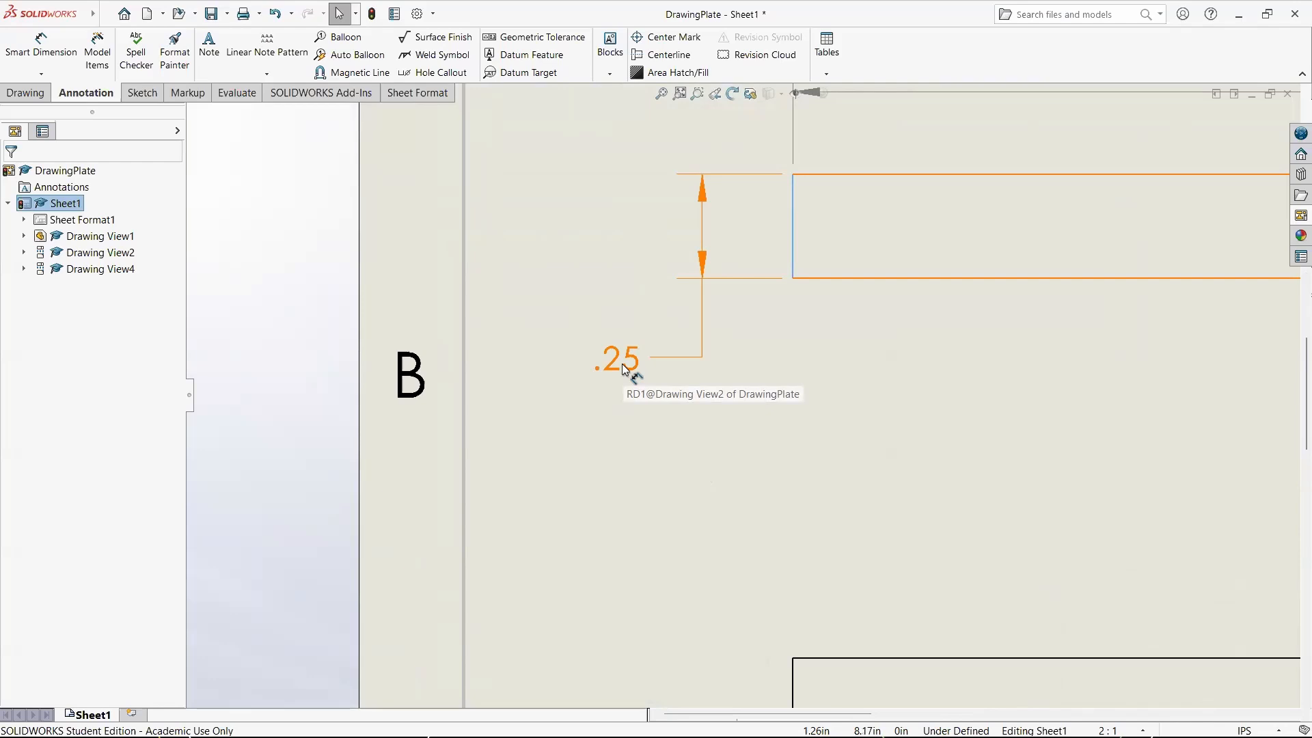
{"action": "scroll", "coordinate": [533, 441], "scroll_direction": "up", "scroll_amount": 3}
{"action": "scroll", "coordinate": [549, 423], "scroll_direction": "up", "scroll_amount": 3}
Step: Set the precision of the lower-left hole's edge distance dimension to two decimal places (.12) and deselect it
{"action": "scroll", "coordinate": [797, 653], "scroll_direction": "down", "scroll_amount": 4}
{"action": "left_click", "coordinate": [679, 407]}
{"action": "left_click", "coordinate": [104, 353]}
{"action": "key", "text": "Return"}
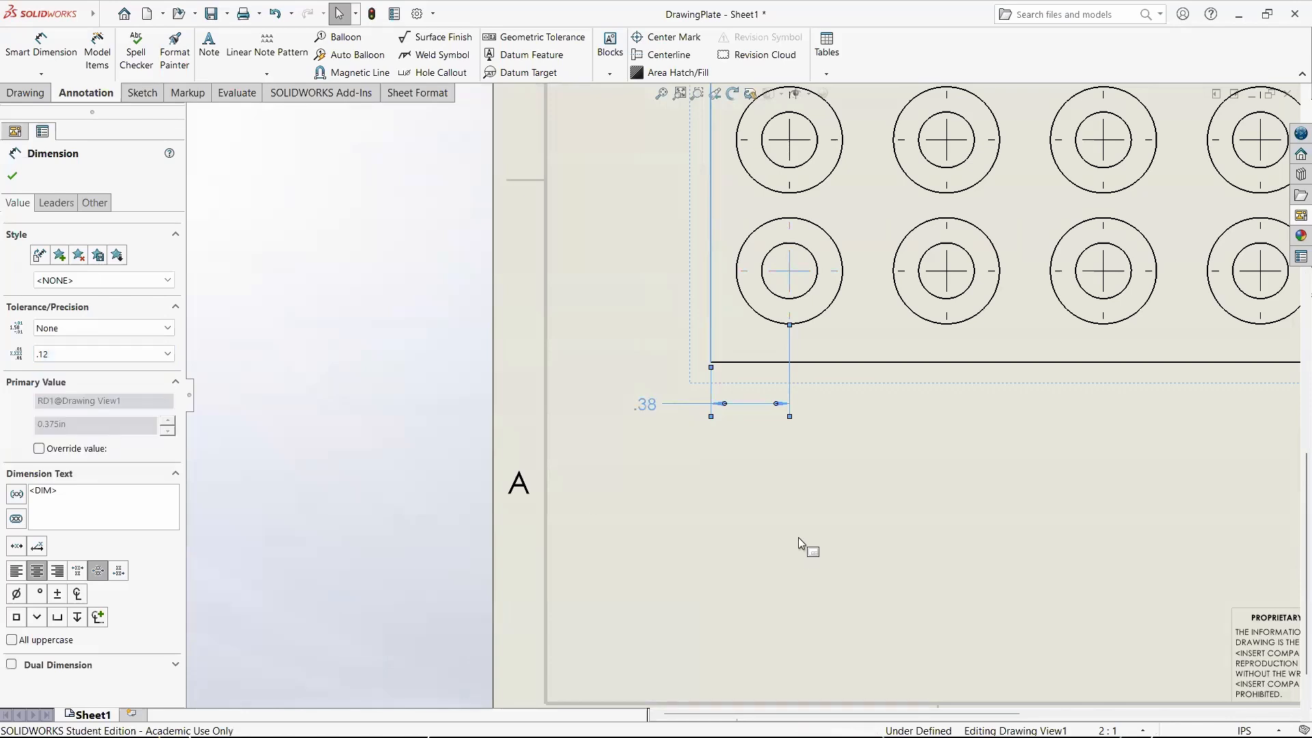
{"action": "left_click", "coordinate": [793, 536]}
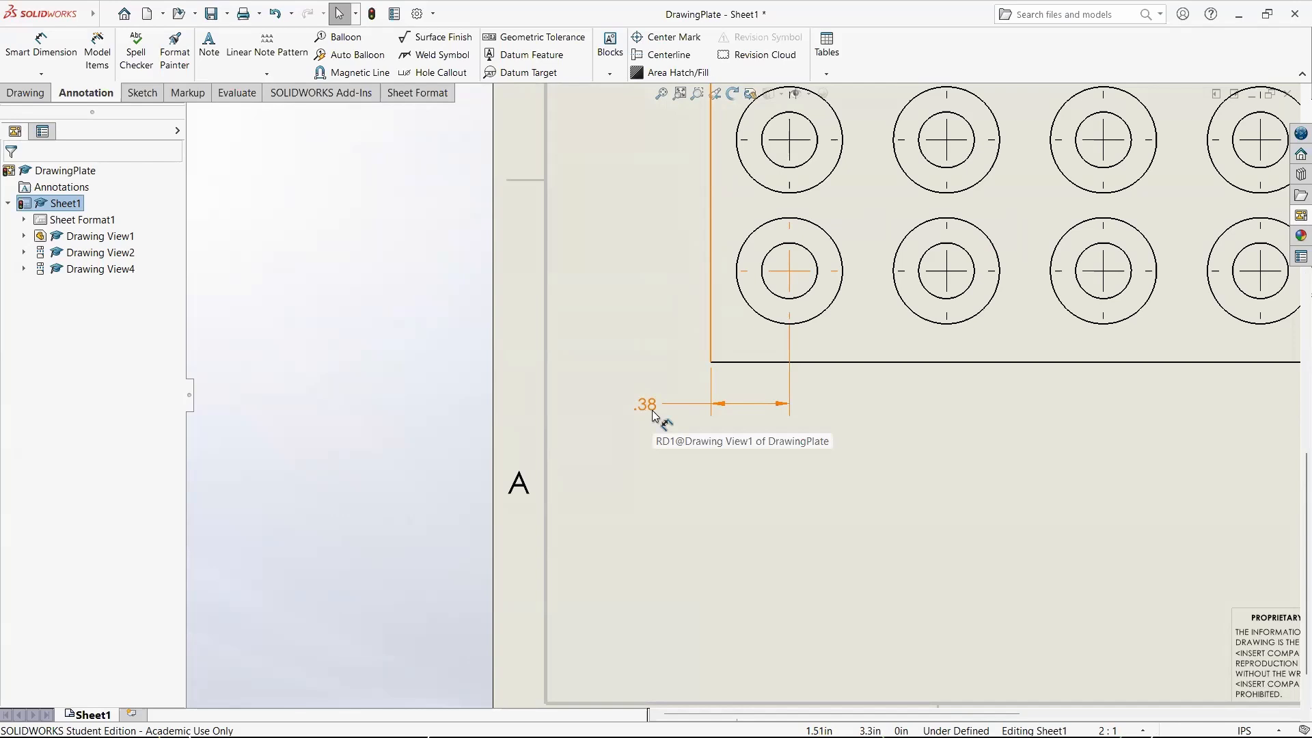
Step: Check the title block's three-place decimal tolerance line and set the lower-left hole's edge distance dimension to .123 precision
{"action": "scroll", "coordinate": [639, 383], "scroll_direction": "up", "scroll_amount": 5}
{"action": "scroll", "coordinate": [1120, 464], "scroll_direction": "down", "scroll_amount": 8}
{"action": "scroll", "coordinate": [996, 437], "scroll_direction": "down", "scroll_amount": 2}
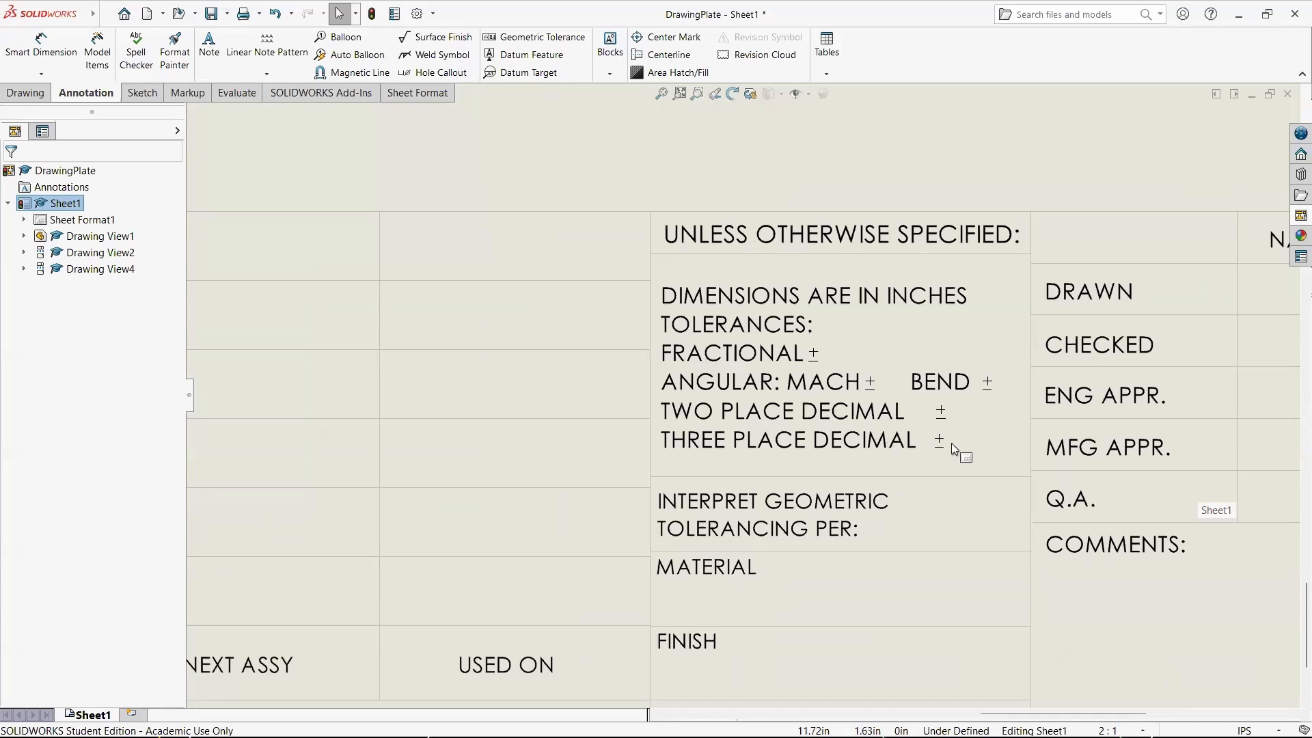
{"action": "scroll", "coordinate": [944, 463], "scroll_direction": "up", "scroll_amount": 5}
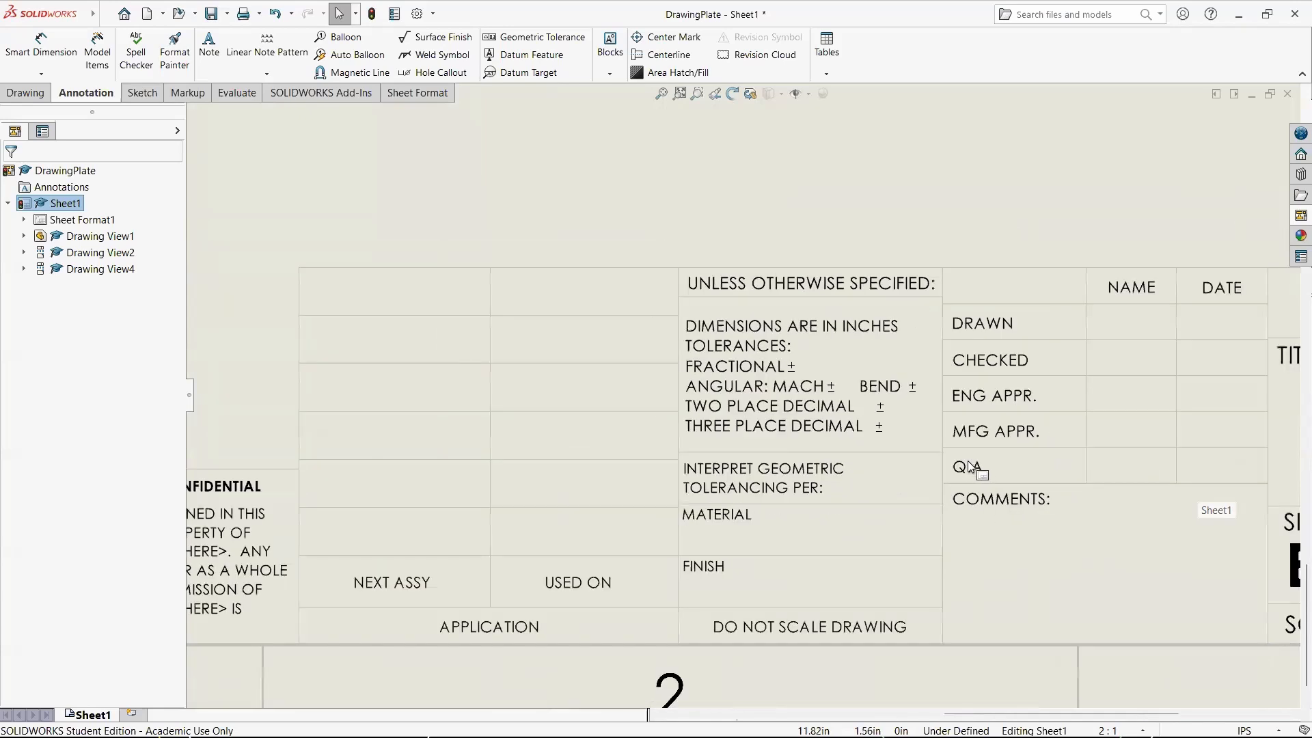
{"action": "scroll", "coordinate": [514, 367], "scroll_direction": "down", "scroll_amount": 8}
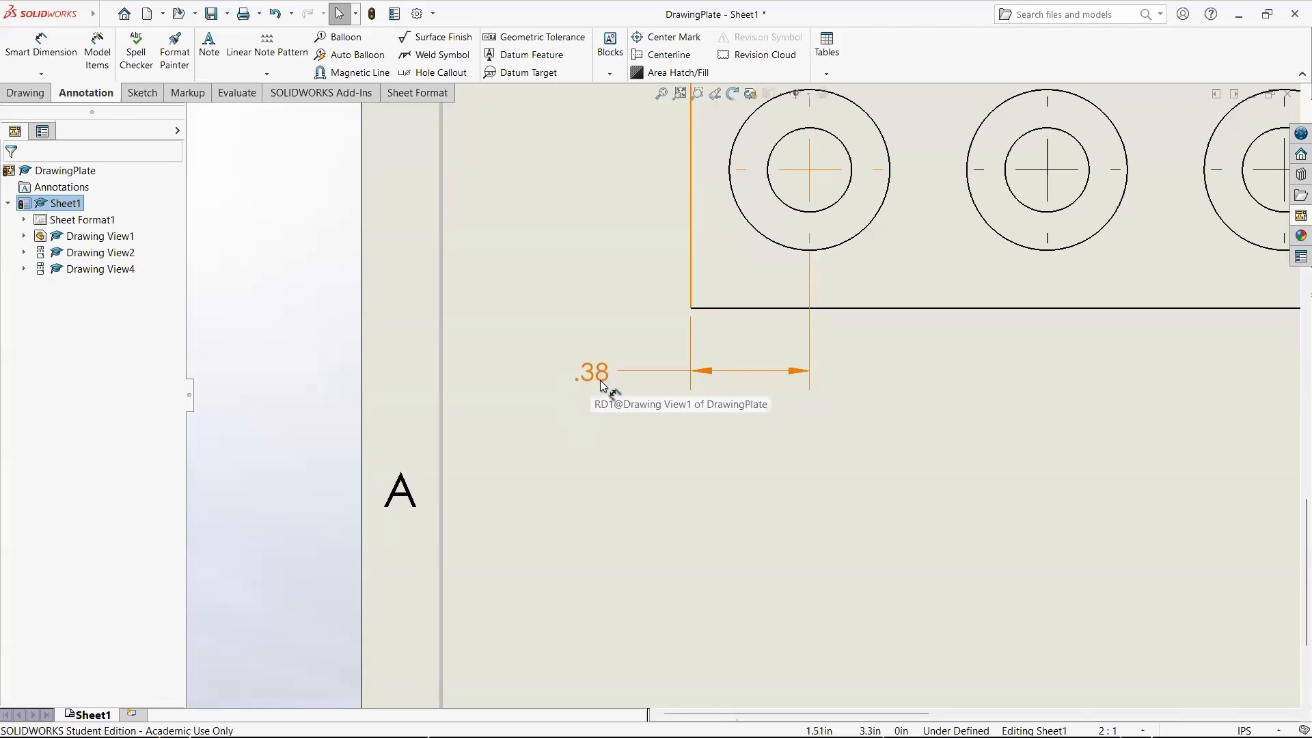
{"action": "left_click", "coordinate": [601, 384]}
{"action": "left_click", "coordinate": [103, 353]}
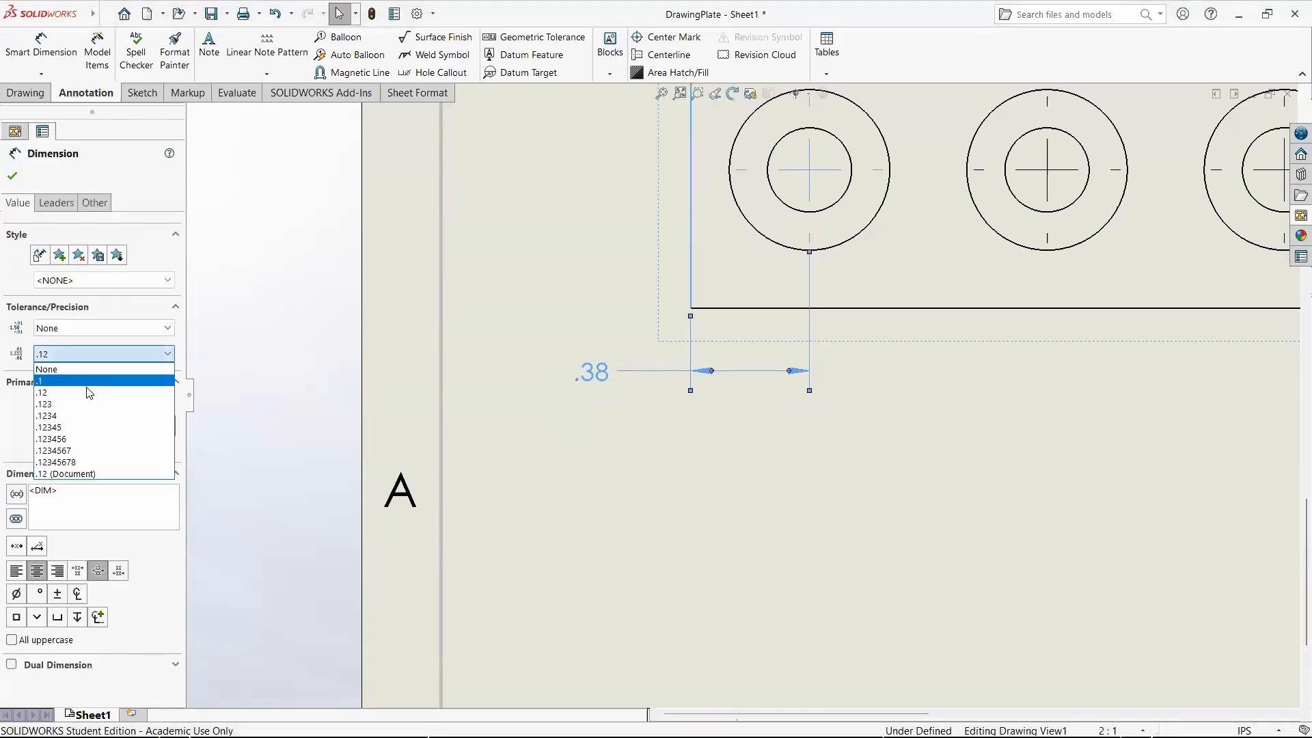
{"action": "left_click", "coordinate": [82, 406]}
{"action": "left_click", "coordinate": [715, 445]}
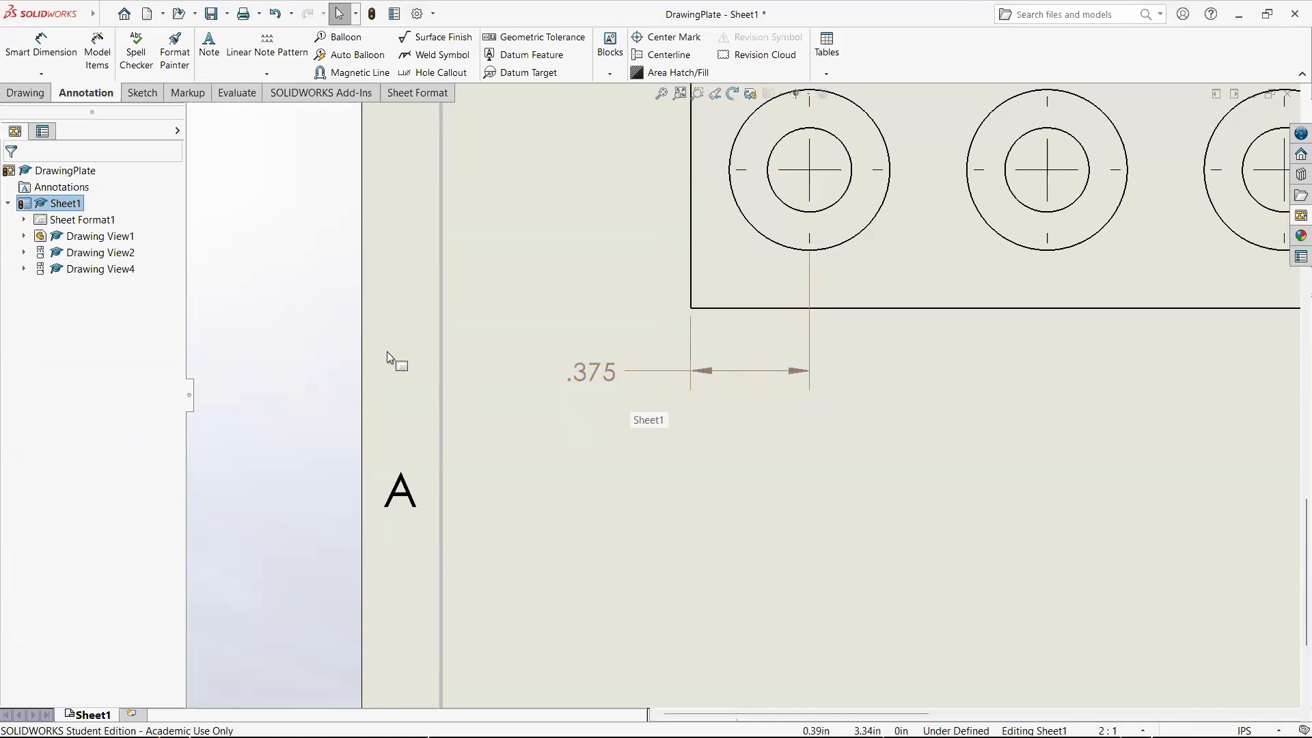
Step: Apply a Basic tolerance to the lower-left hole's edge distance dimension and set its tolerance precision to .12
{"action": "key", "text": "f"}
{"action": "scroll", "coordinate": [991, 444], "scroll_direction": "down", "scroll_amount": 8}
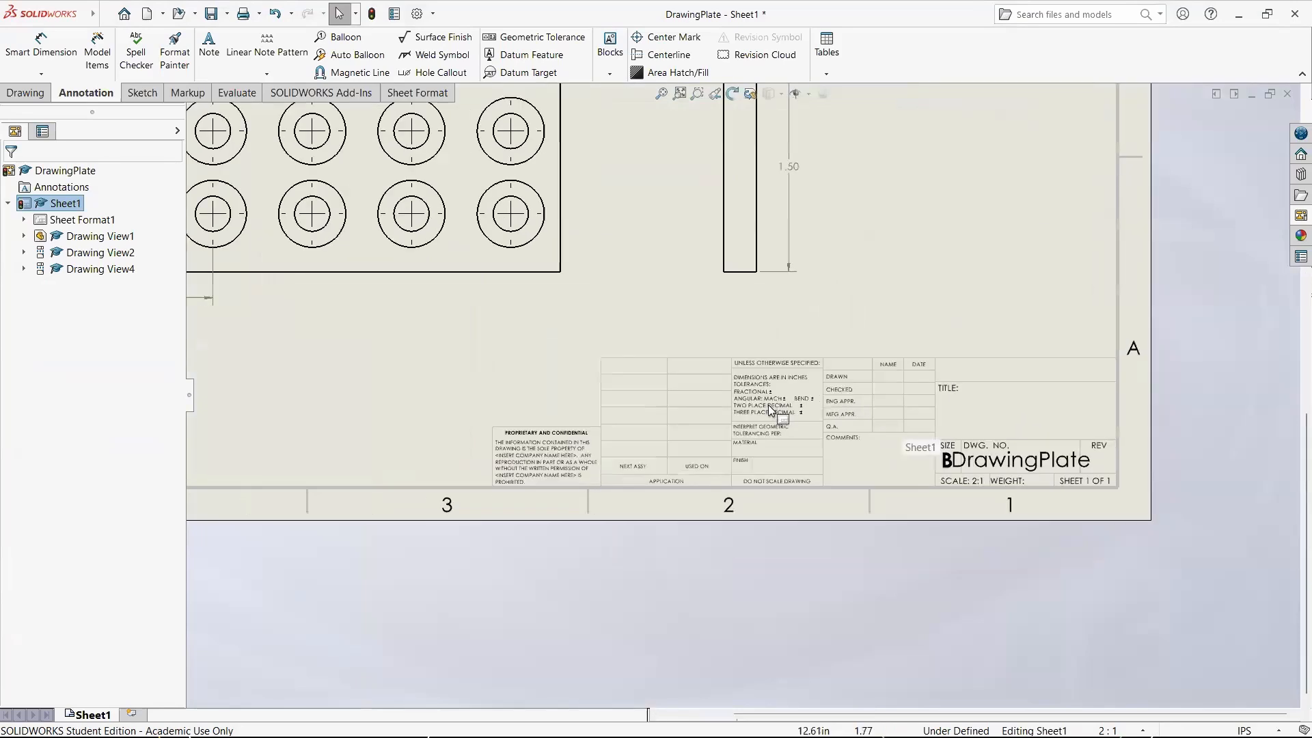
{"action": "scroll", "coordinate": [773, 444], "scroll_direction": "up", "scroll_amount": 6}
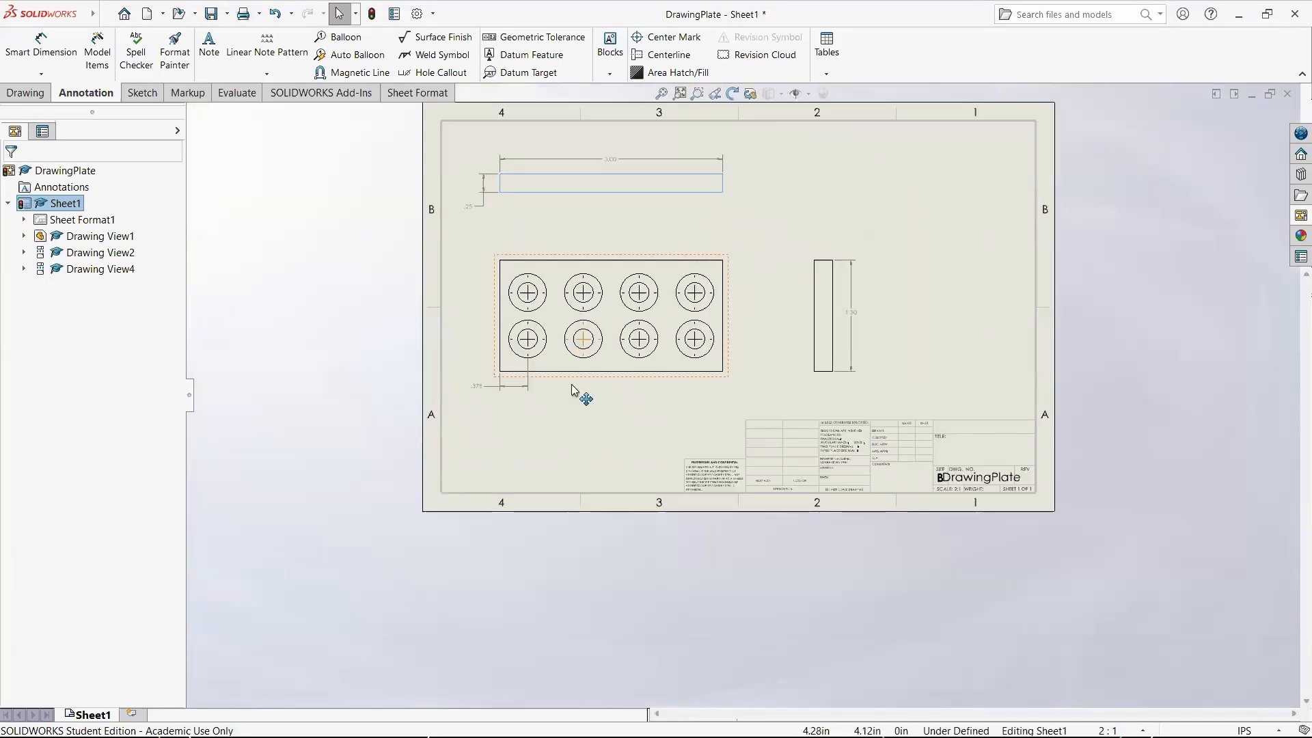
{"action": "scroll", "coordinate": [588, 423], "scroll_direction": "down", "scroll_amount": 3}
{"action": "scroll", "coordinate": [587, 420], "scroll_direction": "down", "scroll_amount": 1}
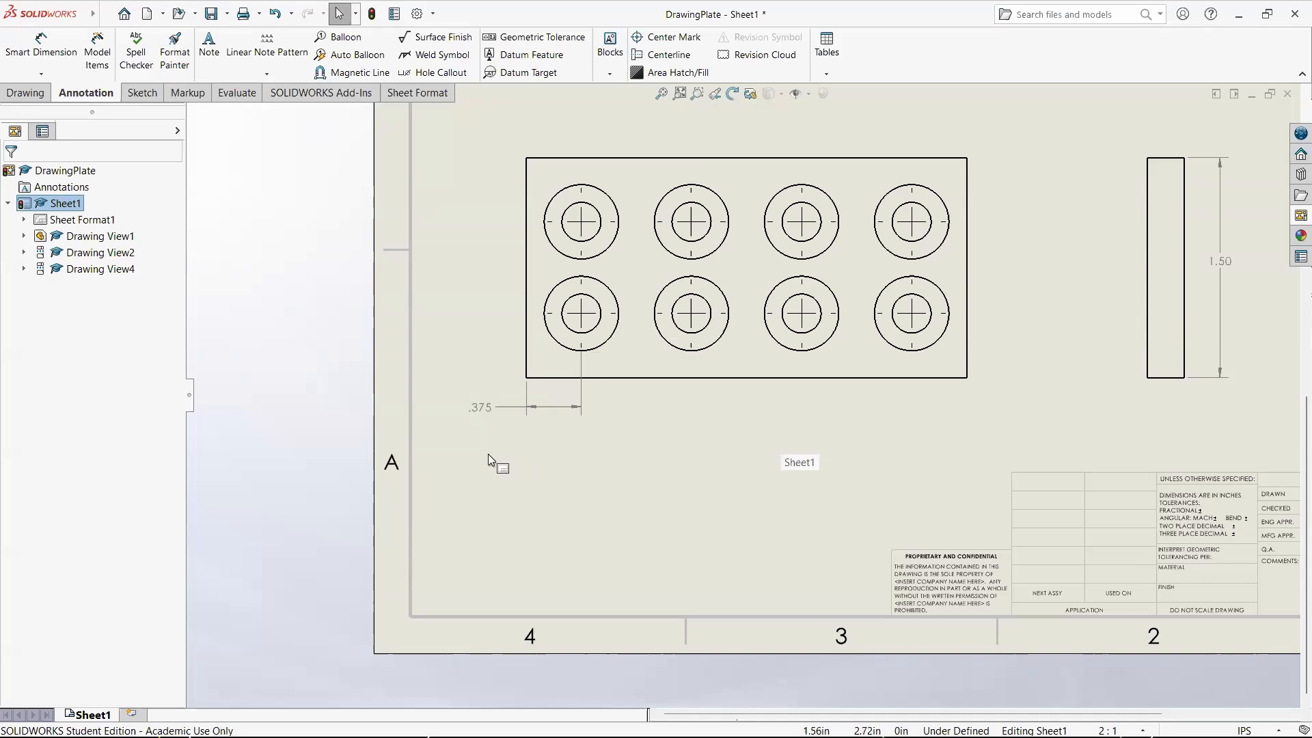
{"action": "scroll", "coordinate": [485, 432], "scroll_direction": "down", "scroll_amount": 3}
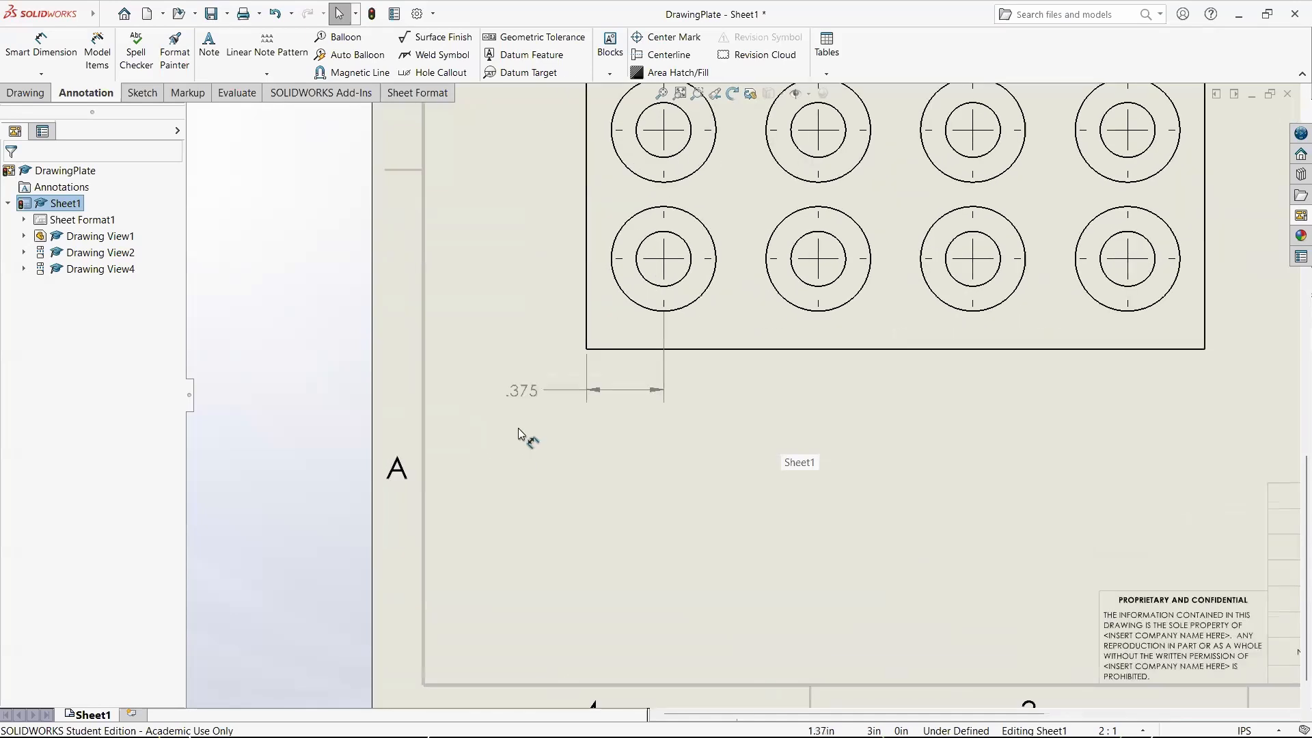
{"action": "left_click", "coordinate": [524, 390]}
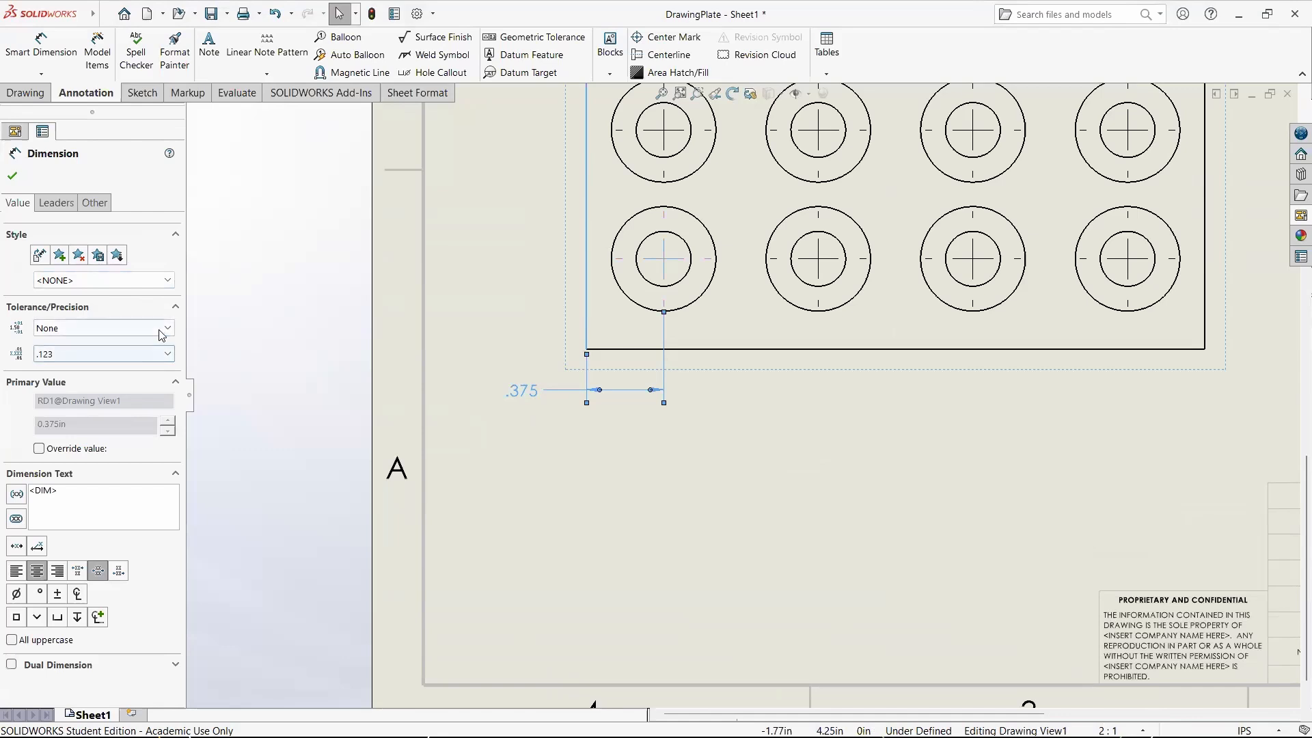
{"action": "left_click", "coordinate": [82, 328]}
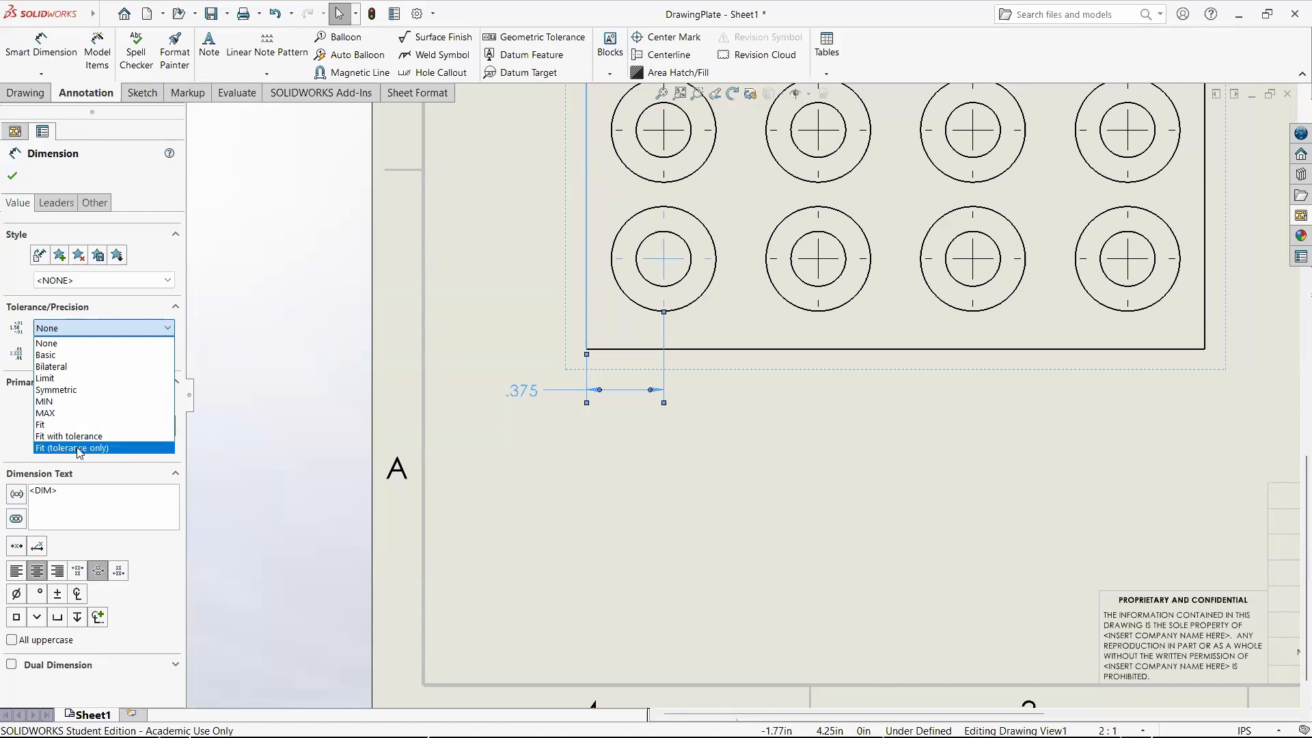
{"action": "left_click", "coordinate": [111, 355]}
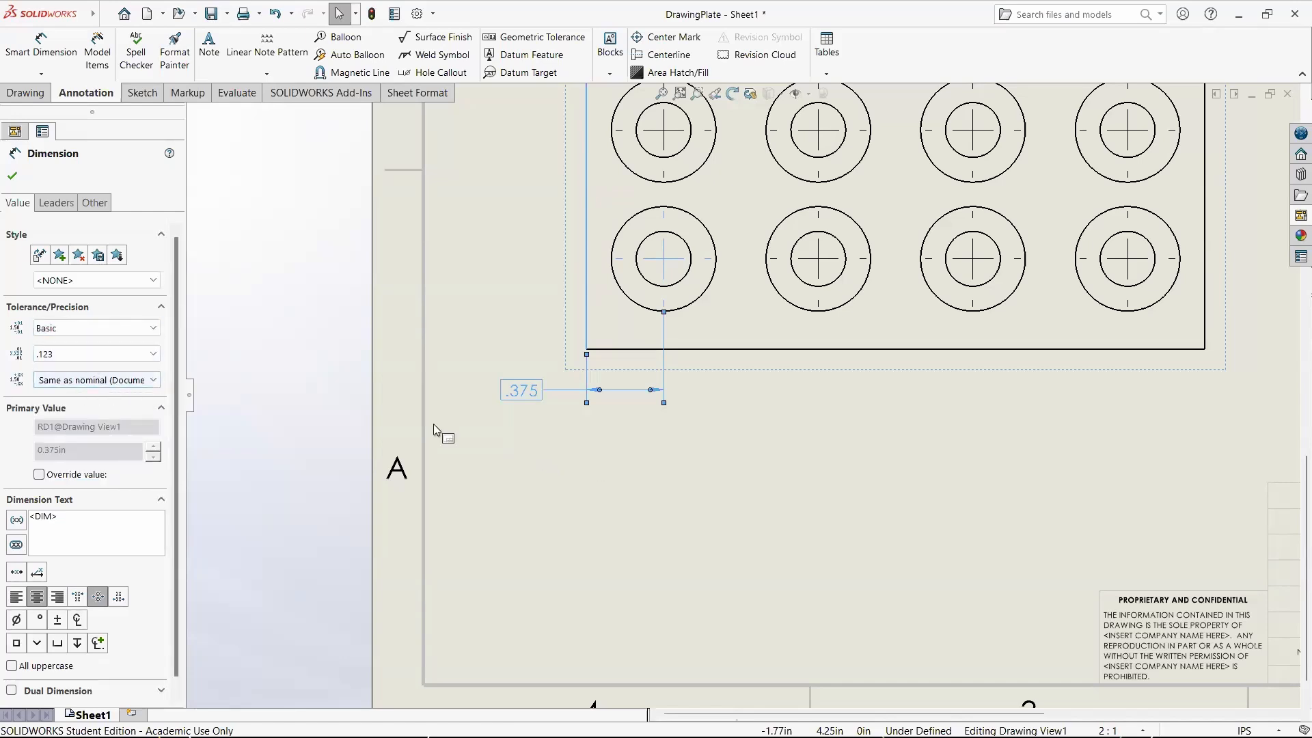
{"action": "left_click", "coordinate": [85, 381]}
{"action": "left_click", "coordinate": [72, 418]}
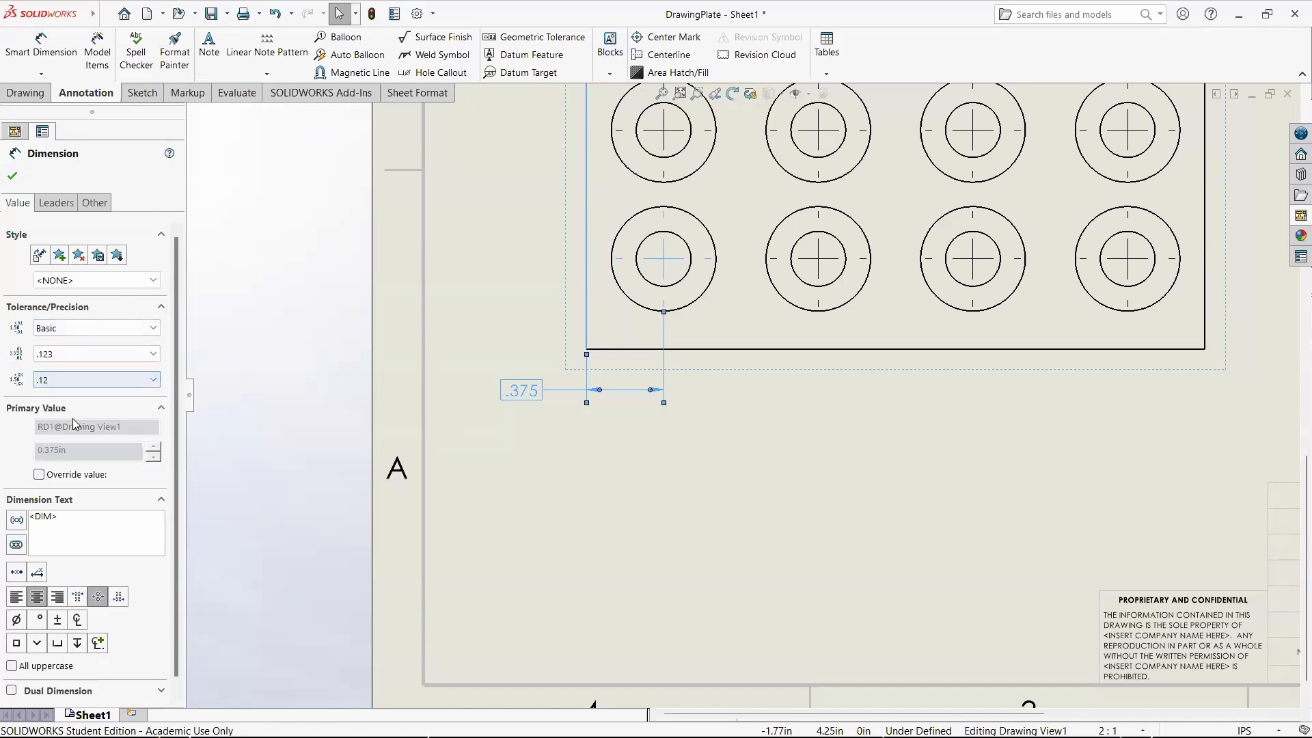
Step: Try the Bilateral tolerance type on the hole's edge distance dimension and return it to Basic
{"action": "left_click", "coordinate": [84, 380]}
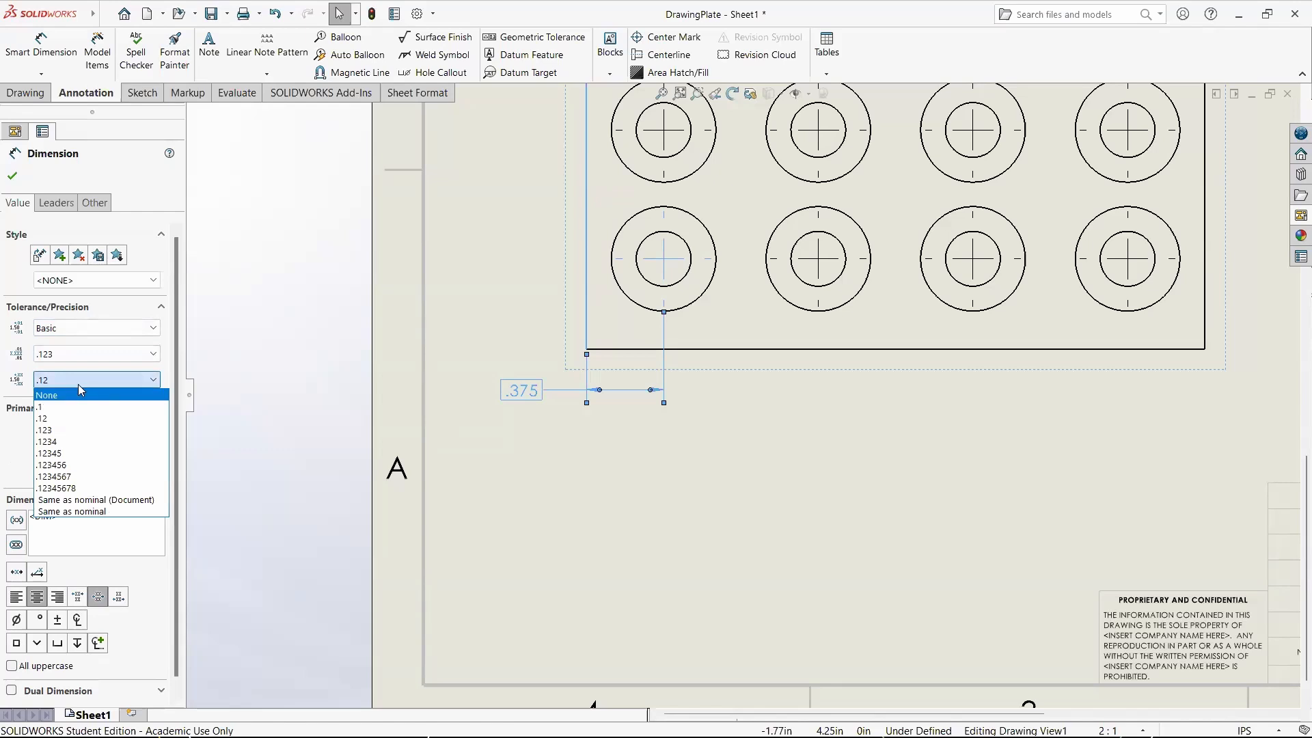
{"action": "left_click", "coordinate": [95, 330]}
{"action": "left_click", "coordinate": [85, 330]}
{"action": "left_click", "coordinate": [80, 367]}
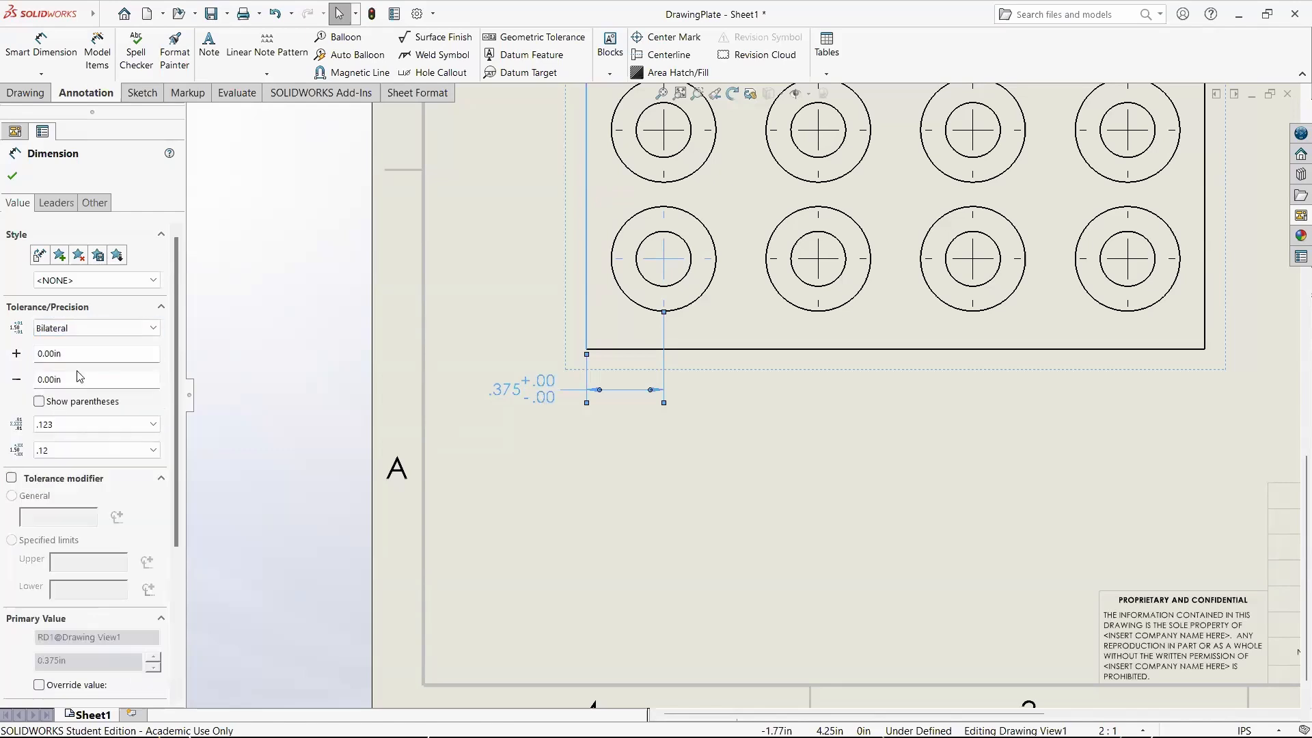
{"action": "left_click", "coordinate": [86, 329]}
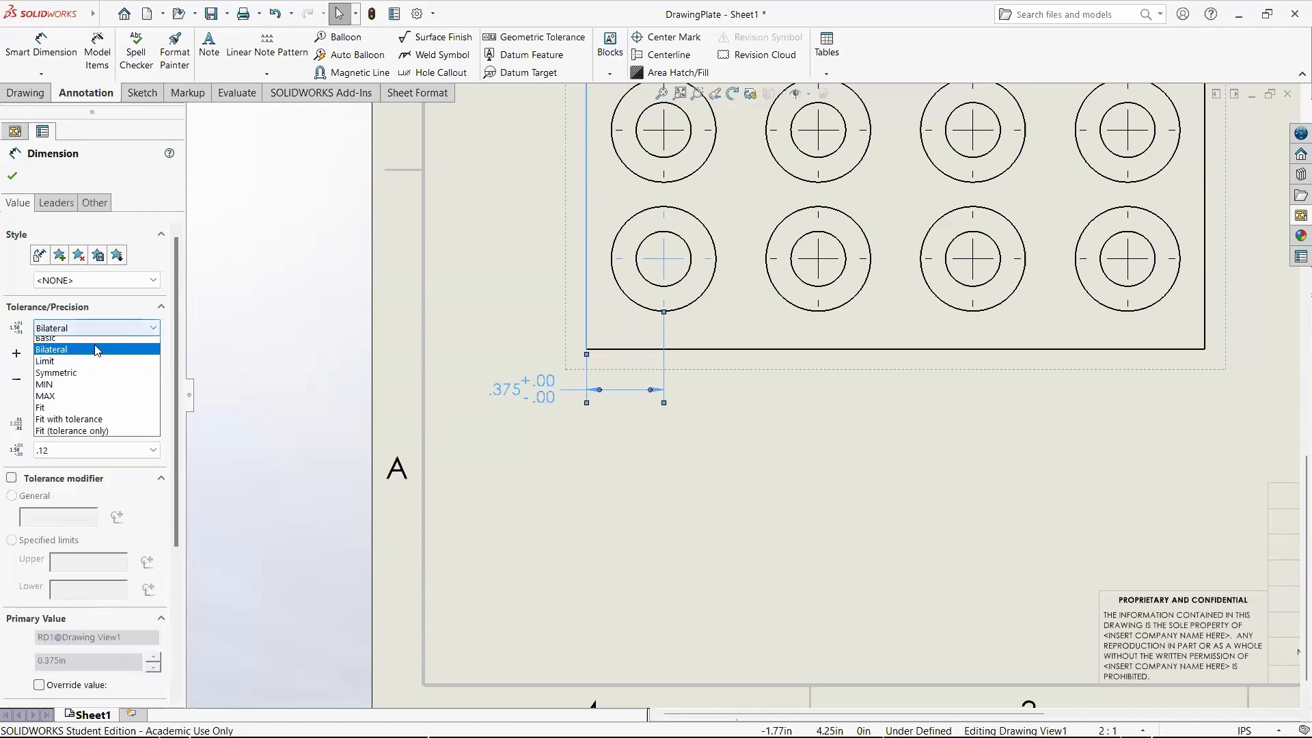
{"action": "left_click", "coordinate": [78, 355]}
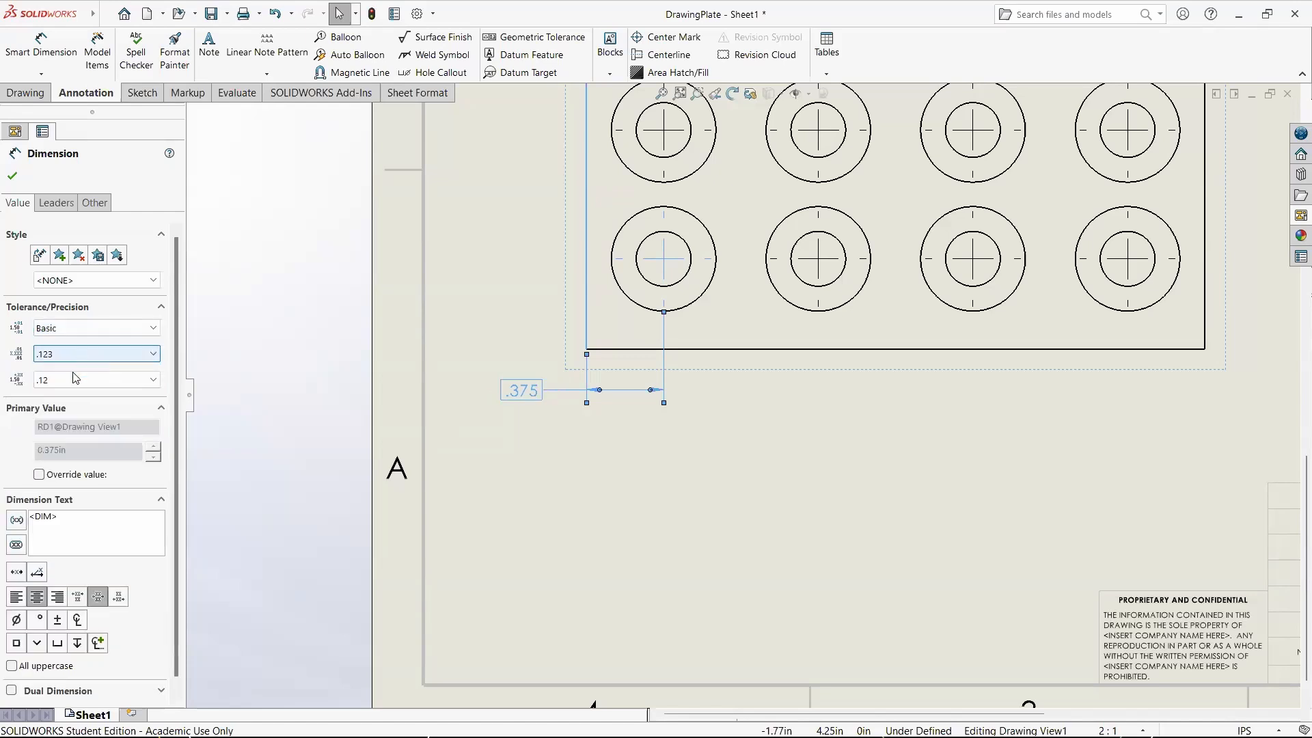
Step: Examine the boxed hole edge distance dimension alongside the general tolerance notes in the title block
{"action": "scroll", "coordinate": [351, 439], "scroll_direction": "down", "scroll_amount": 5}
{"action": "scroll", "coordinate": [643, 361], "scroll_direction": "up", "scroll_amount": 6}
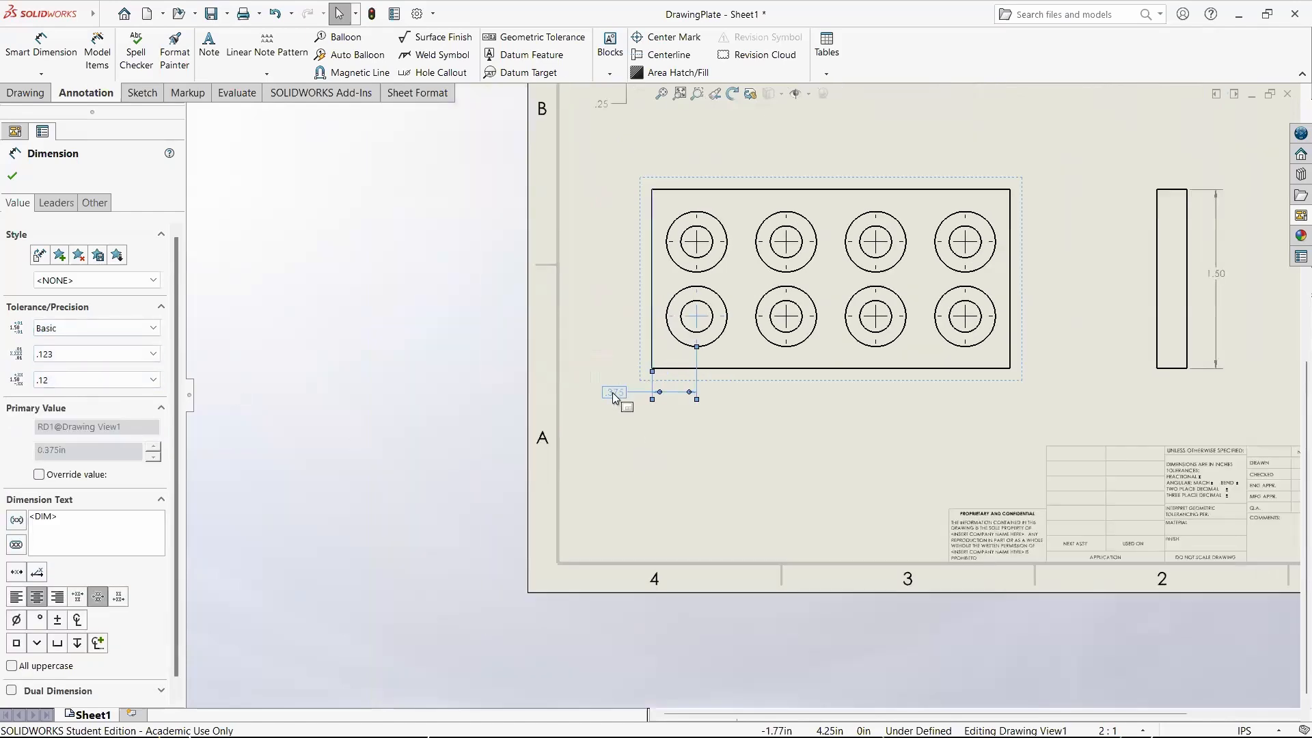
{"action": "scroll", "coordinate": [381, 386], "scroll_direction": "down", "scroll_amount": 5}
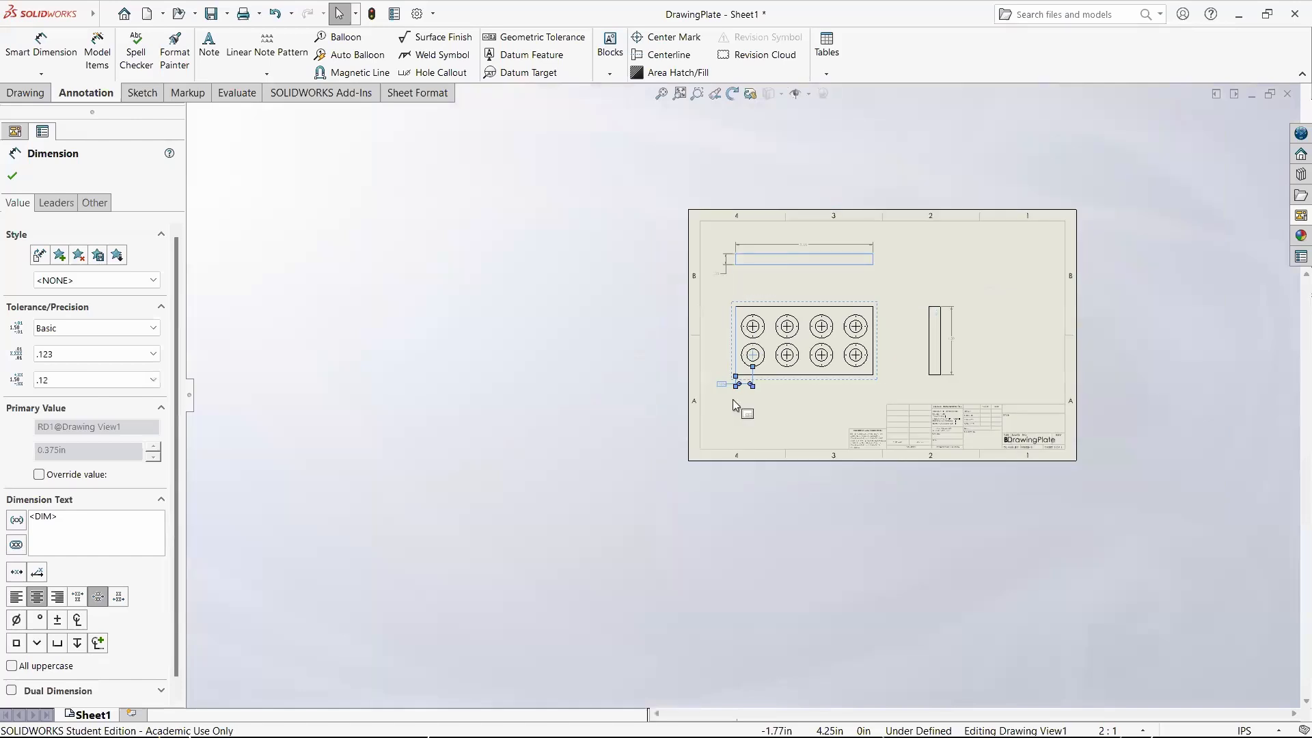
{"action": "scroll", "coordinate": [936, 444], "scroll_direction": "up", "scroll_amount": 2}
{"action": "scroll", "coordinate": [937, 444], "scroll_direction": "up", "scroll_amount": 3}
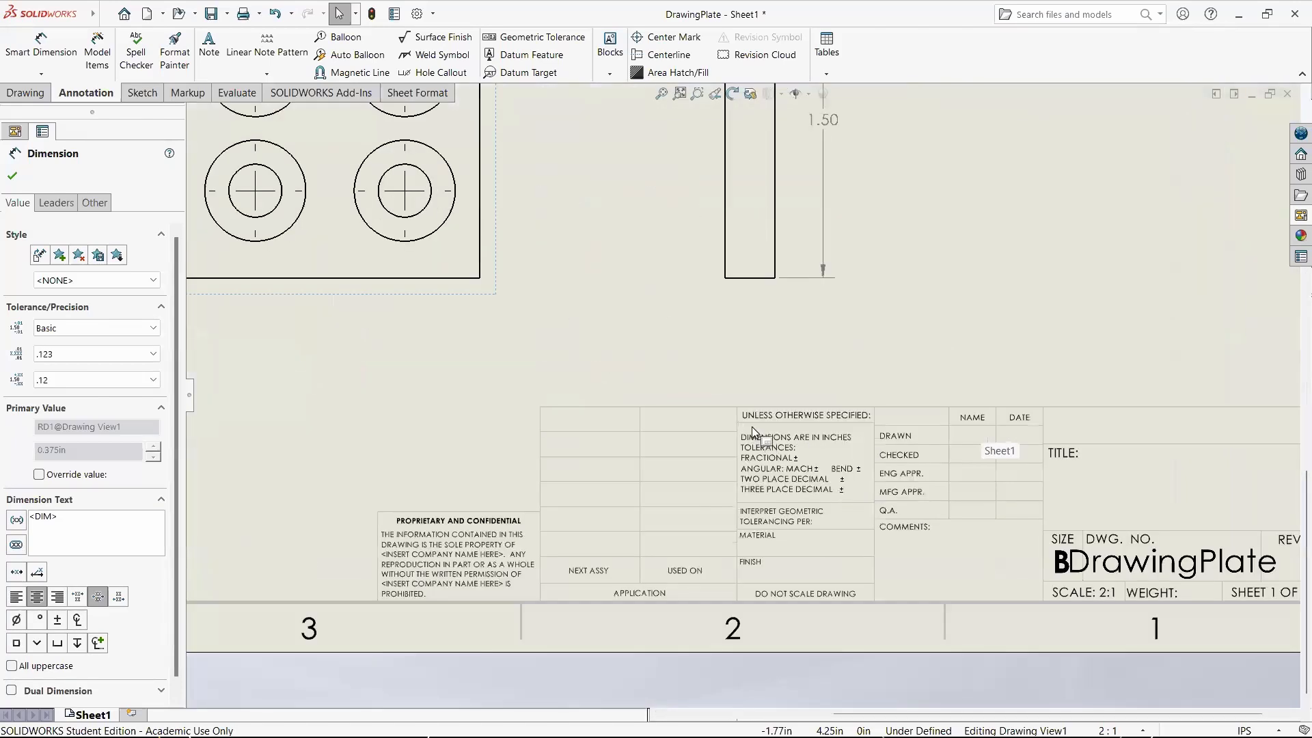
{"action": "scroll", "coordinate": [793, 441], "scroll_direction": "down", "scroll_amount": 4}
{"action": "scroll", "coordinate": [784, 441], "scroll_direction": "up", "scroll_amount": 3}
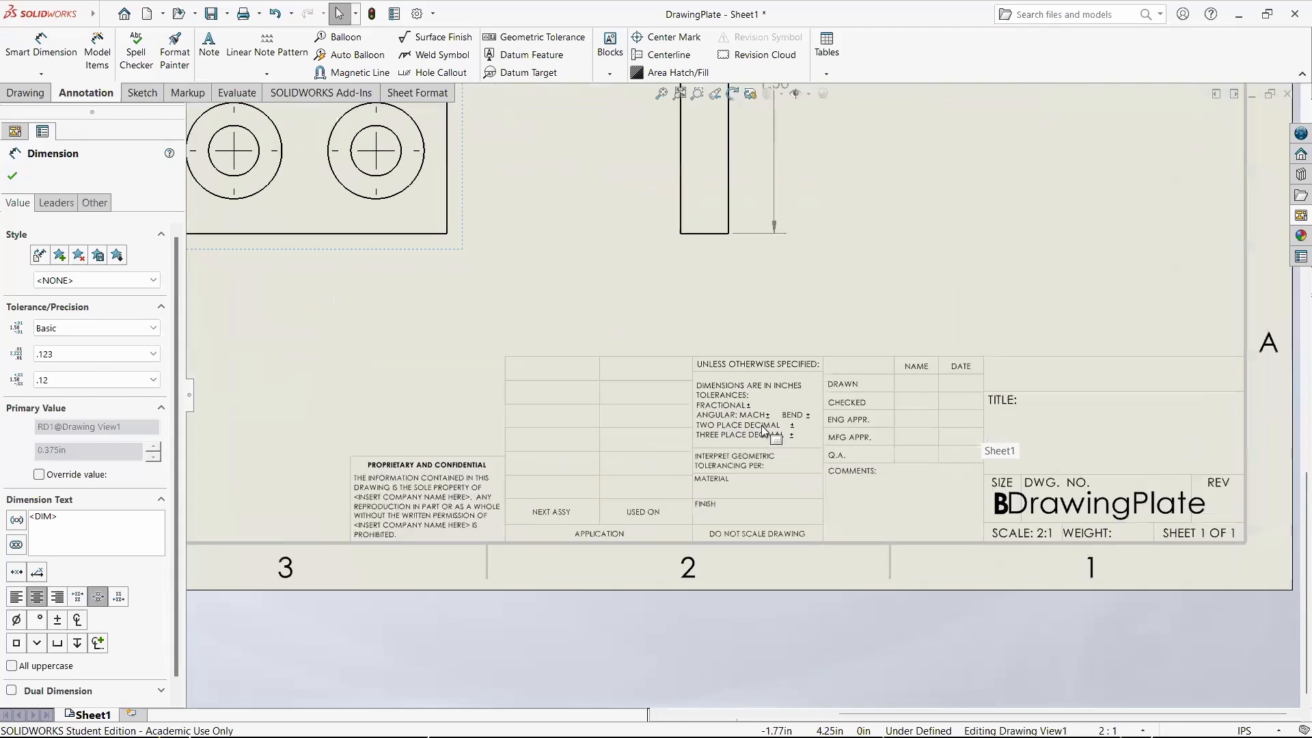
{"action": "scroll", "coordinate": [785, 416], "scroll_direction": "down", "scroll_amount": 4}
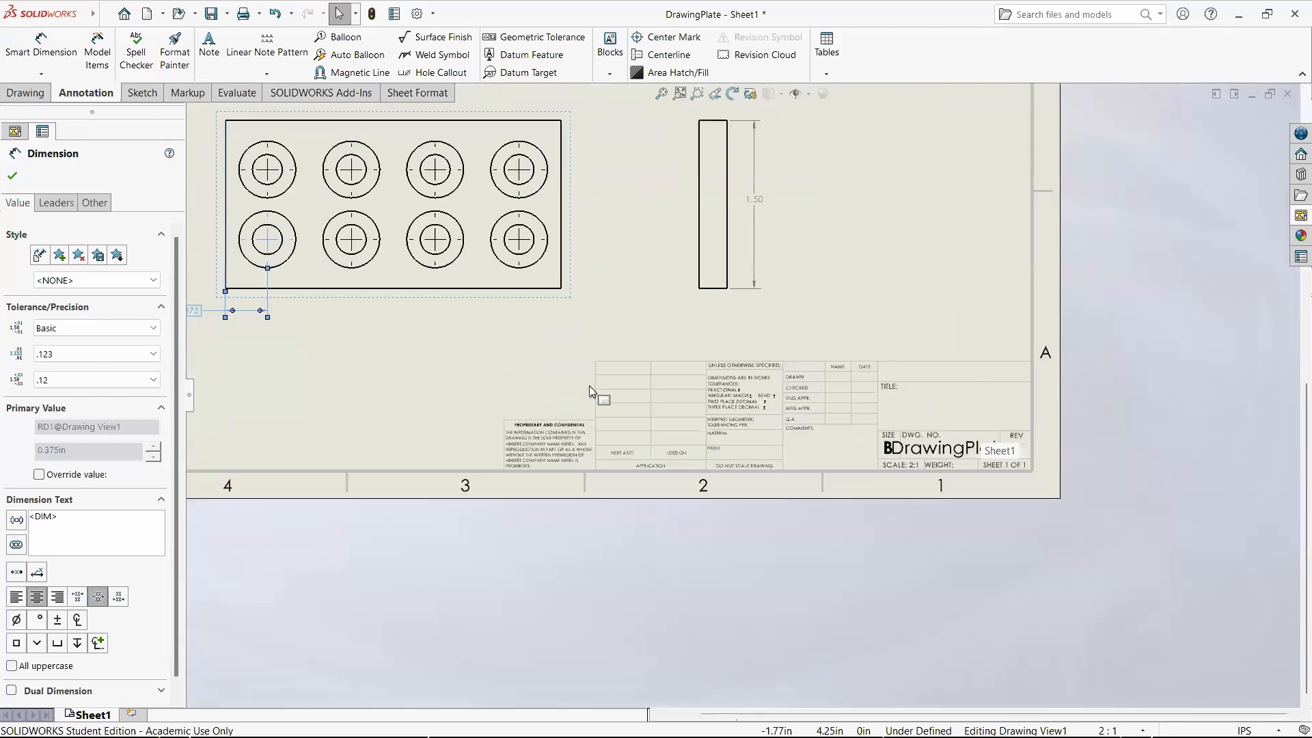
{"action": "scroll", "coordinate": [576, 384], "scroll_direction": "up", "scroll_amount": 5}
{"action": "scroll", "coordinate": [749, 390], "scroll_direction": "up", "scroll_amount": 3}
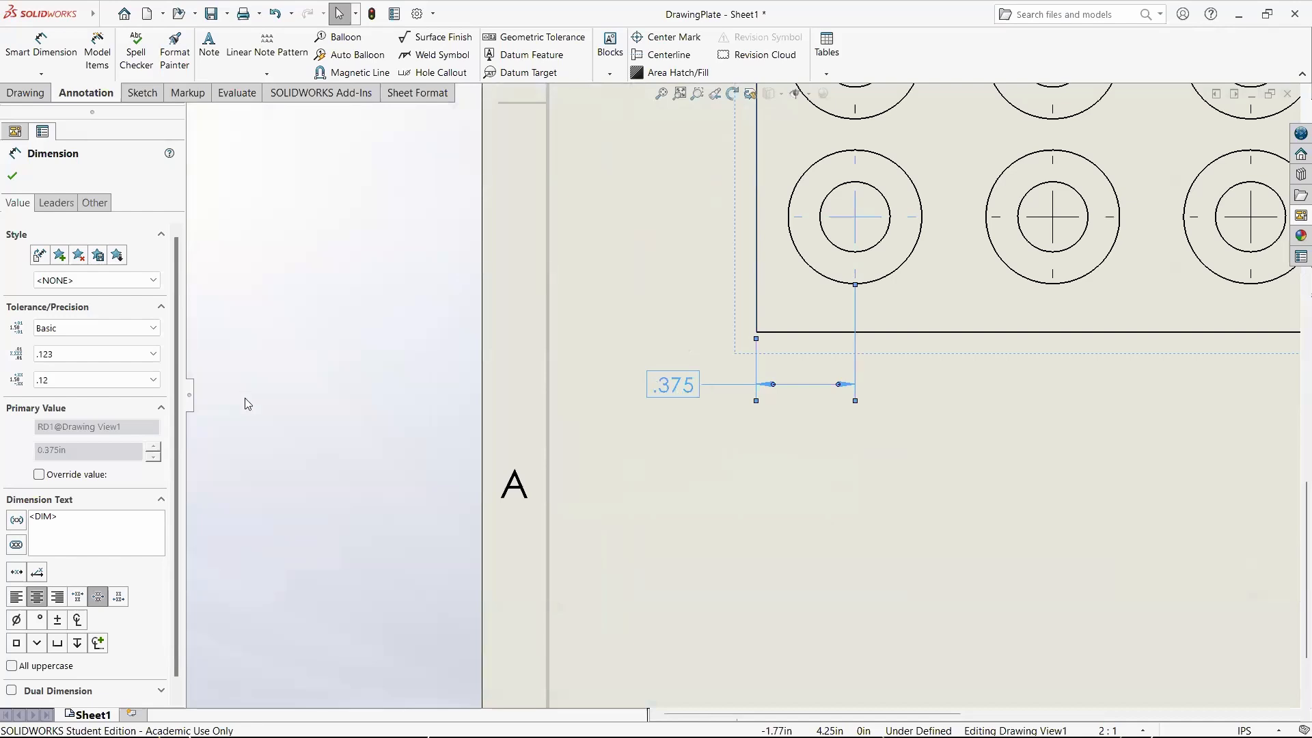
Step: Change the hole's edge distance dimension to a Bilateral tolerance and set its tolerance precision to .123
{"action": "left_click", "coordinate": [136, 331]}
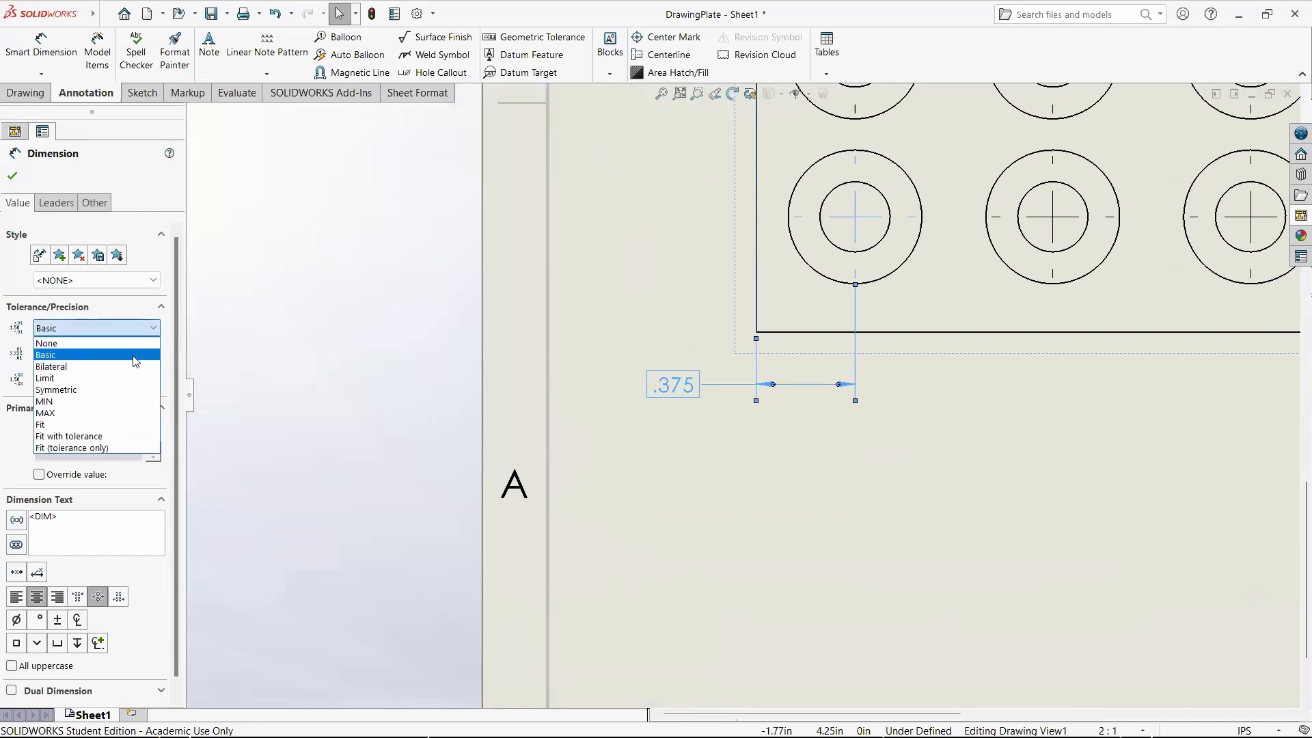
{"action": "left_click", "coordinate": [132, 366]}
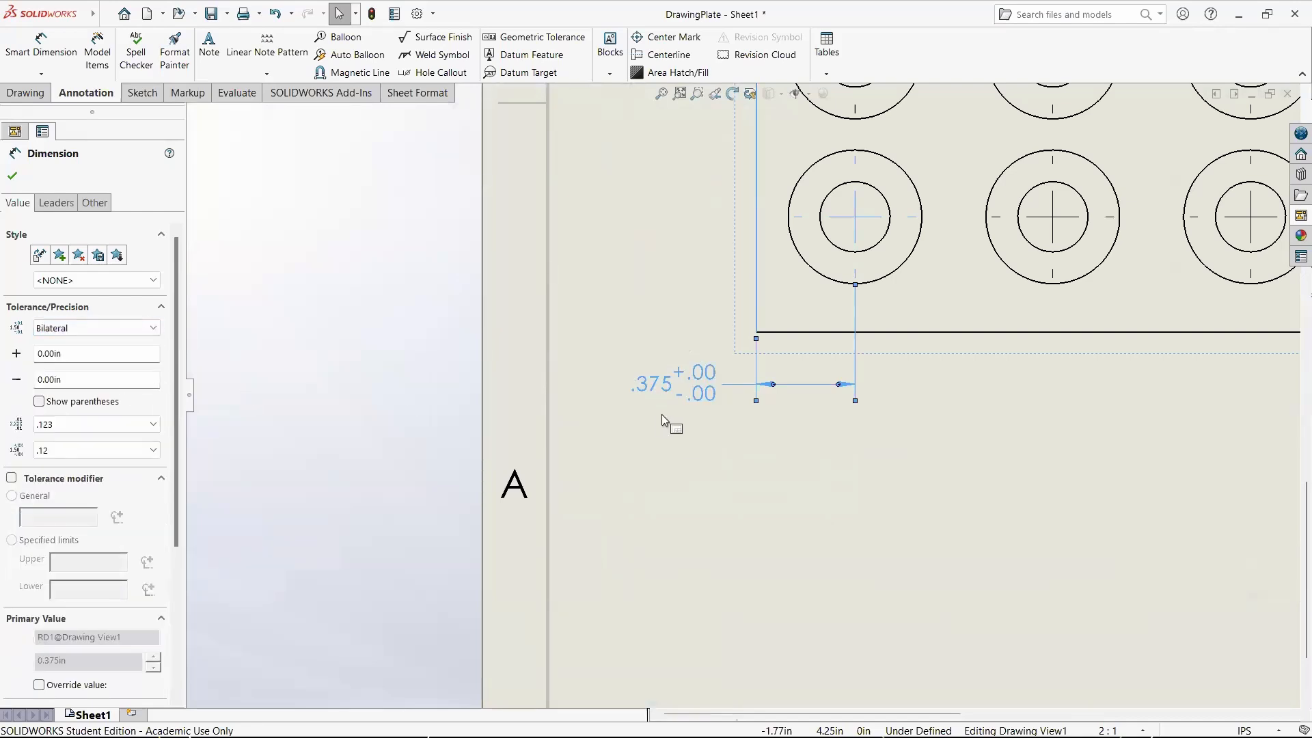
{"action": "left_click", "coordinate": [102, 459]}
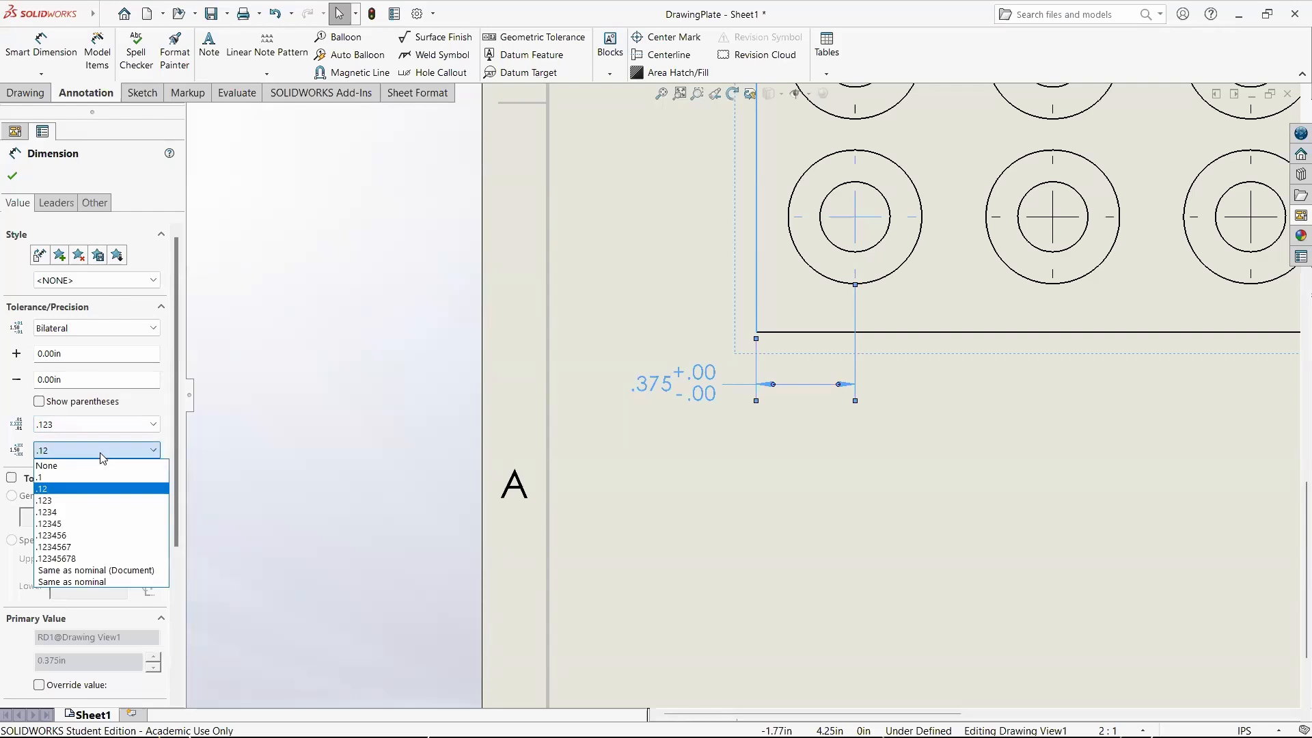
{"action": "left_click", "coordinate": [66, 500]}
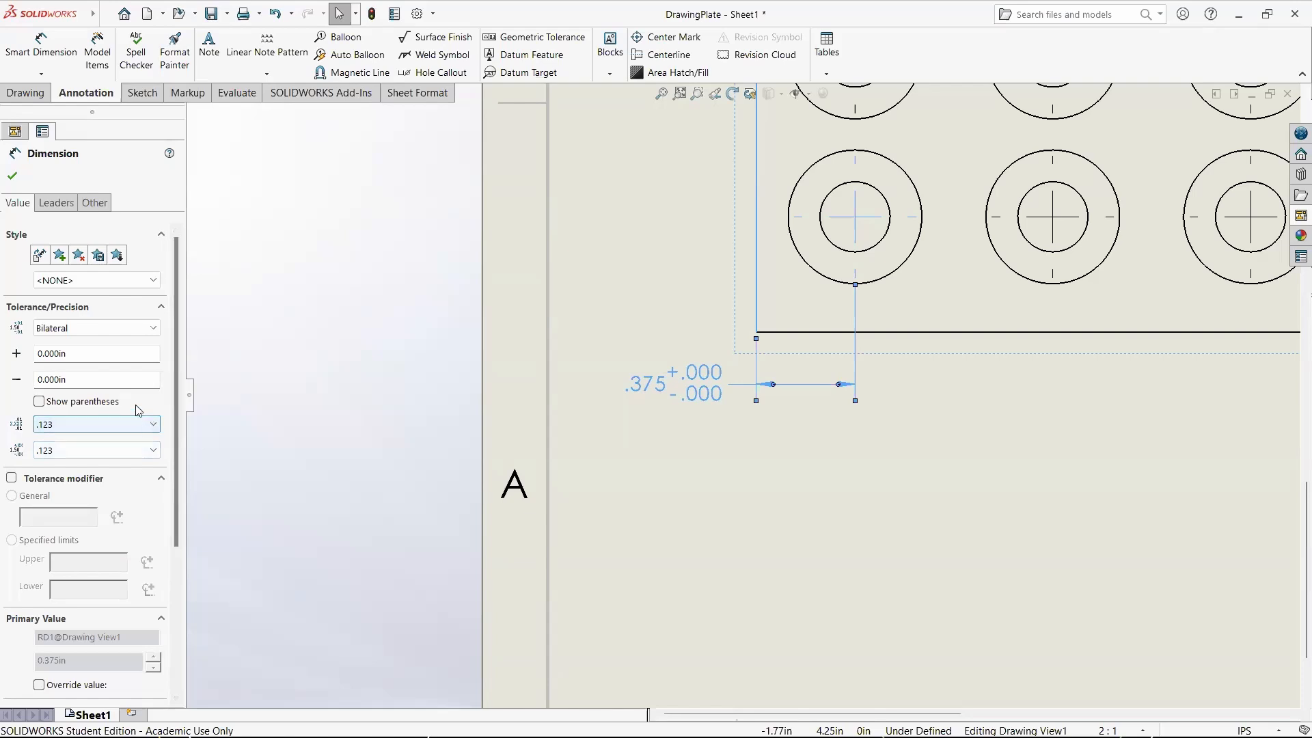
Step: Set the hole edge distance's plus tolerance to 0.010 in and switch the tolerance type to Symmetric
{"action": "left_click", "coordinate": [62, 354]}
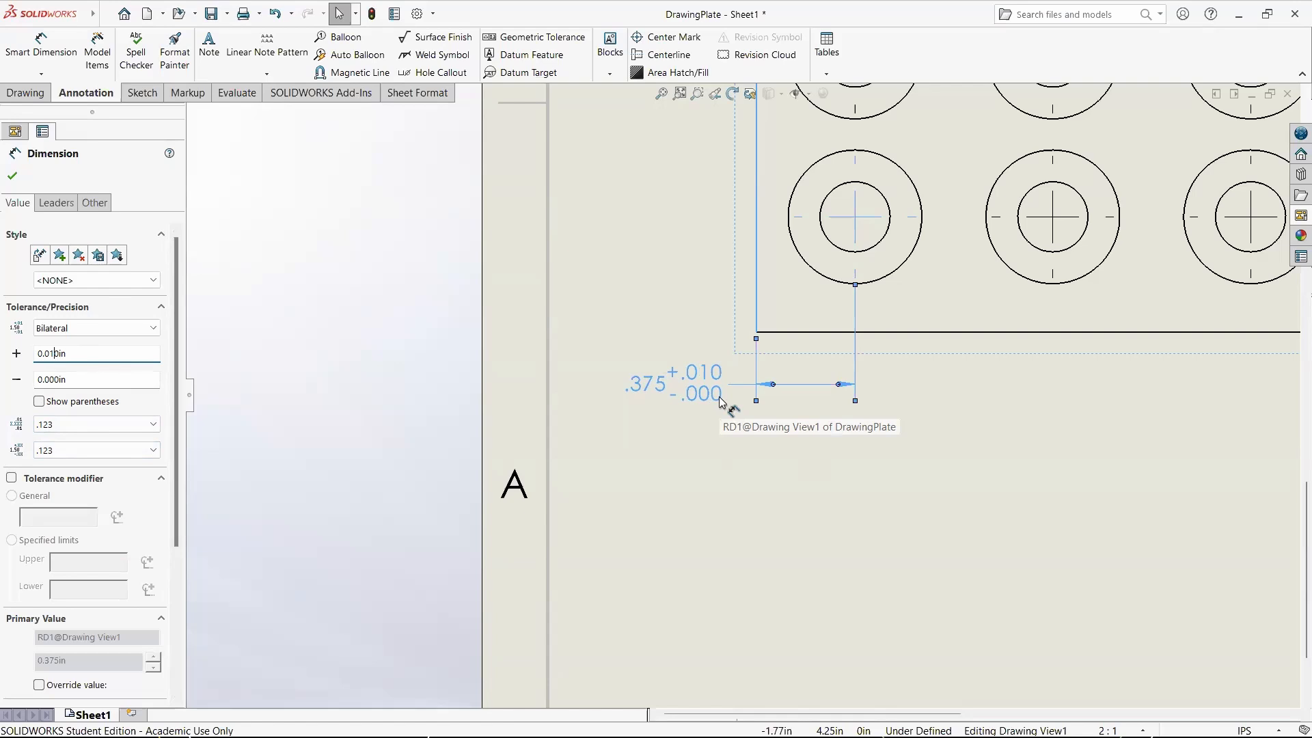
{"action": "left_click", "coordinate": [147, 330]}
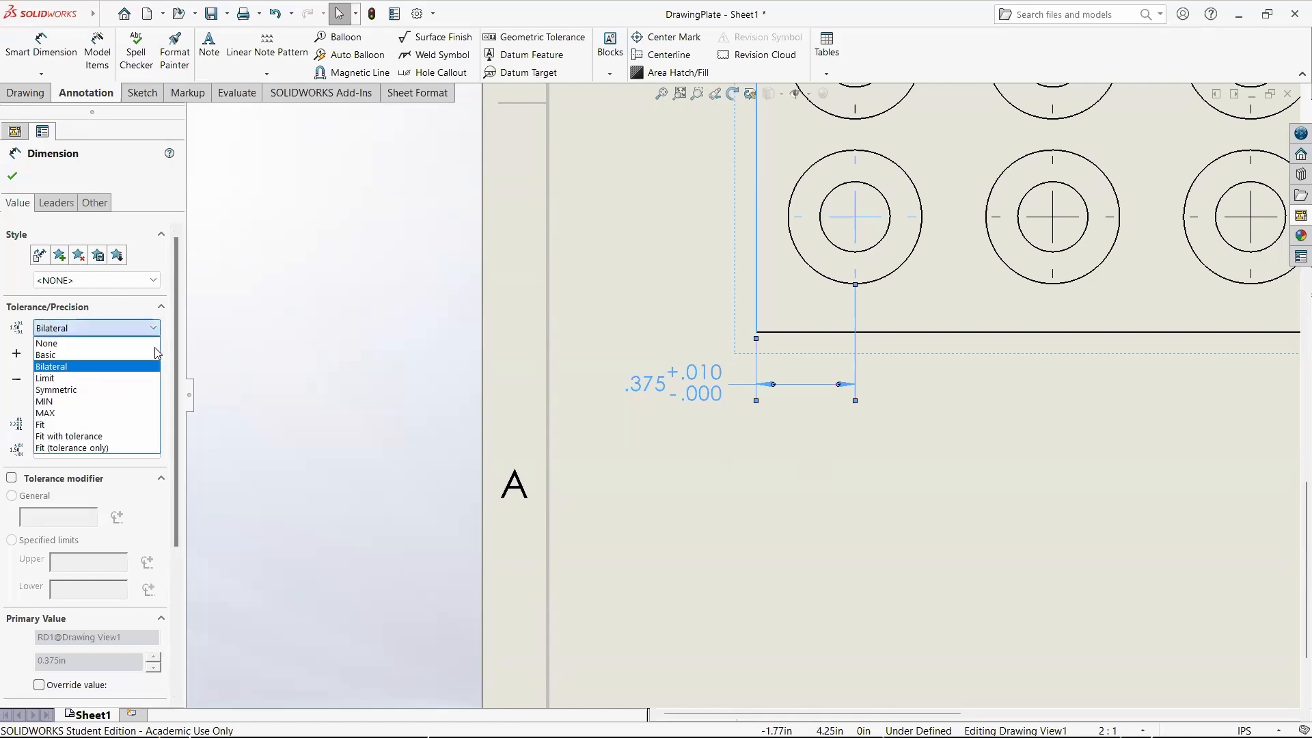
{"action": "left_click", "coordinate": [123, 391]}
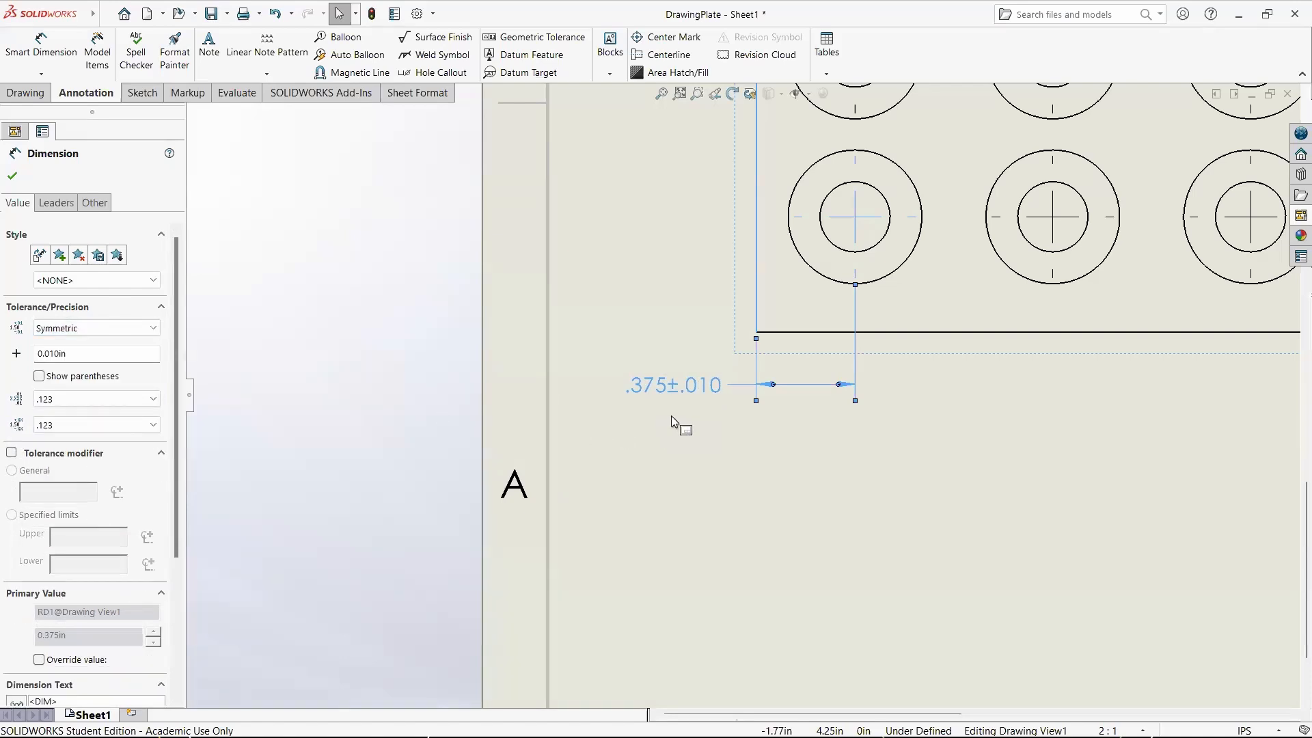
Step: Dismiss the save reminder and set the hole edge distance dimension's symmetric tolerance to 0.020 in
{"action": "scroll", "coordinate": [673, 407], "scroll_direction": "up", "scroll_amount": 5}
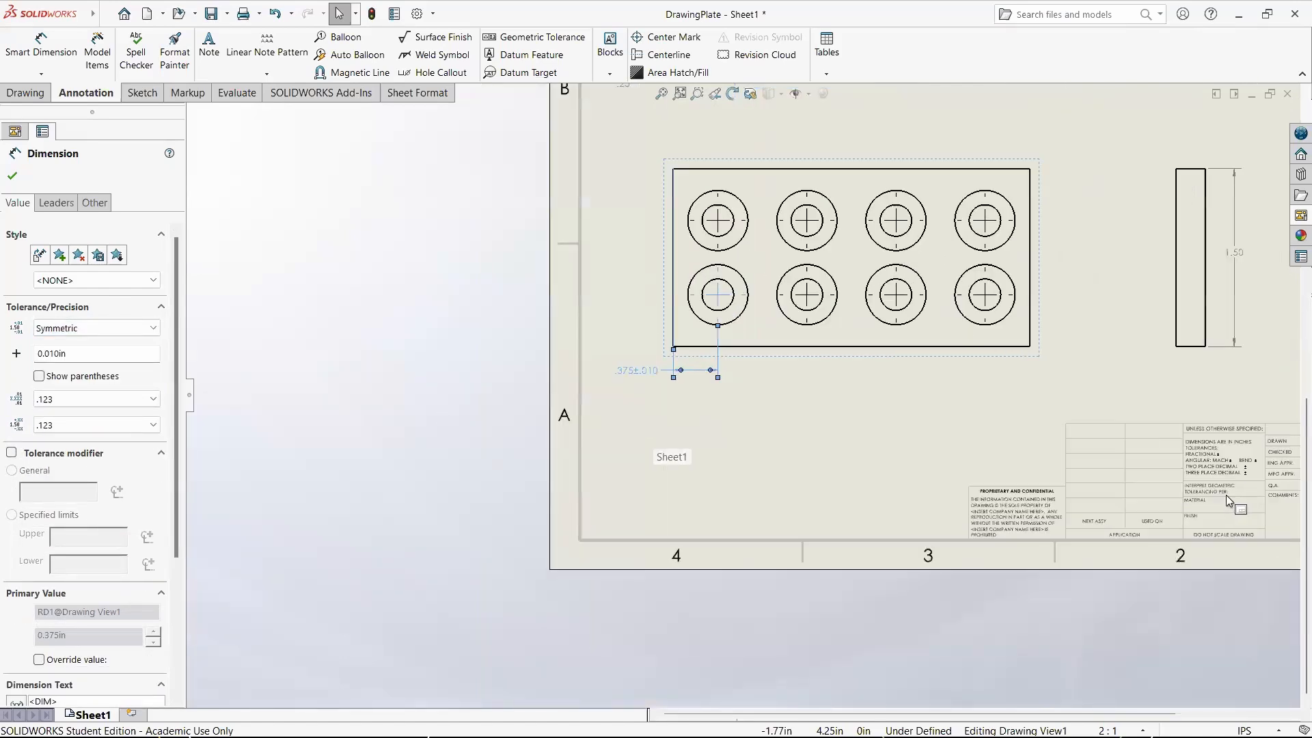
{"action": "scroll", "coordinate": [1162, 478], "scroll_direction": "down", "scroll_amount": 3}
{"action": "middle_click_drag", "start_coordinate": [587, 352], "coordinate": [467, 329], "text": "ctrl"}
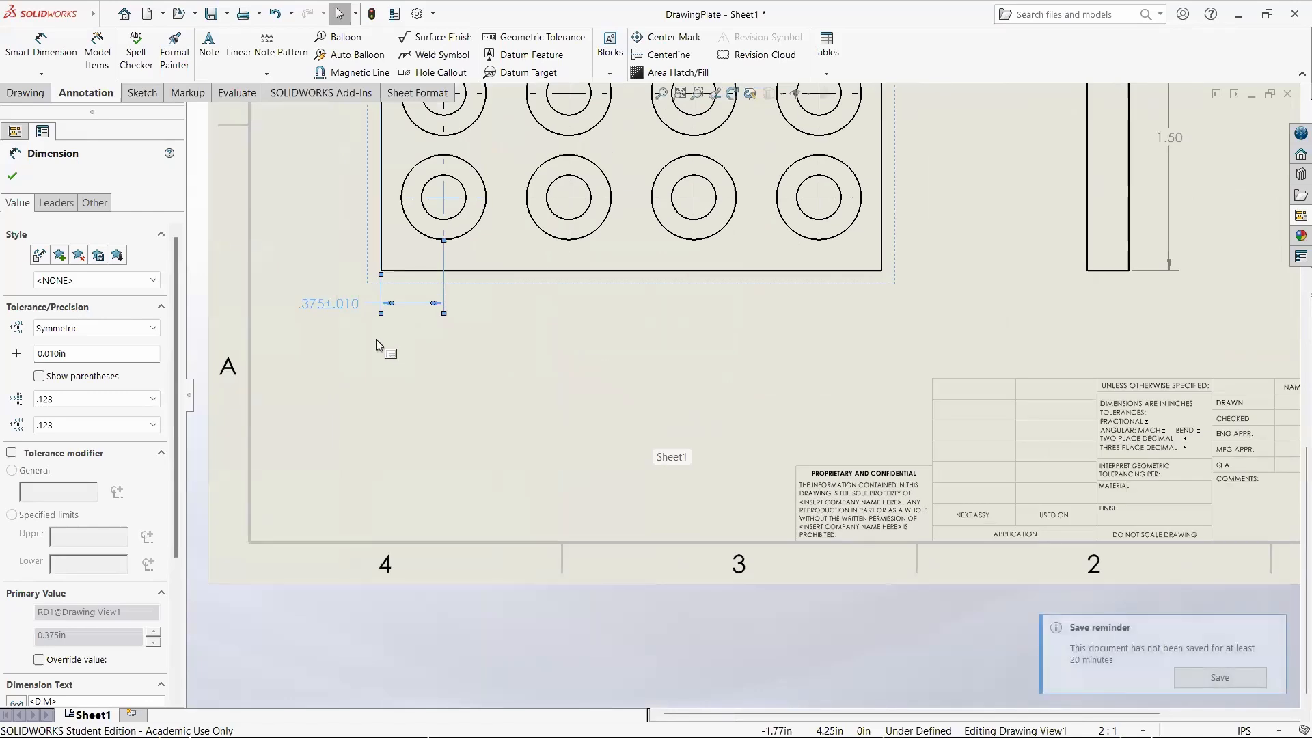
{"action": "middle_click_drag", "start_coordinate": [376, 339], "coordinate": [571, 356]}
{"action": "scroll", "coordinate": [572, 356], "scroll_direction": "up", "scroll_amount": 2}
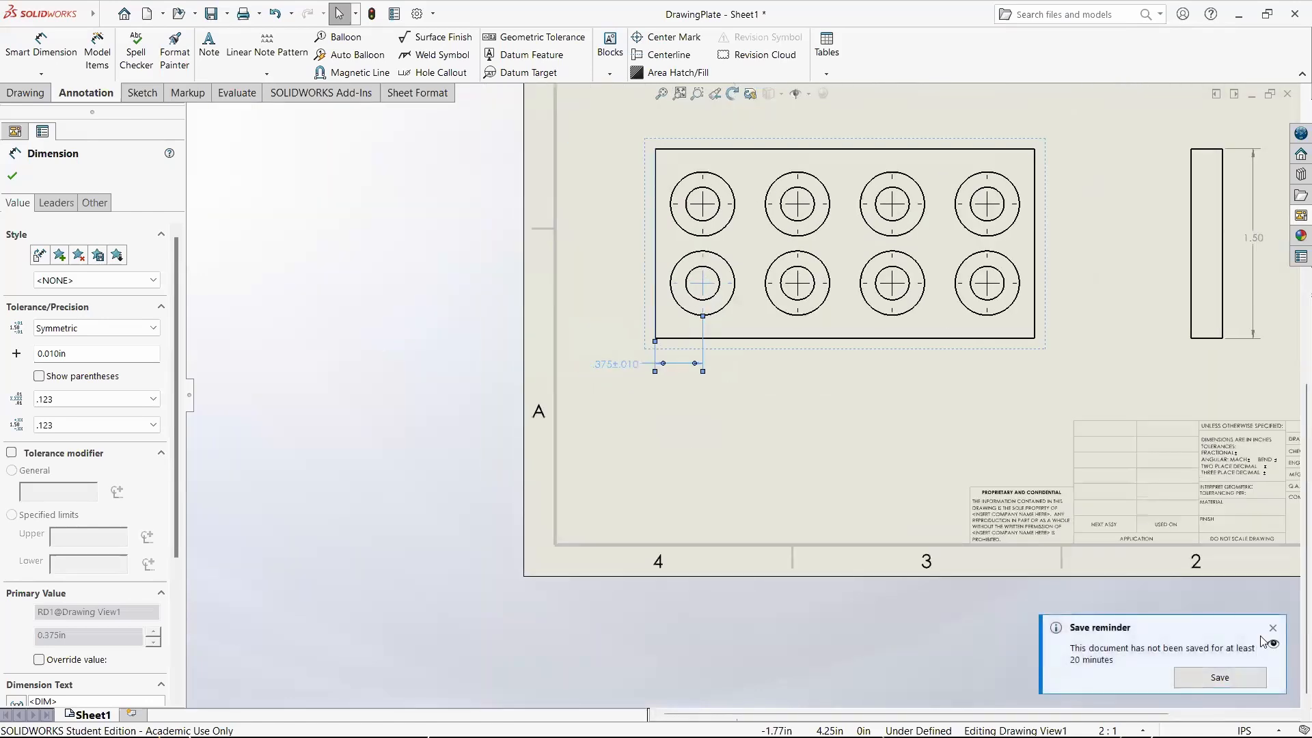
{"action": "left_click", "coordinate": [1272, 627]}
{"action": "scroll", "coordinate": [666, 379], "scroll_direction": "down", "scroll_amount": 4}
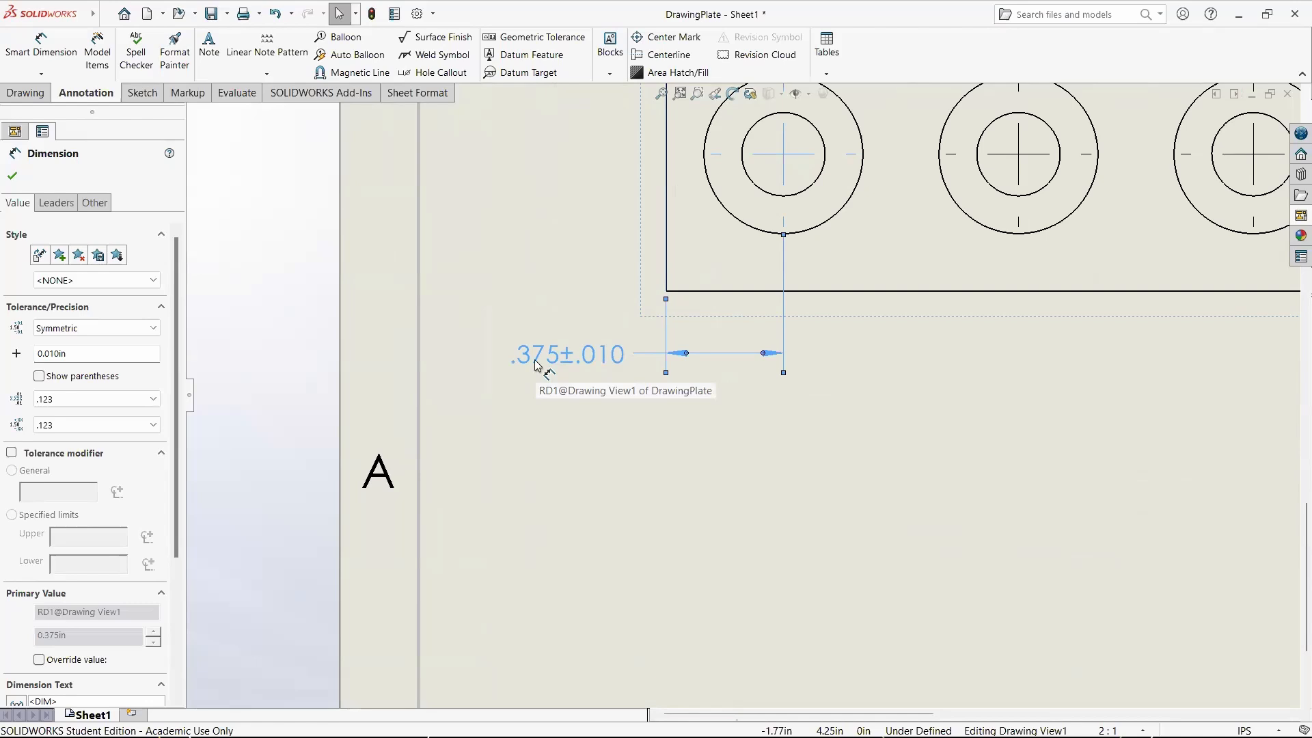
{"action": "left_click", "coordinate": [52, 356]}
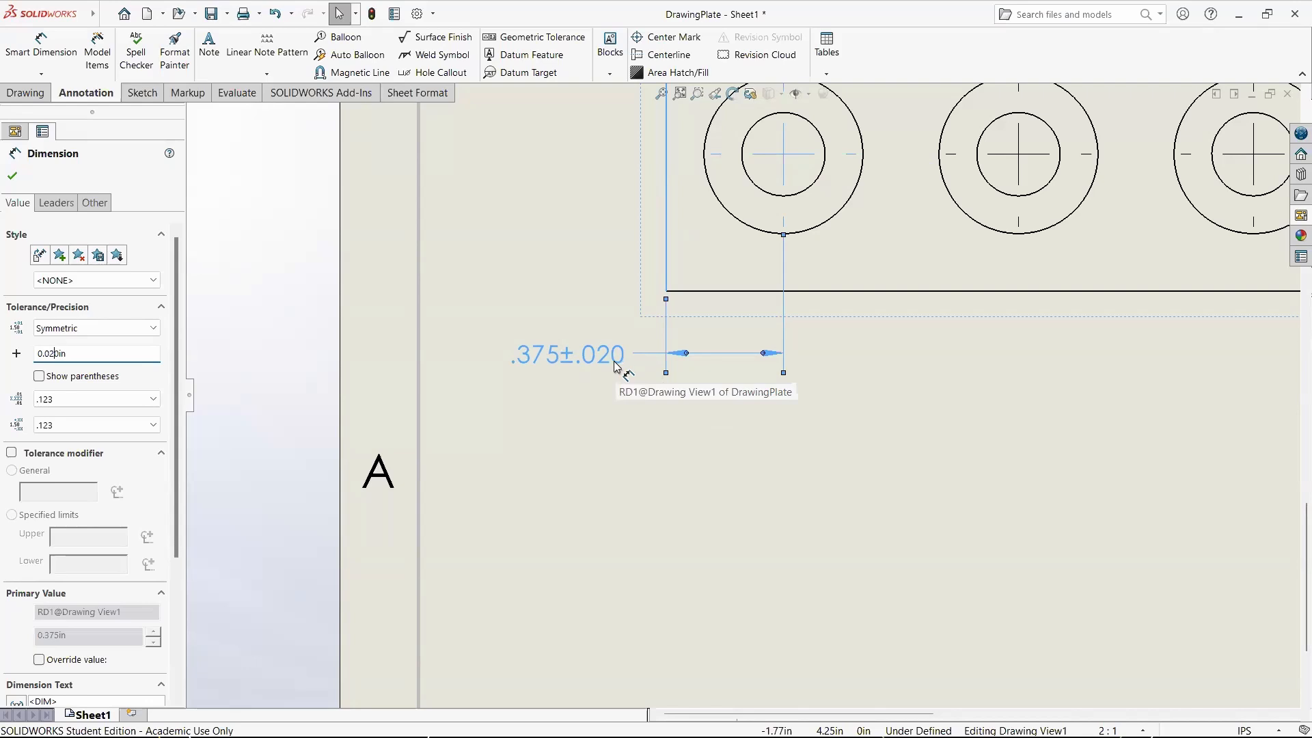
{"action": "left_click", "coordinate": [137, 328]}
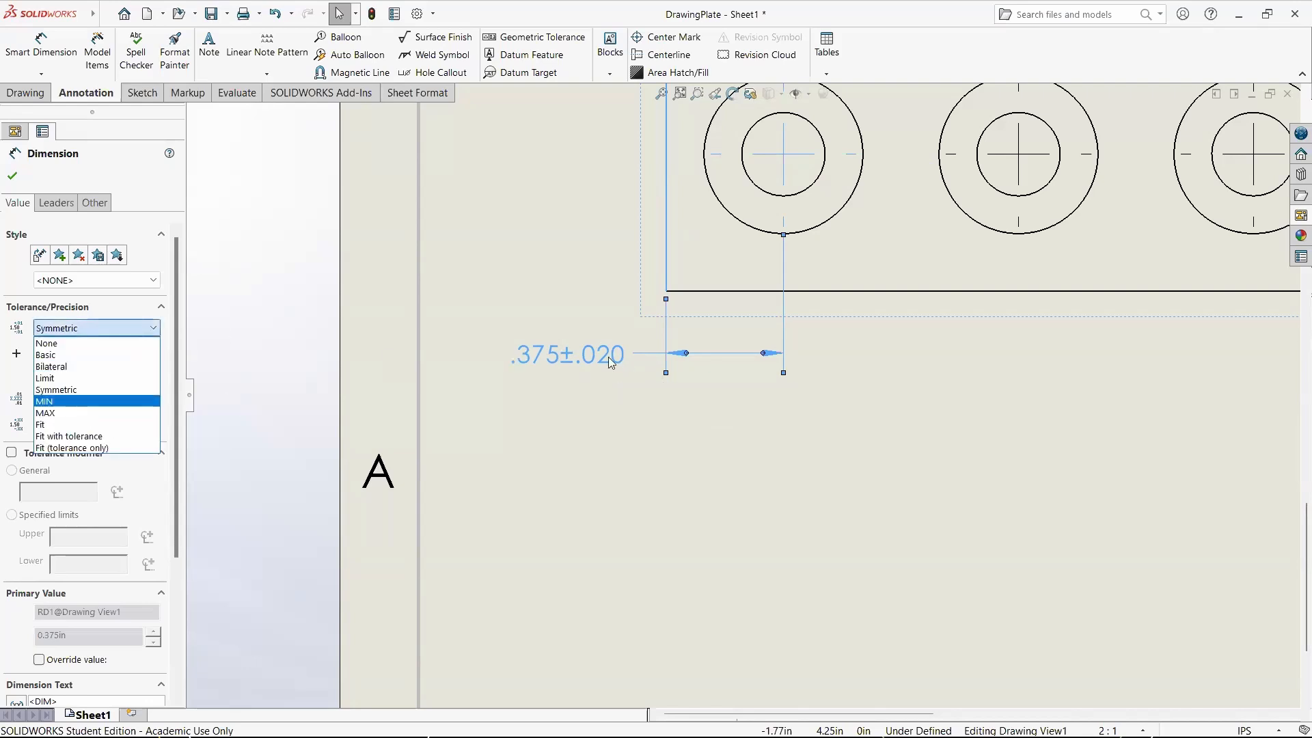
{"action": "left_click", "coordinate": [668, 407]}
{"action": "left_click", "coordinate": [604, 410]}
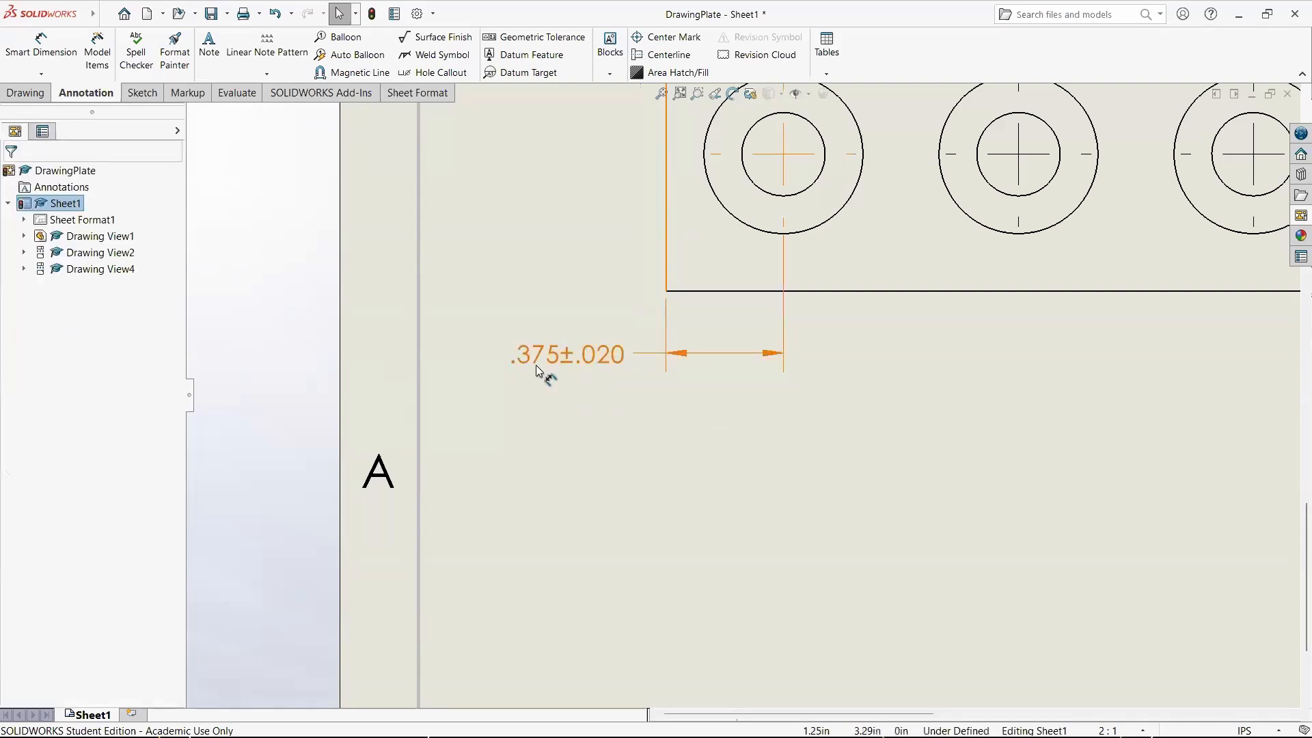
Step: Dimension the spacing between the first and second lower-row holes, placed in line with the edge distance dimension
{"action": "key", "text": "f"}
{"action": "scroll", "coordinate": [655, 401], "scroll_direction": "down", "scroll_amount": 5}
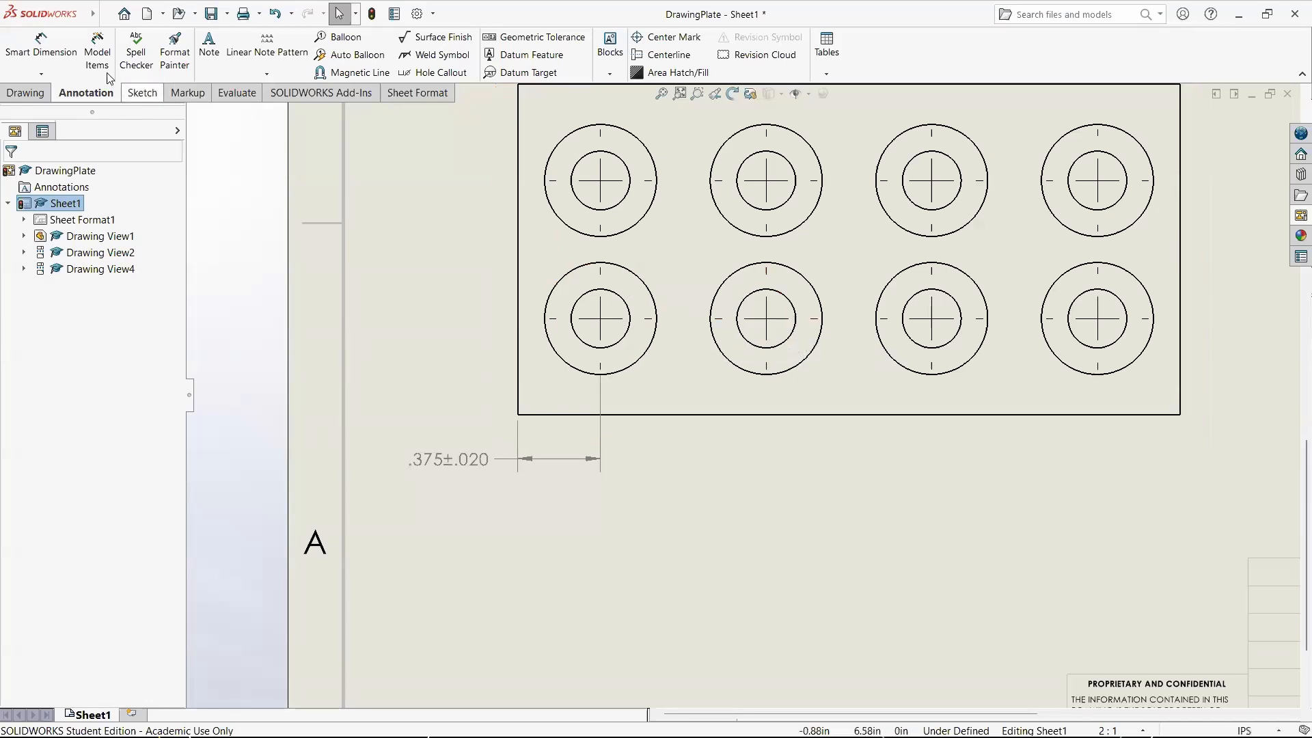
{"action": "left_click", "coordinate": [60, 54]}
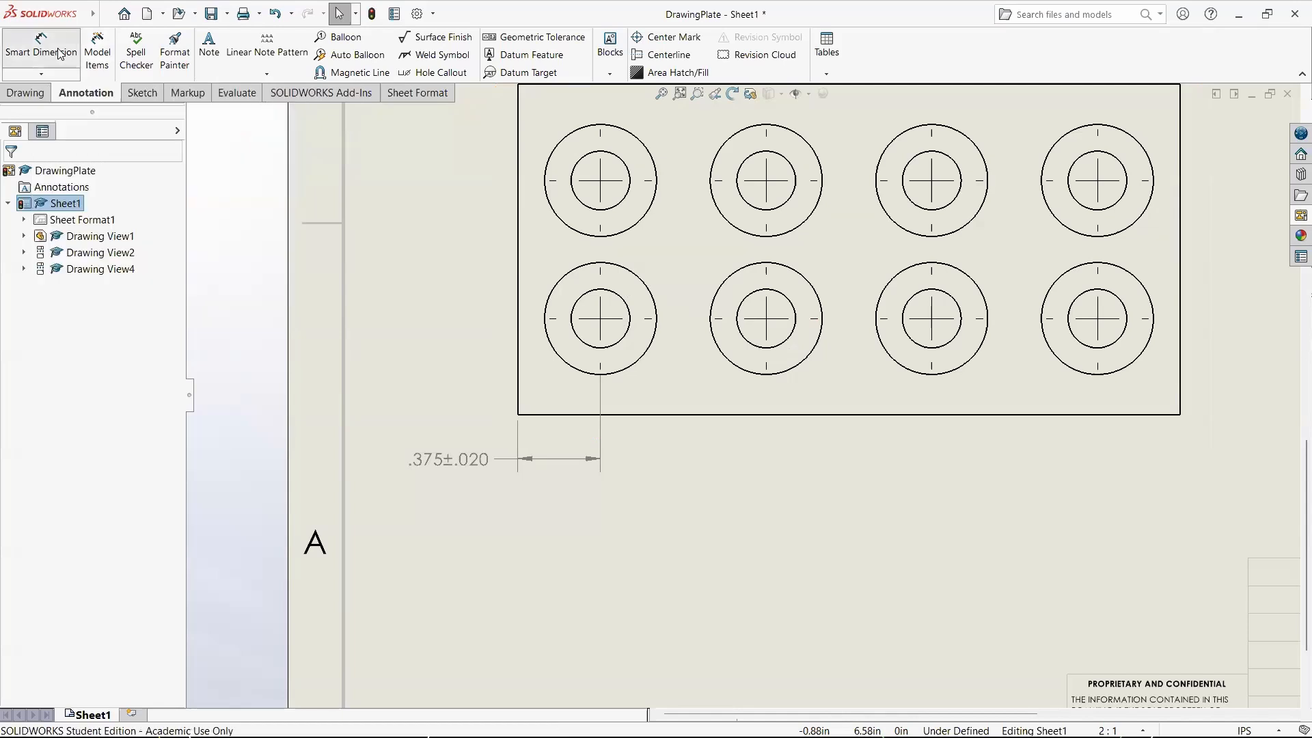
{"action": "left_click", "coordinate": [603, 335]}
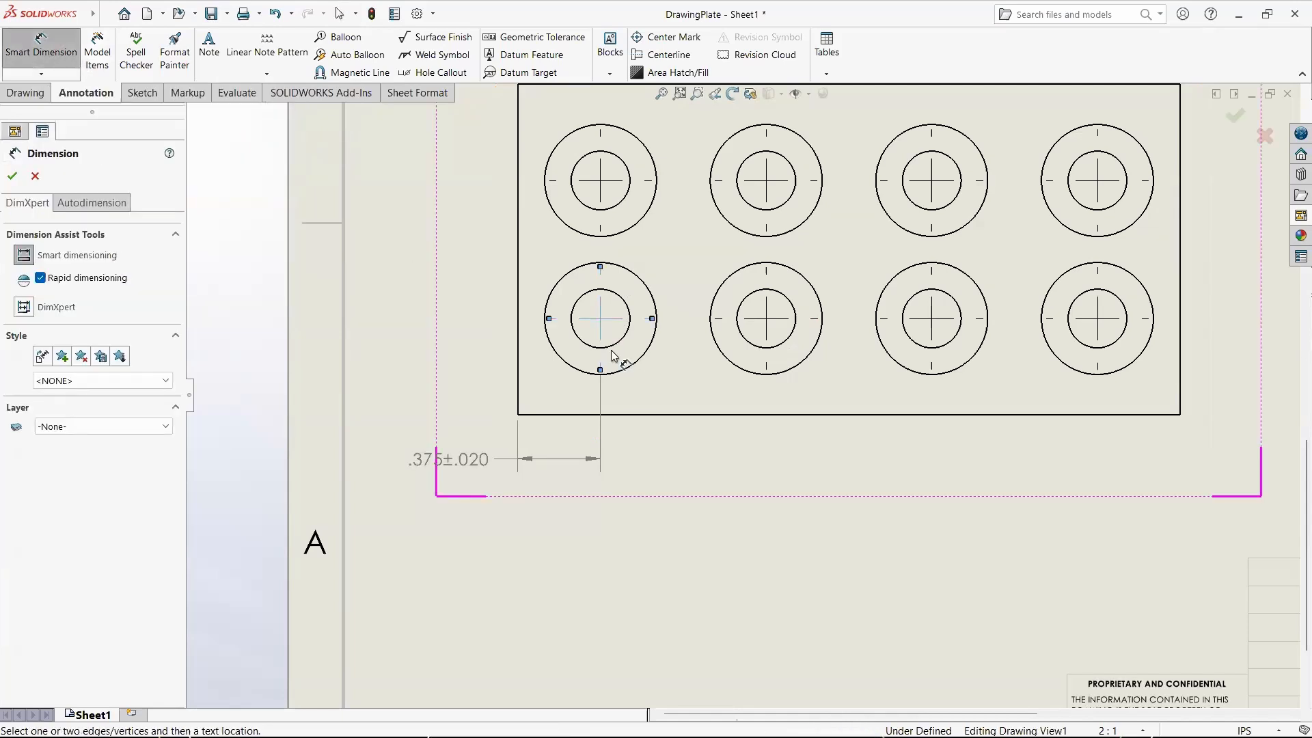
{"action": "left_click", "coordinate": [776, 348]}
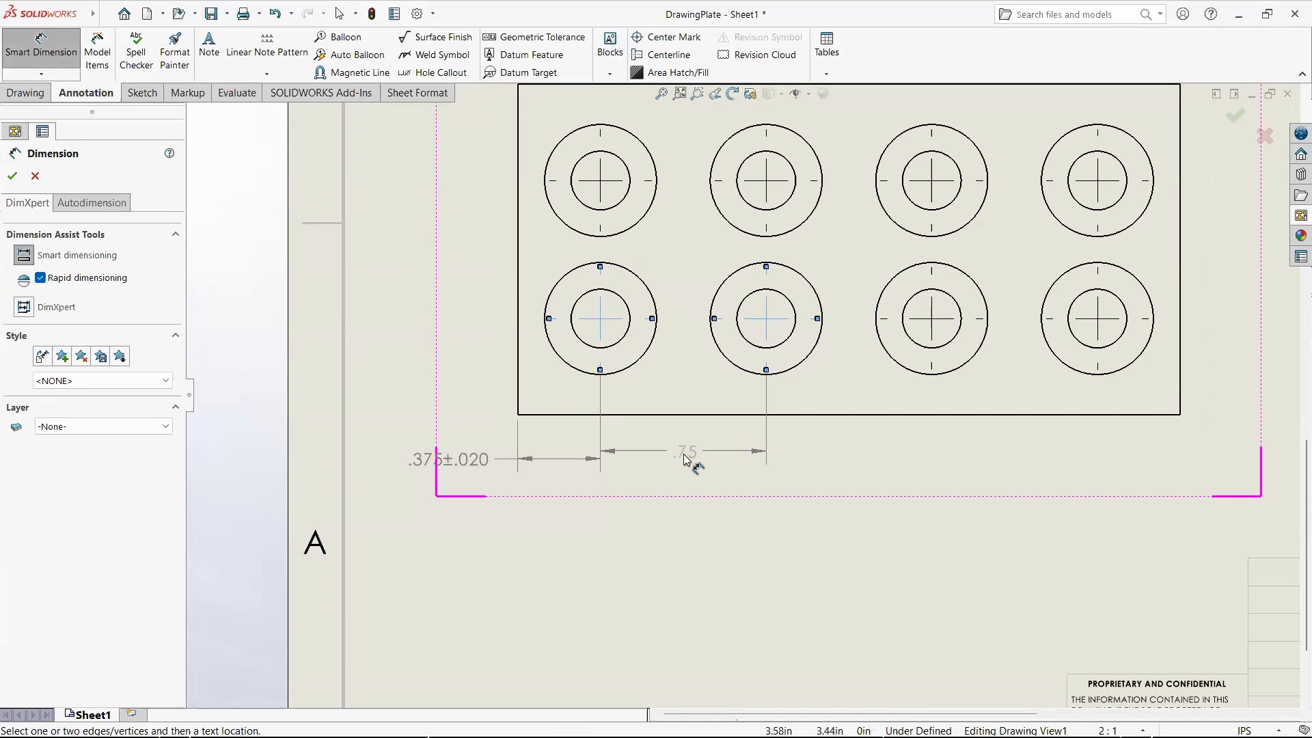
{"action": "left_click", "coordinate": [679, 462]}
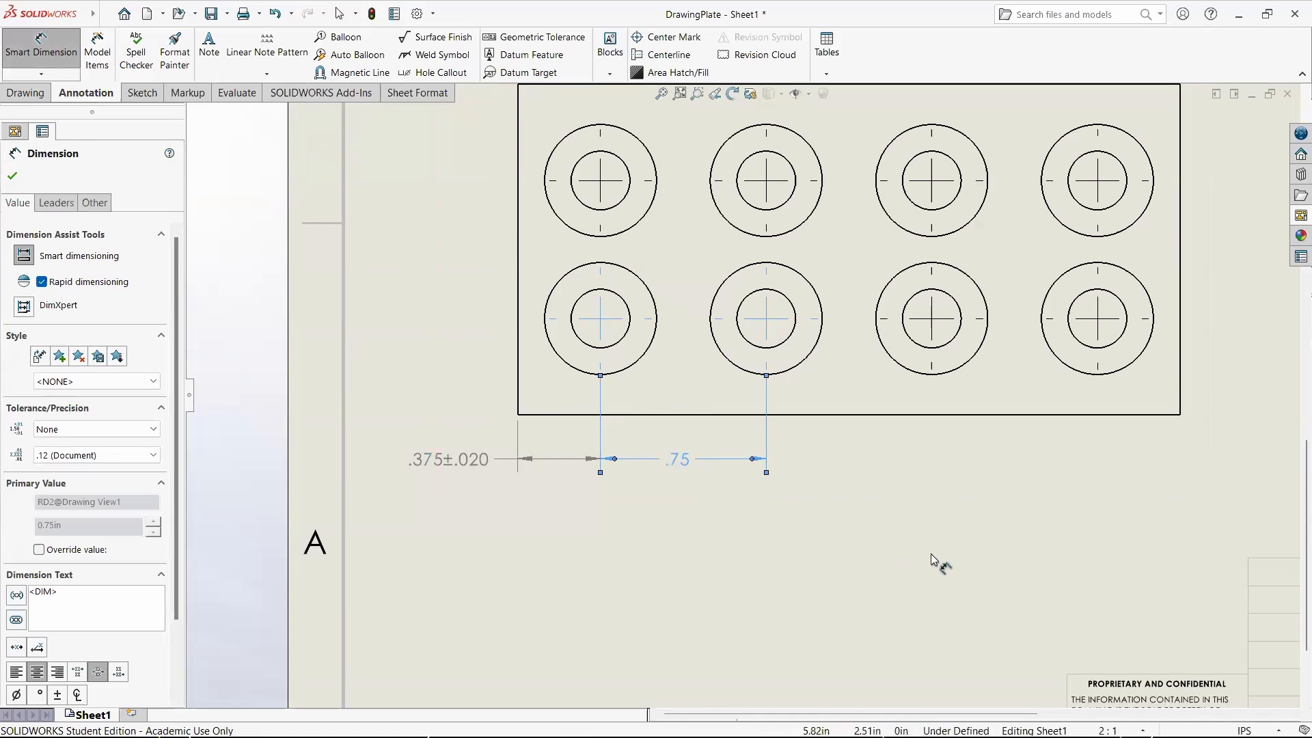
{"action": "key", "text": "ctrl"}
{"action": "left_click", "coordinate": [775, 323]}
{"action": "left_click", "coordinate": [940, 336]}
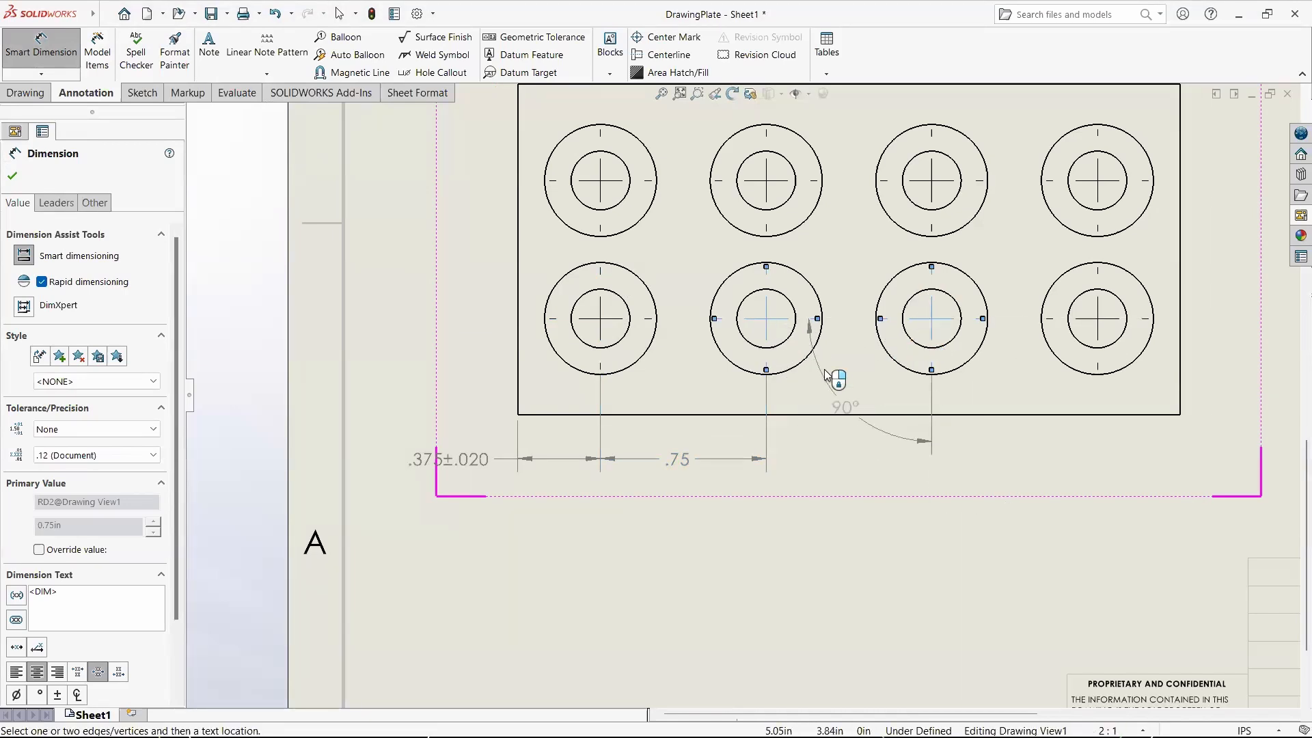
{"action": "key", "text": "Escape"}
{"action": "key", "text": "Escape"}
Step: Dimension the spacing between the second and third lower-row holes, aligned with the existing dimensions below the plate
{"action": "left_click", "coordinate": [41, 48]}
{"action": "left_click", "coordinate": [768, 333]}
{"action": "left_click", "coordinate": [941, 340]}
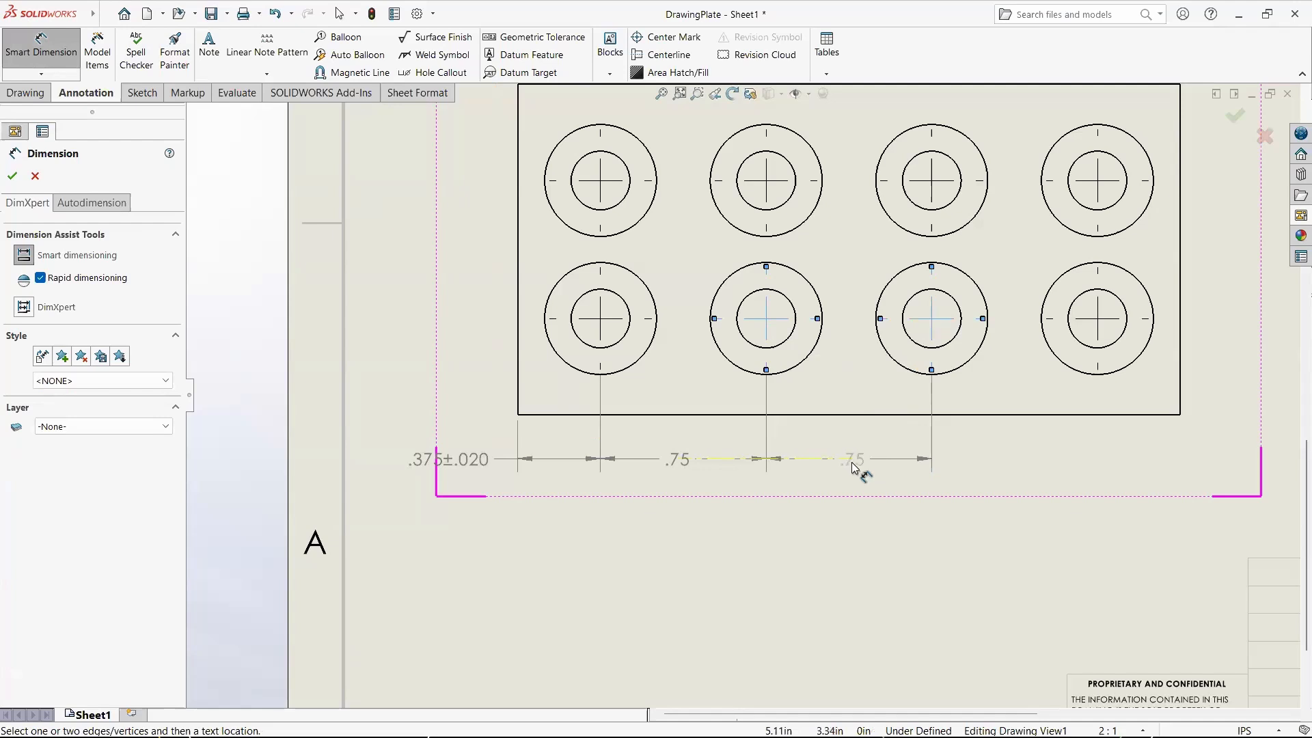
{"action": "left_click", "coordinate": [851, 465]}
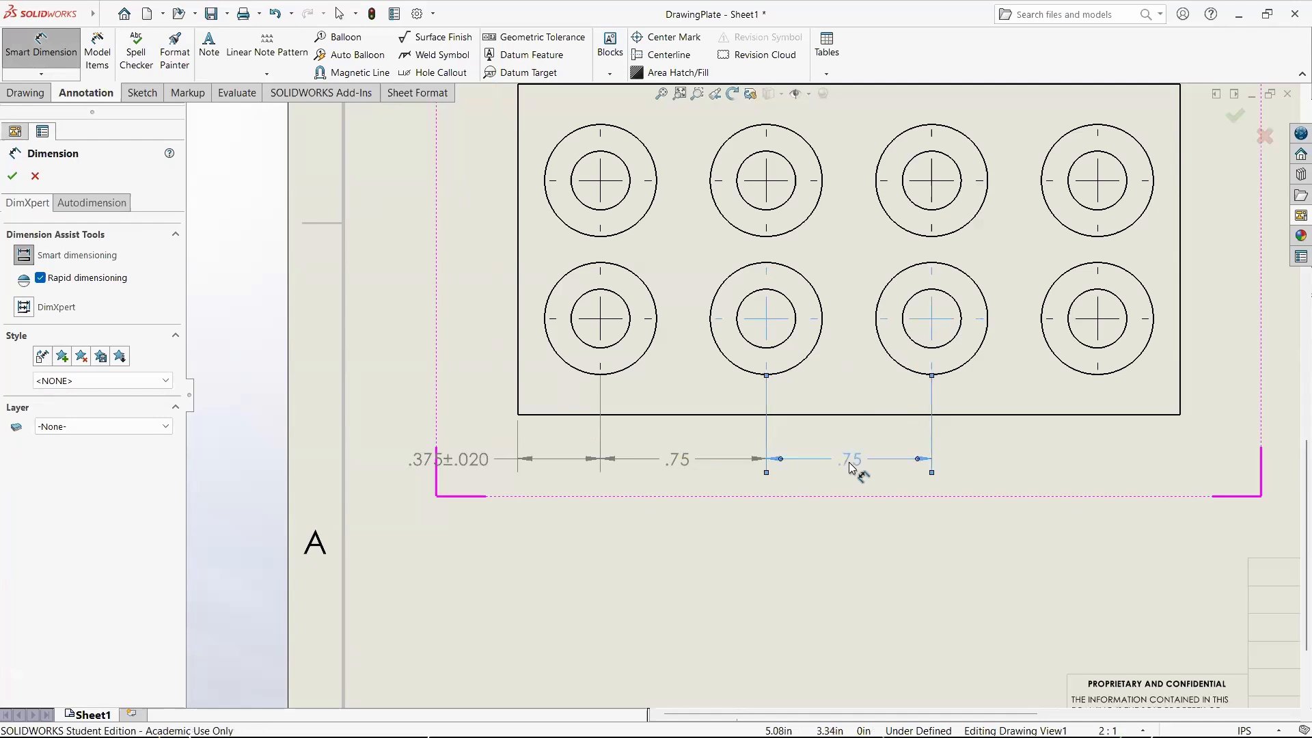
{"action": "key", "text": "Escape"}
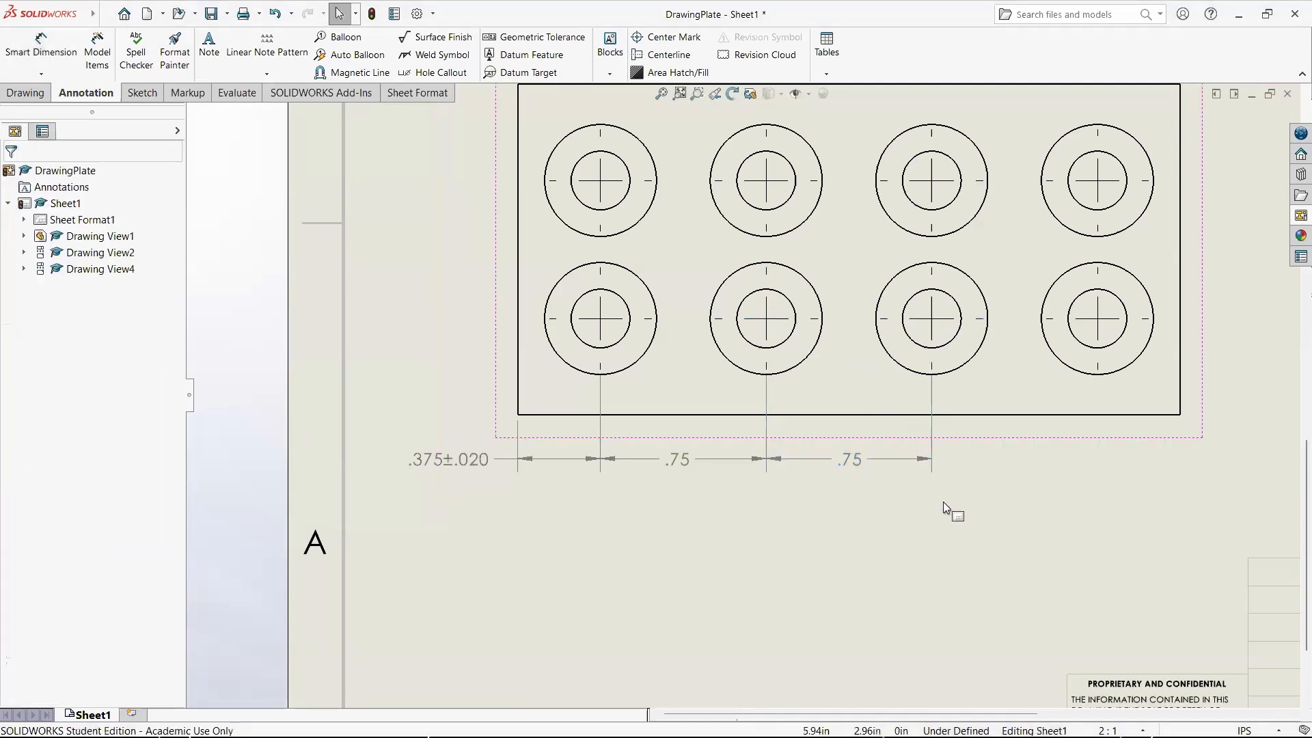
{"action": "left_click", "coordinate": [43, 57]}
{"action": "left_click", "coordinate": [939, 326]}
{"action": "left_click", "coordinate": [1097, 322]}
{"action": "key", "text": "Escape"}
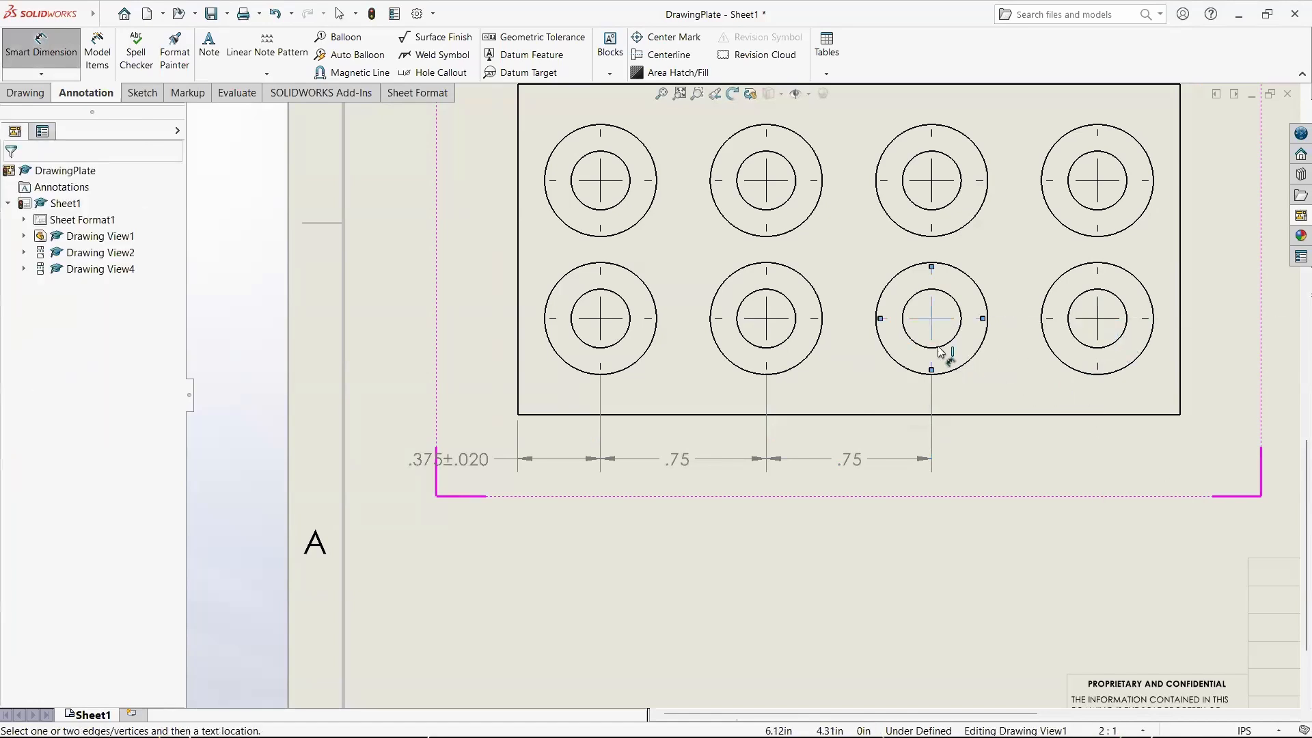
Step: Dimension the spacing between the third and fourth lower-row holes, continuing the aligned chain below the plate
{"action": "left_click", "coordinate": [58, 55]}
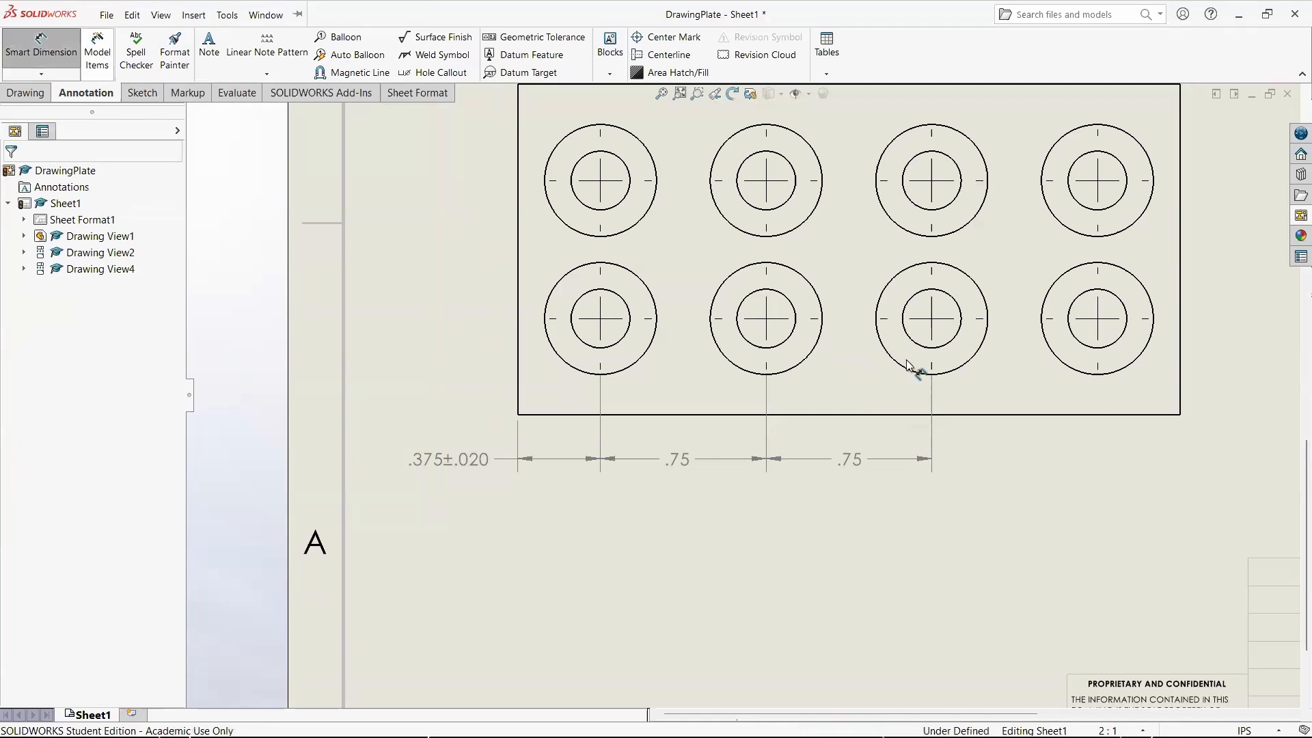
{"action": "left_click", "coordinate": [939, 341]}
{"action": "left_click", "coordinate": [1101, 341]}
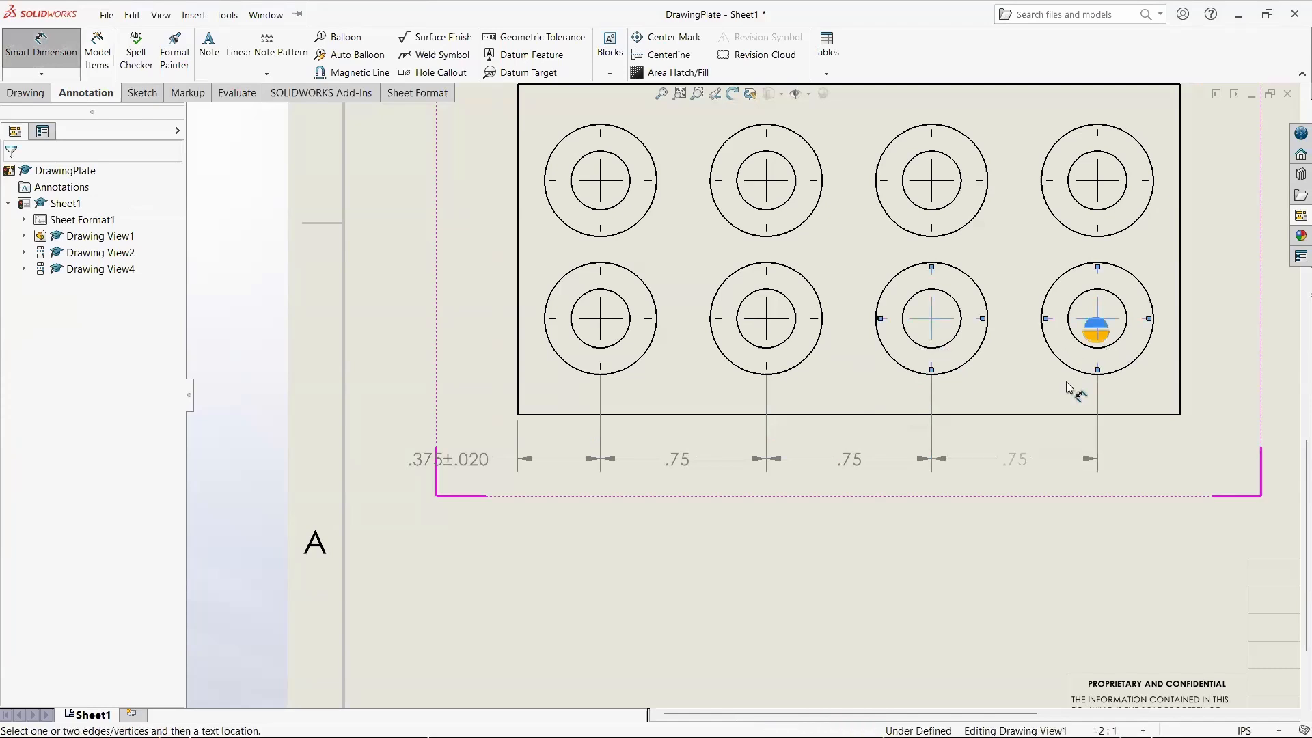
{"action": "left_click", "coordinate": [1016, 467]}
{"action": "key", "text": "Escape"}
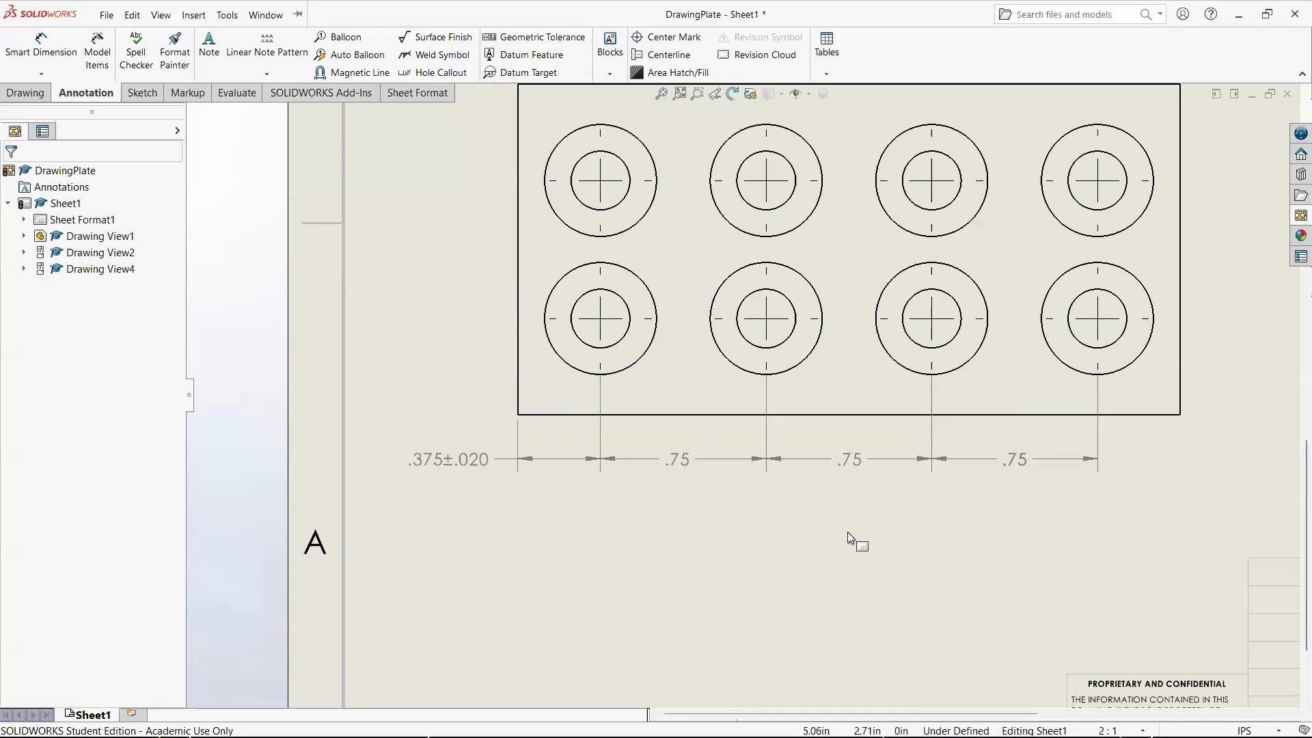
Step: Delete the edge distance dimension and the three hole spacing dimensions below the plate's hole view
{"action": "scroll", "coordinate": [937, 416], "scroll_direction": "up", "scroll_amount": 4}
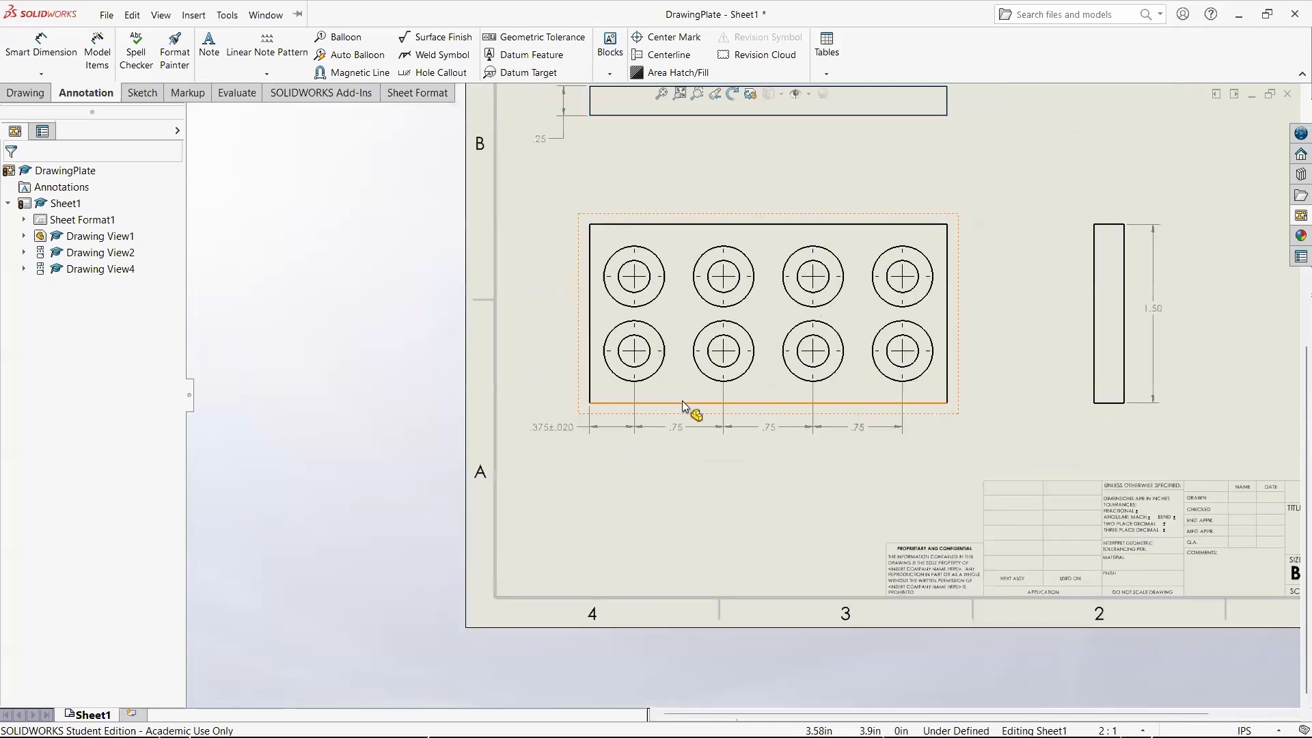
{"action": "scroll", "coordinate": [811, 447], "scroll_direction": "down", "scroll_amount": 3}
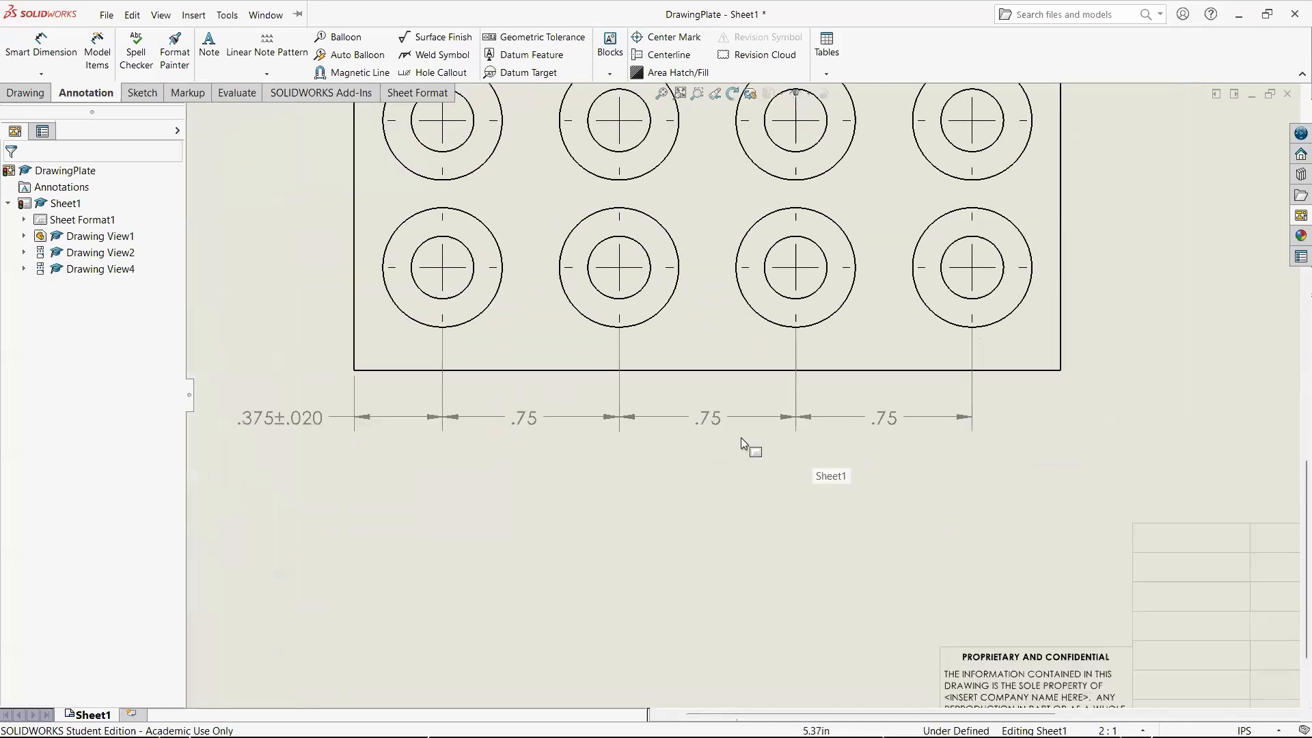
{"action": "scroll", "coordinate": [741, 437], "scroll_direction": "up", "scroll_amount": 2}
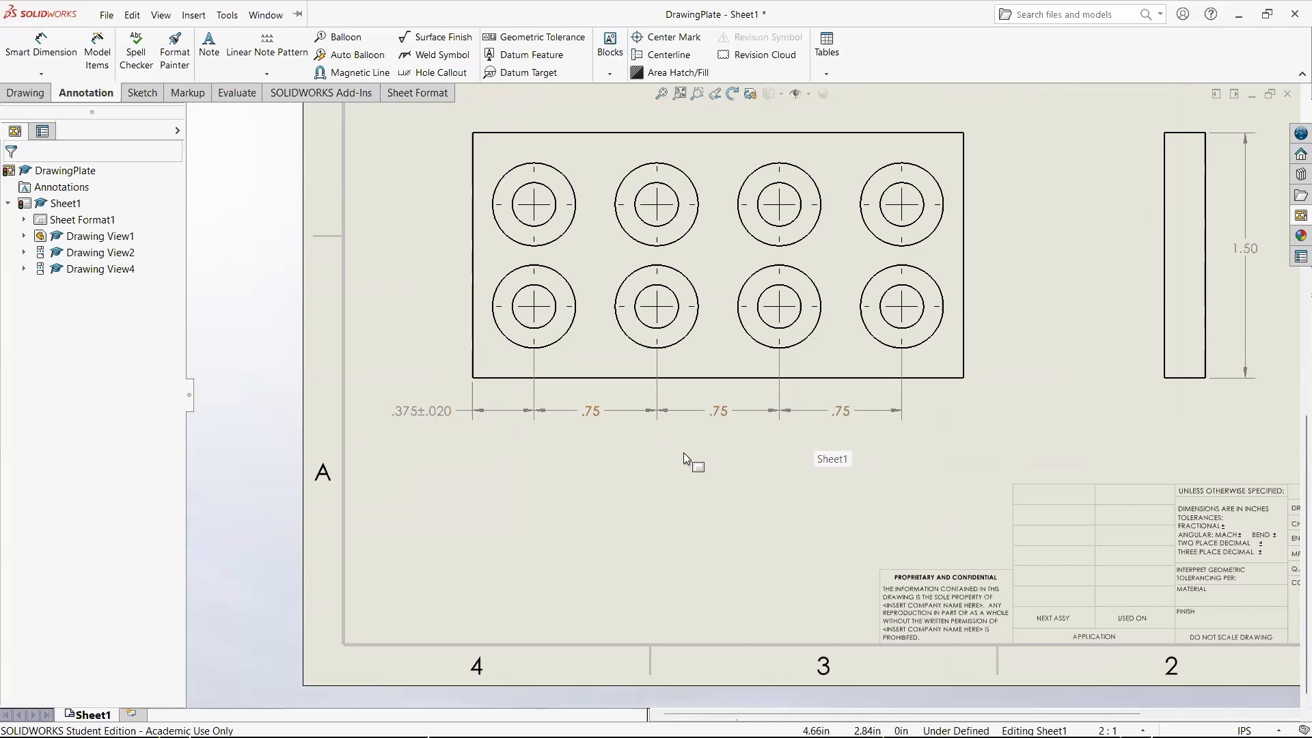
{"action": "scroll", "coordinate": [590, 362], "scroll_direction": "down", "scroll_amount": 4}
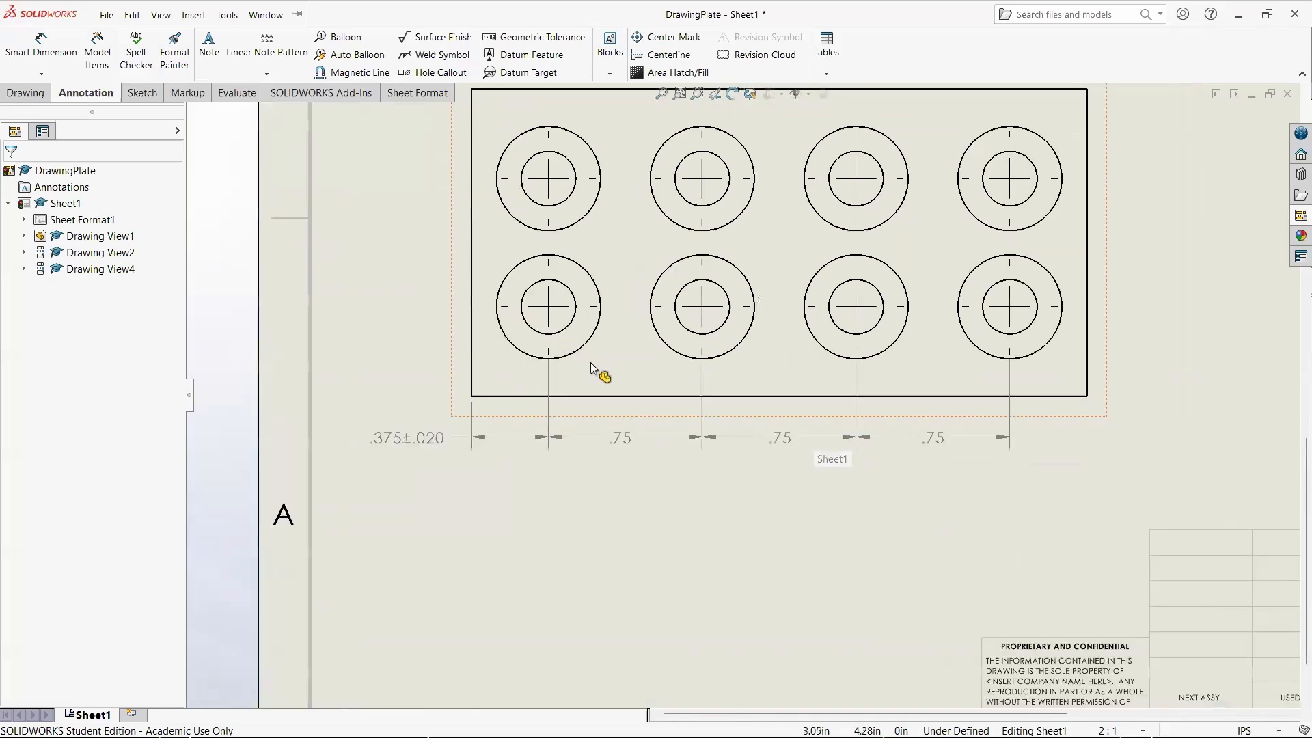
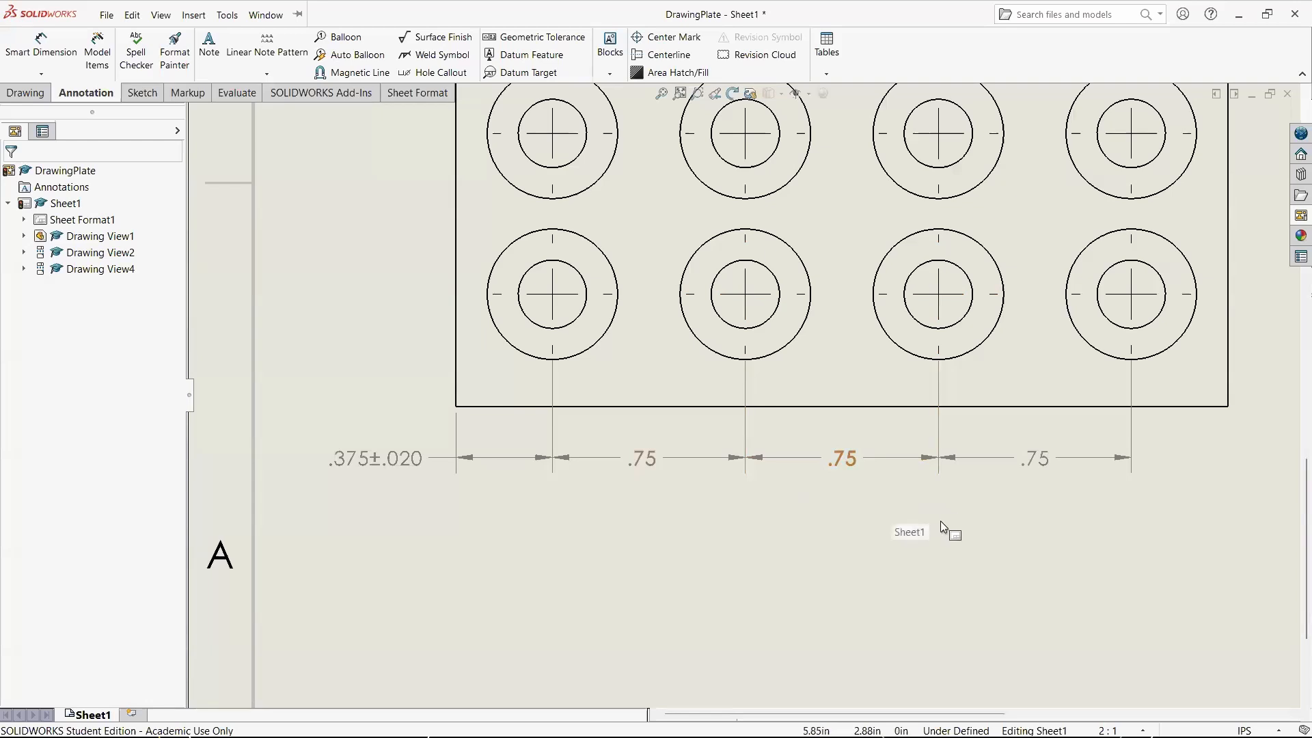
{"action": "left_click_drag", "start_coordinate": [1177, 540], "coordinate": [295, 423]}
{"action": "key", "text": "Delete"}
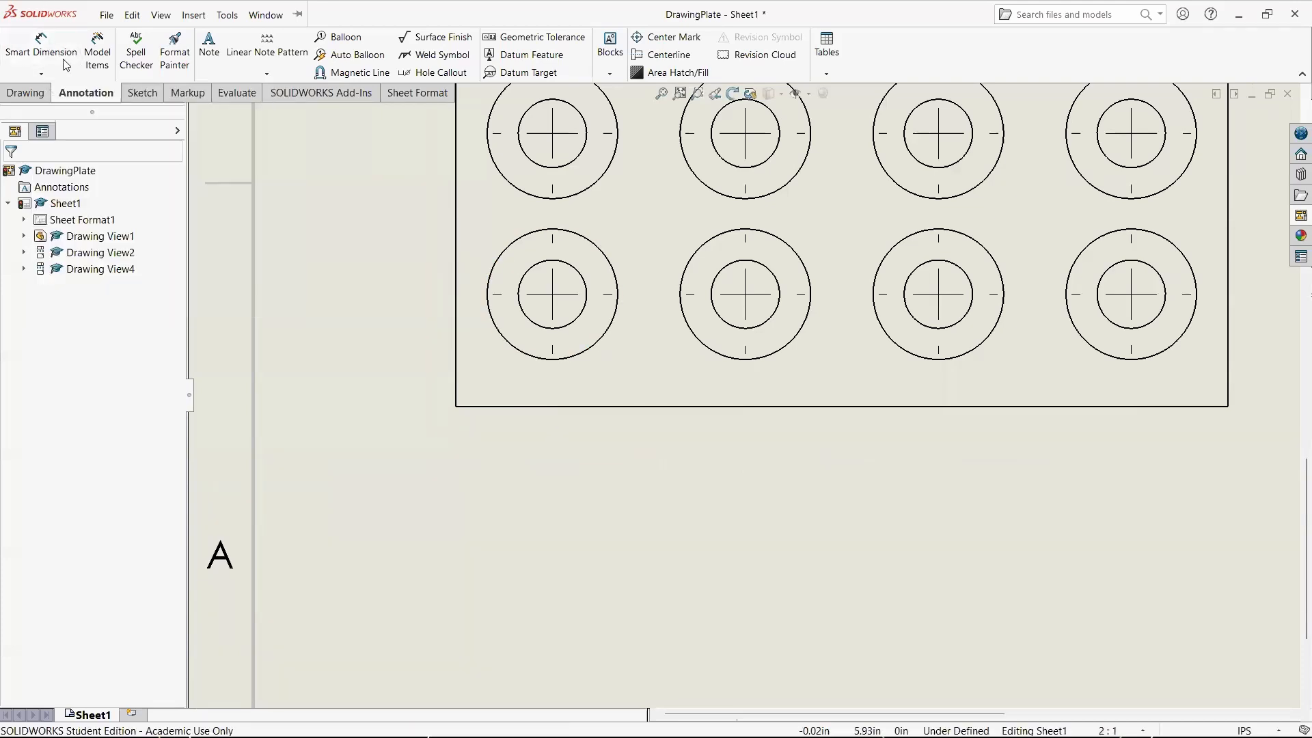
{"action": "left_click", "coordinate": [22, 76]}
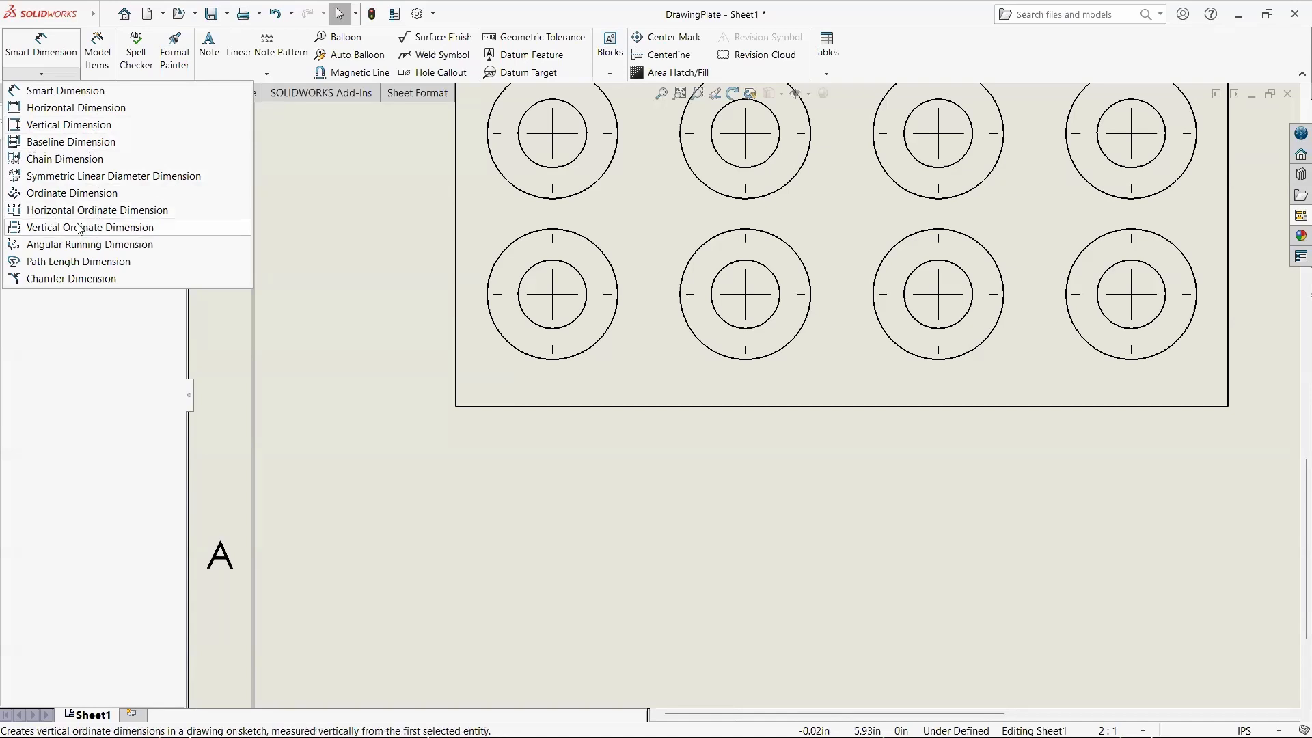
{"action": "left_click", "coordinate": [74, 142]}
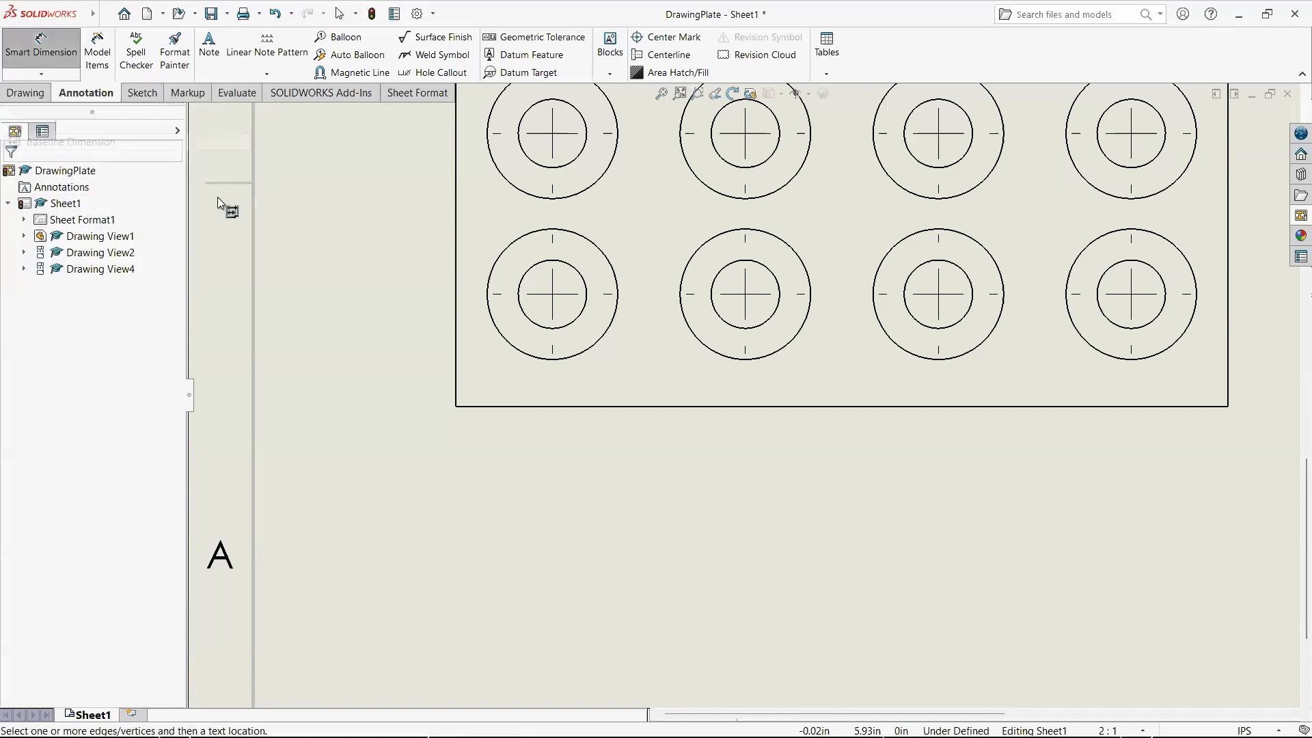
{"action": "left_click", "coordinate": [457, 356]}
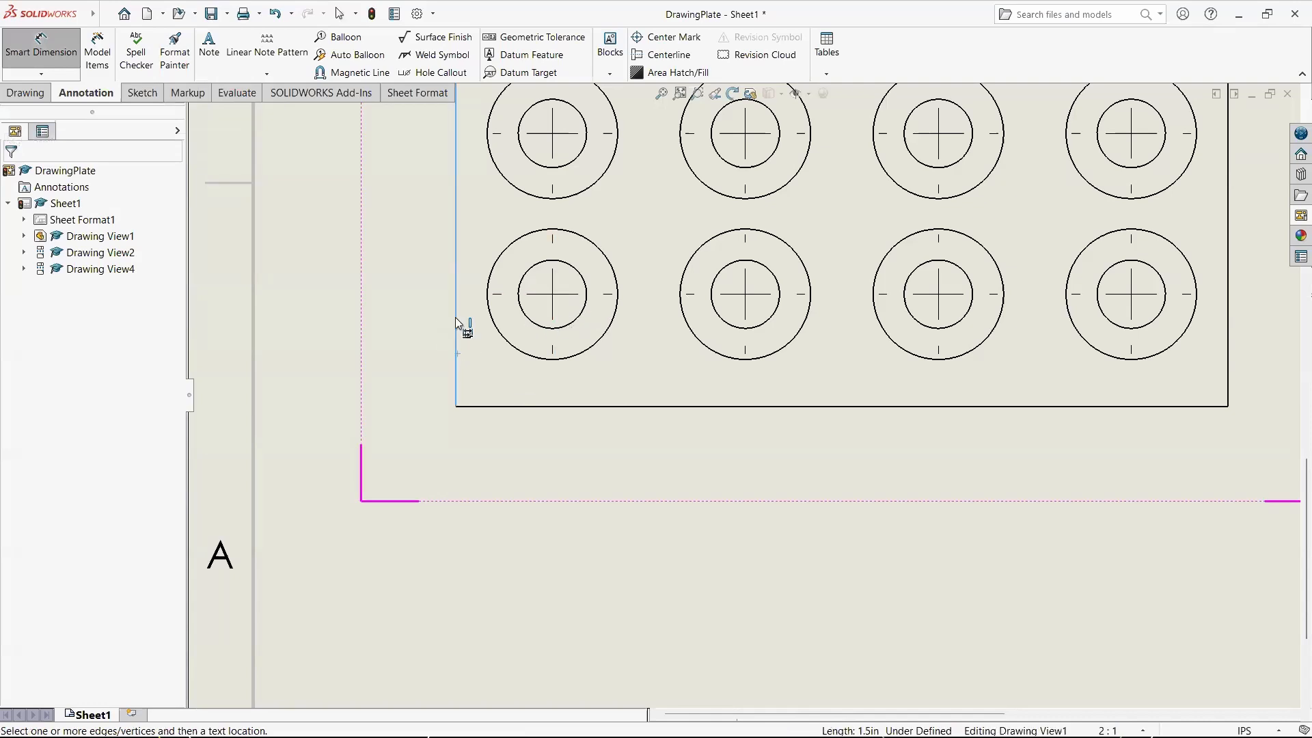
{"action": "left_click", "coordinate": [552, 296]}
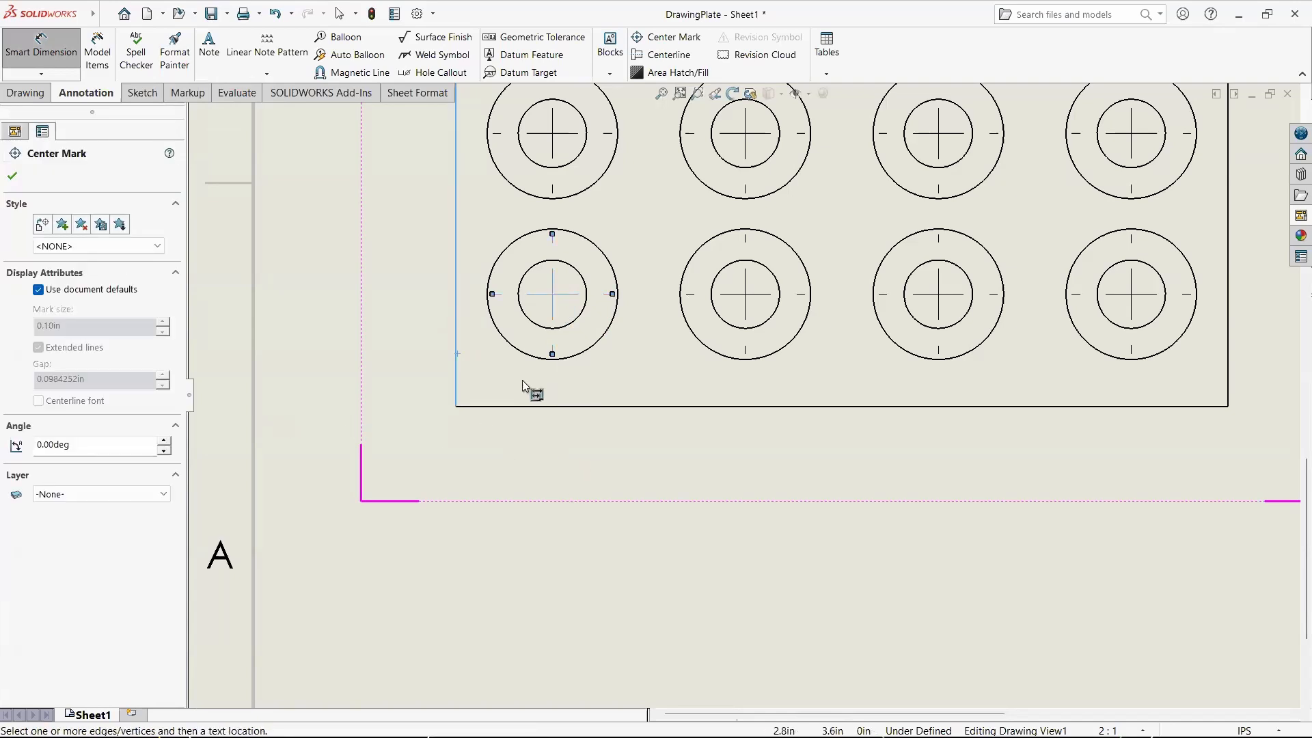
{"action": "key", "text": "Escape"}
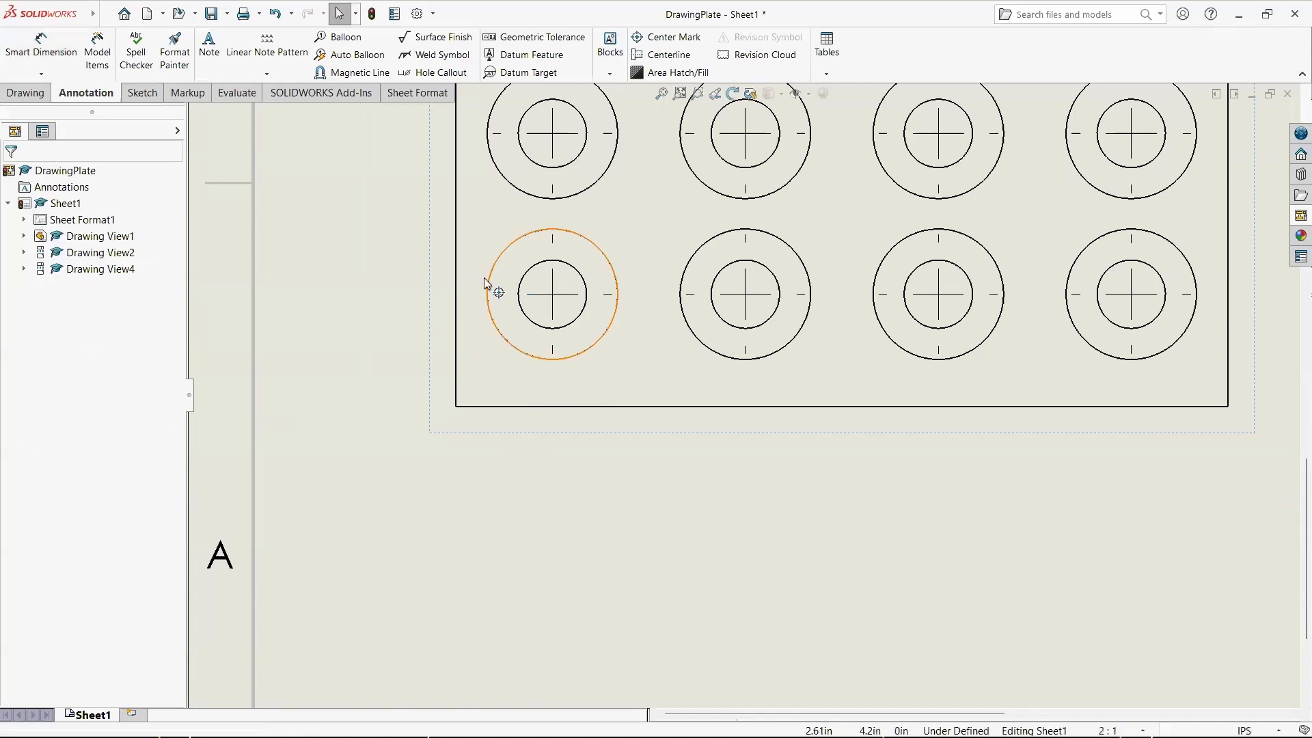
Step: Add a baseline dimension from the plate's left edge to the first lower-row hole and move its text outside the extension lines
{"action": "left_click", "coordinate": [41, 74]}
{"action": "left_click", "coordinate": [69, 143]}
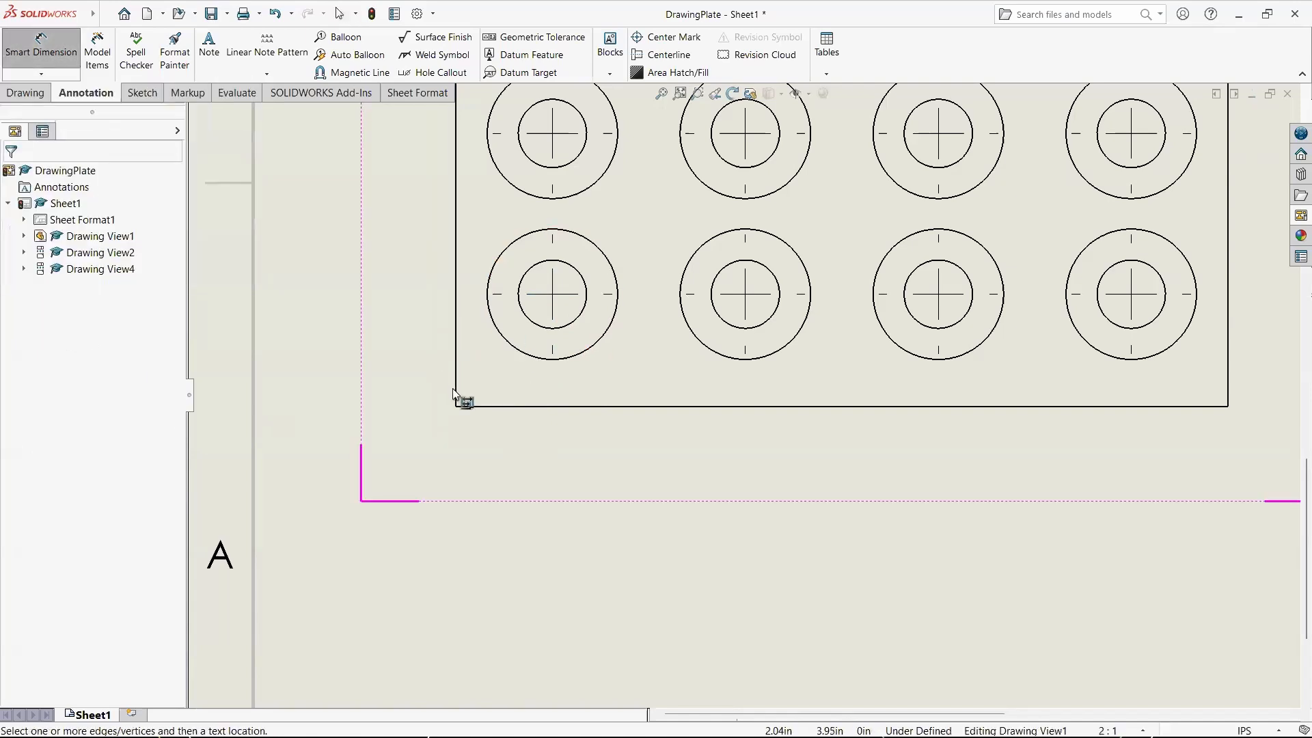
{"action": "left_click", "coordinate": [456, 395]}
{"action": "left_click", "coordinate": [549, 360]}
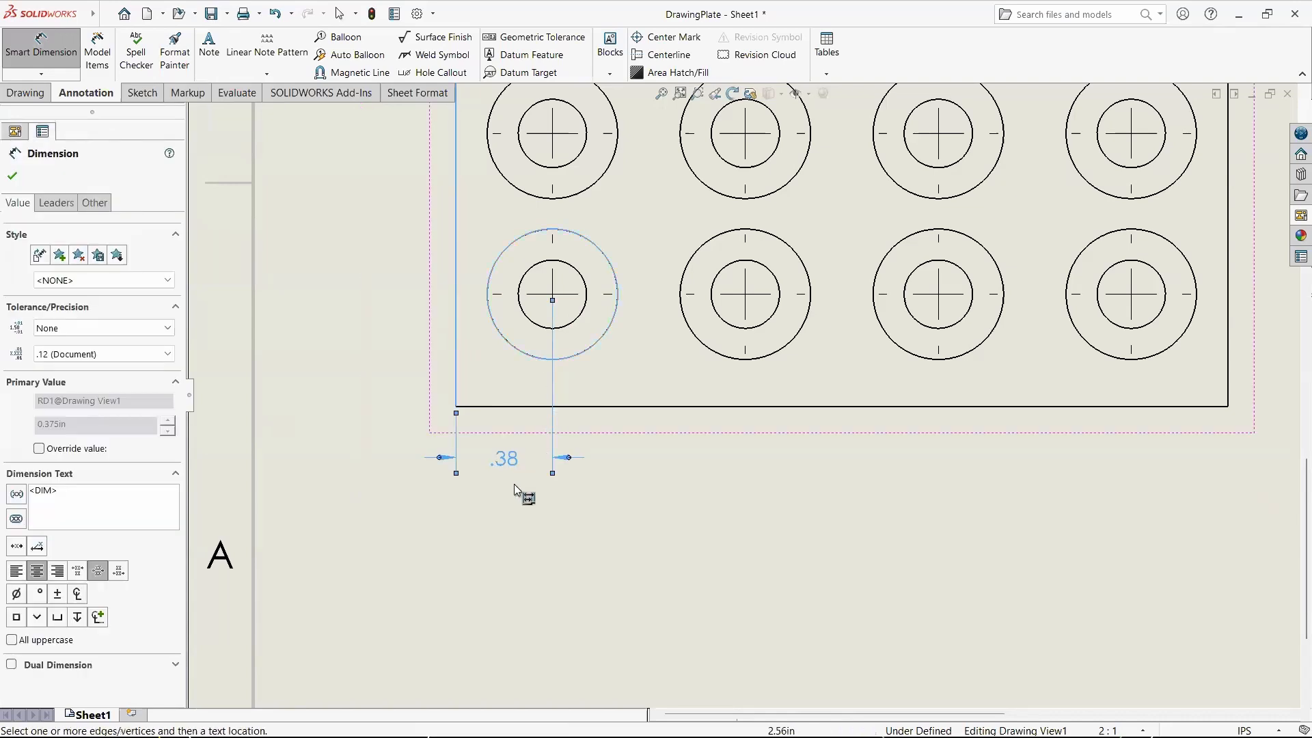
{"action": "key", "text": "Escape"}
{"action": "left_click_drag", "start_coordinate": [465, 460], "coordinate": [389, 460]}
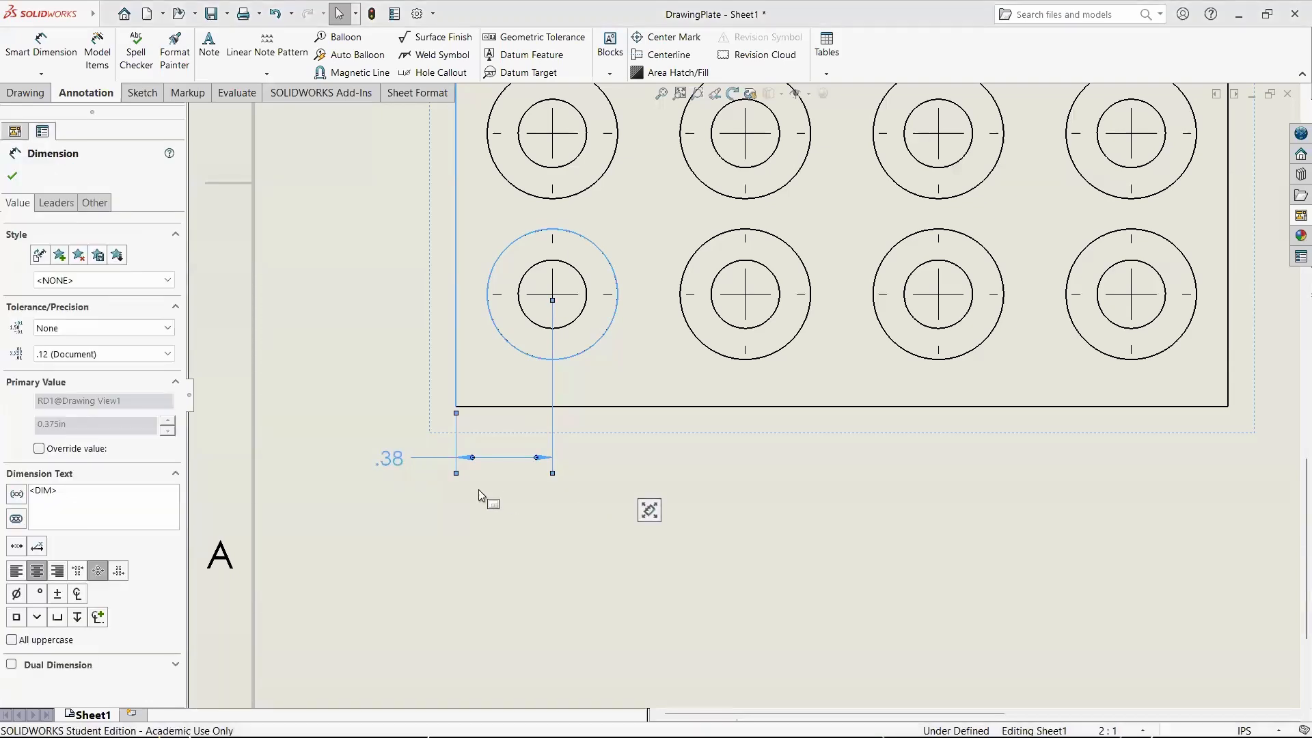
{"action": "left_click", "coordinate": [483, 481]}
Step: Extend the baseline dimension from the plate's left edge to the second, third and fourth lower-row holes
{"action": "right_click", "coordinate": [396, 461]}
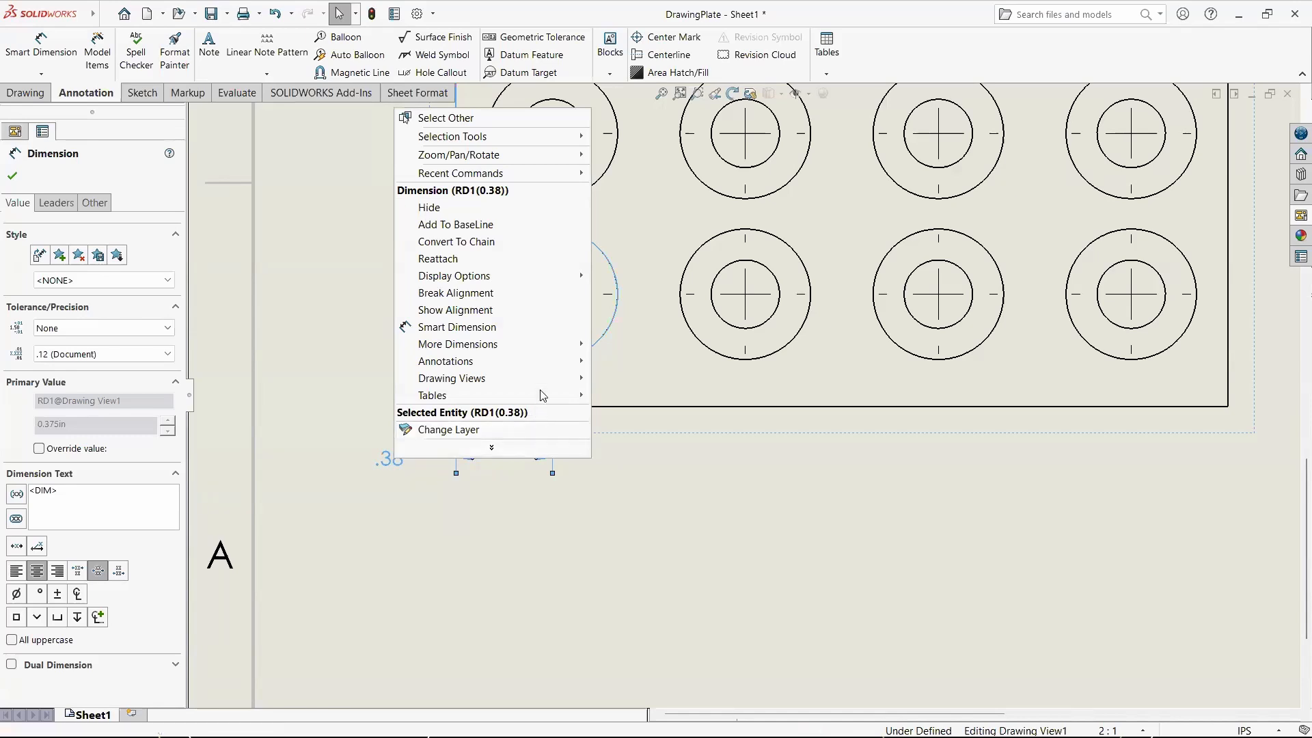
{"action": "left_click", "coordinate": [486, 225]}
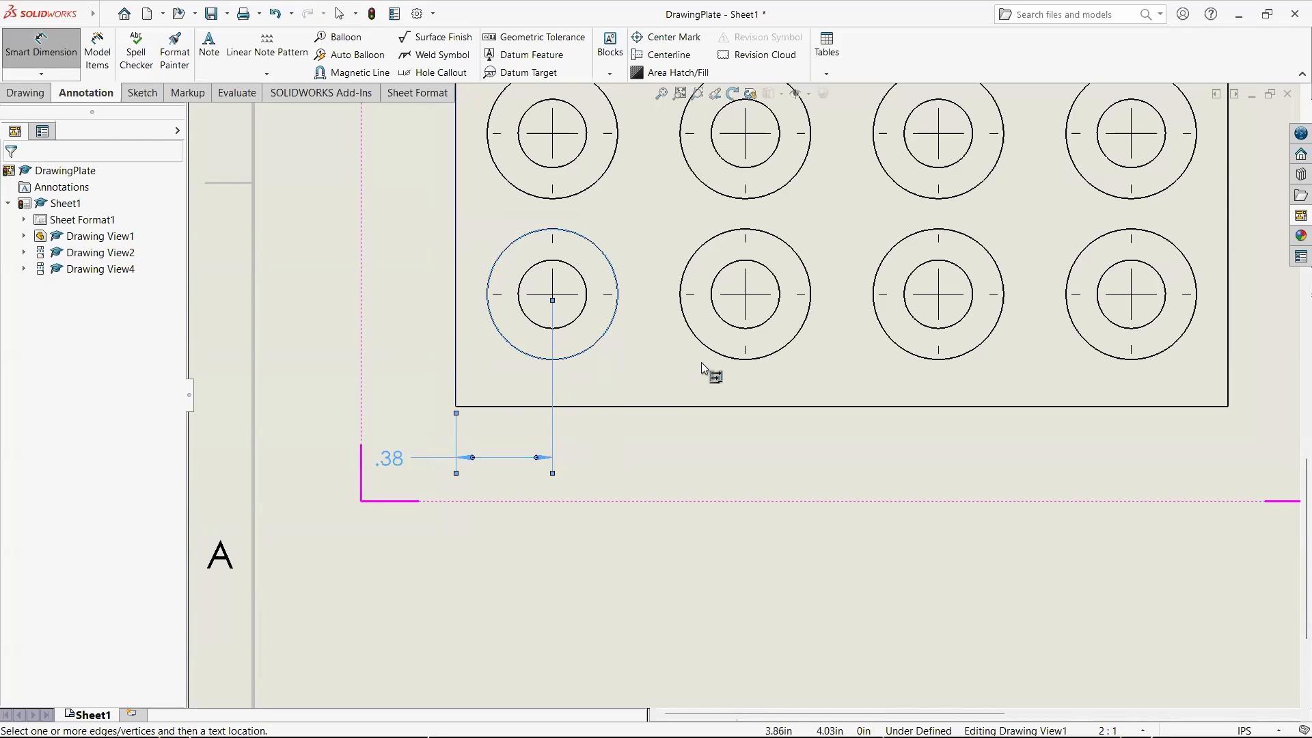
{"action": "left_click", "coordinate": [714, 351]}
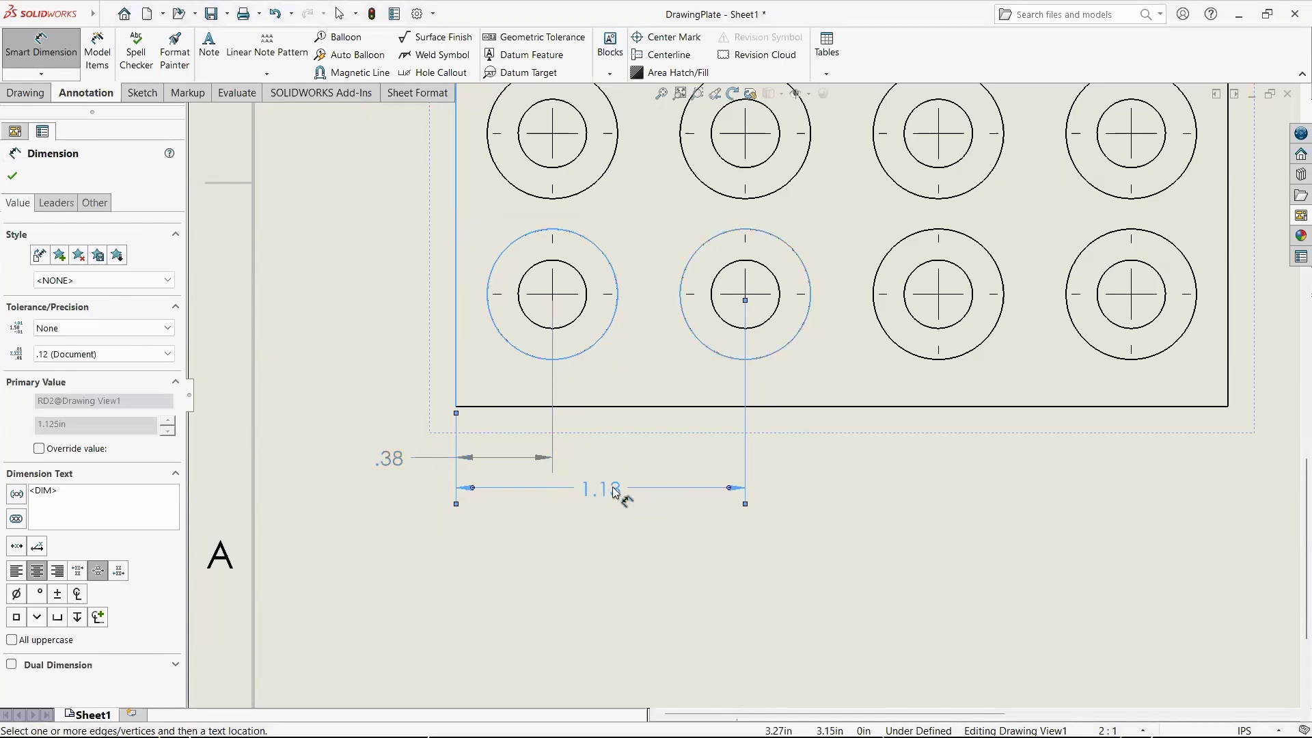
{"action": "left_click", "coordinate": [906, 351]}
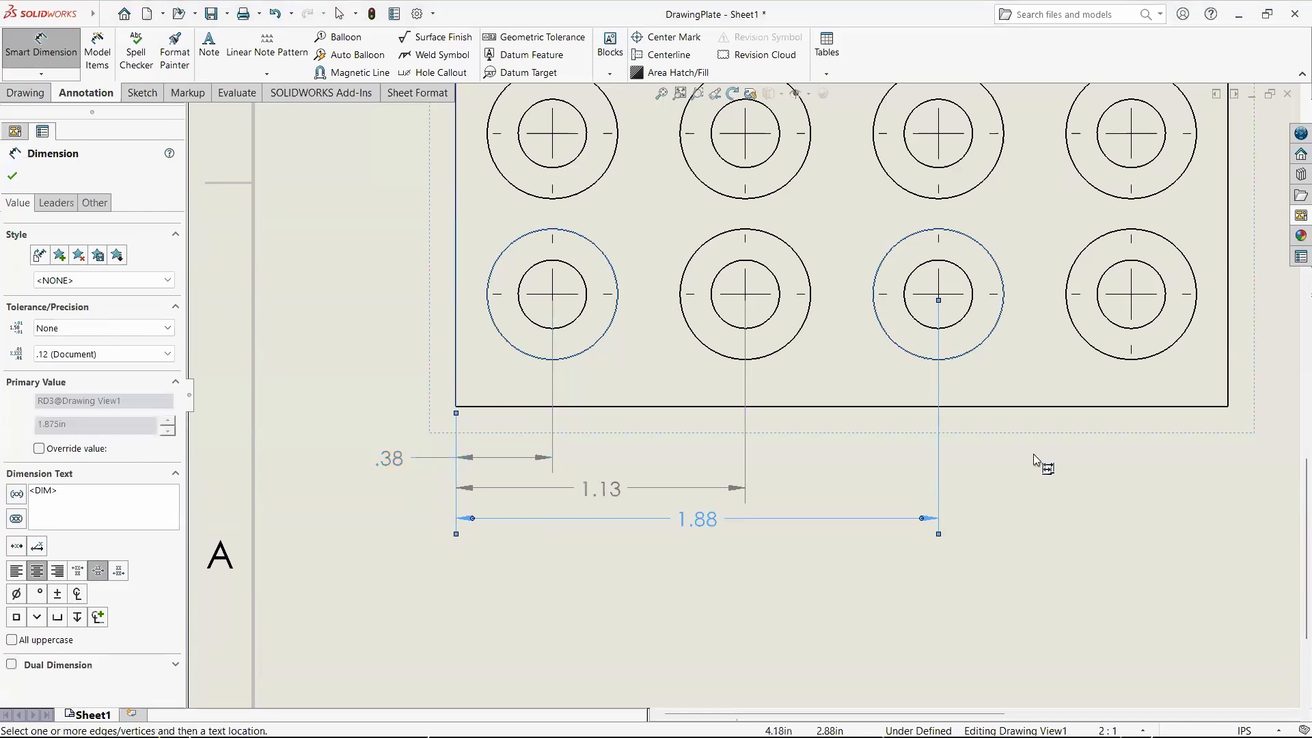
{"action": "left_click", "coordinate": [1099, 354]}
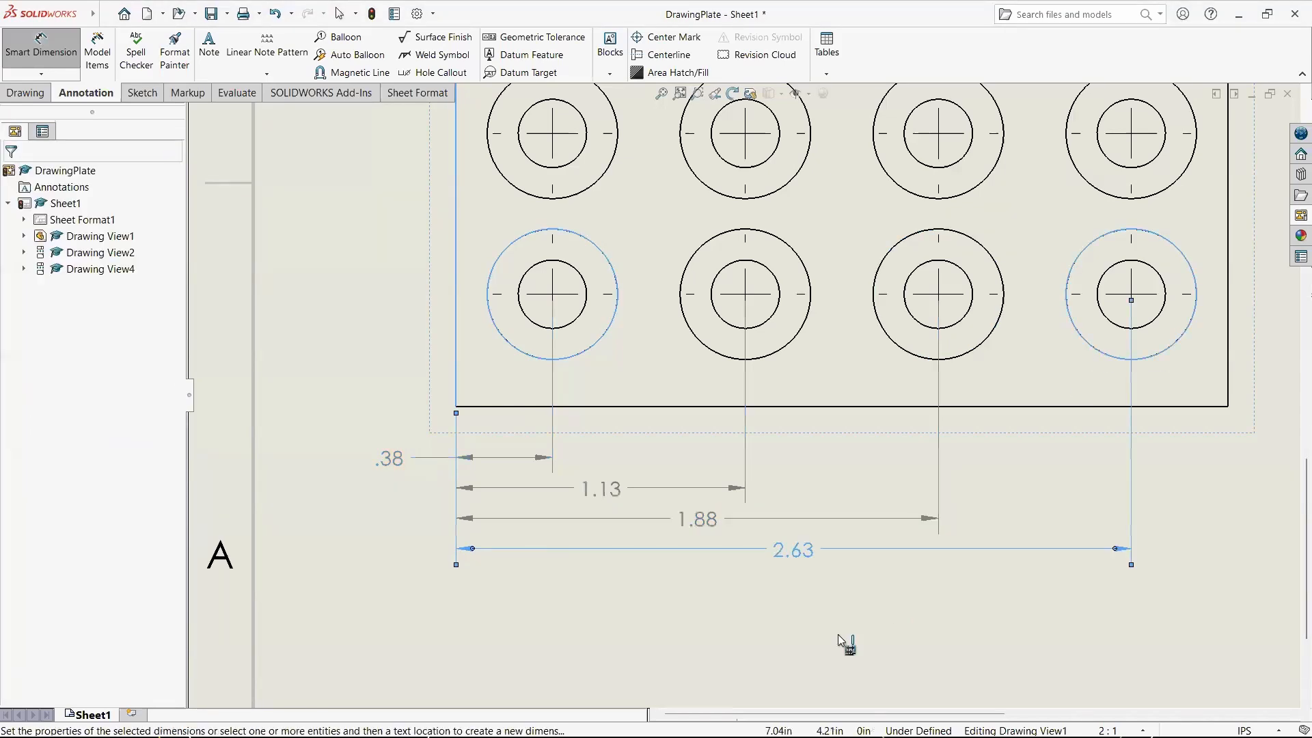
{"action": "key", "text": "Escape"}
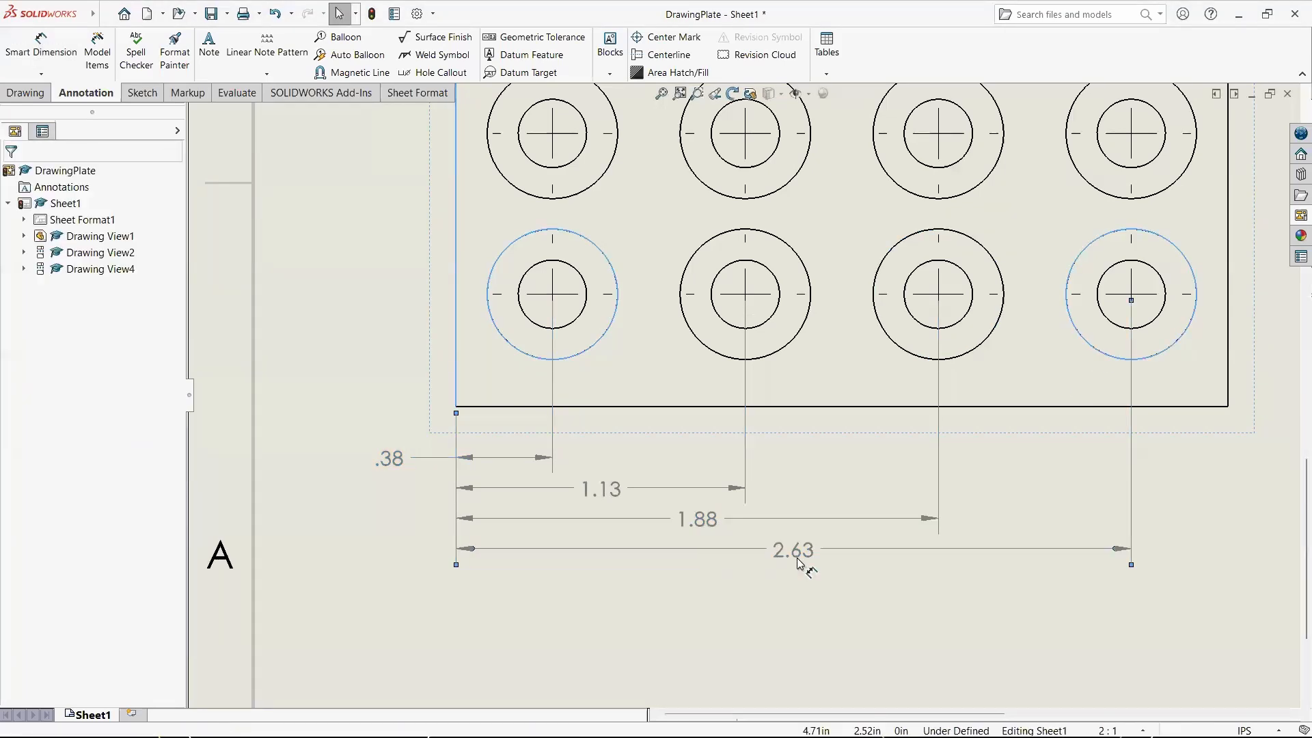
Step: Set the precision of all four baseline dimensions below the plate to three decimals (.123)
{"action": "left_click", "coordinate": [793, 551]}
{"action": "left_click", "coordinate": [697, 519], "text": "ctrl"}
{"action": "left_click", "coordinate": [603, 489], "text": "ctrl"}
{"action": "left_click", "coordinate": [395, 462], "text": "ctrl"}
{"action": "left_click", "coordinate": [106, 354]}
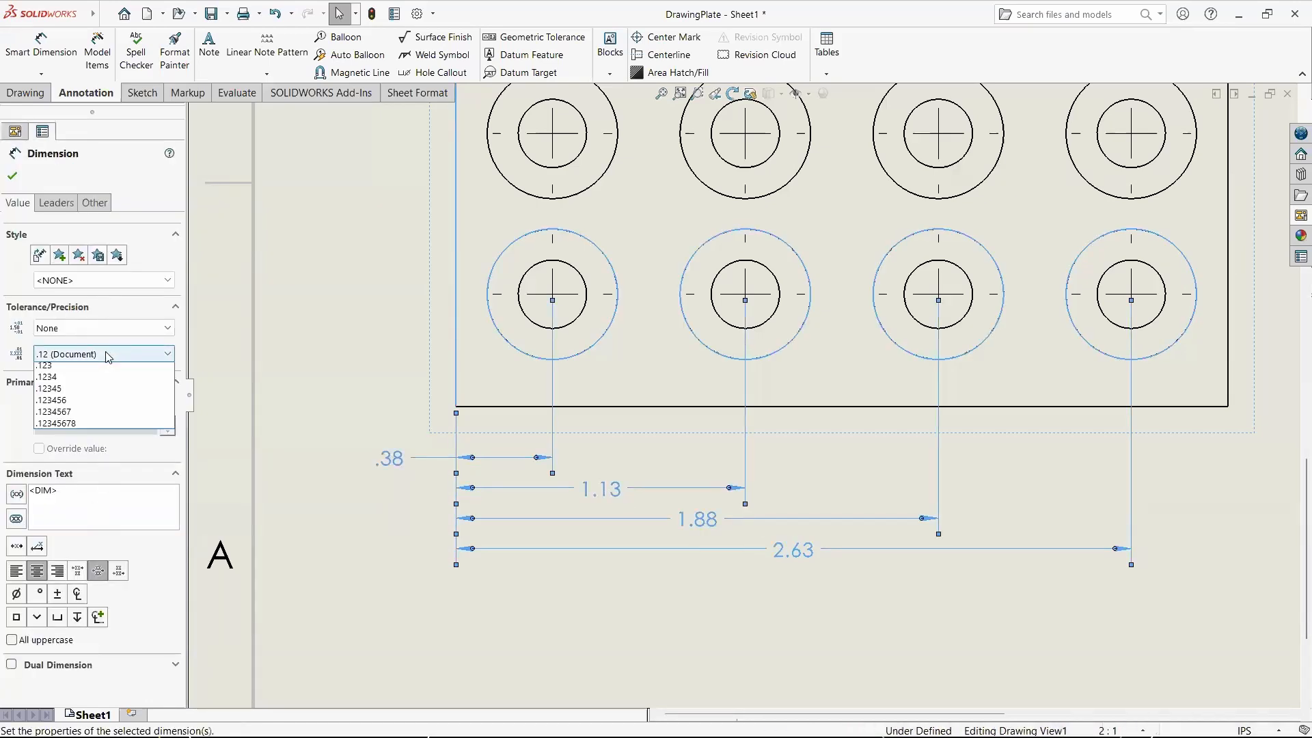
{"action": "left_click", "coordinate": [89, 404]}
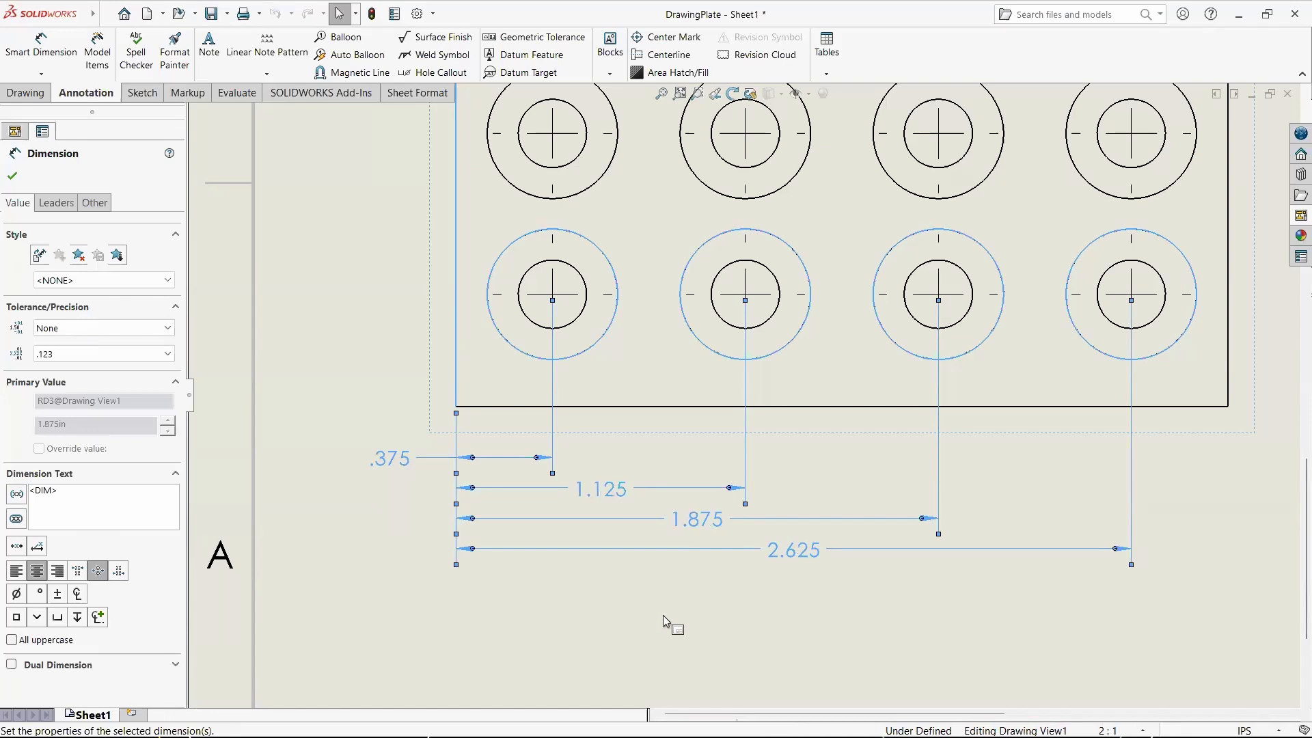
{"action": "left_click", "coordinate": [662, 615]}
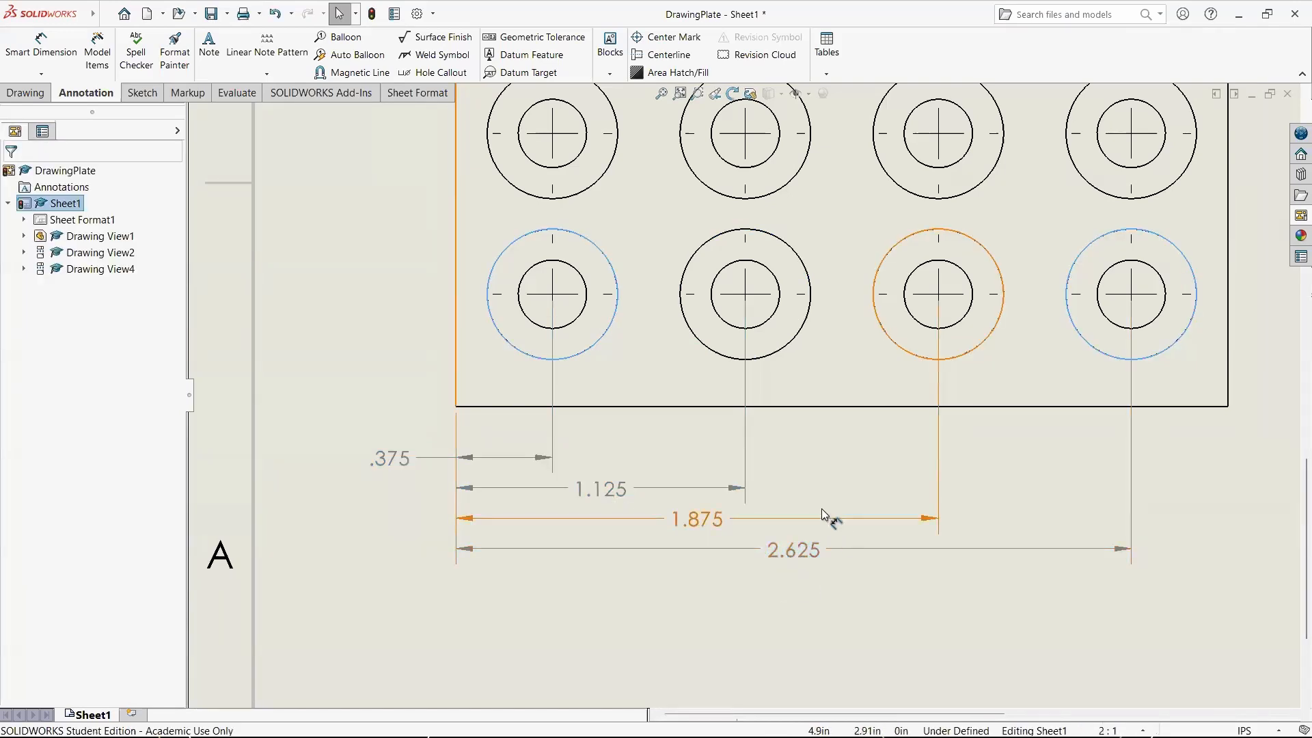
Step: Set the baseline dimensions to the second, third and fourth lower-row holes to two-decimal precision (.12)
{"action": "scroll", "coordinate": [691, 405], "scroll_direction": "up", "scroll_amount": 3}
{"action": "scroll", "coordinate": [879, 374], "scroll_direction": "down", "scroll_amount": 2}
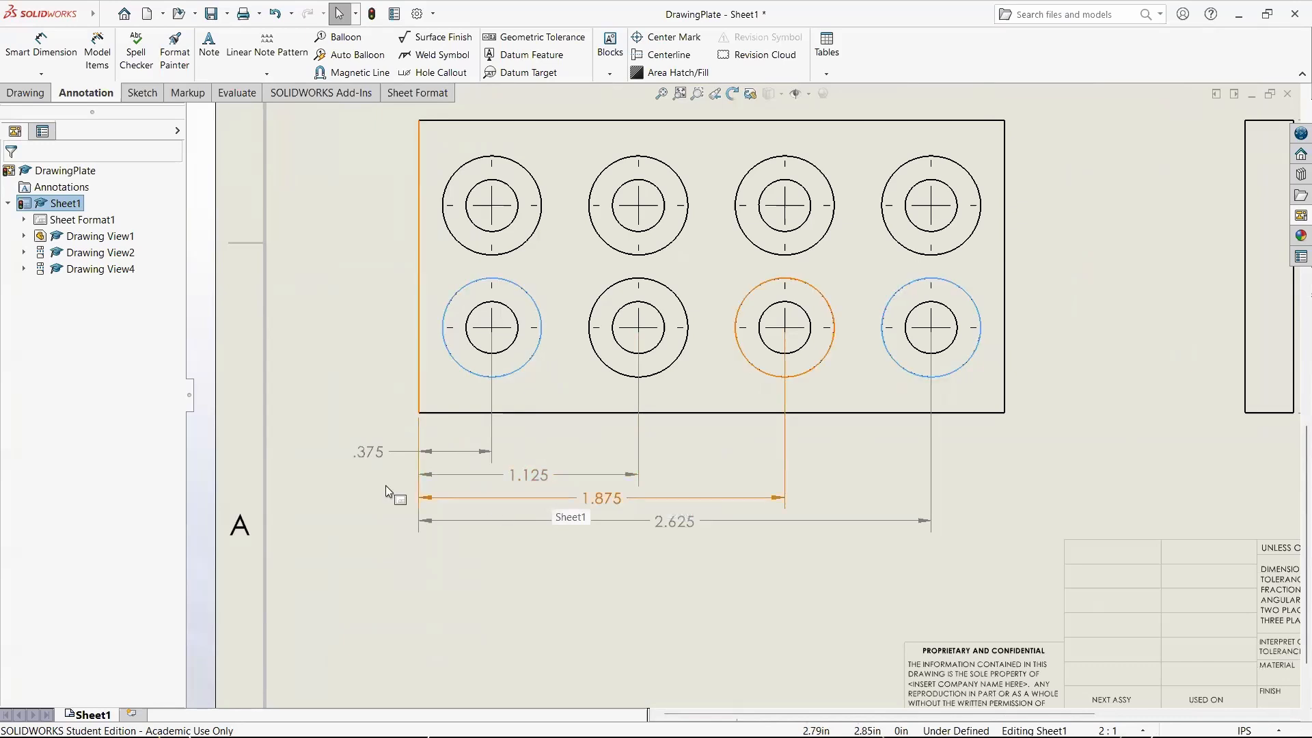
{"action": "left_click", "coordinate": [540, 476]}
{"action": "left_click", "coordinate": [619, 508], "text": "ctrl"}
{"action": "left_click", "coordinate": [656, 527], "text": "ctrl"}
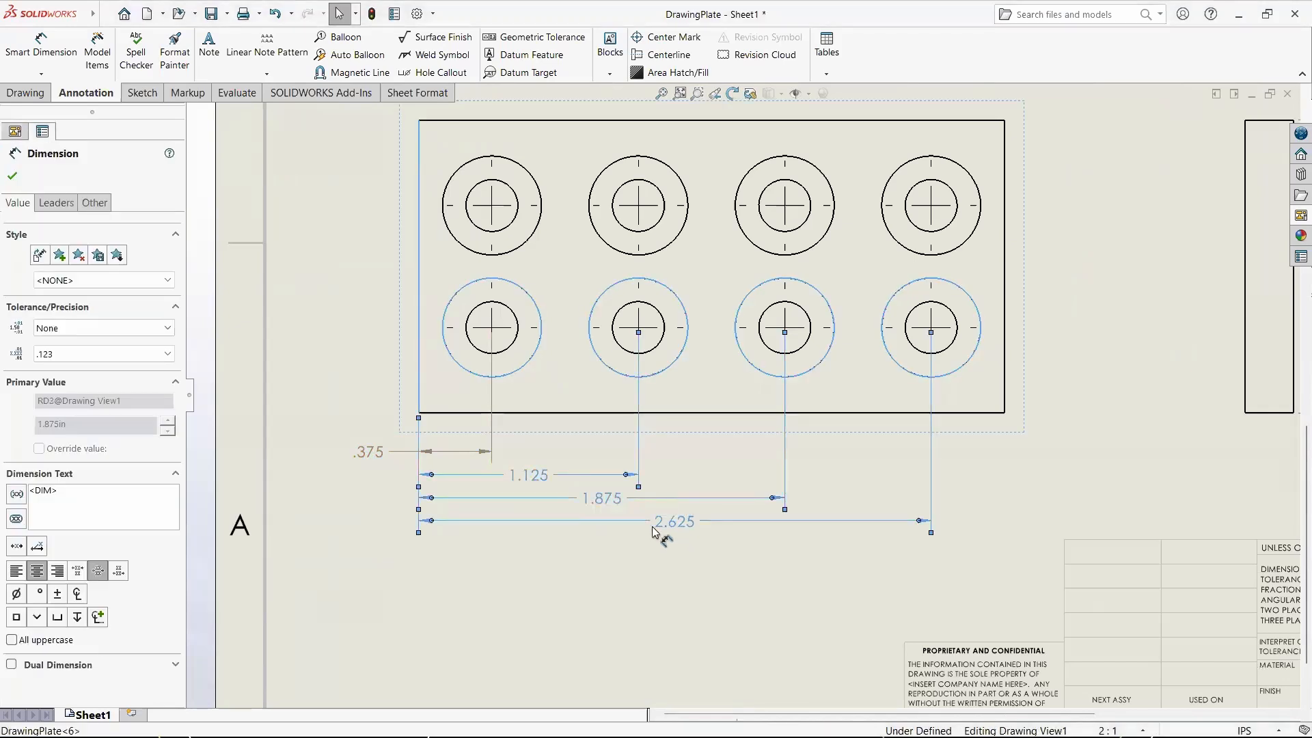
{"action": "left_click", "coordinate": [104, 355]}
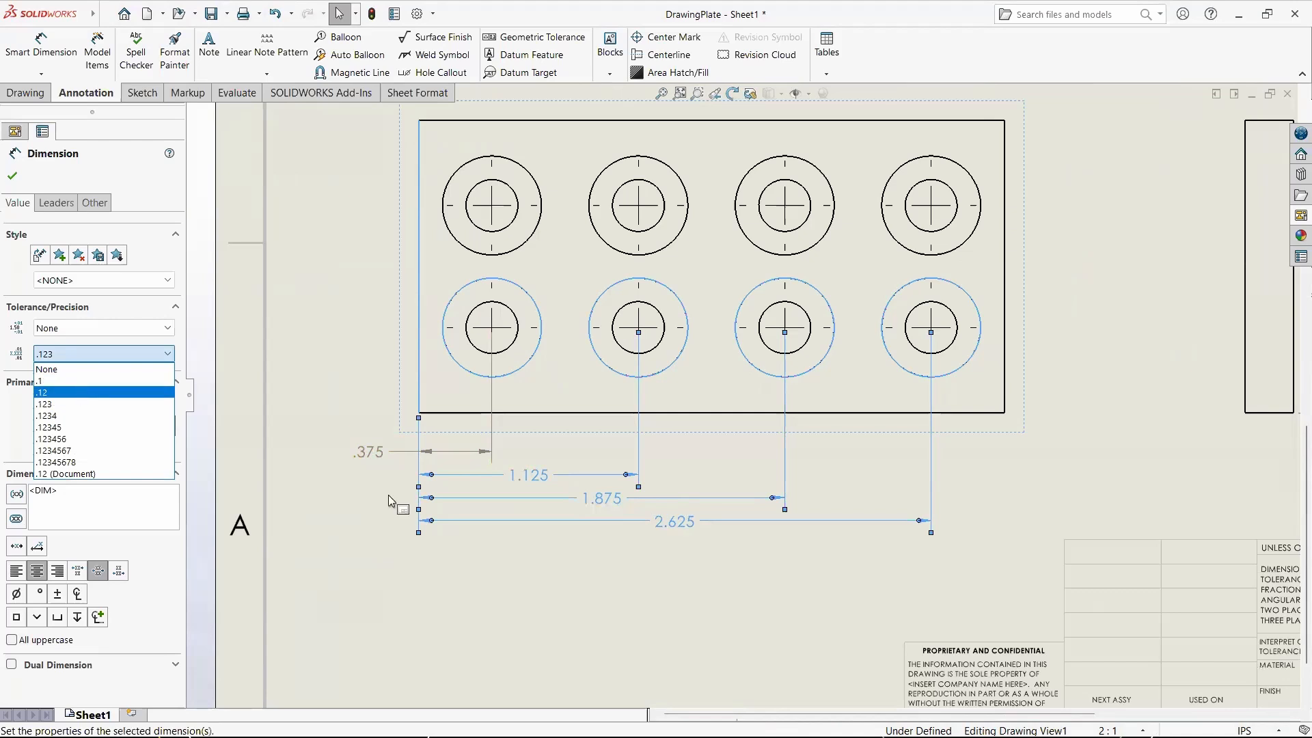
{"action": "left_click", "coordinate": [82, 389]}
{"action": "left_click", "coordinate": [625, 607]}
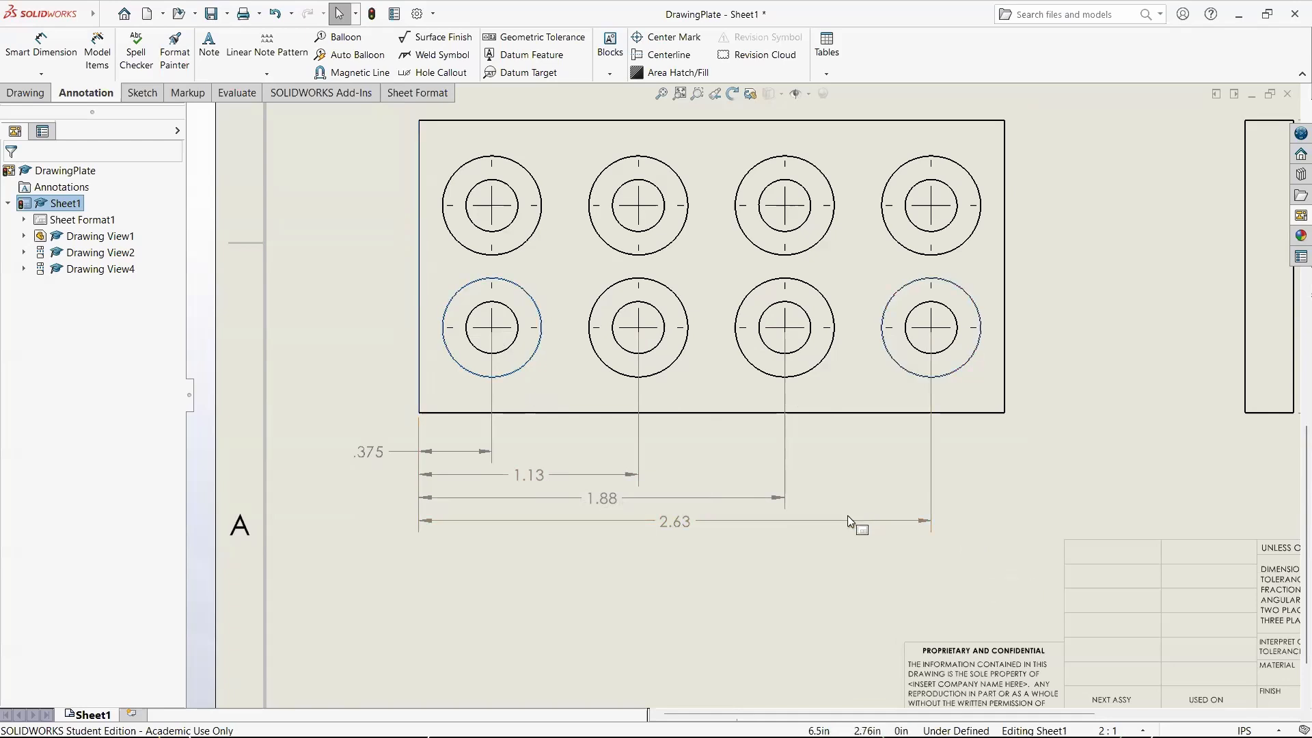
Step: Examine how the rounded baseline dimensions to the lower-row holes read on the drawing sheet
{"action": "scroll", "coordinate": [727, 460], "scroll_direction": "up", "scroll_amount": 5}
{"action": "scroll", "coordinate": [691, 460], "scroll_direction": "down", "scroll_amount": 7}
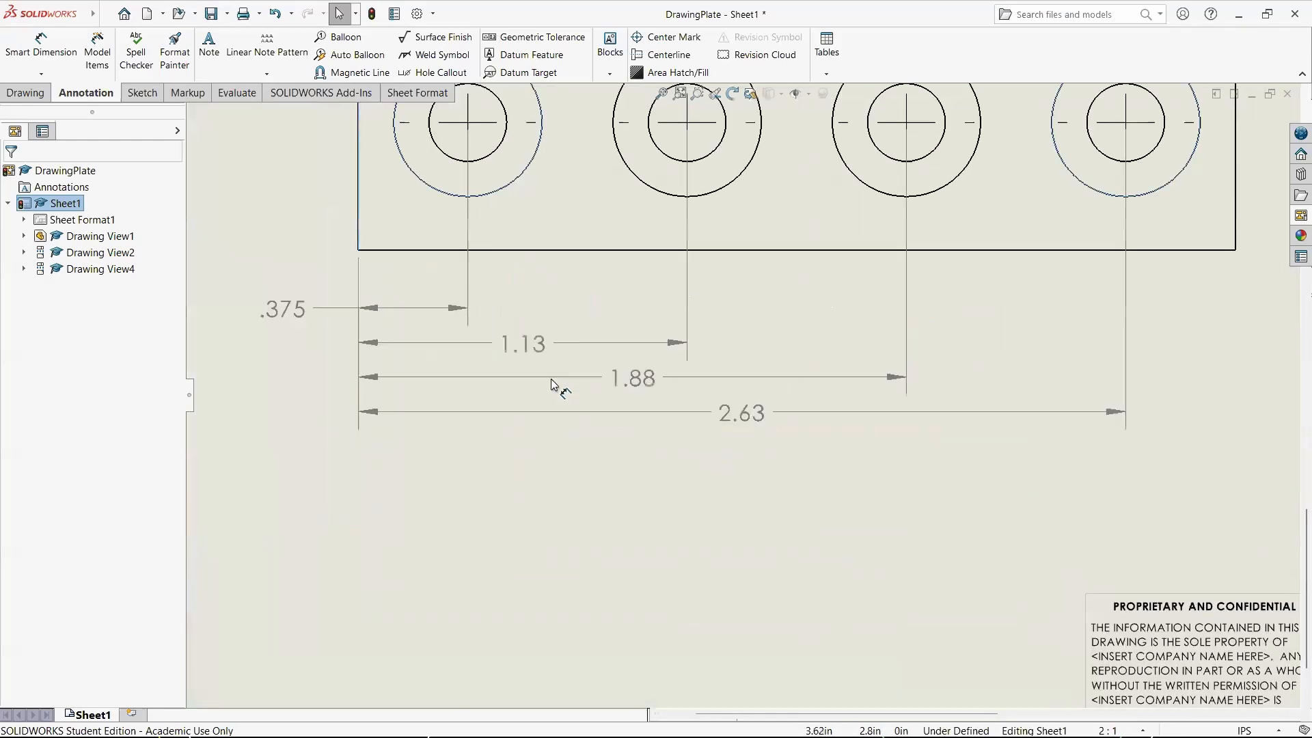
{"action": "left_click", "coordinate": [534, 351]}
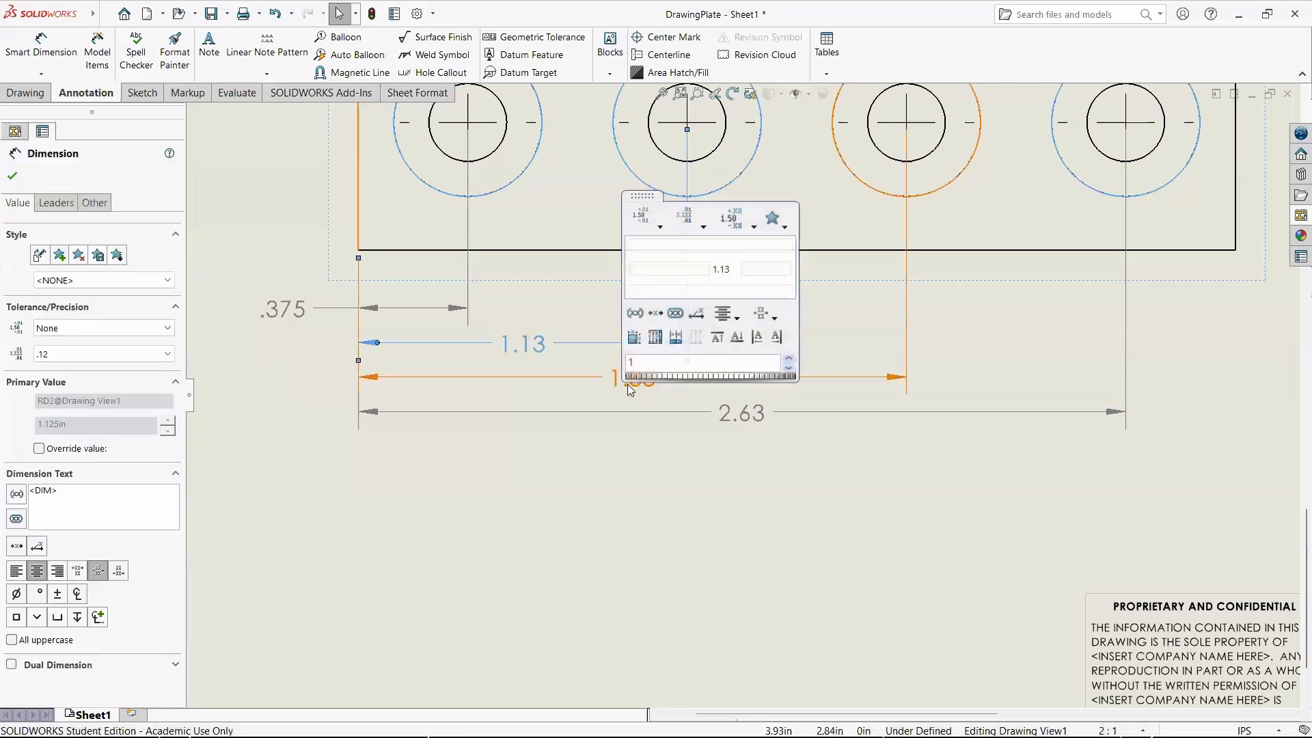
{"action": "left_click", "coordinate": [616, 447]}
{"action": "left_click", "coordinate": [631, 386]}
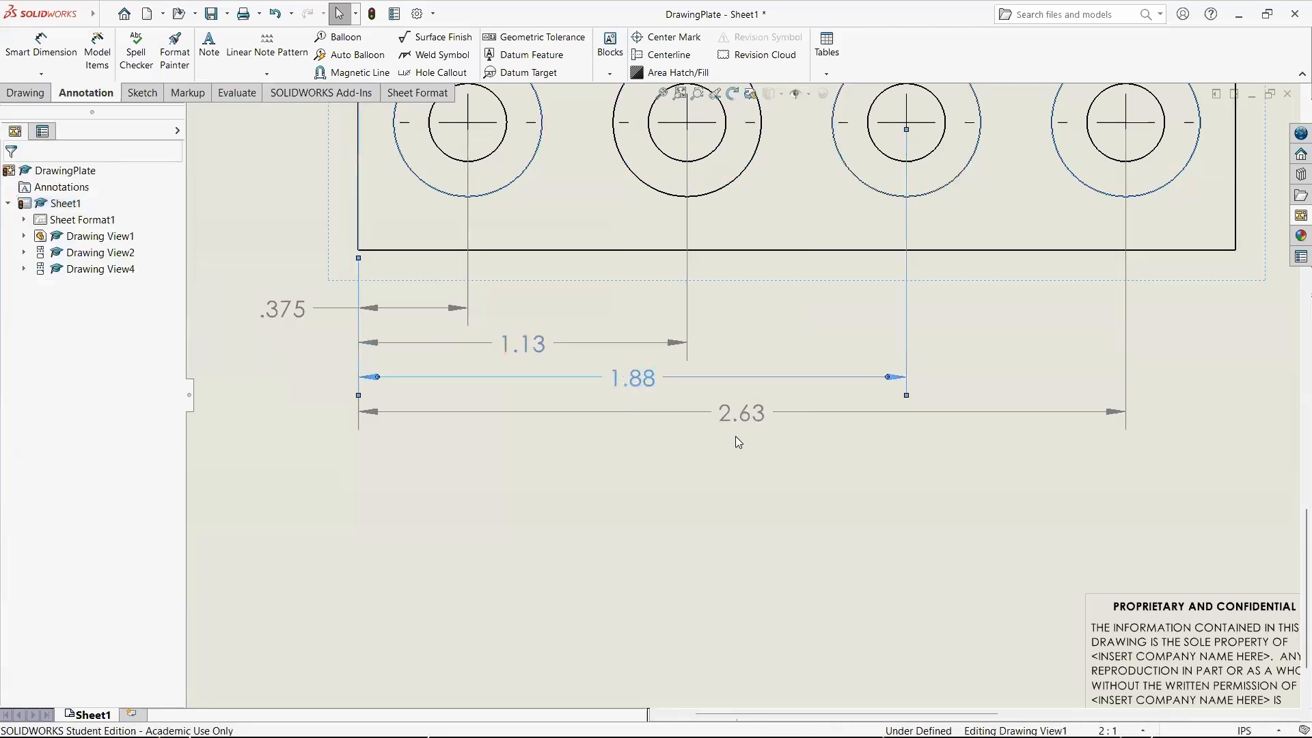
{"action": "left_click", "coordinate": [659, 459]}
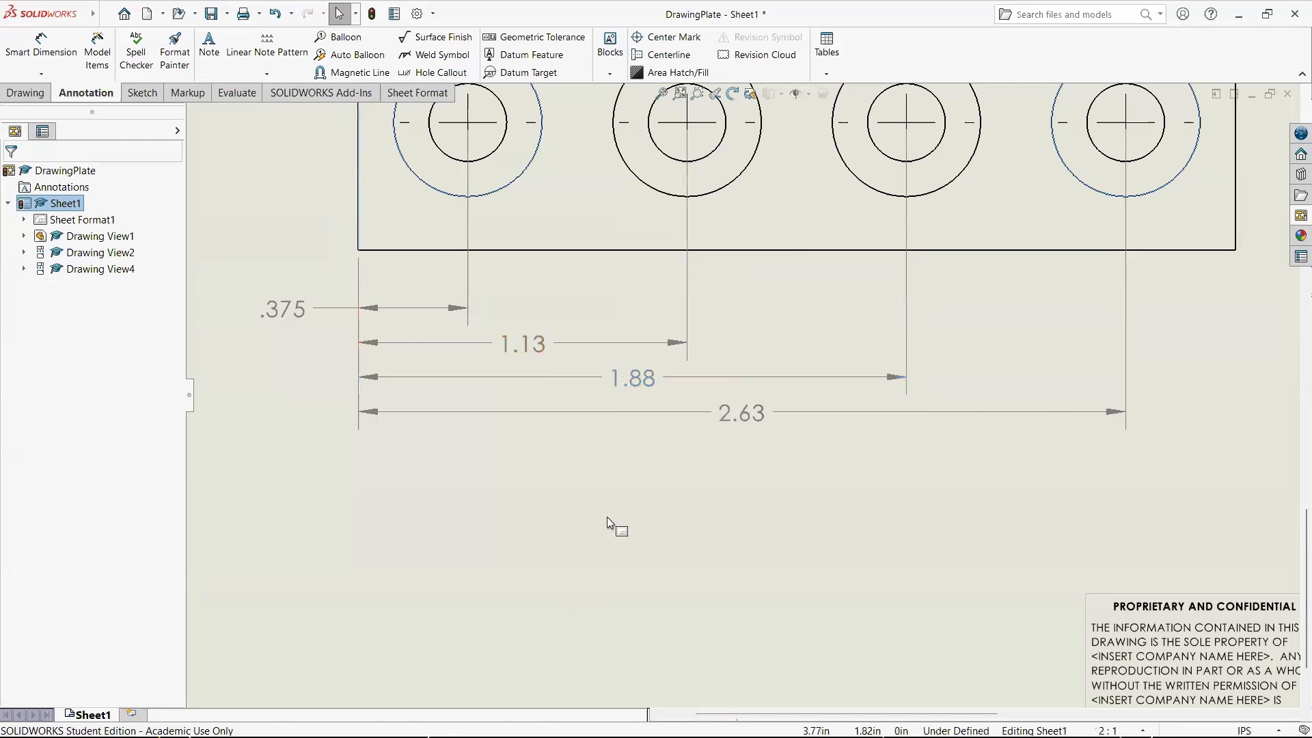
{"action": "scroll", "coordinate": [608, 511], "scroll_direction": "down", "scroll_amount": 2}
{"action": "scroll", "coordinate": [609, 492], "scroll_direction": "up", "scroll_amount": 8}
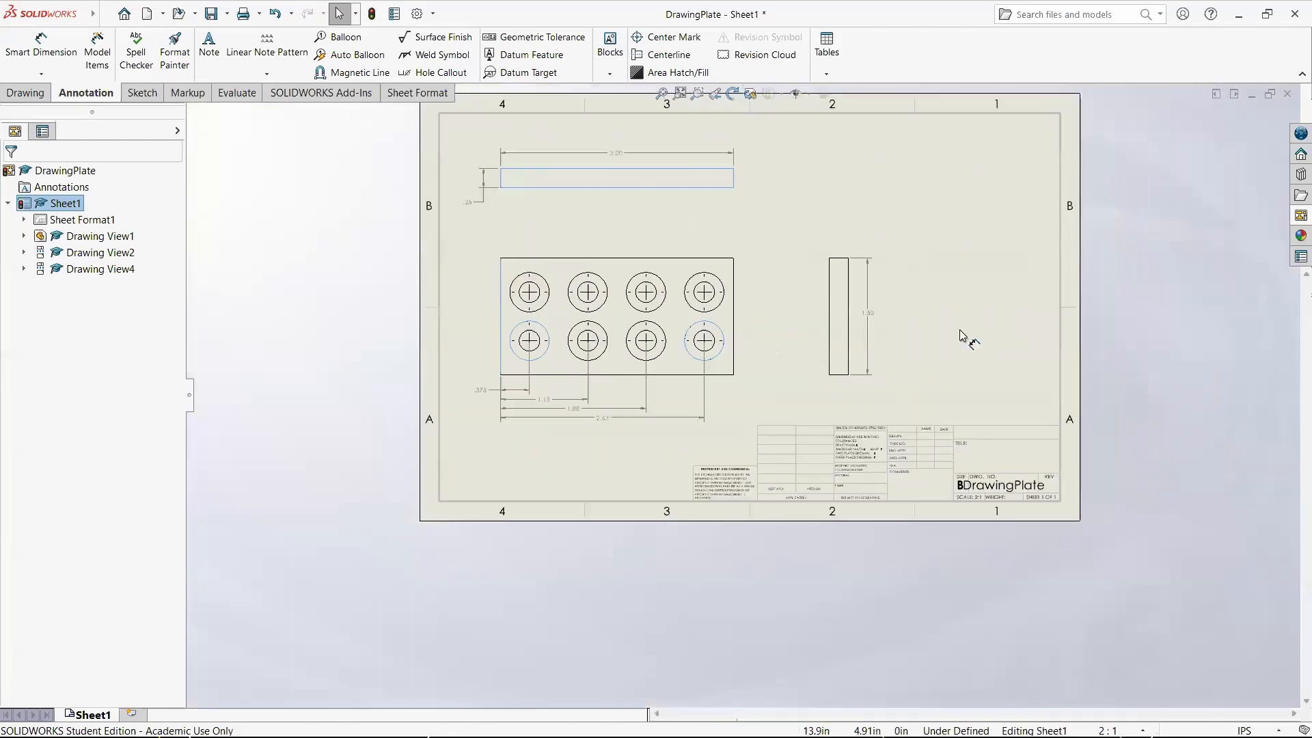
{"action": "scroll", "coordinate": [961, 340], "scroll_direction": "down", "scroll_amount": 2}
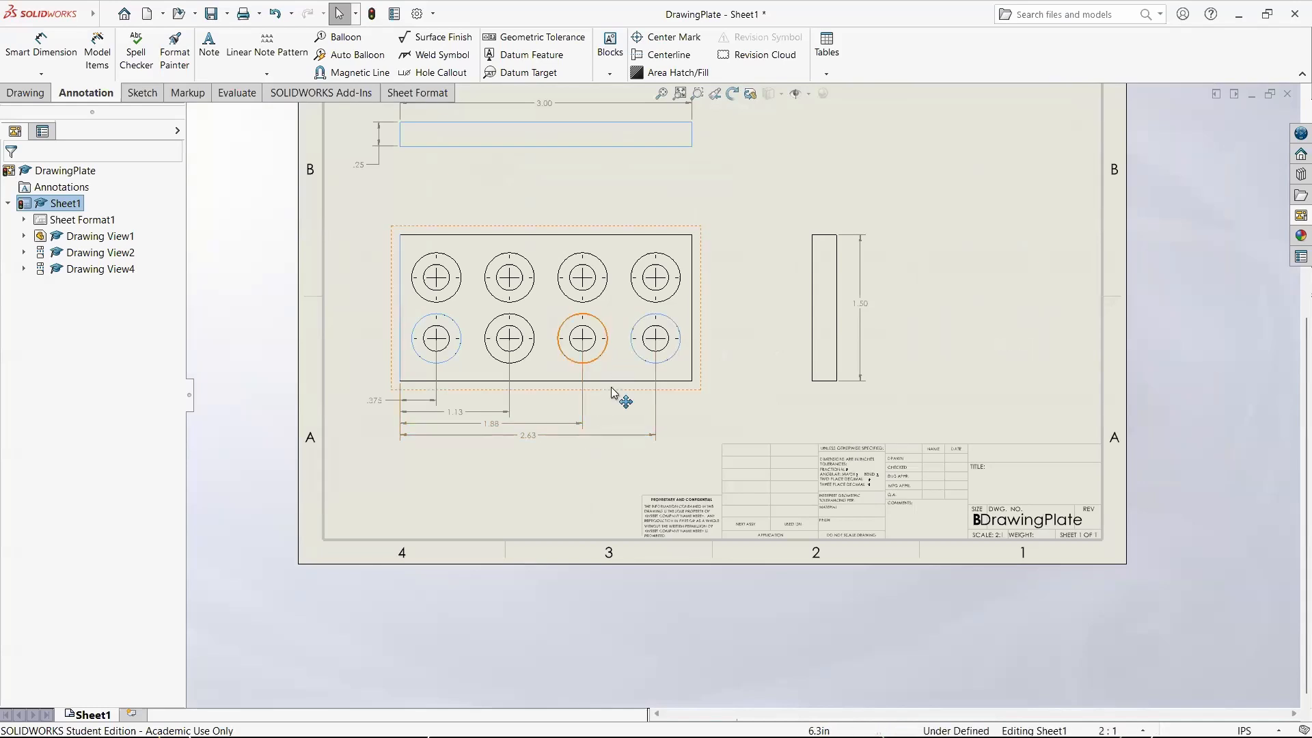
Step: Nudge the plate's hole view slightly and delete all four baseline dimensions below it
{"action": "mouse_move", "coordinate": [614, 369]}
{"action": "left_mouse_down"}
{"action": "mouse_move", "coordinate": [612, 252]}
{"action": "mouse_move", "coordinate": [611, 411]}
{"action": "left_mouse_up"}
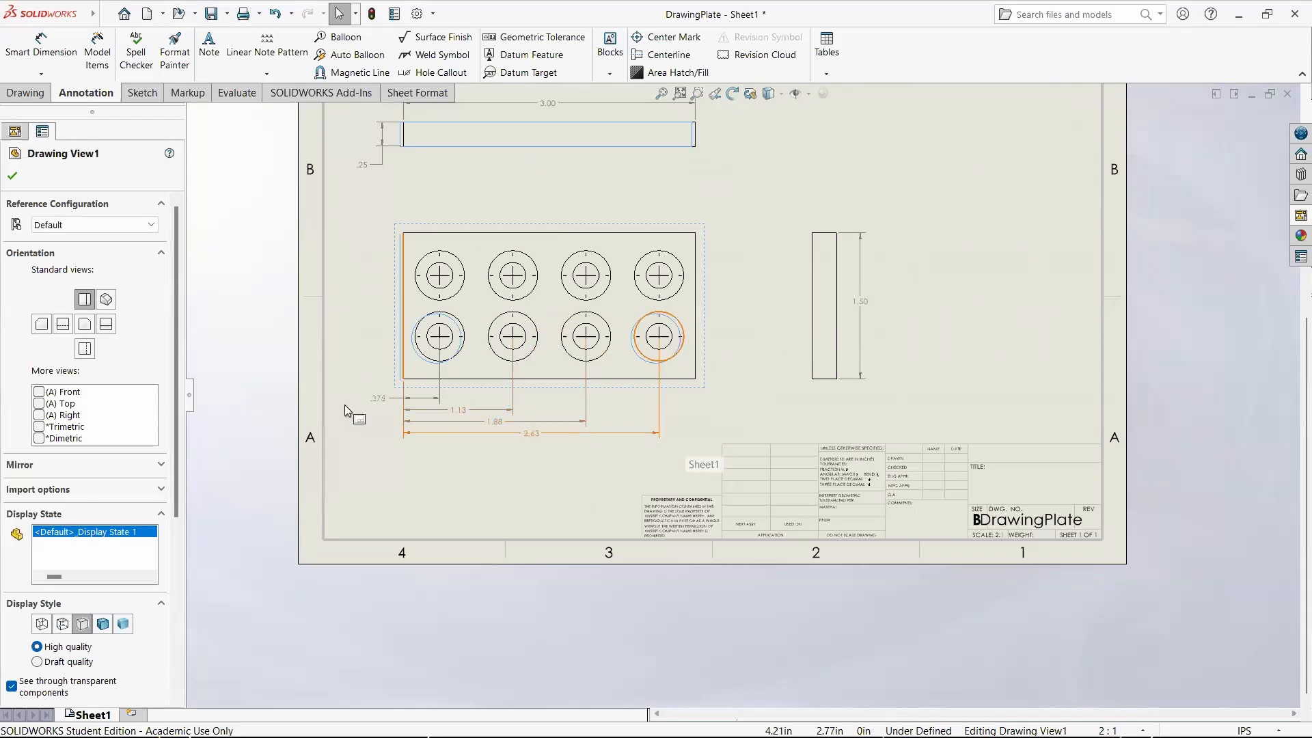
{"action": "scroll", "coordinate": [344, 404], "scroll_direction": "down", "scroll_amount": 2}
{"action": "scroll", "coordinate": [848, 426], "scroll_direction": "down", "scroll_amount": 2}
{"action": "left_click_drag", "start_coordinate": [1077, 512], "coordinate": [259, 344]}
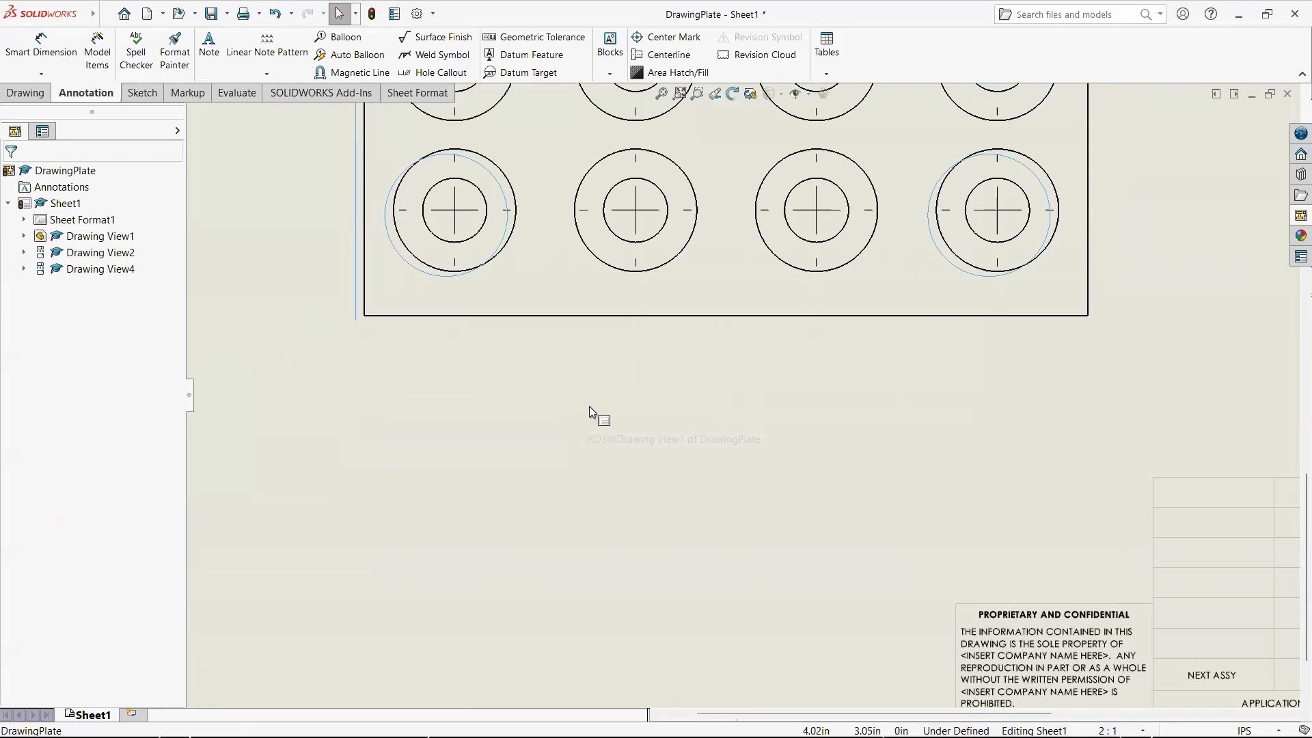
{"action": "left_click", "coordinate": [589, 406]}
Step: Move the plate's hole view horizontally on the sheet, closer to the side view
{"action": "scroll", "coordinate": [480, 360], "scroll_direction": "up", "scroll_amount": 8}
{"action": "scroll", "coordinate": [866, 277], "scroll_direction": "down", "scroll_amount": 4}
{"action": "mouse_move", "coordinate": [499, 486]}
{"action": "left_mouse_down"}
{"action": "mouse_move", "coordinate": [503, 498]}
{"action": "mouse_move", "coordinate": [505, 486]}
{"action": "mouse_move", "coordinate": [570, 485]}
{"action": "left_mouse_up"}
{"action": "left_click", "coordinate": [463, 494]}
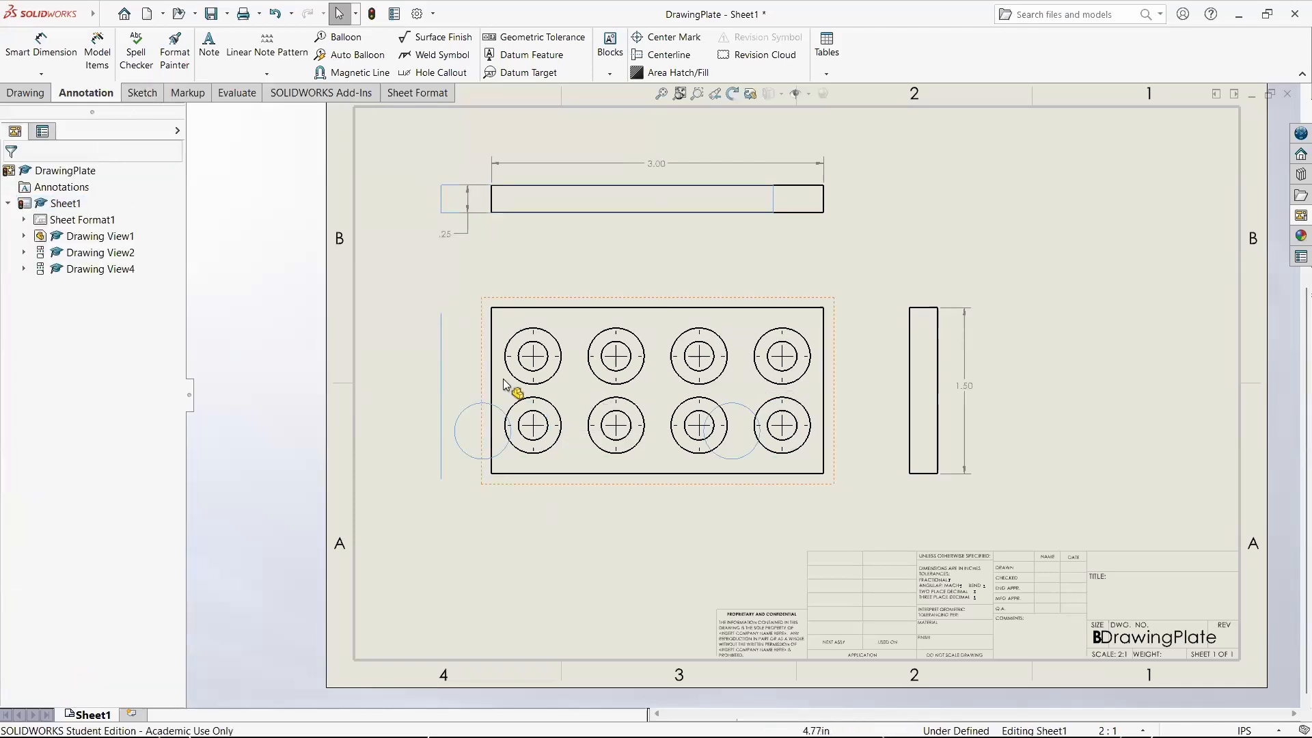
Step: Start a Horizontal Ordinate Dimension with its zero at the plate's left edge, placed below the hole view
{"action": "left_click", "coordinate": [42, 74]}
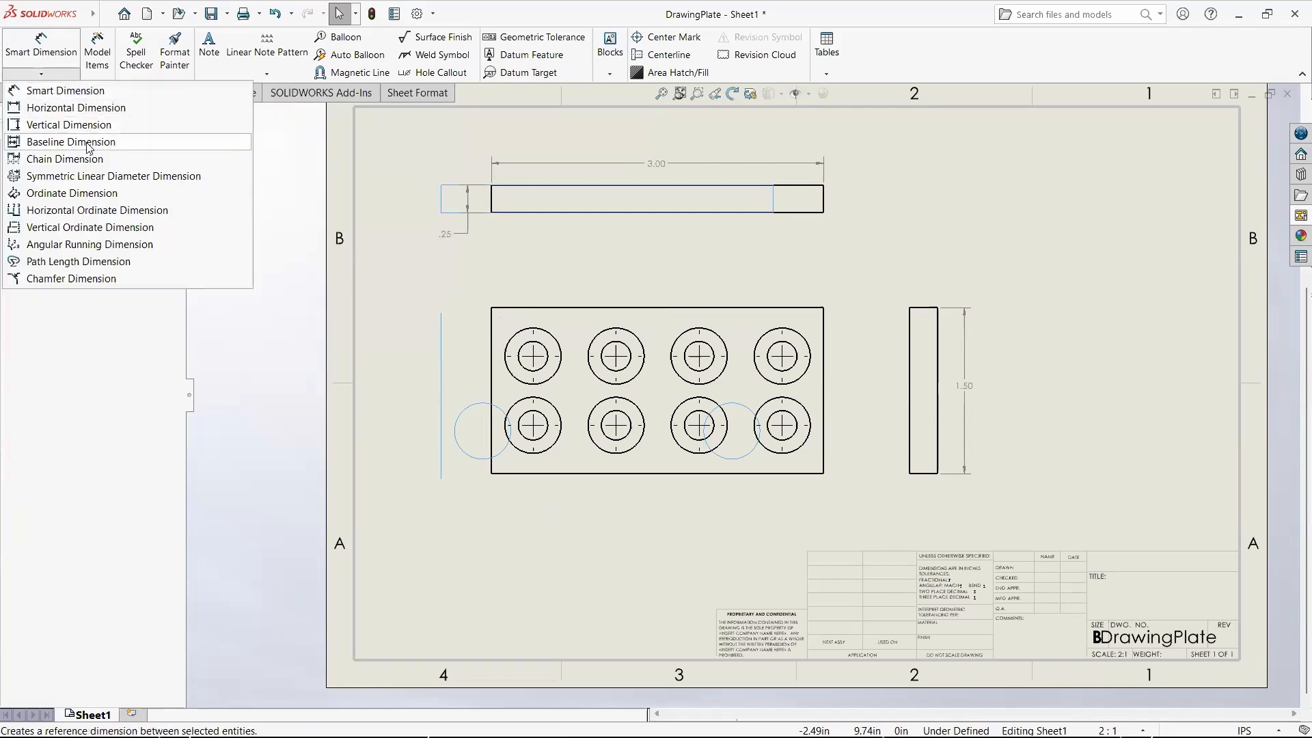
{"action": "left_click", "coordinate": [73, 212]}
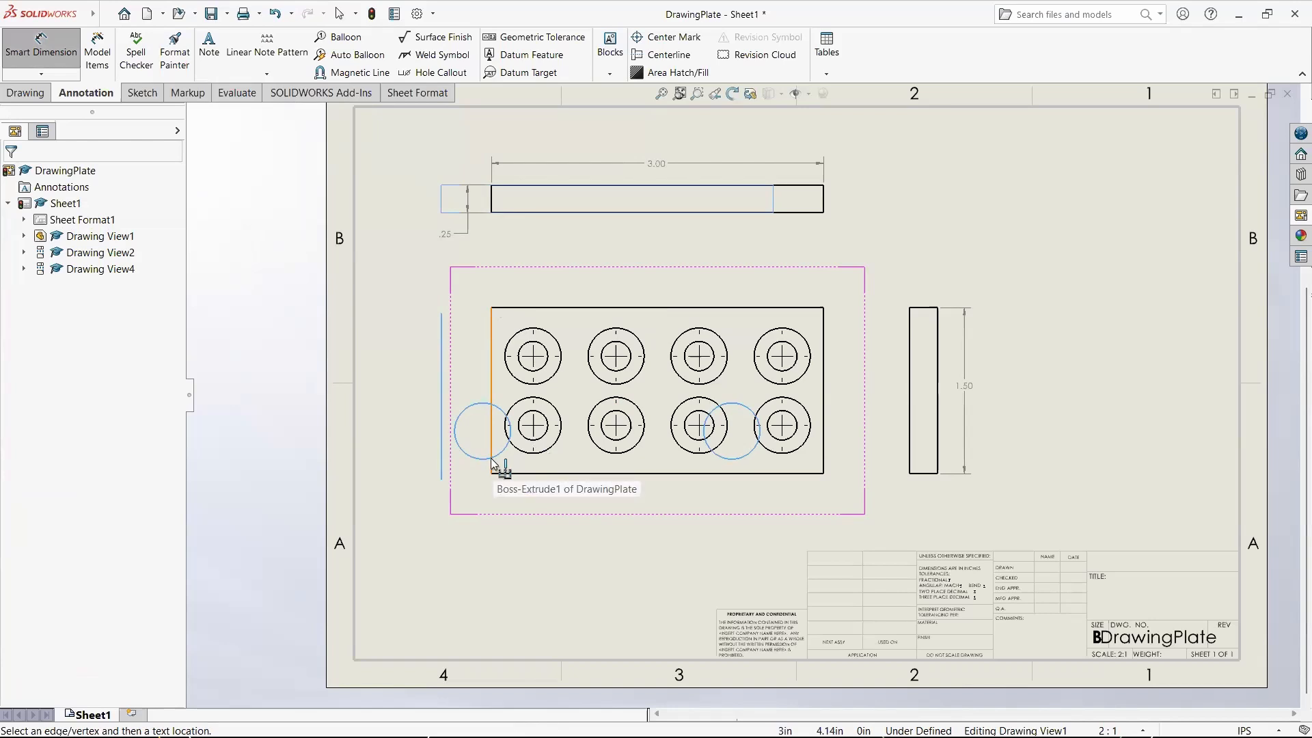
{"action": "scroll", "coordinate": [523, 466], "scroll_direction": "down", "scroll_amount": 2}
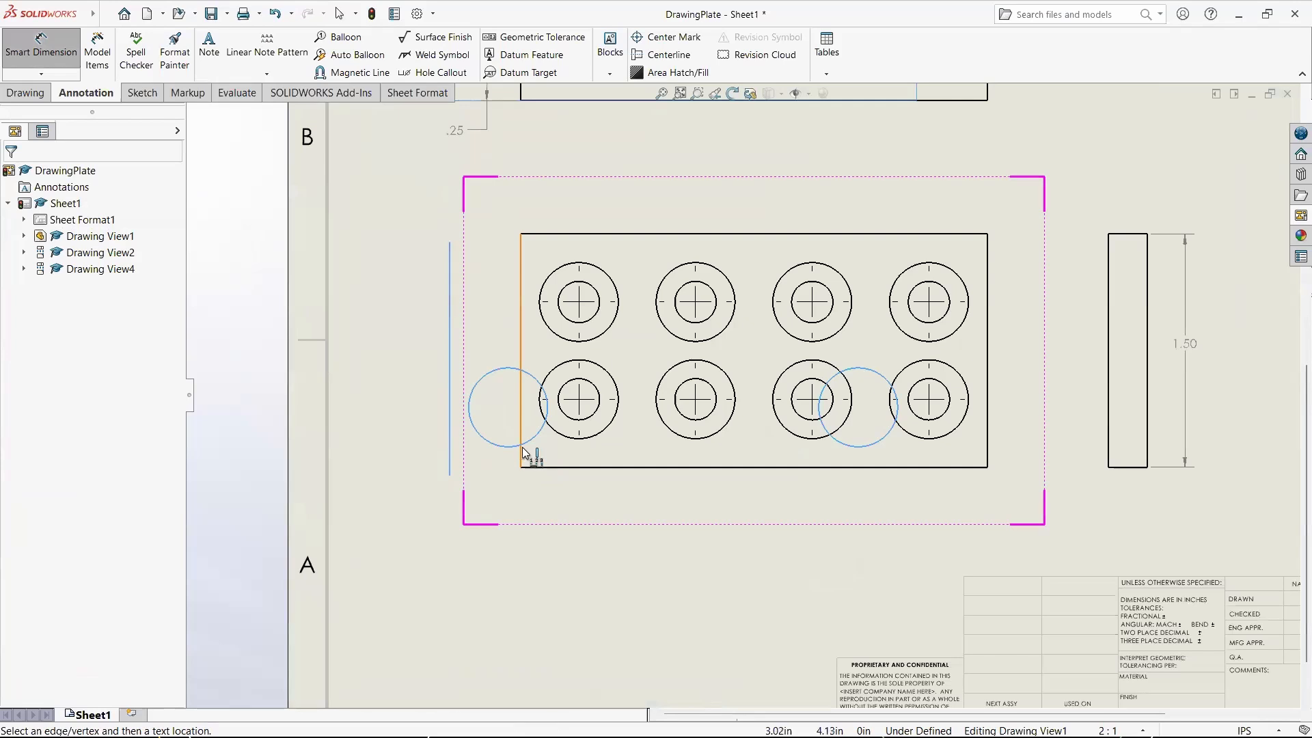
{"action": "left_click", "coordinate": [522, 454]}
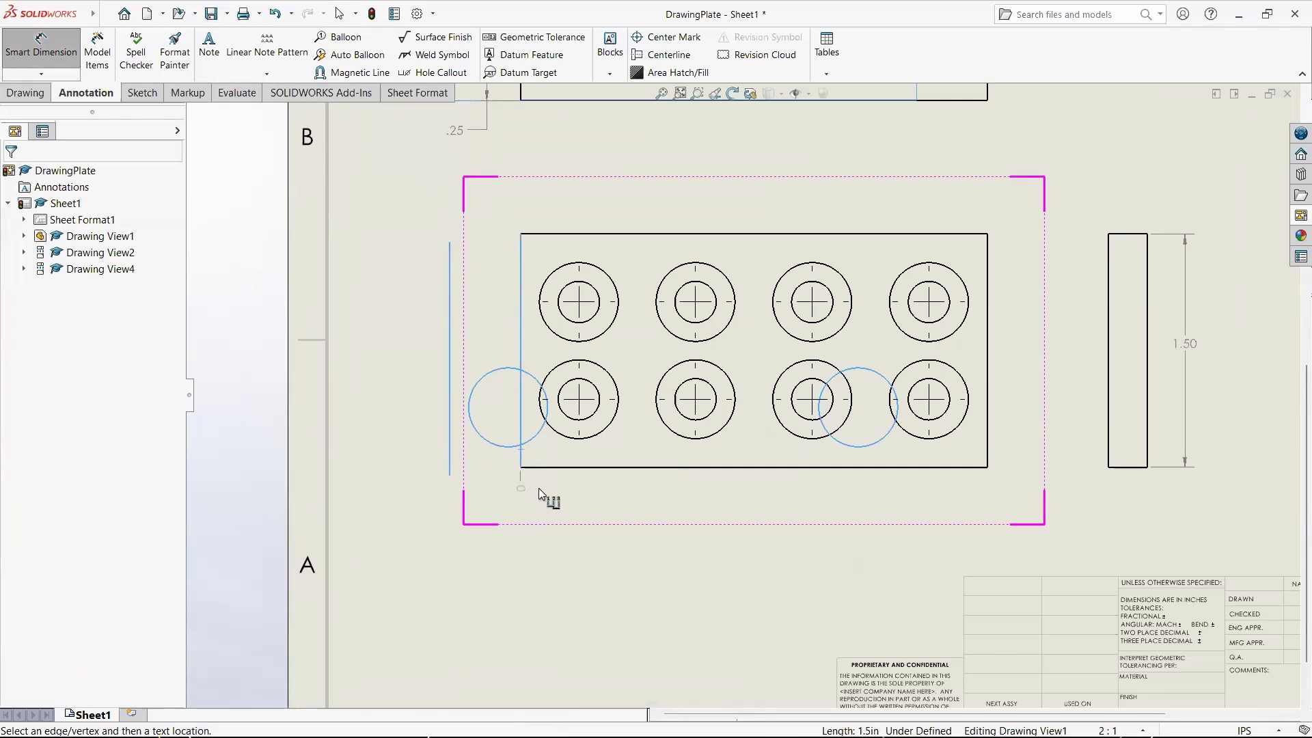
{"action": "left_click", "coordinate": [537, 496]}
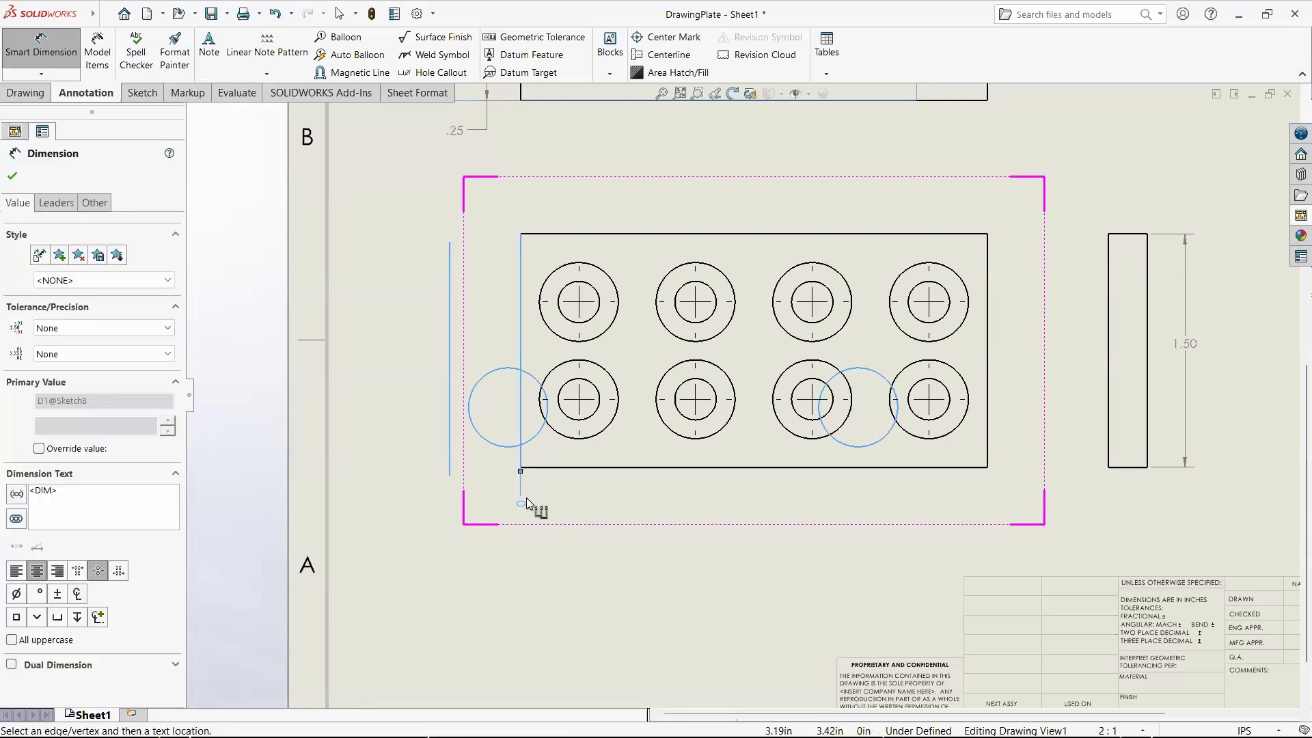
Step: Add ordinate dimensions to all four lower-row holes from the zero reference at the plate's left edge
{"action": "left_click", "coordinate": [566, 445]}
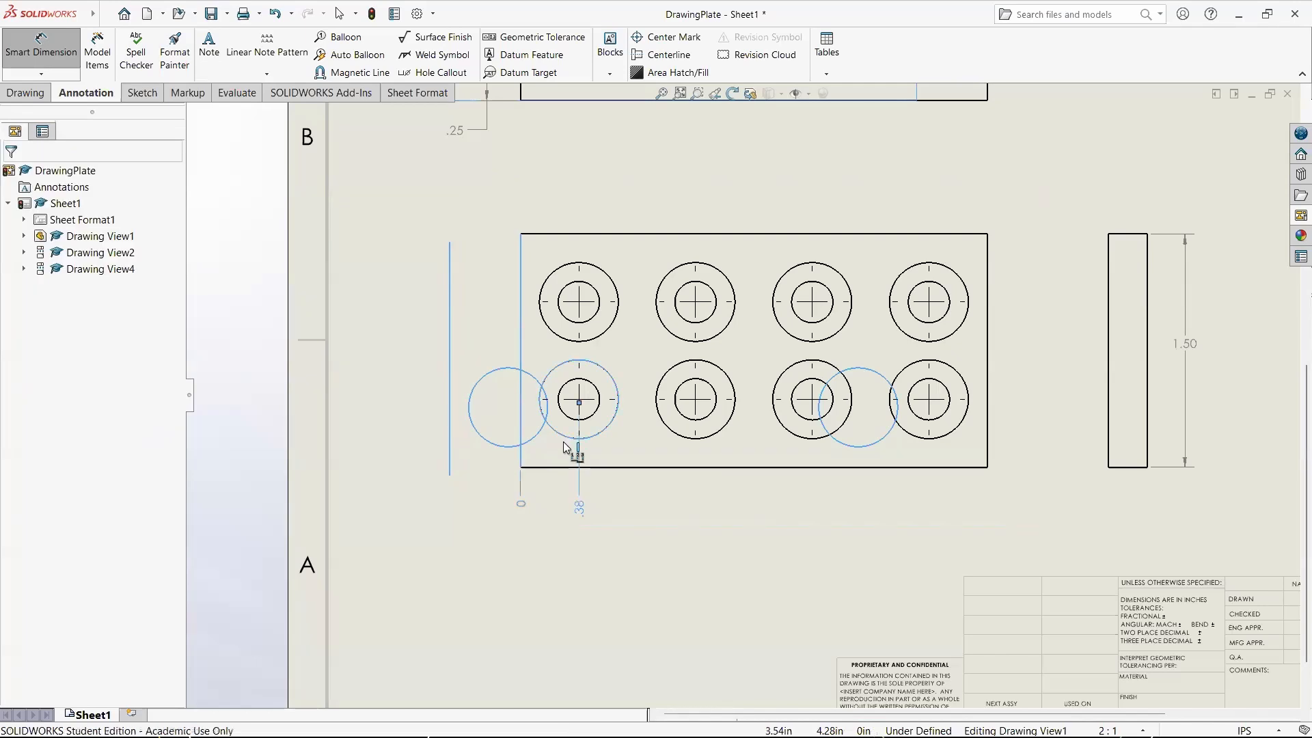
{"action": "left_click", "coordinate": [675, 438]}
{"action": "left_click", "coordinate": [792, 436]}
{"action": "left_click", "coordinate": [907, 446]}
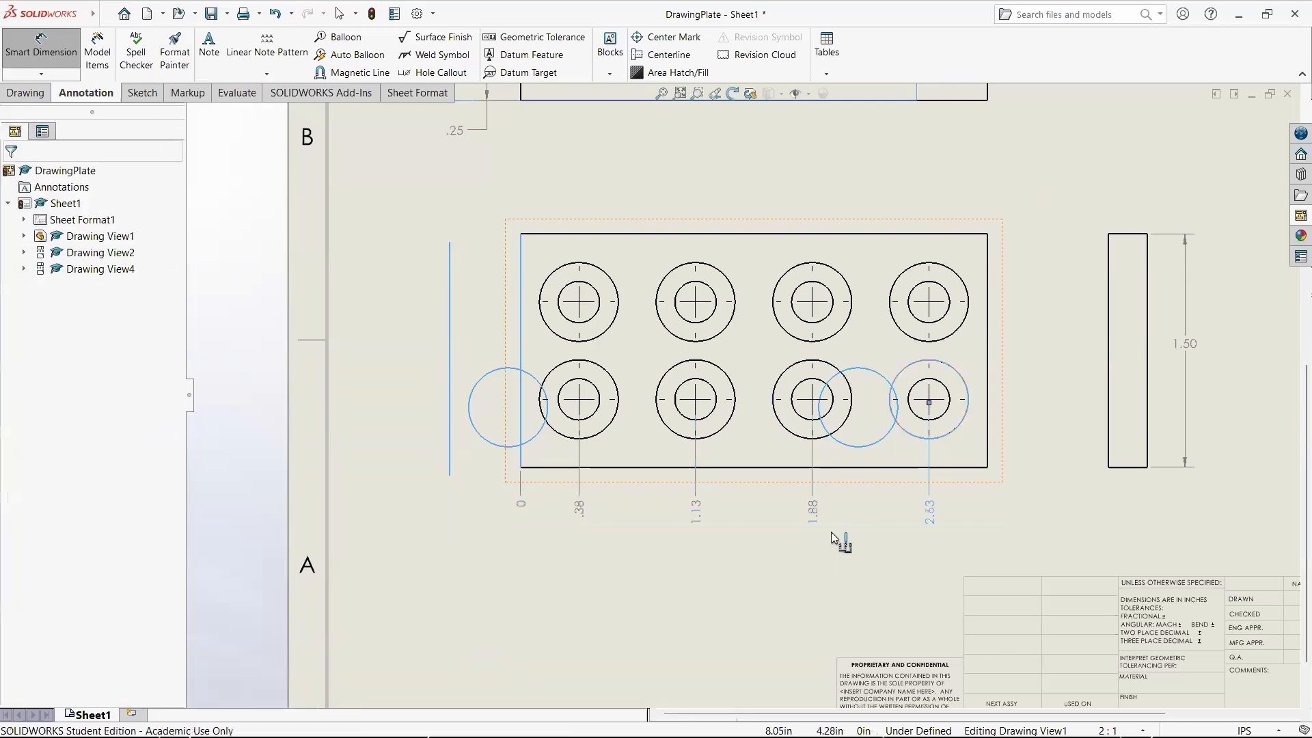
{"action": "key", "text": "Escape"}
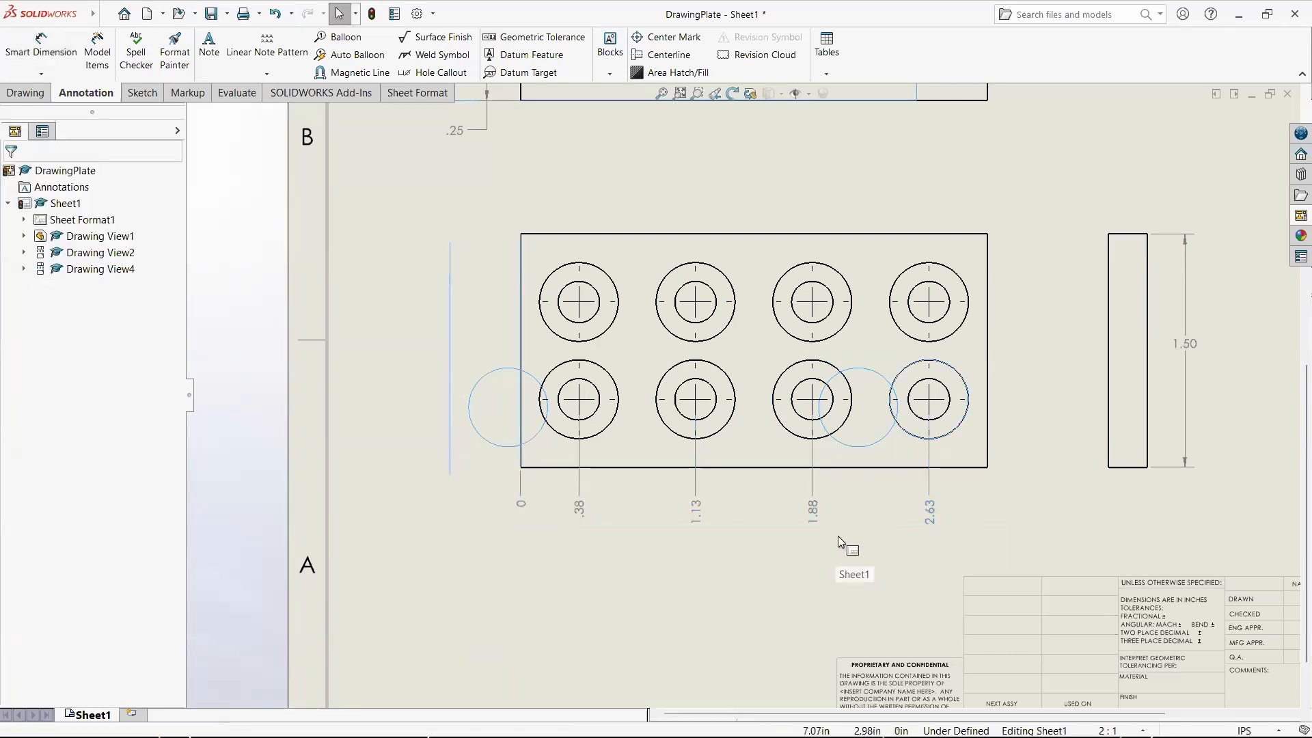
Step: Shift the hole view with its ordinate dimensions slightly up and left on the sheet
{"action": "scroll", "coordinate": [427, 487], "scroll_direction": "down", "scroll_amount": 3}
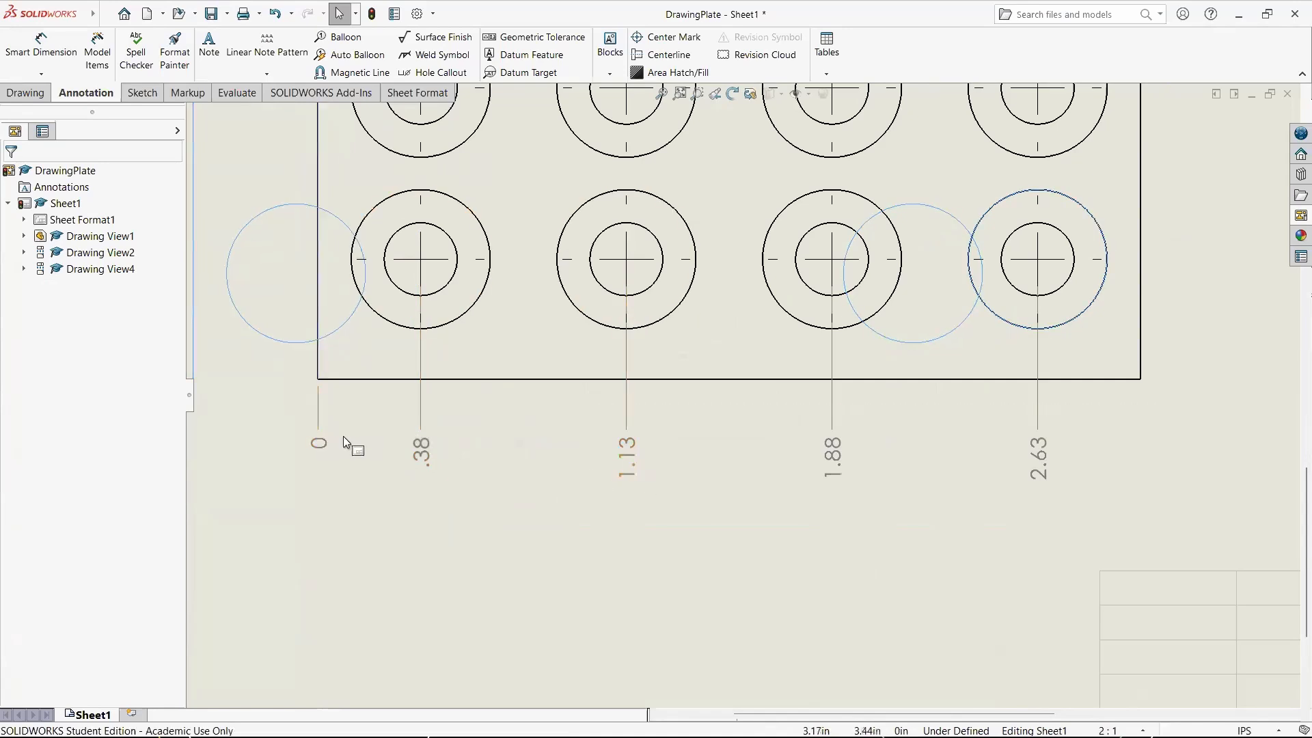
{"action": "scroll", "coordinate": [722, 455], "scroll_direction": "up", "scroll_amount": 4}
{"action": "scroll", "coordinate": [740, 396], "scroll_direction": "up", "scroll_amount": 2}
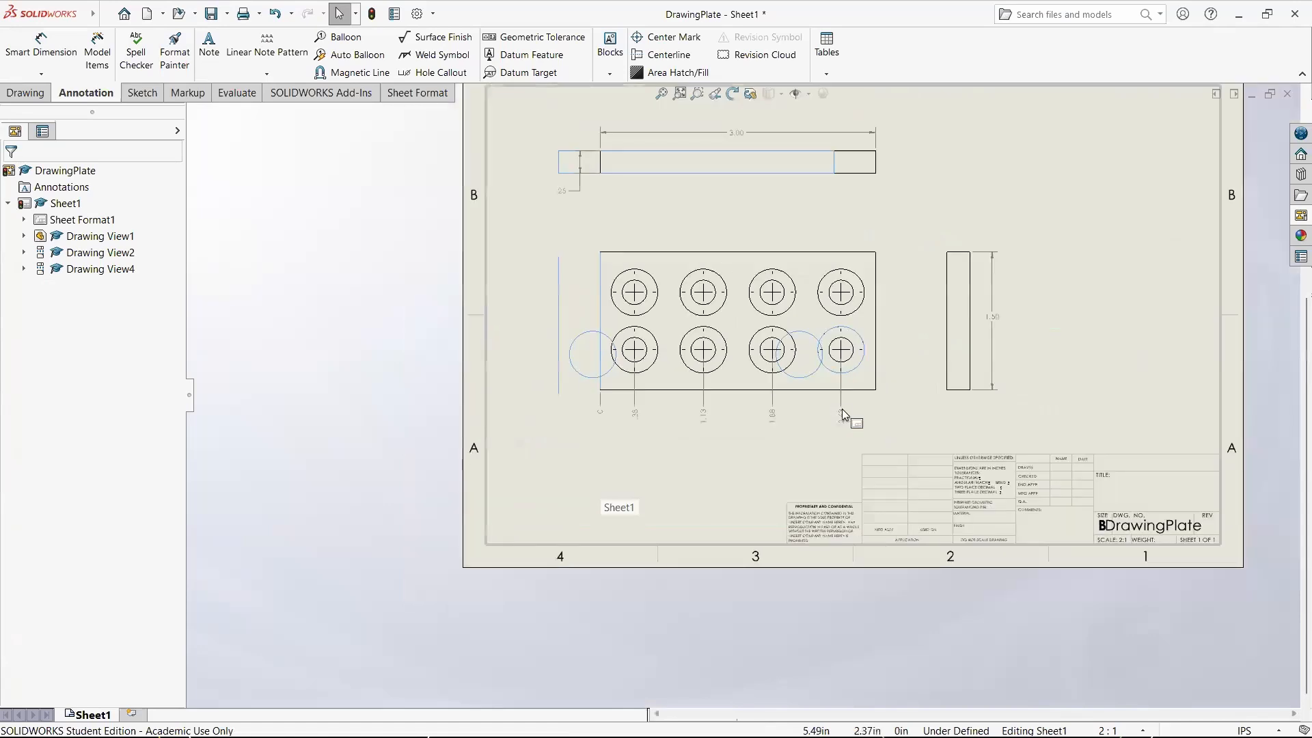
{"action": "left_click_drag", "start_coordinate": [865, 407], "coordinate": [835, 395]}
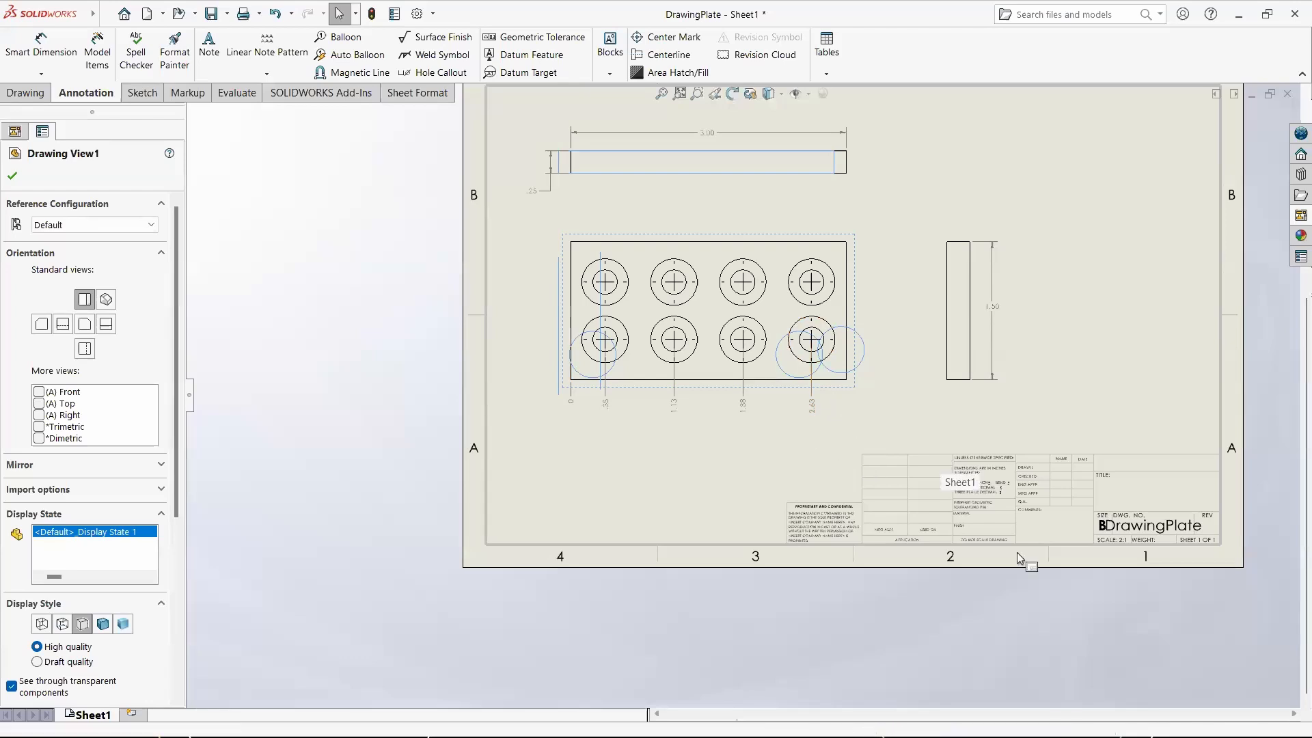
{"action": "left_click", "coordinate": [768, 421]}
{"action": "scroll", "coordinate": [768, 417], "scroll_direction": "down", "scroll_amount": 2}
{"action": "scroll", "coordinate": [522, 407], "scroll_direction": "down", "scroll_amount": 2}
{"action": "scroll", "coordinate": [516, 408], "scroll_direction": "up", "scroll_amount": 3}
{"action": "scroll", "coordinate": [663, 413], "scroll_direction": "down", "scroll_amount": 1}
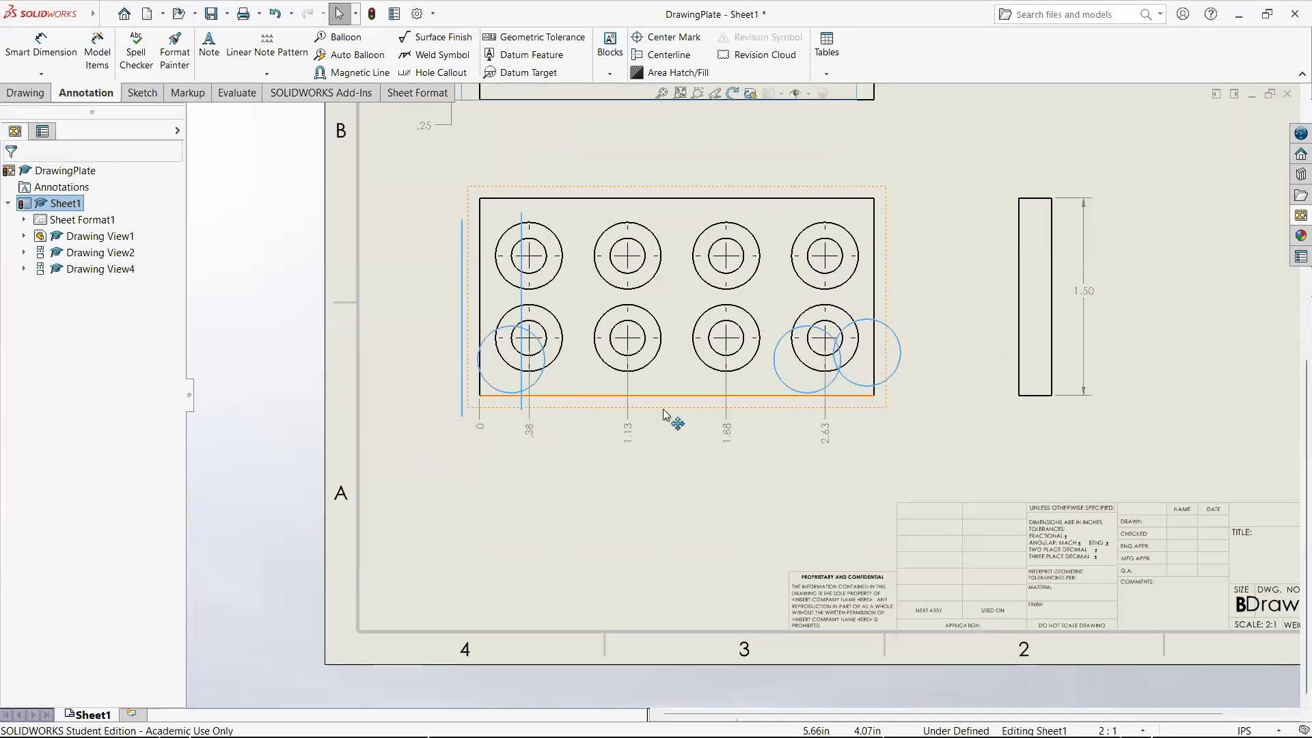
{"action": "scroll", "coordinate": [571, 393], "scroll_direction": "down", "scroll_amount": 1}
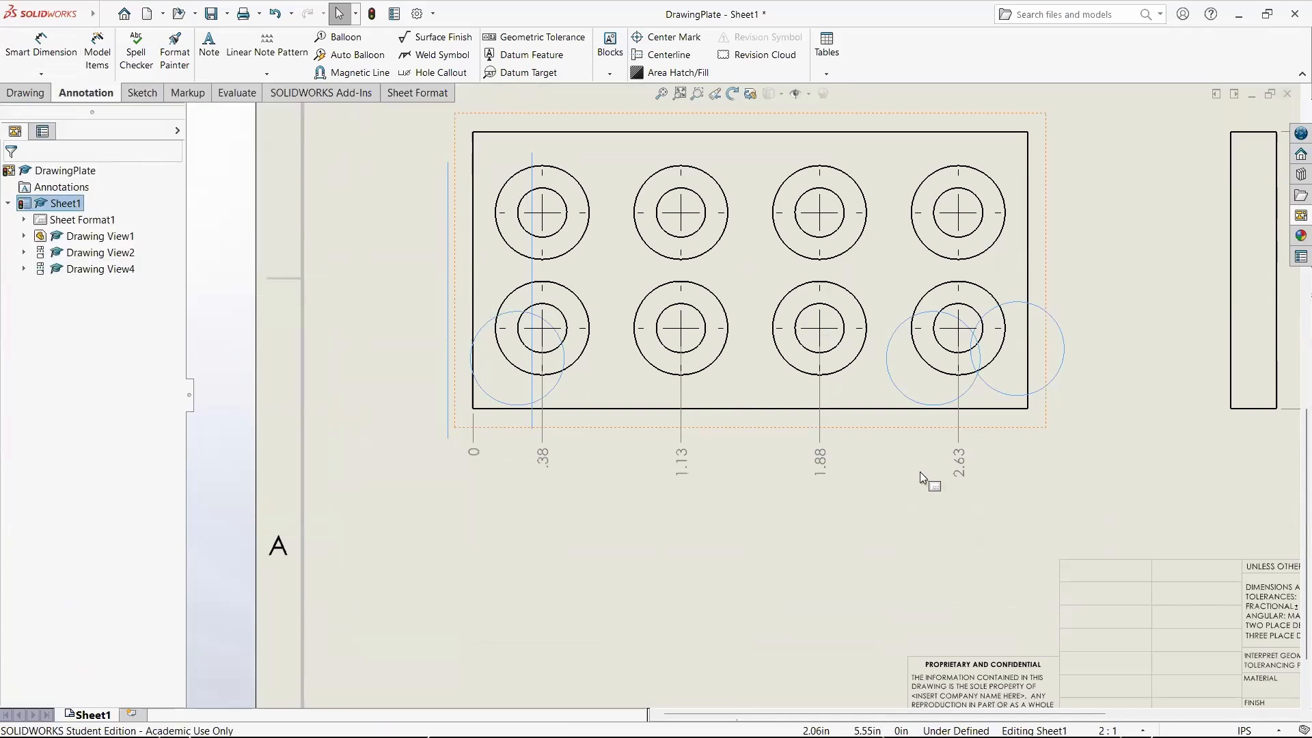
Step: Add the plate's right edge to the horizontal ordinate dimension set below the hole view
{"action": "right_click", "coordinate": [960, 469]}
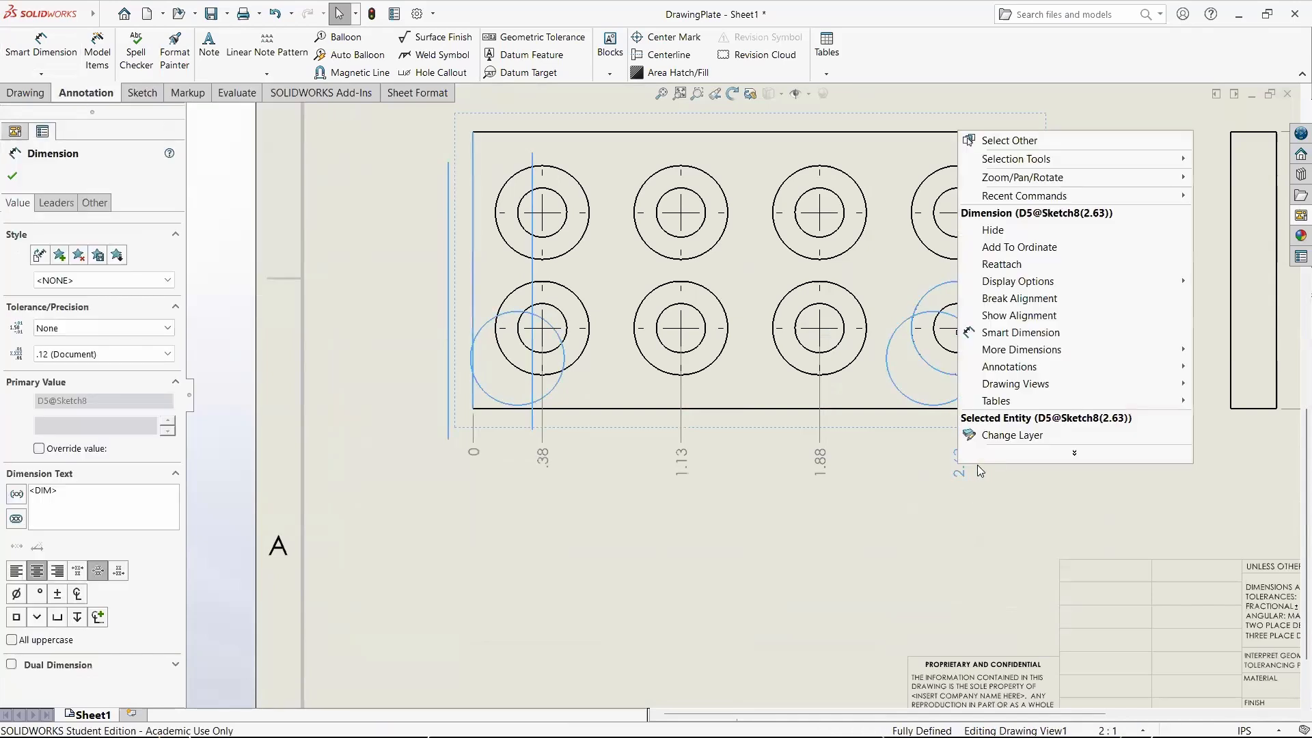
{"action": "left_click", "coordinate": [1069, 254]}
{"action": "left_click", "coordinate": [1029, 395]}
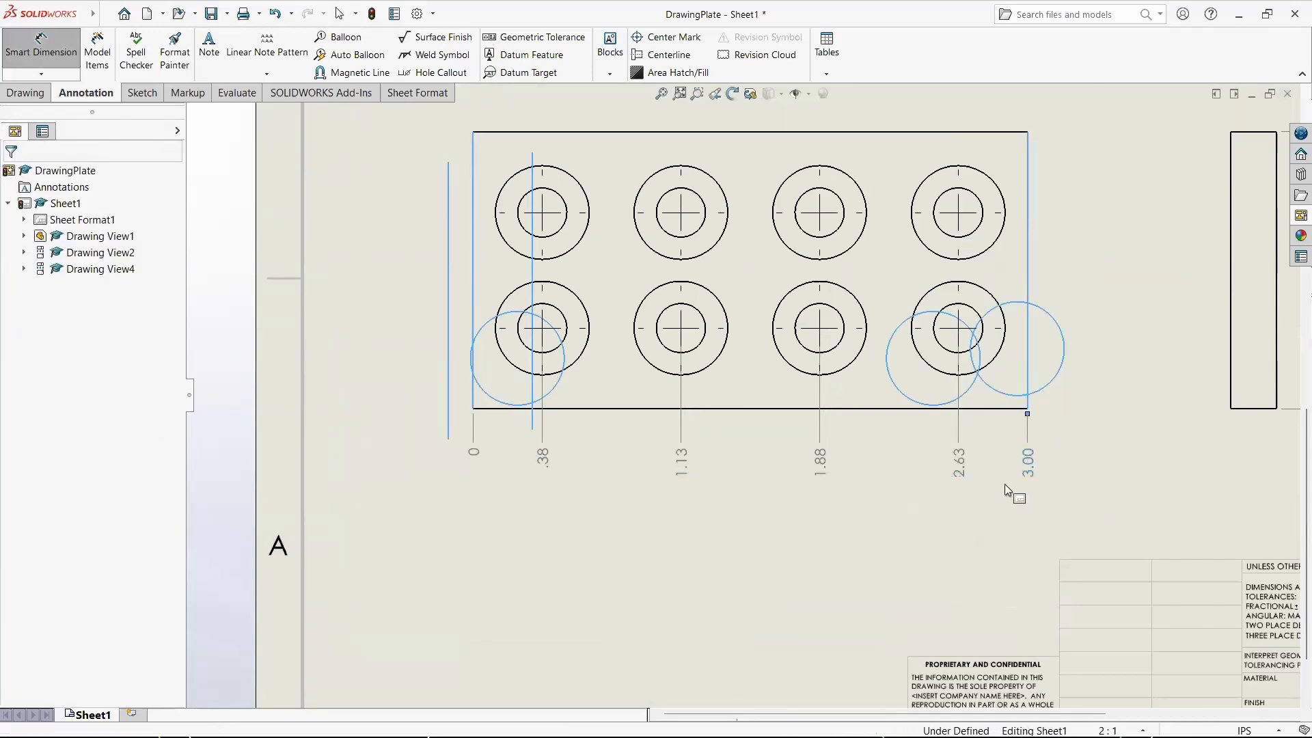
{"action": "key", "text": "Escape"}
Step: Delete the horizontal ordinate dimension at the plate's right edge
{"action": "key", "text": "f"}
{"action": "scroll", "coordinate": [761, 328], "scroll_direction": "down", "scroll_amount": 5}
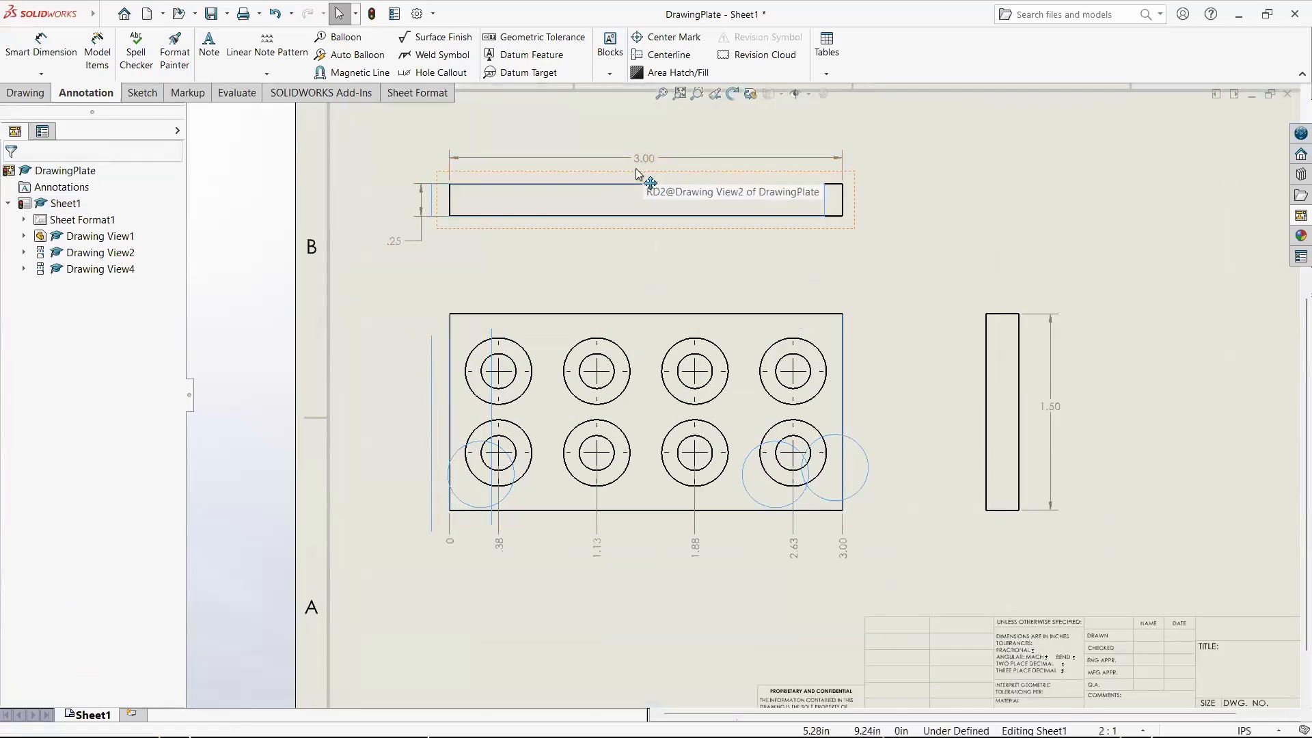
{"action": "left_click", "coordinate": [843, 547]}
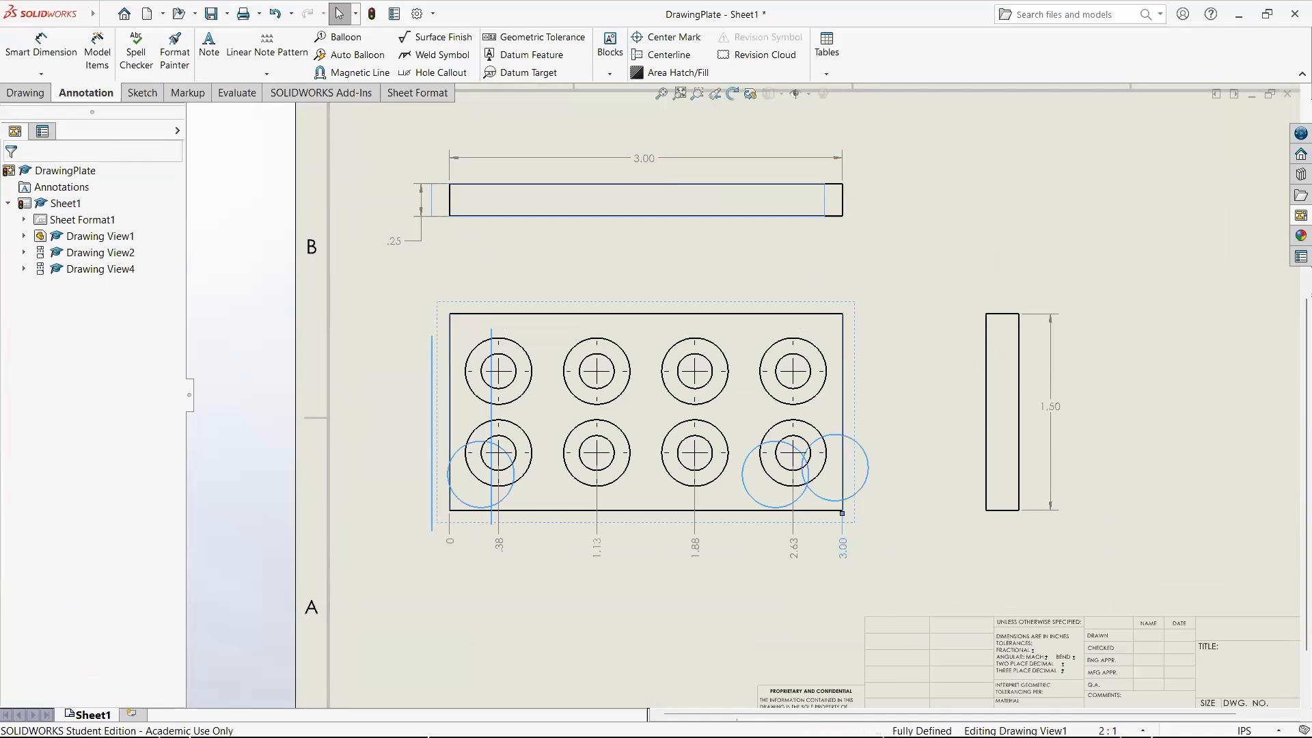
{"action": "key", "text": "Delete"}
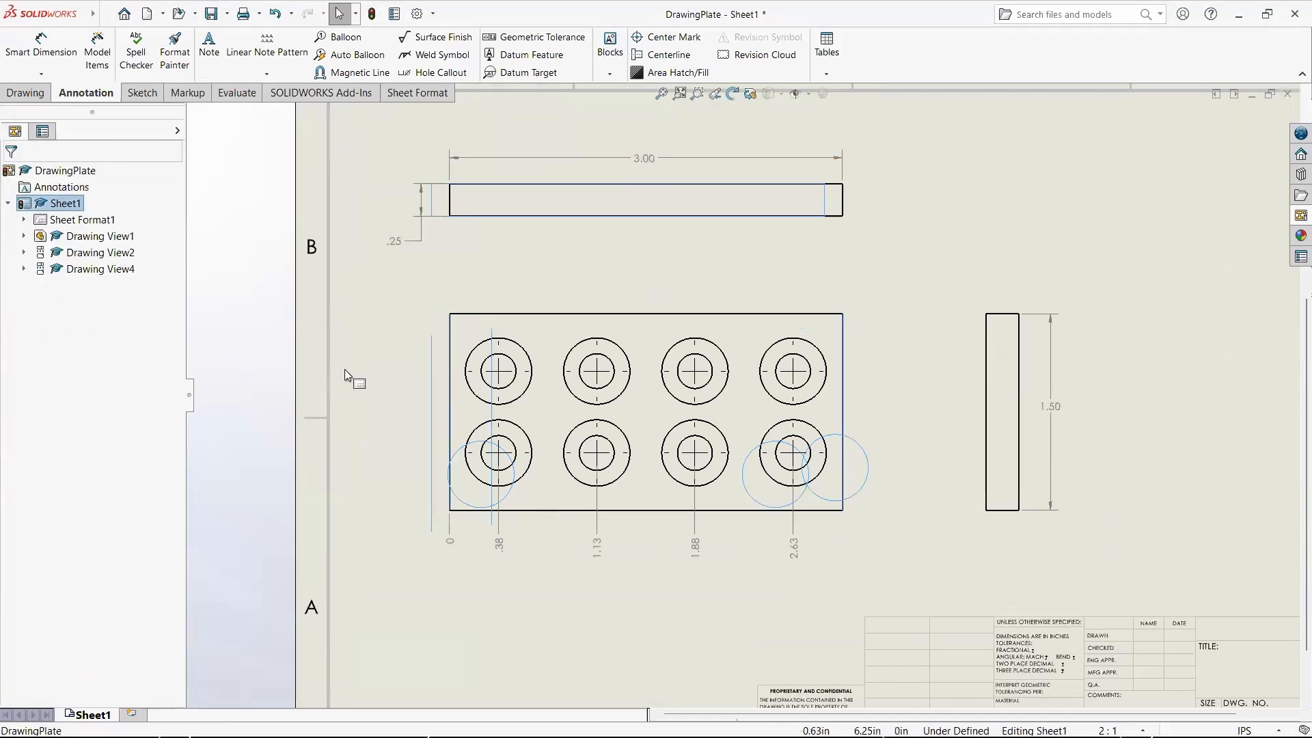
Step: Start a Vertical Ordinate Dimension with its zero at the plate's bottom edge, placed left of the hole view
{"action": "left_click", "coordinate": [41, 73]}
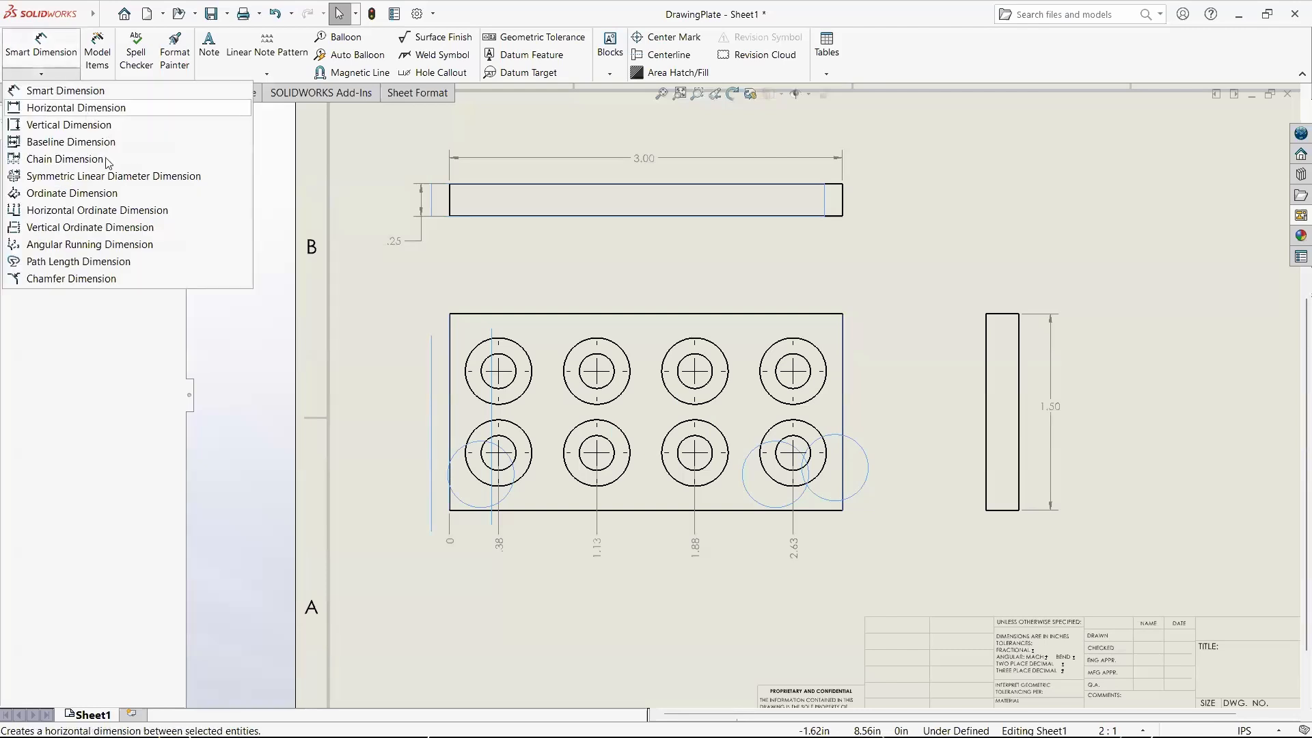
{"action": "left_click", "coordinate": [106, 228]}
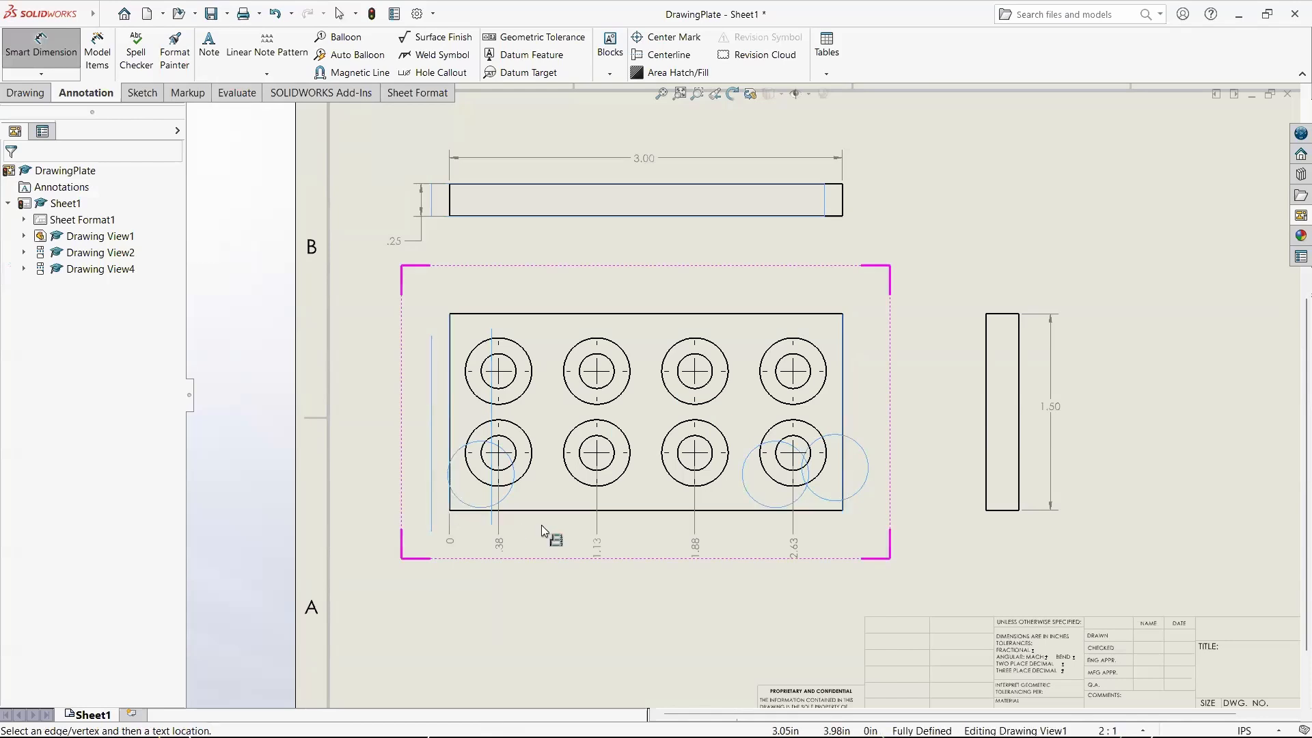
{"action": "scroll", "coordinate": [493, 476], "scroll_direction": "down", "scroll_amount": 3}
{"action": "left_click", "coordinate": [486, 462]}
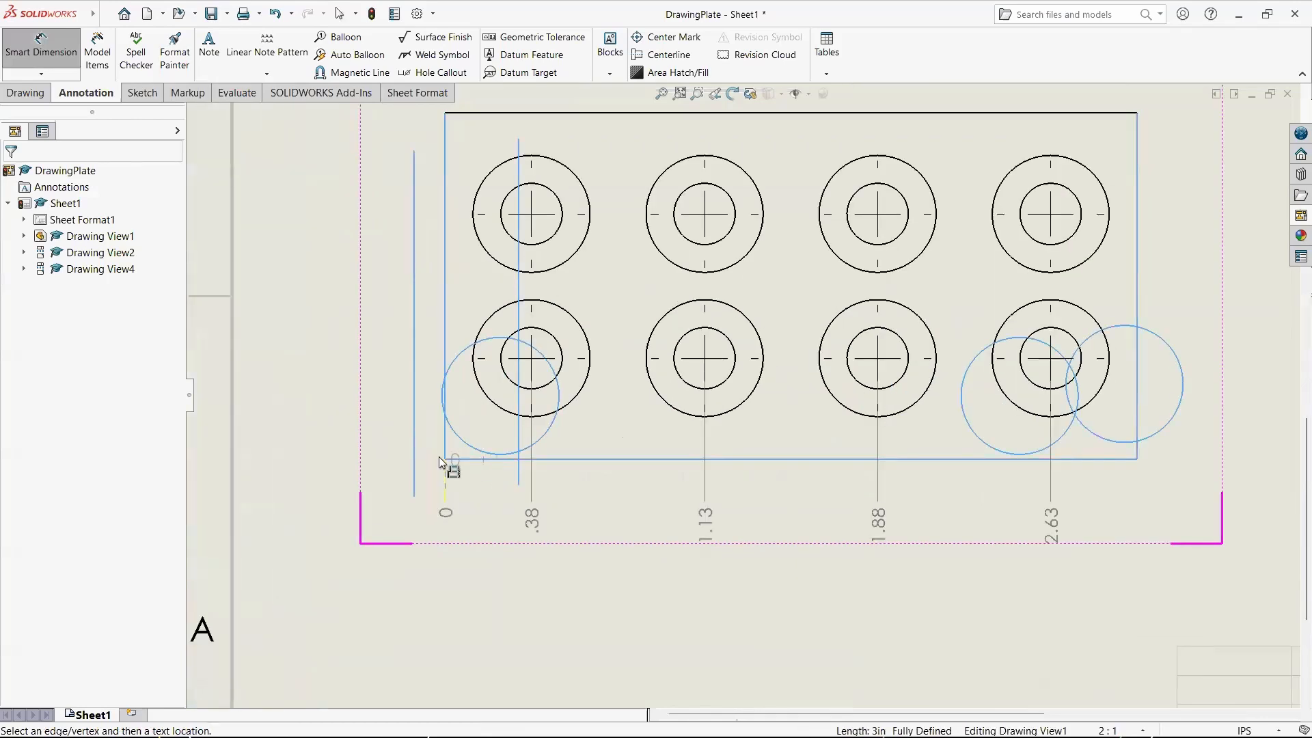
{"action": "left_click", "coordinate": [395, 458]}
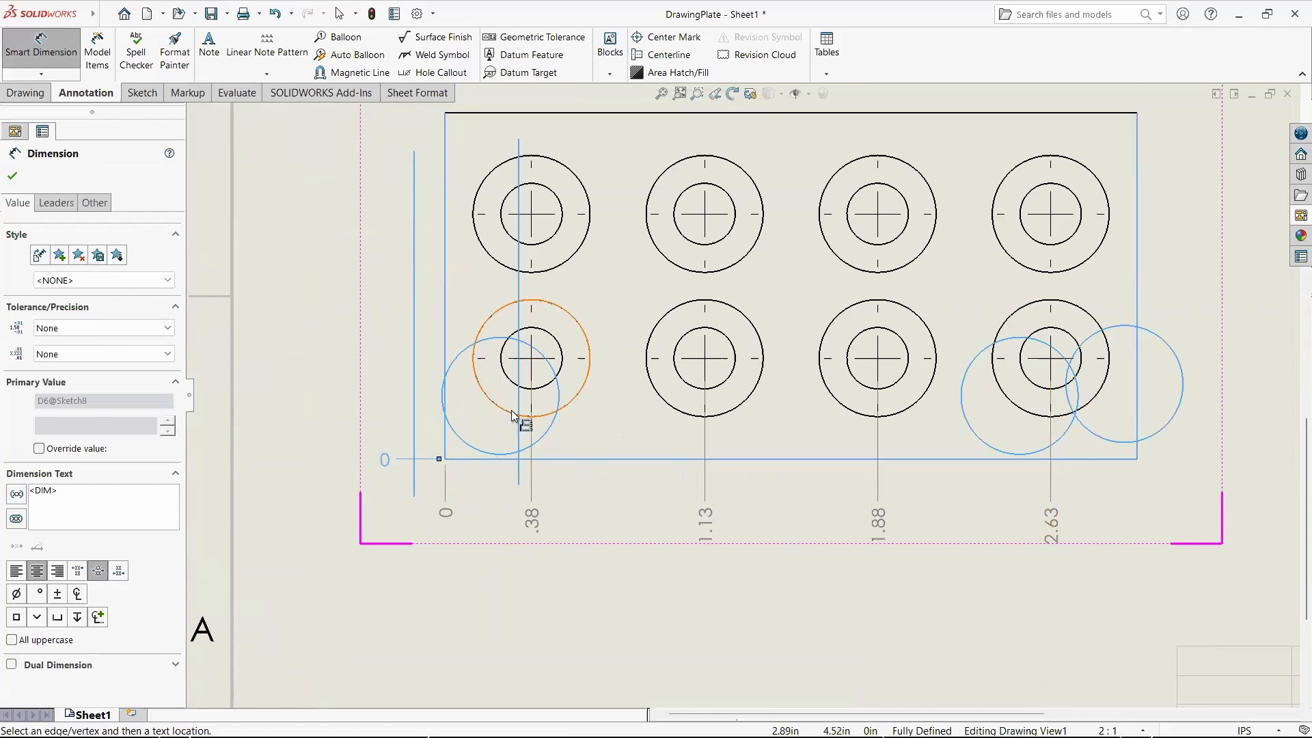
Step: Add vertical ordinate dimensions to the lower and upper holes of the leftmost column
{"action": "left_click", "coordinate": [493, 408]}
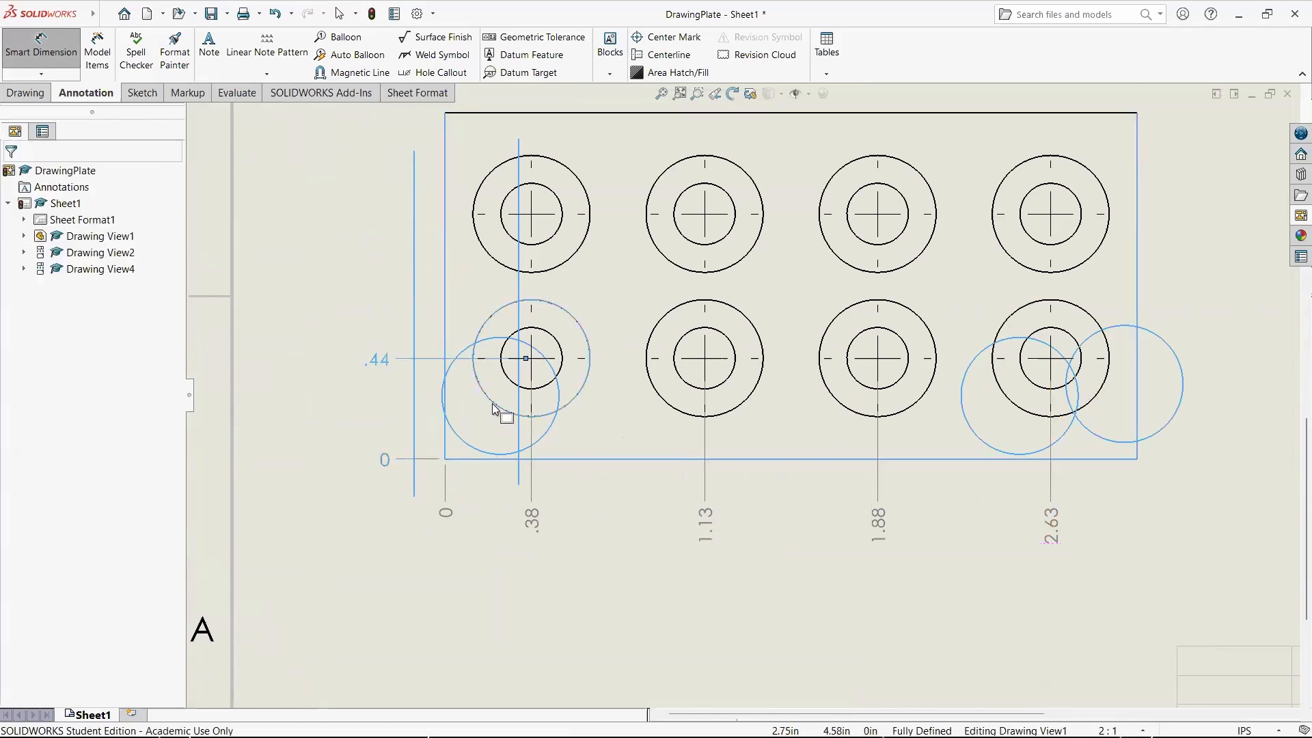
{"action": "left_click", "coordinate": [504, 267]}
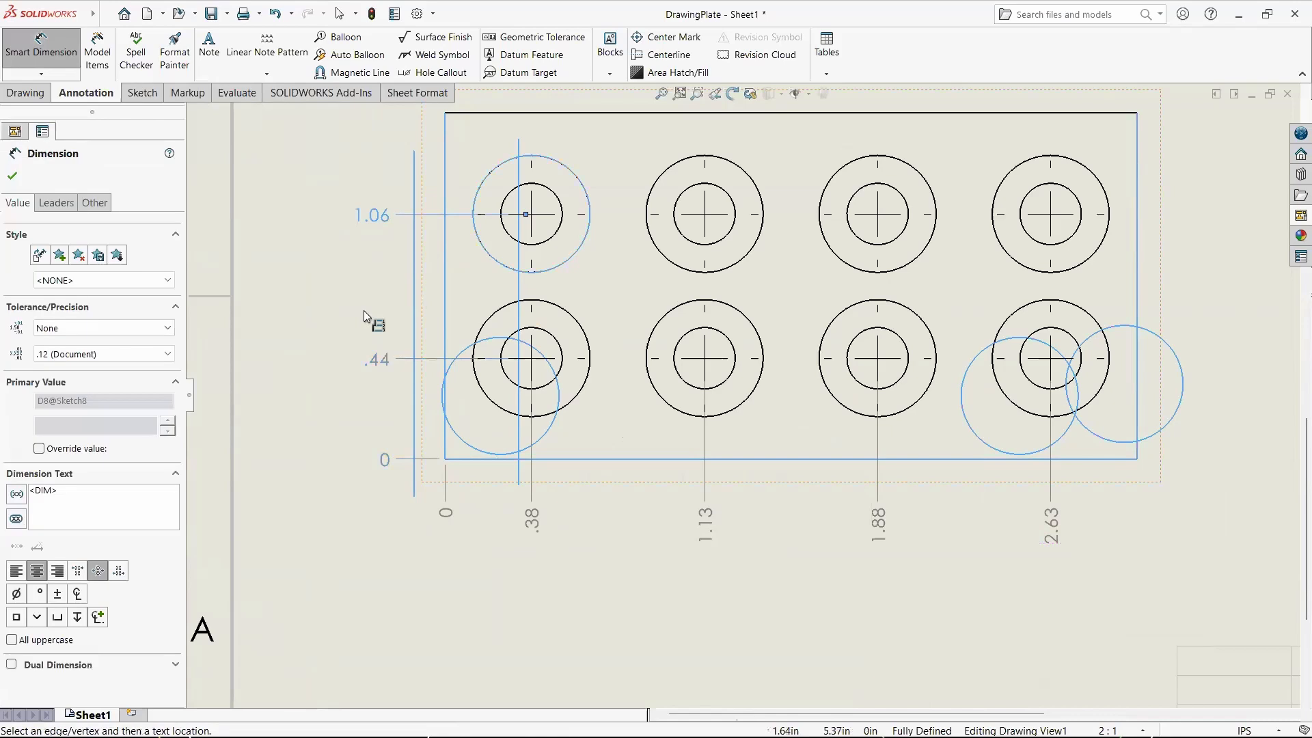
{"action": "key", "text": "Escape"}
Step: Examine the ordinate dimensions on the hole view and the layout of all three views on the sheet
{"action": "key", "text": "f"}
{"action": "scroll", "coordinate": [640, 450], "scroll_direction": "down", "scroll_amount": 3}
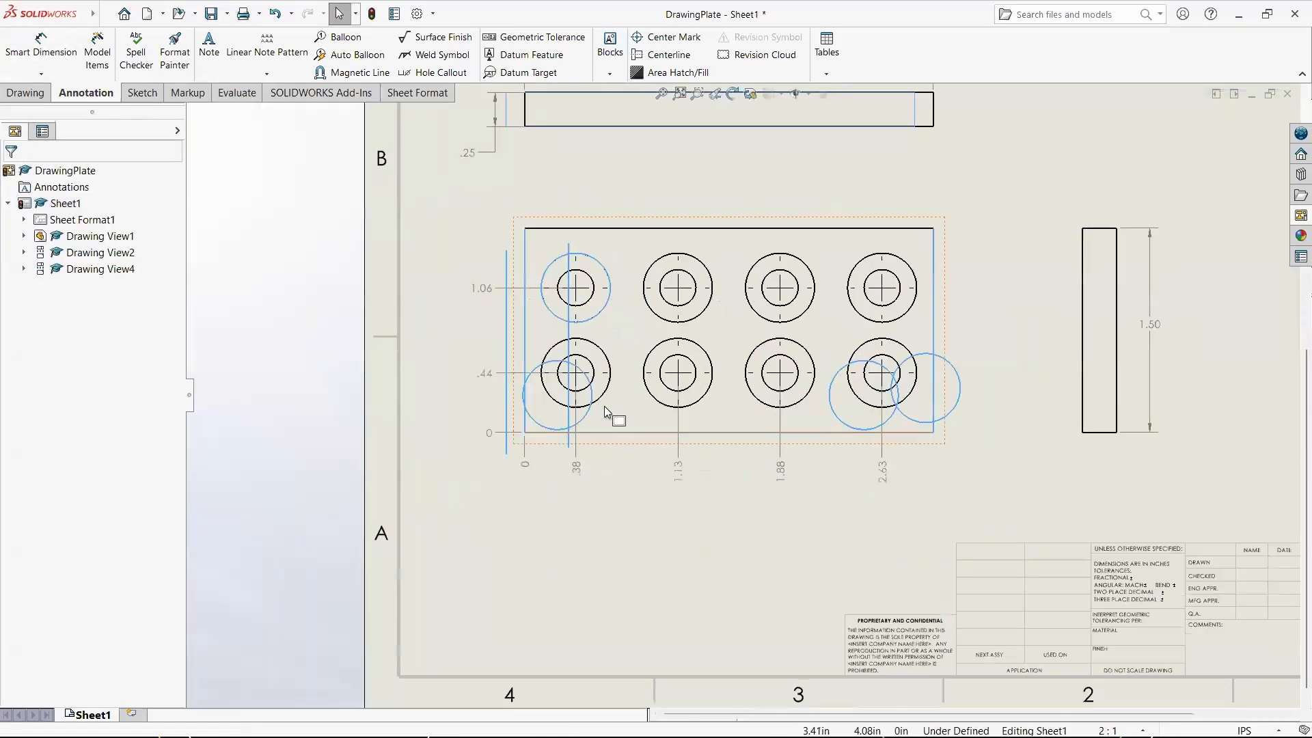
{"action": "left_click", "coordinate": [725, 546]}
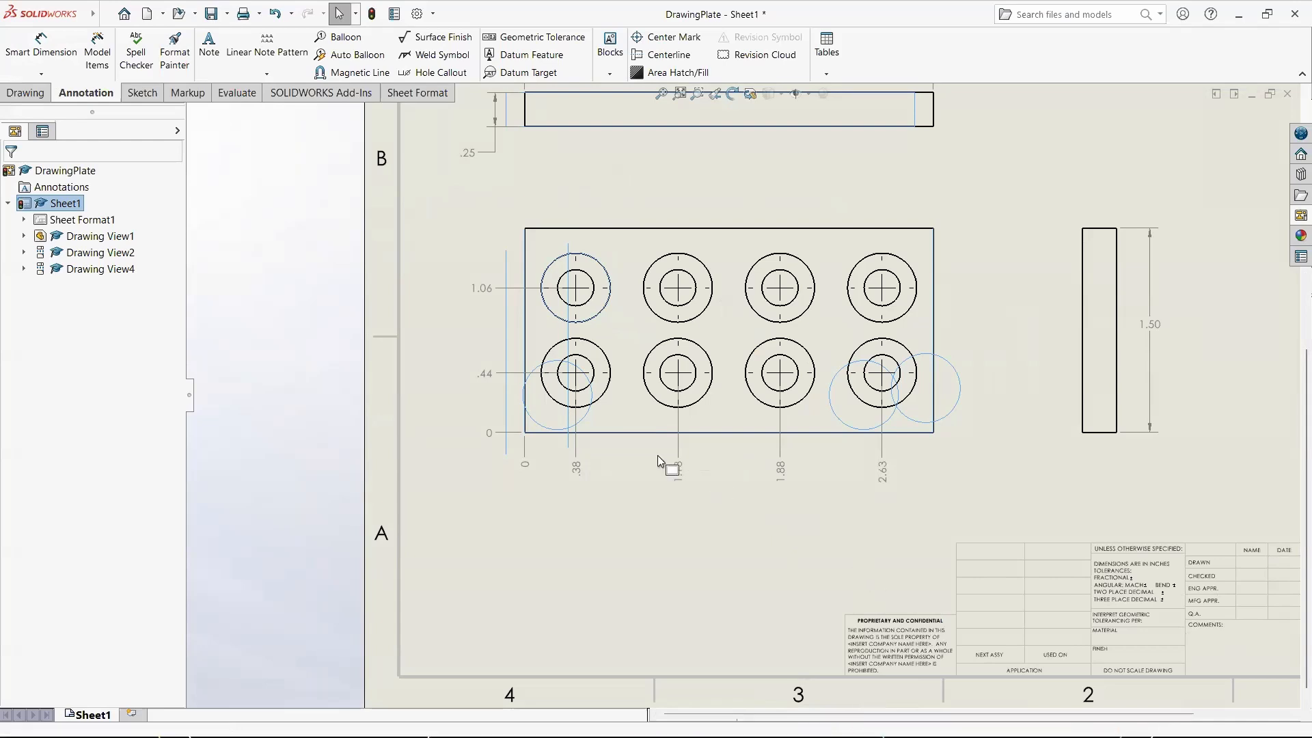
{"action": "key", "text": "f"}
{"action": "scroll", "coordinate": [724, 464], "scroll_direction": "down", "scroll_amount": 5}
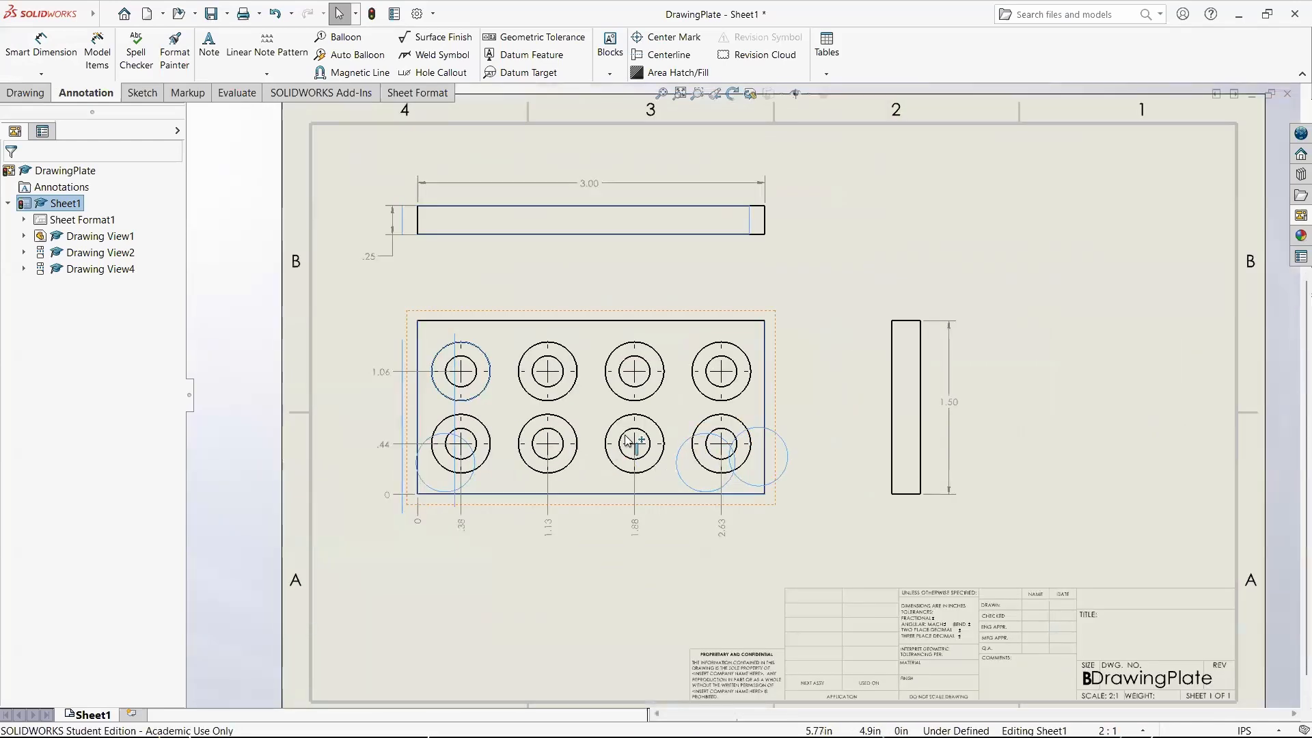
{"action": "scroll", "coordinate": [724, 457], "scroll_direction": "up", "scroll_amount": 3}
{"action": "scroll", "coordinate": [758, 427], "scroll_direction": "down", "scroll_amount": 1}
{"action": "scroll", "coordinate": [867, 433], "scroll_direction": "down", "scroll_amount": 1}
{"action": "scroll", "coordinate": [869, 433], "scroll_direction": "up", "scroll_amount": 2}
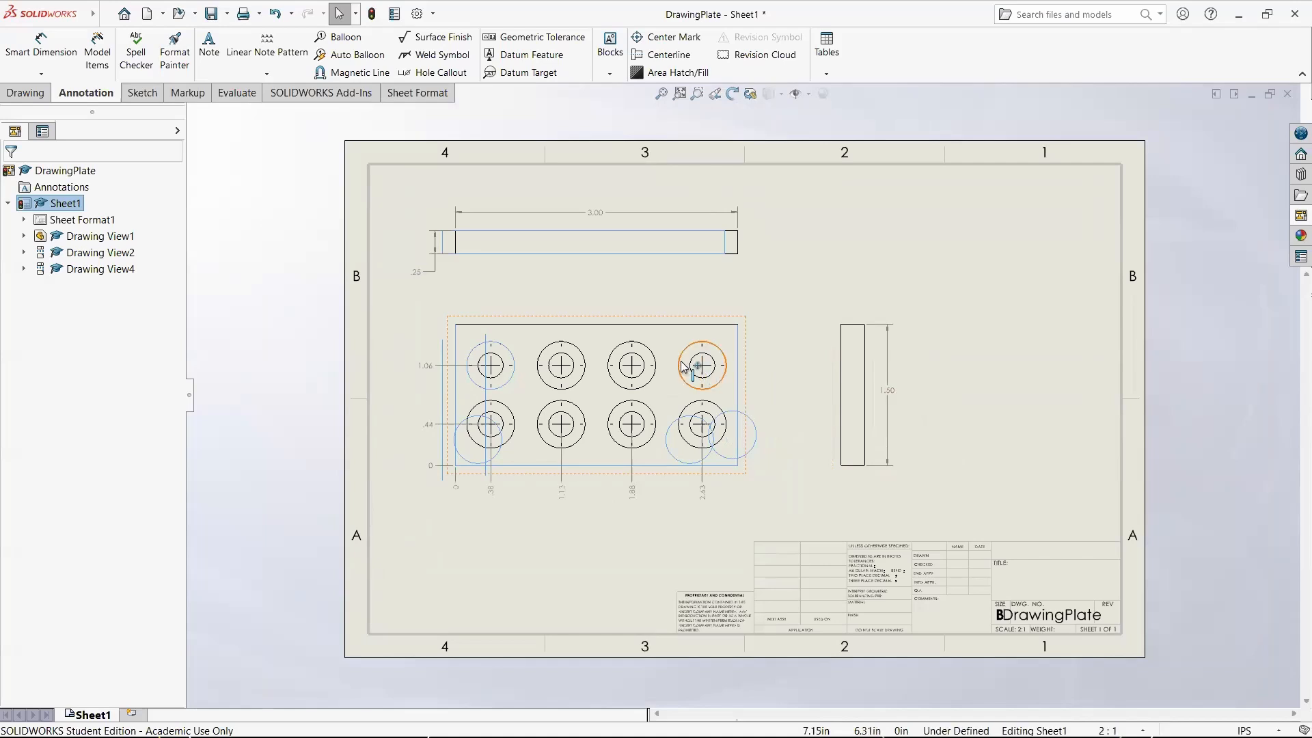
{"action": "scroll", "coordinate": [677, 334], "scroll_direction": "down", "scroll_amount": 2}
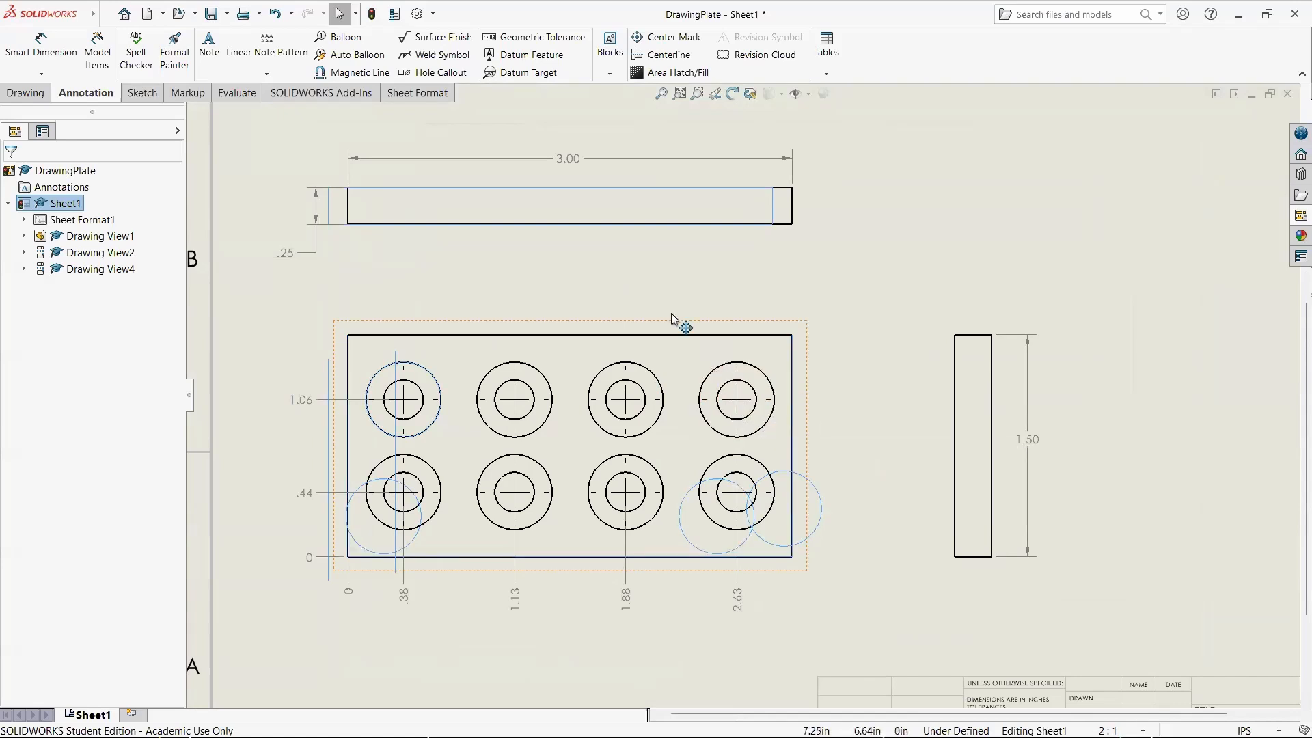
Step: Add a Hole Callout to the upper-right countersunk hole, placing its text above the plate's upper-right corner
{"action": "left_click", "coordinate": [105, 96]}
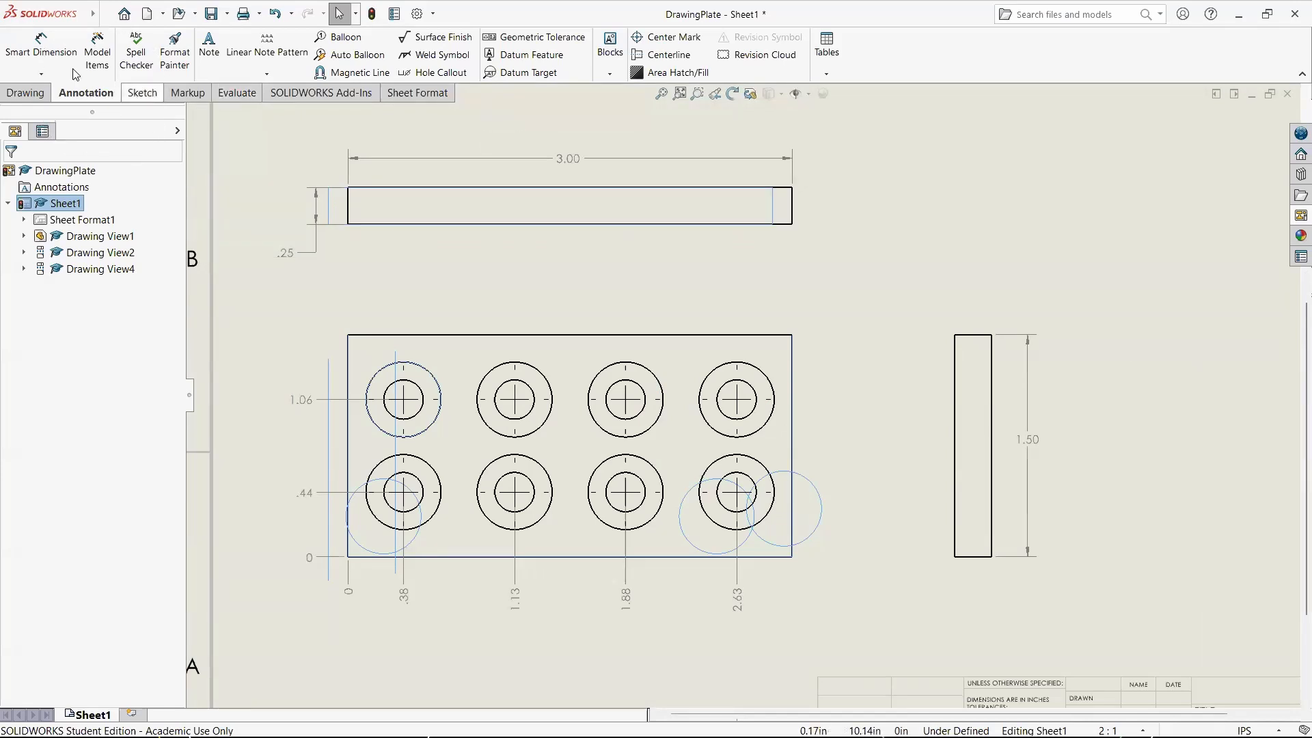
{"action": "left_click", "coordinate": [435, 73]}
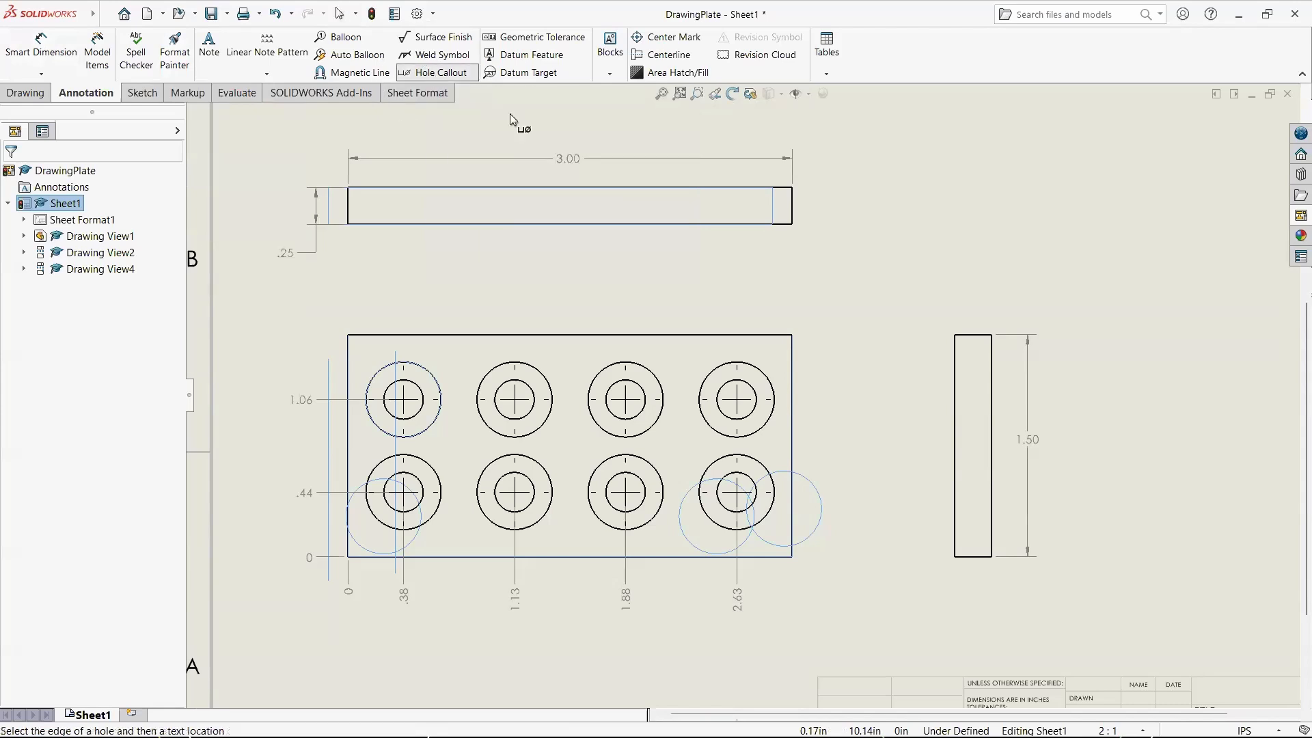
{"action": "left_click", "coordinate": [758, 369]}
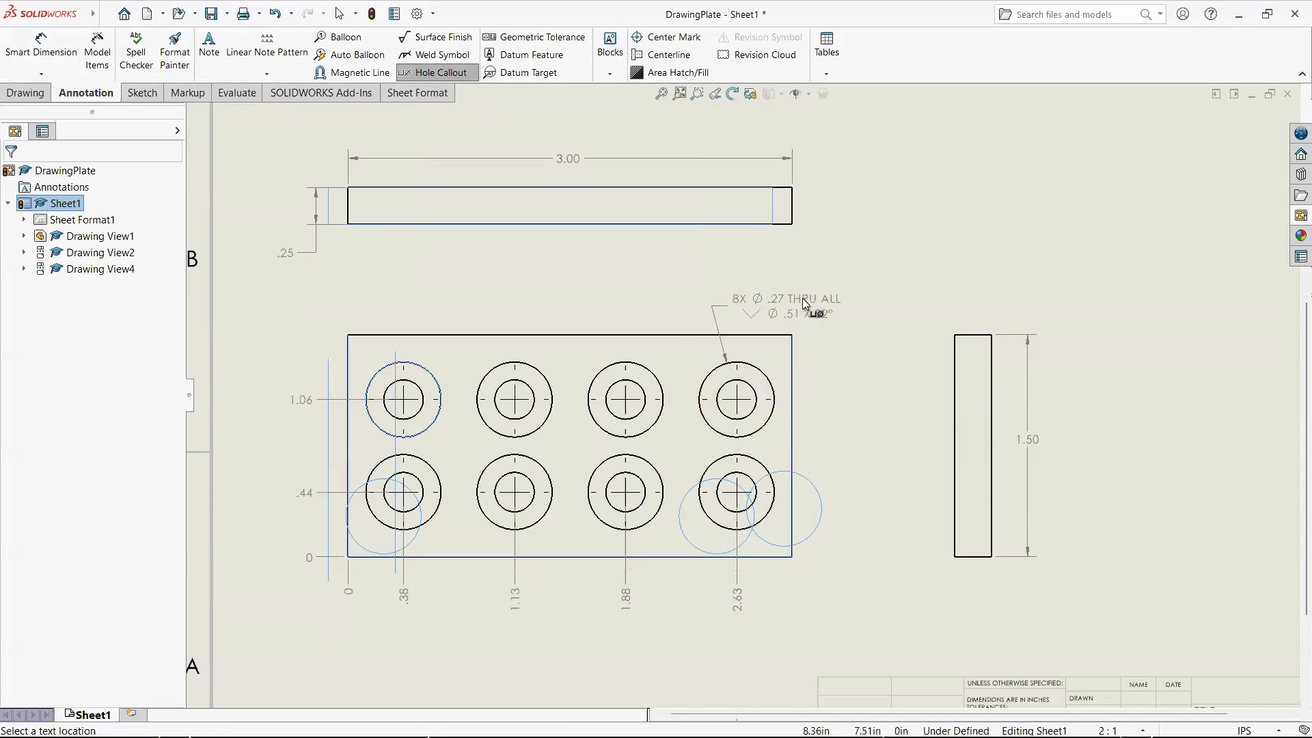
{"action": "left_click", "coordinate": [852, 292]}
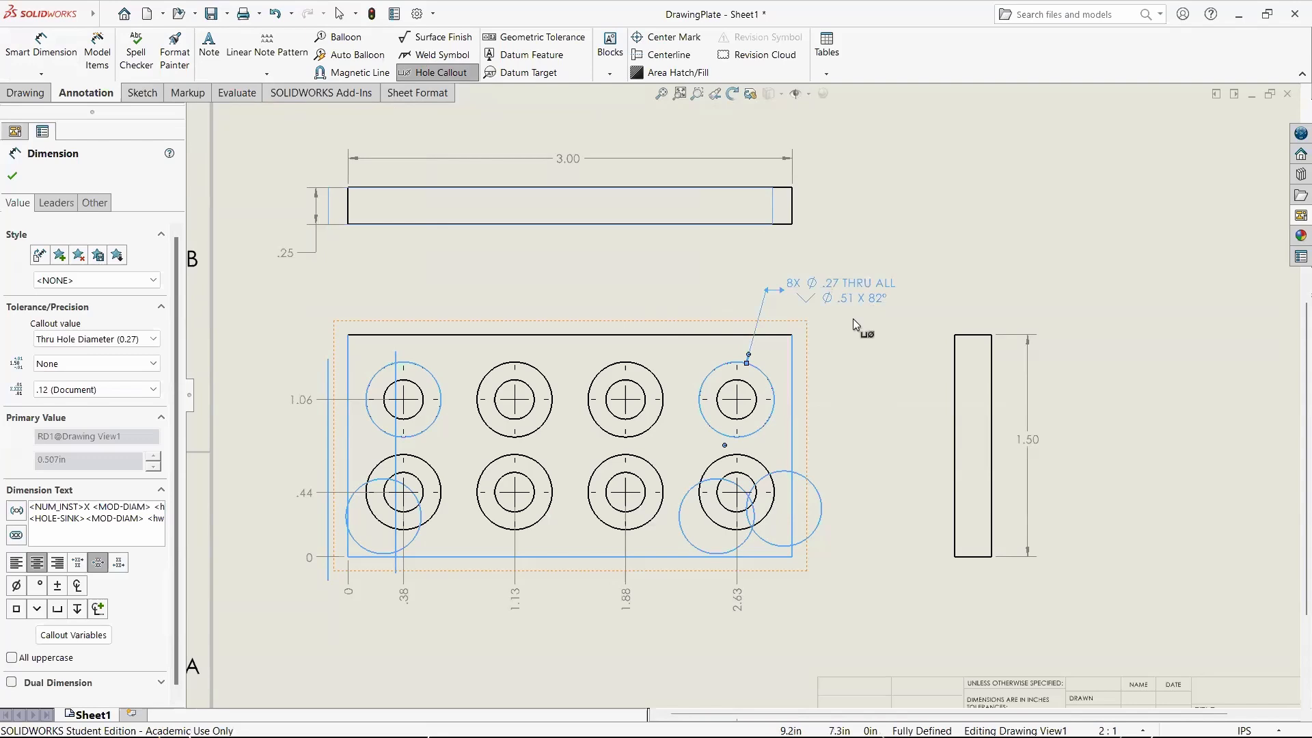
{"action": "key", "text": "Escape"}
Step: Examine the countersunk hole callout against the hole view and dismiss the save reminder
{"action": "scroll", "coordinate": [854, 304], "scroll_direction": "down", "scroll_amount": 4}
{"action": "scroll", "coordinate": [767, 349], "scroll_direction": "down", "scroll_amount": 2}
{"action": "scroll", "coordinate": [797, 396], "scroll_direction": "up", "scroll_amount": 2}
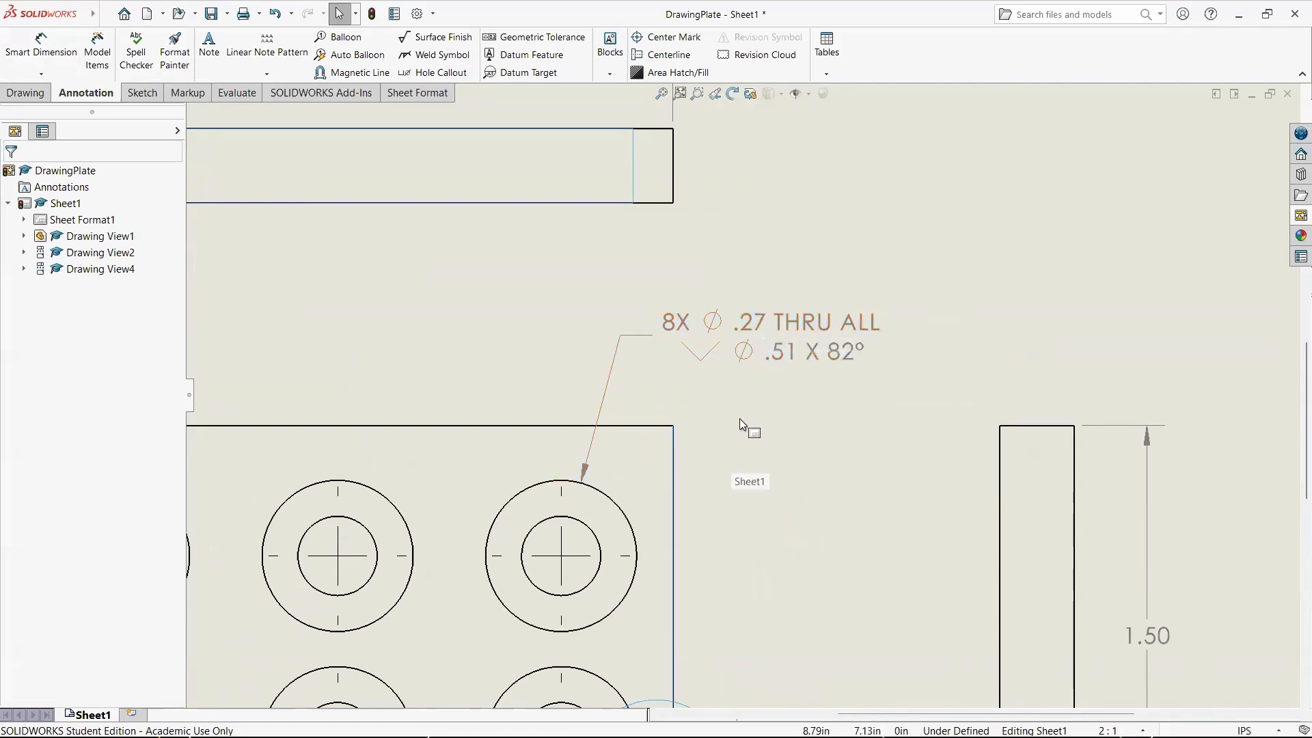
{"action": "scroll", "coordinate": [748, 403], "scroll_direction": "up", "scroll_amount": 3}
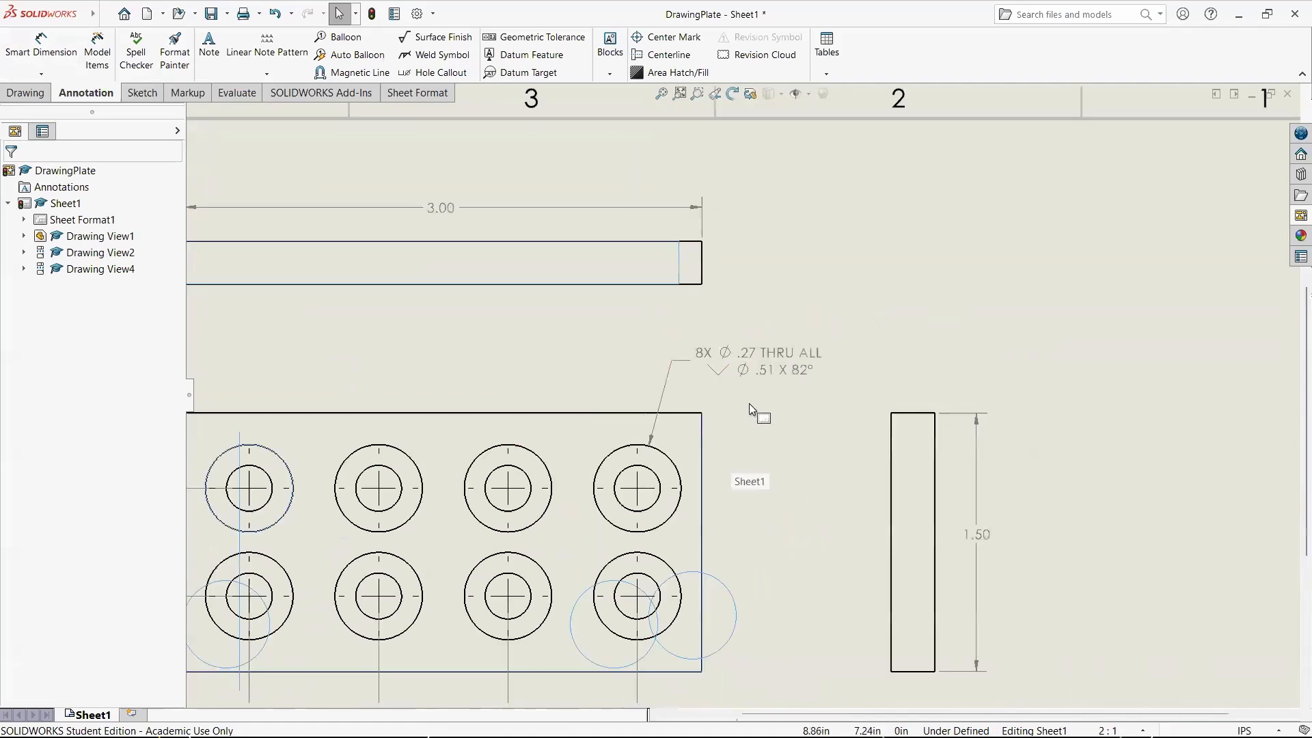
{"action": "scroll", "coordinate": [731, 377], "scroll_direction": "down", "scroll_amount": 3}
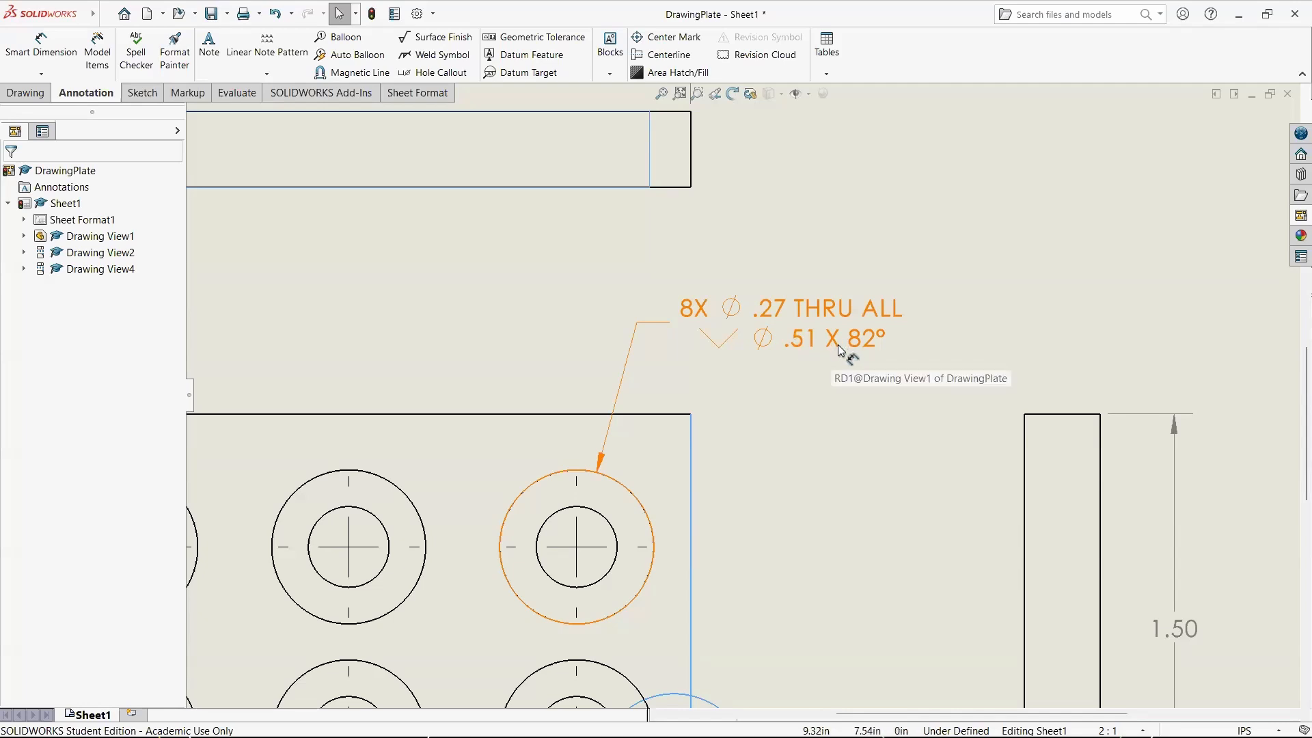
{"action": "scroll", "coordinate": [820, 350], "scroll_direction": "up", "scroll_amount": 5}
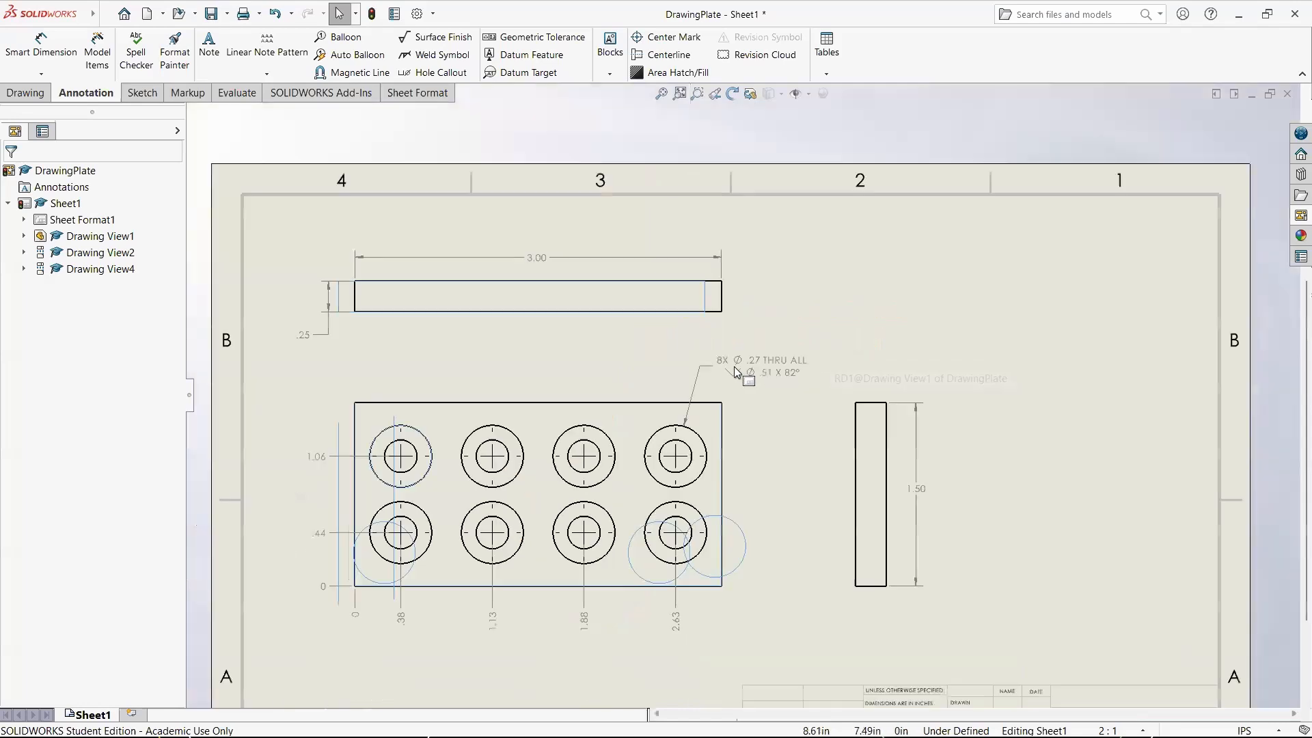
{"action": "scroll", "coordinate": [547, 533], "scroll_direction": "down", "scroll_amount": 4}
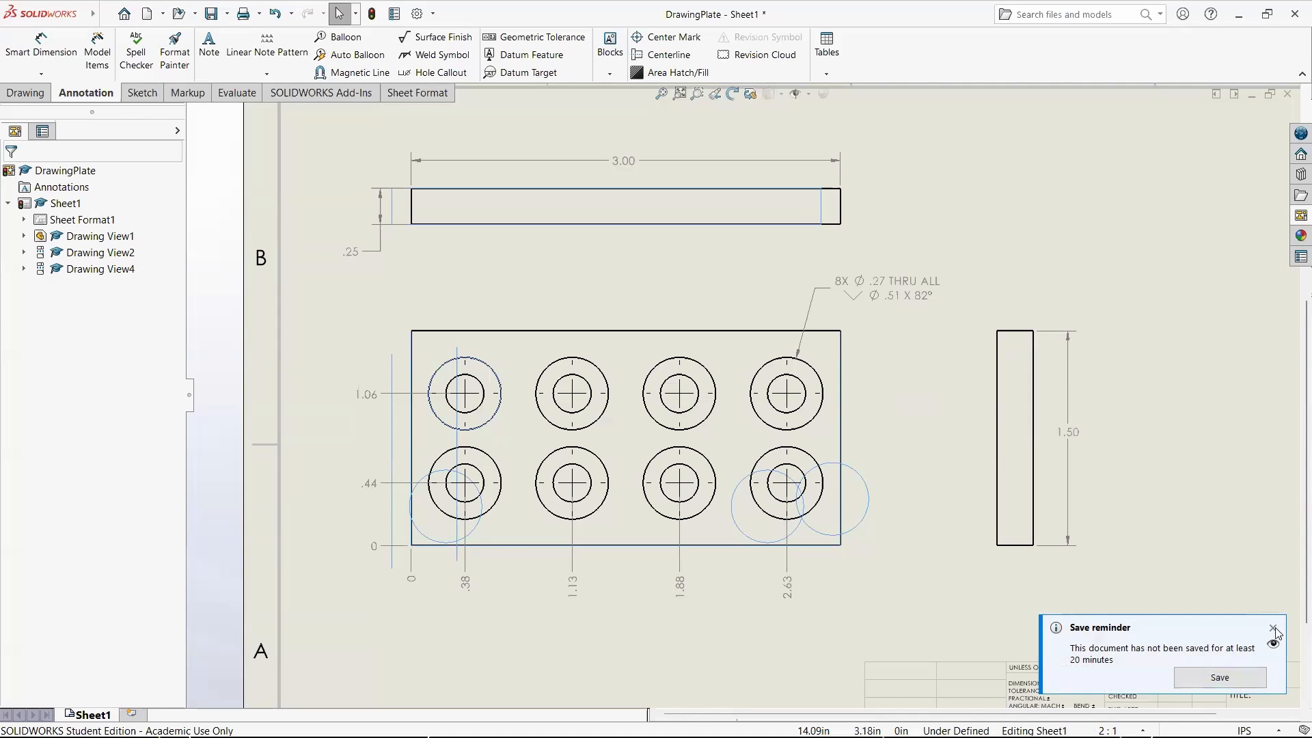
{"action": "left_click", "coordinate": [1274, 628]}
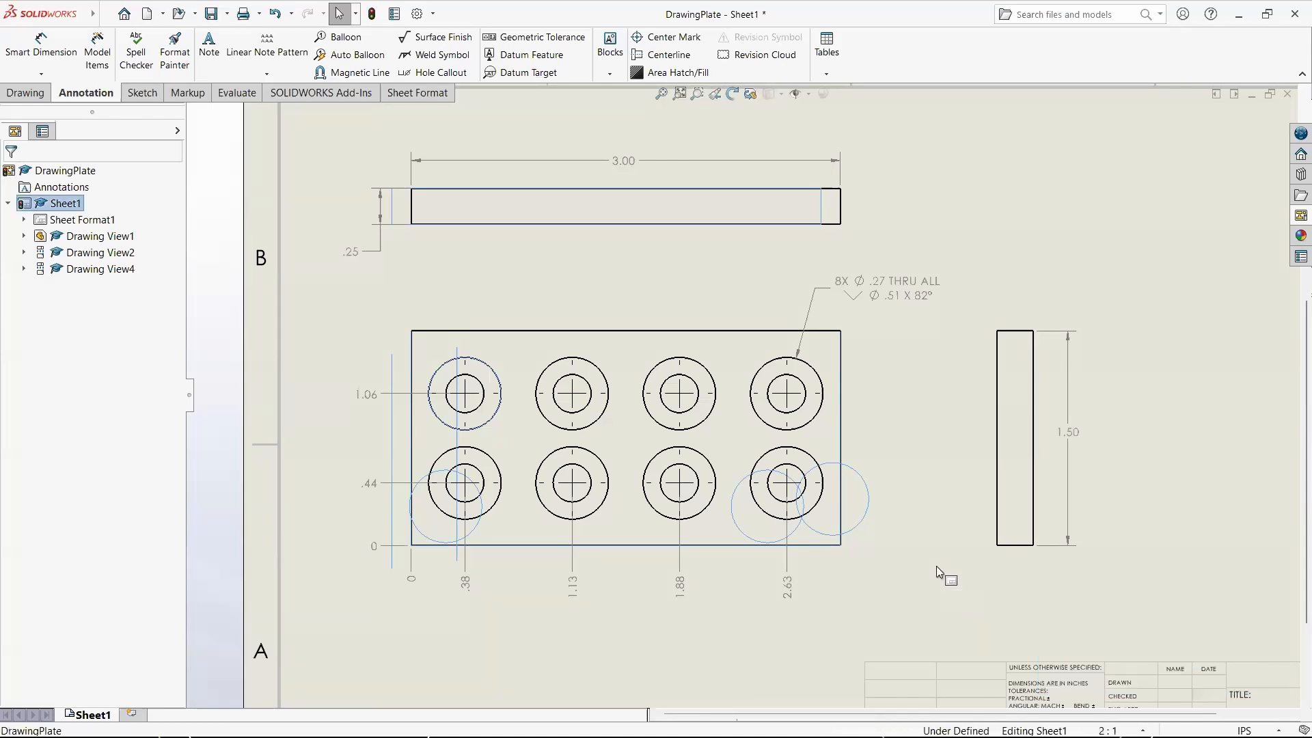